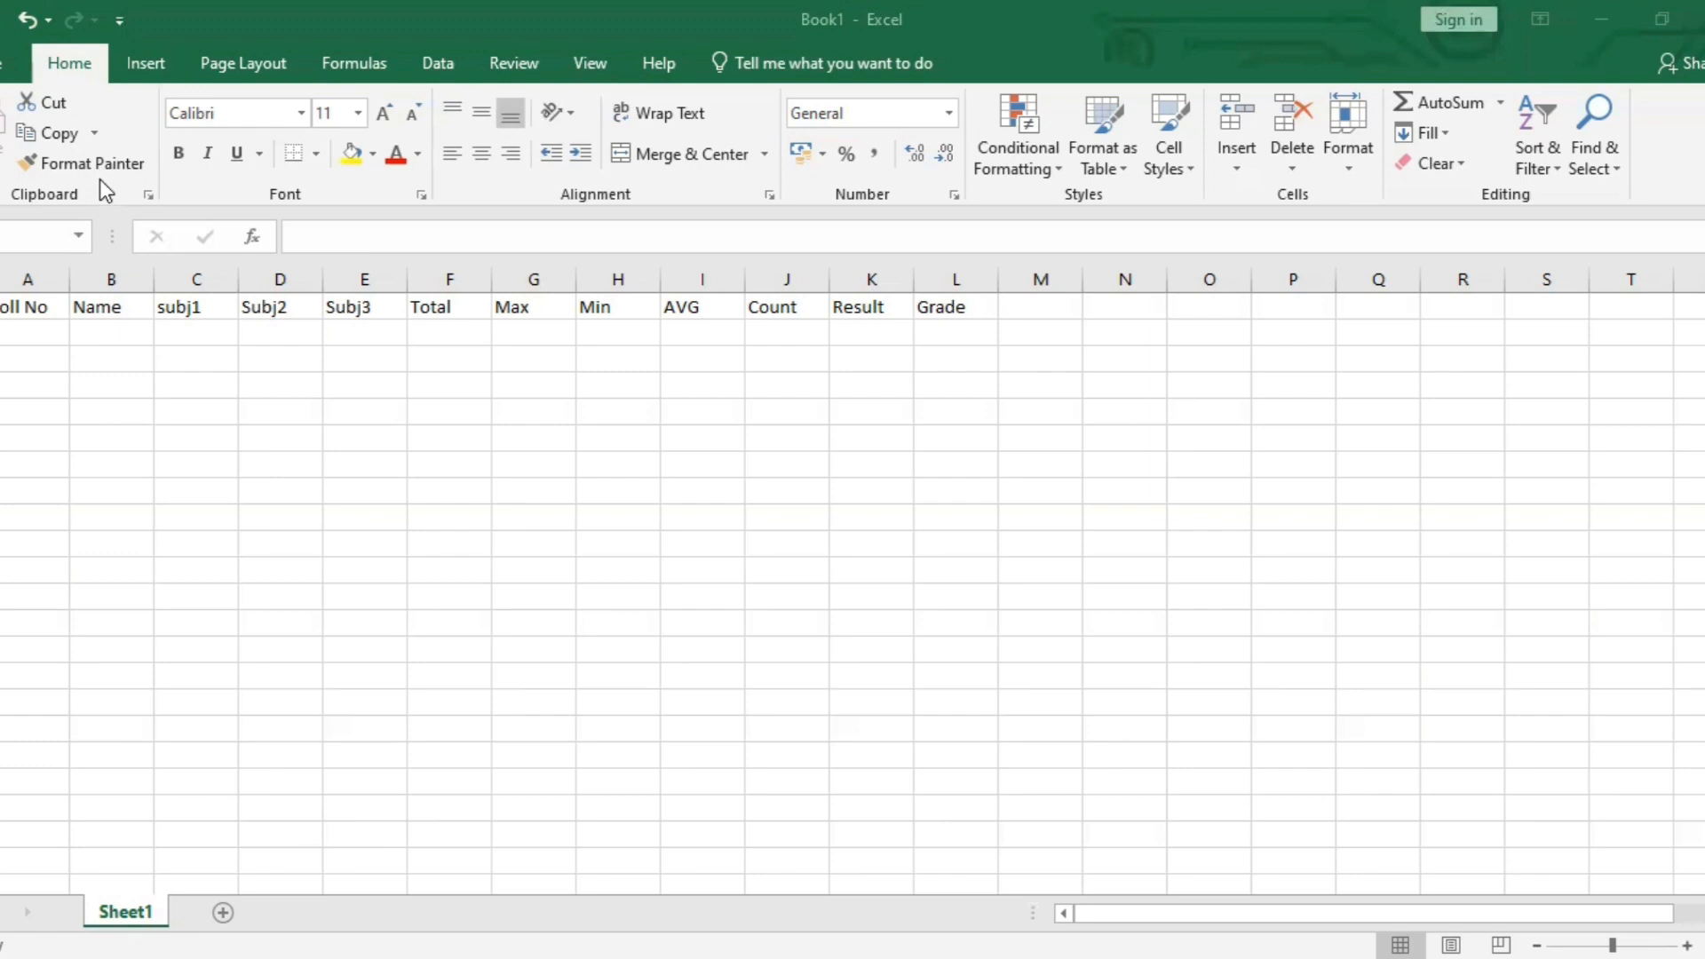
Look through the available fonts and the list of font sizes.
{"action": "left_click", "coordinate": [300, 110]}
{"action": "left_click", "coordinate": [300, 110]}
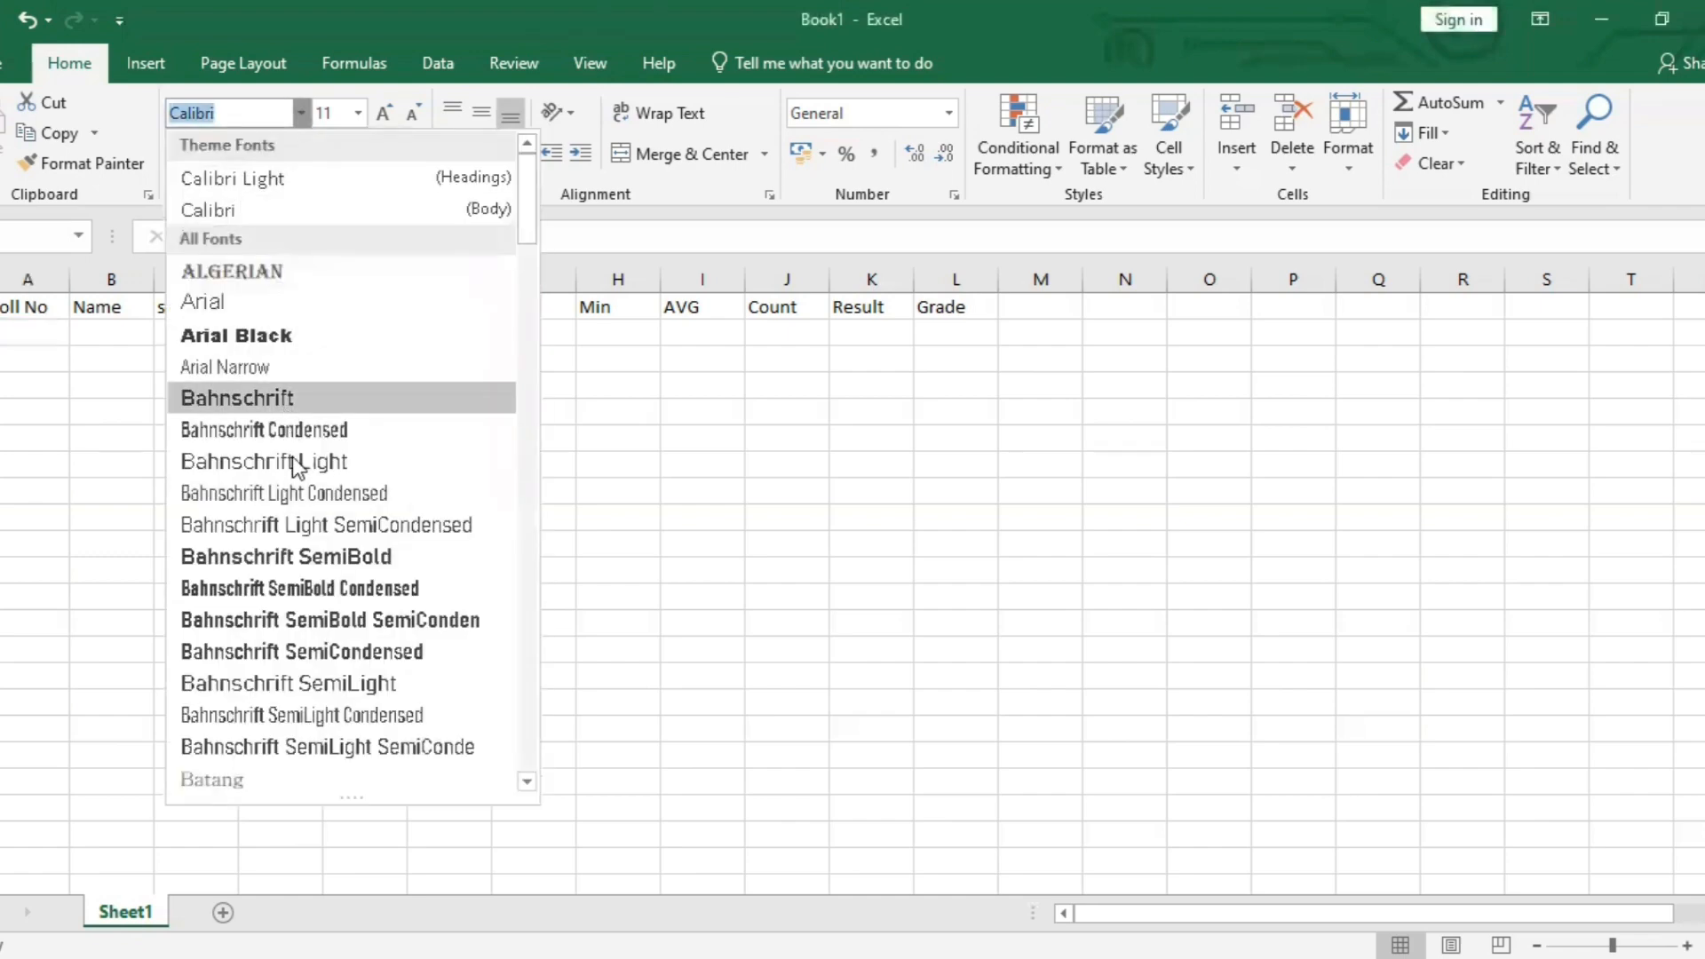
{"action": "scroll", "coordinate": [302, 622], "scroll_direction": "down", "scroll_amount": 5}
{"action": "scroll", "coordinate": [302, 641], "scroll_direction": "down", "scroll_amount": 3}
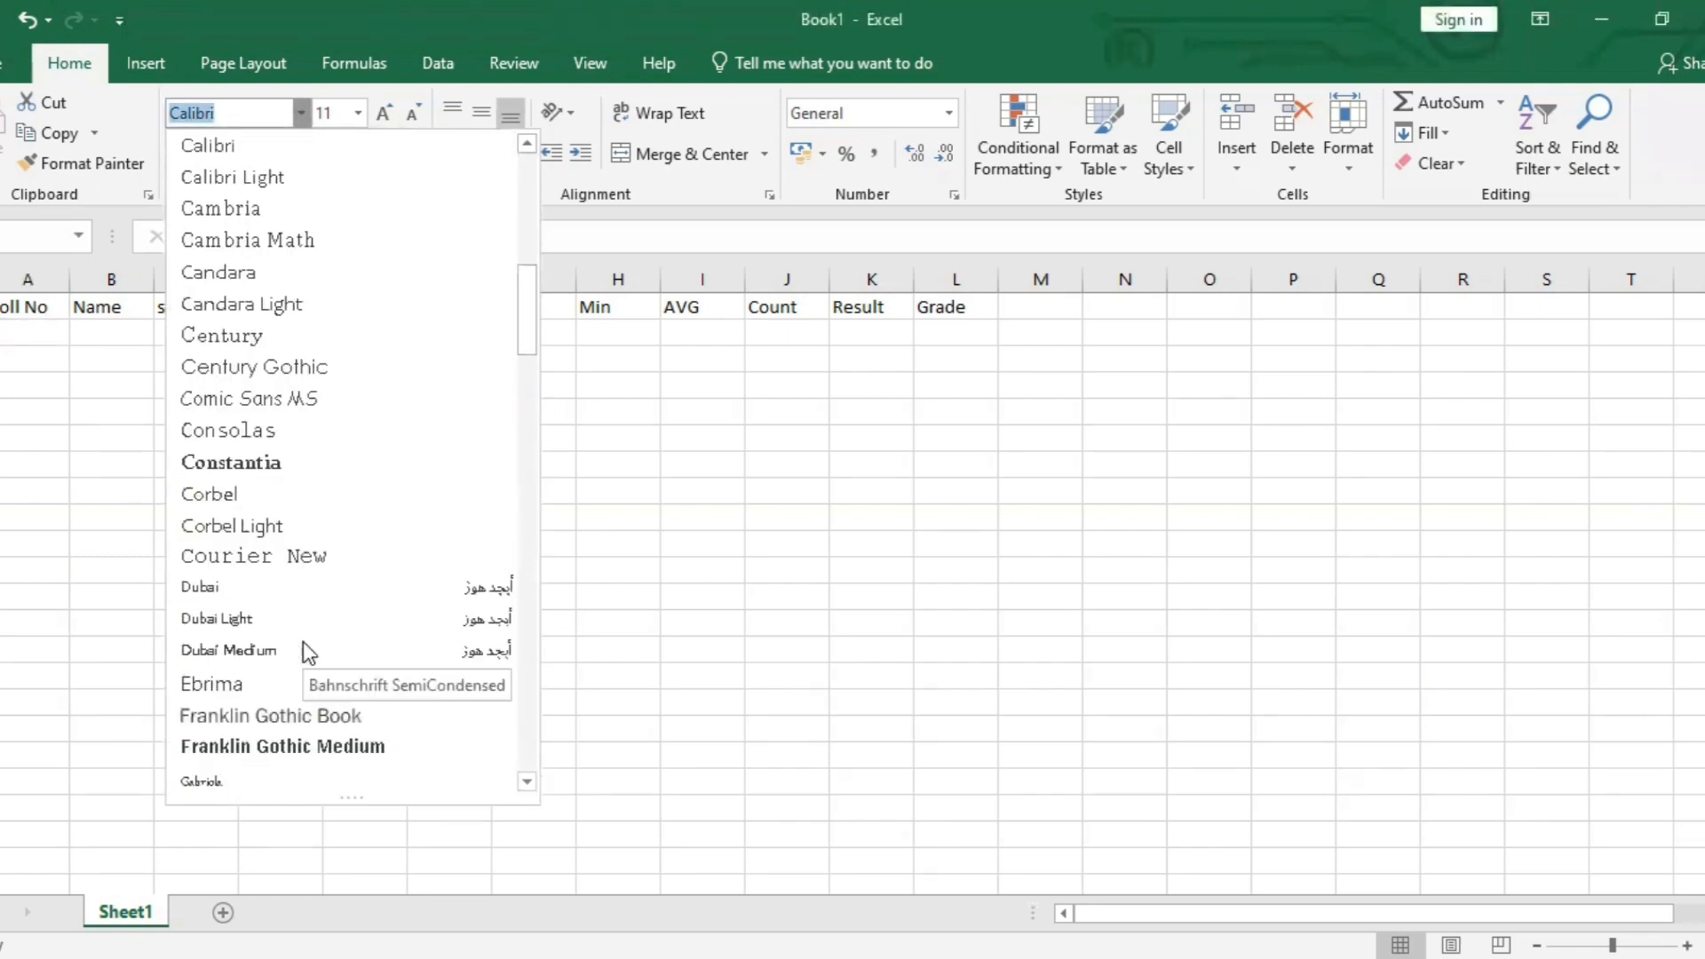
{"action": "scroll", "coordinate": [302, 641], "scroll_direction": "up", "scroll_amount": 8}
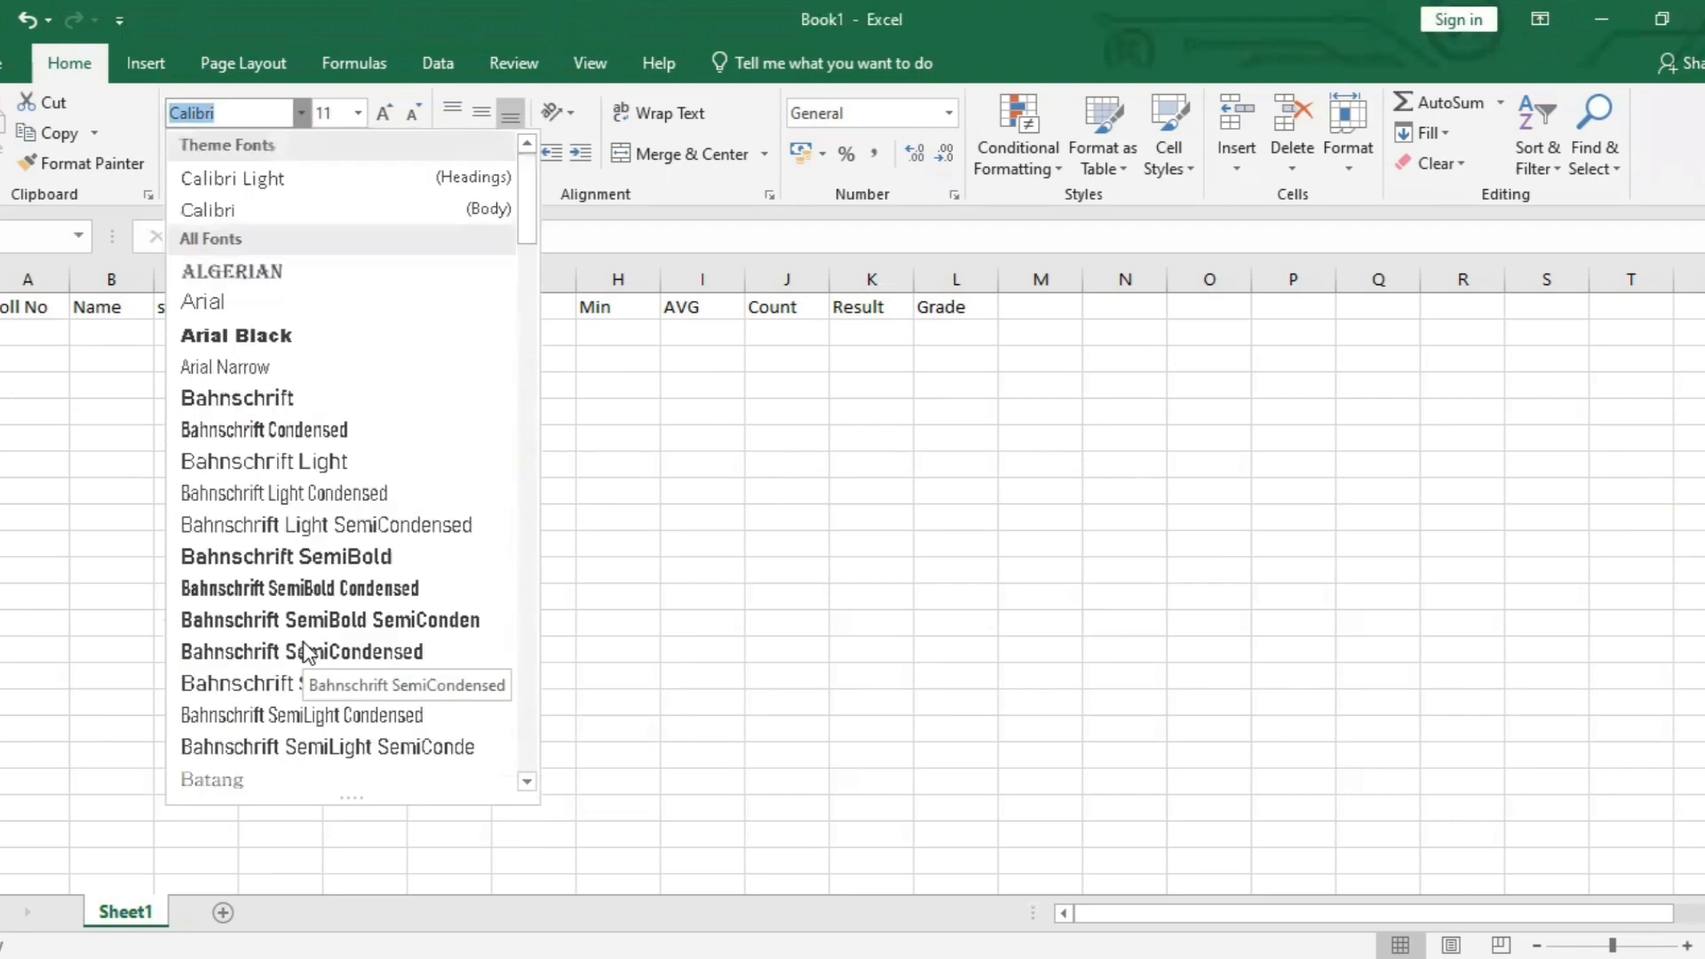
{"action": "left_click", "coordinate": [357, 115]}
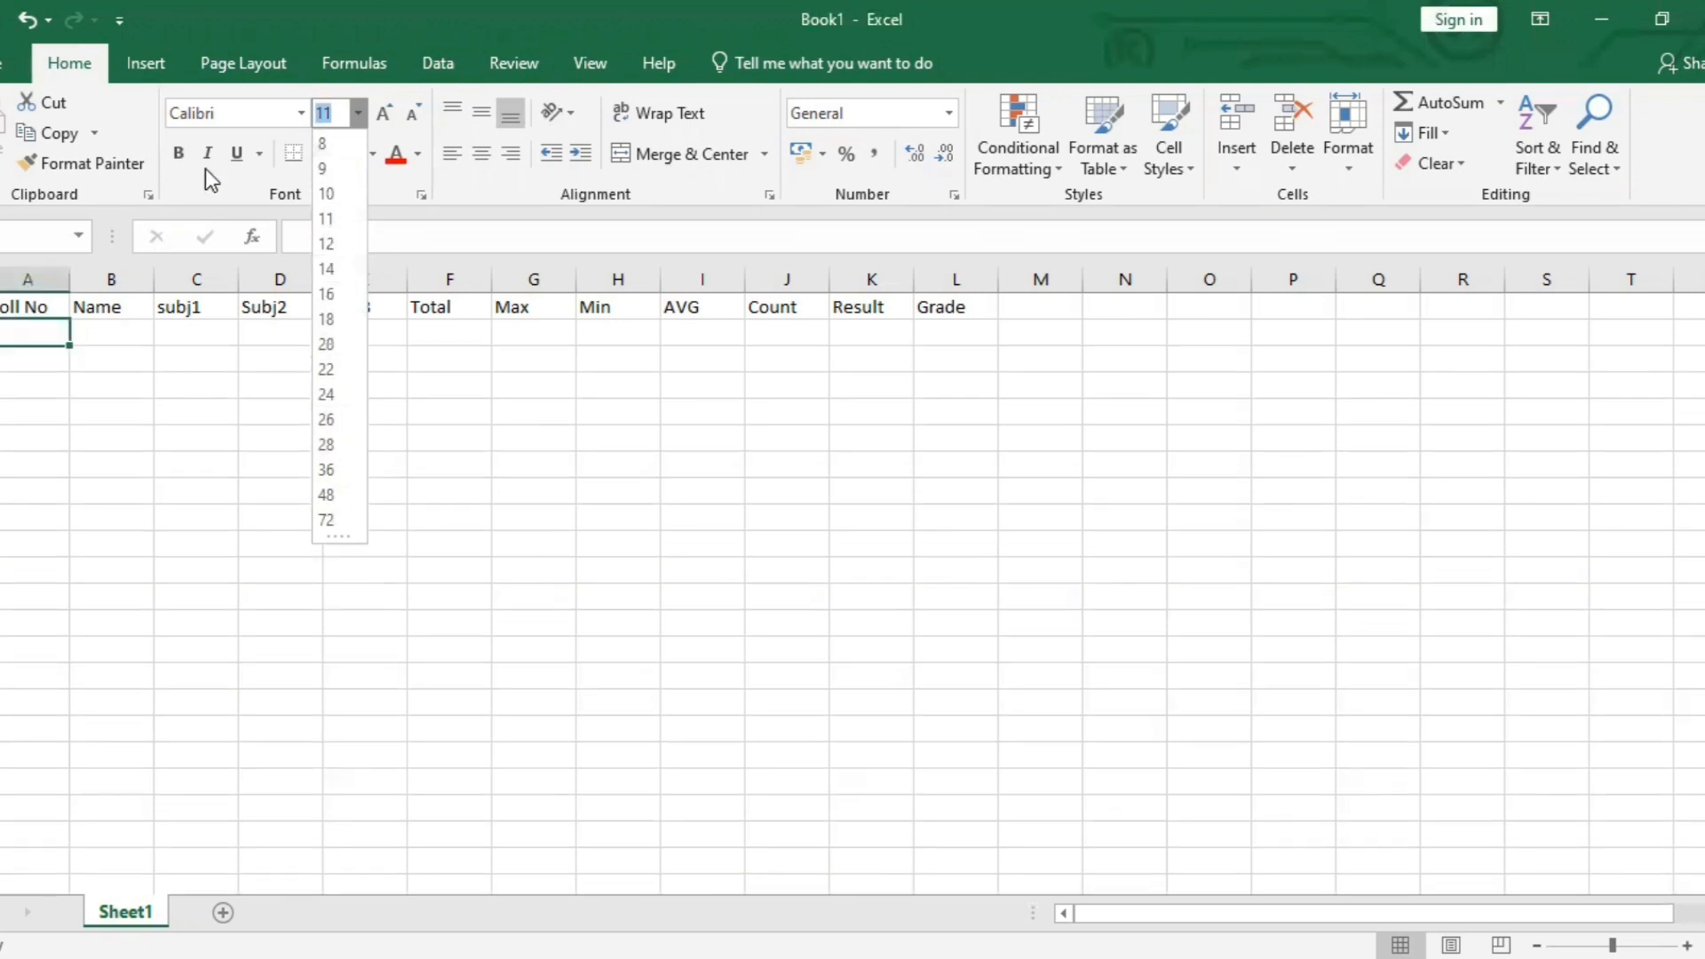
{"action": "left_click", "coordinate": [205, 169]}
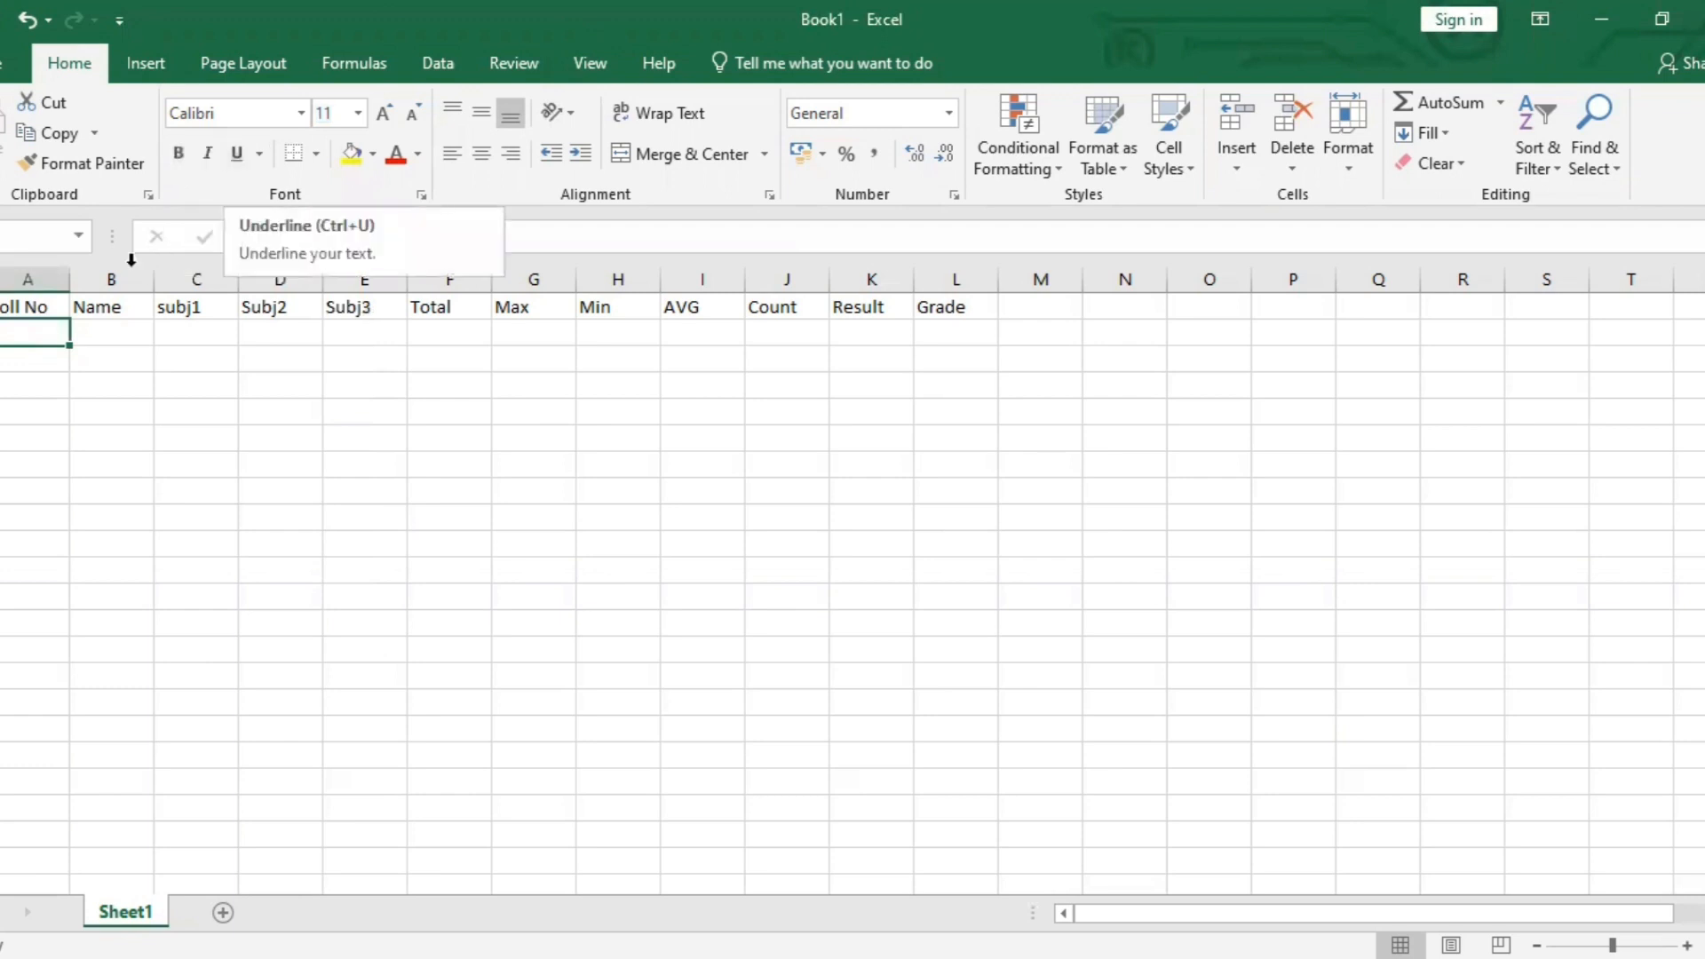
Enter a sample first name in cell A2 and format it bold, italic and underlined.
{"action": "double_click", "coordinate": [37, 335]}
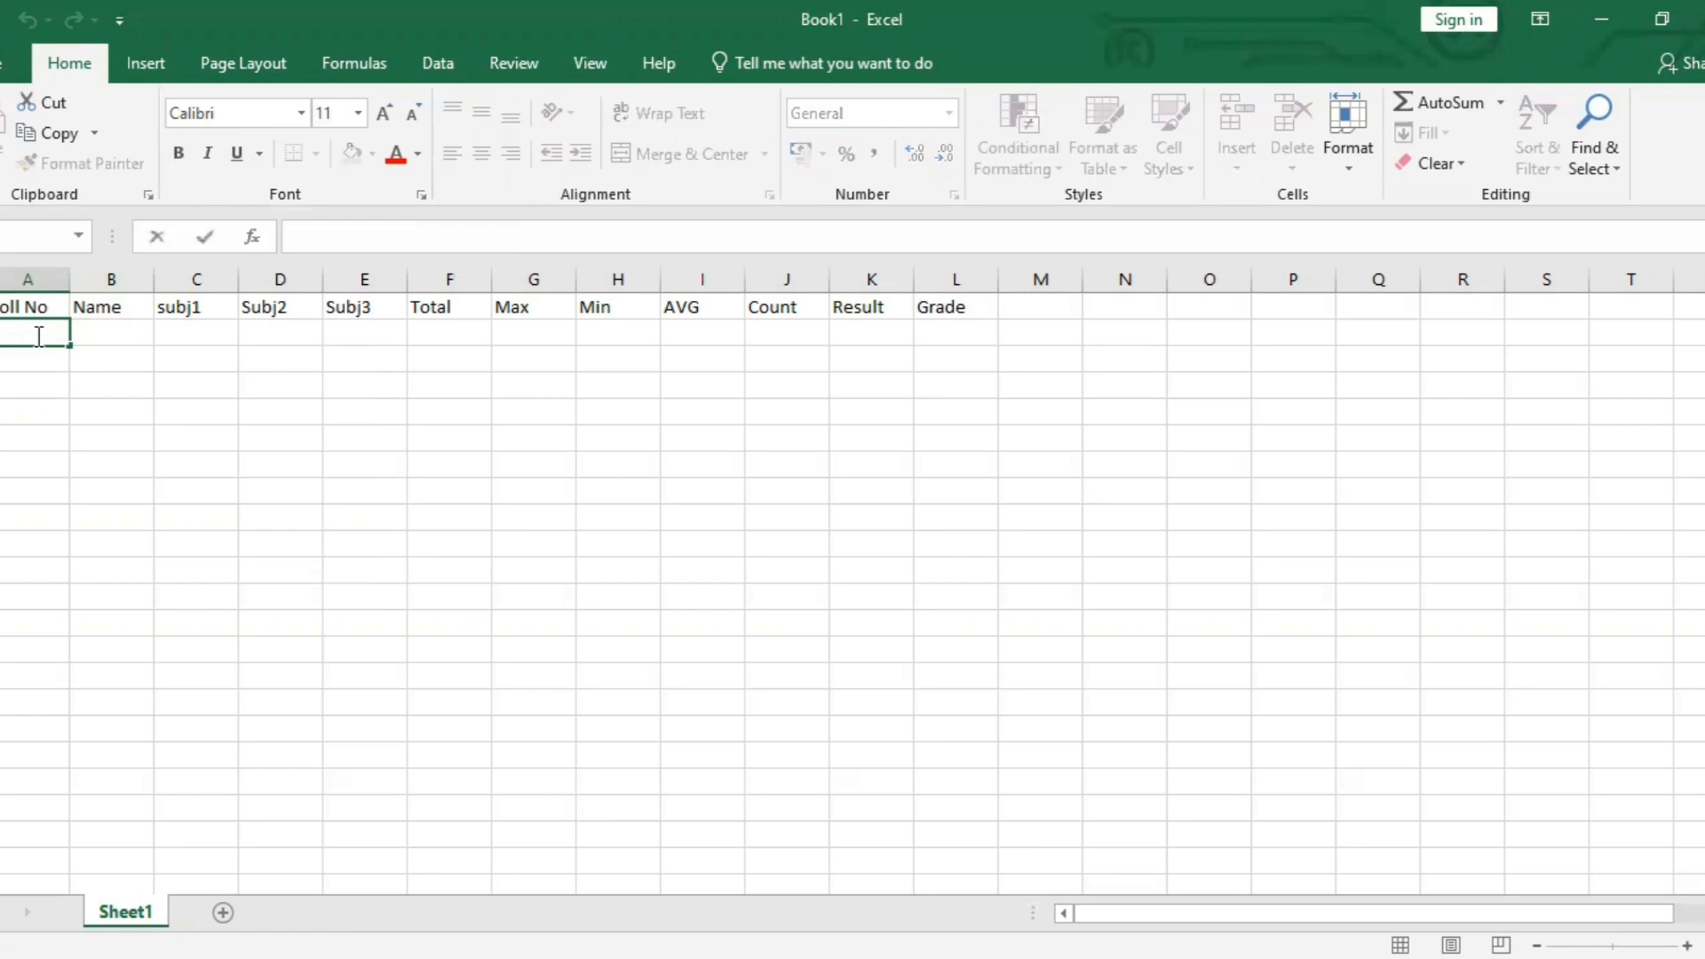
{"action": "type", "text": "tanisha"}
{"action": "left_click_drag", "start_coordinate": [2, 333], "coordinate": [48, 334]}
{"action": "left_click", "coordinate": [178, 153]}
{"action": "left_click", "coordinate": [207, 151]}
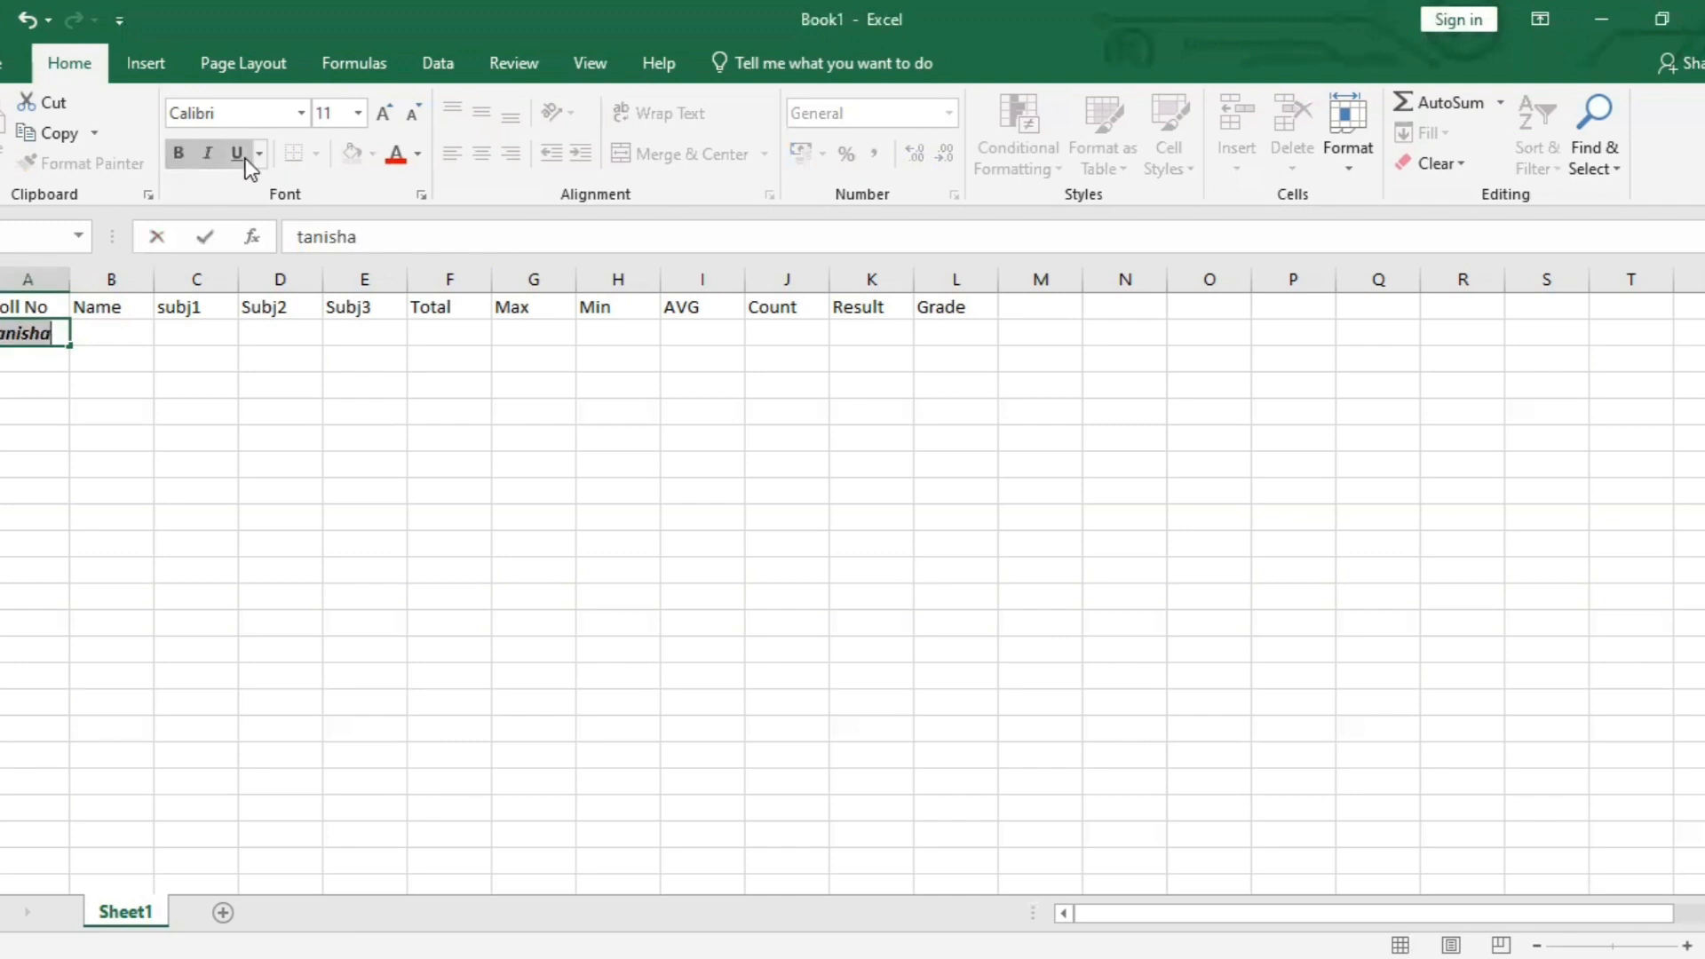
{"action": "left_click", "coordinate": [240, 158]}
Remove the underline, italic and bold formatting from the sample name in A2 and delete the text.
{"action": "left_click", "coordinate": [235, 162]}
{"action": "left_click", "coordinate": [206, 158]}
{"action": "left_click", "coordinate": [177, 156]}
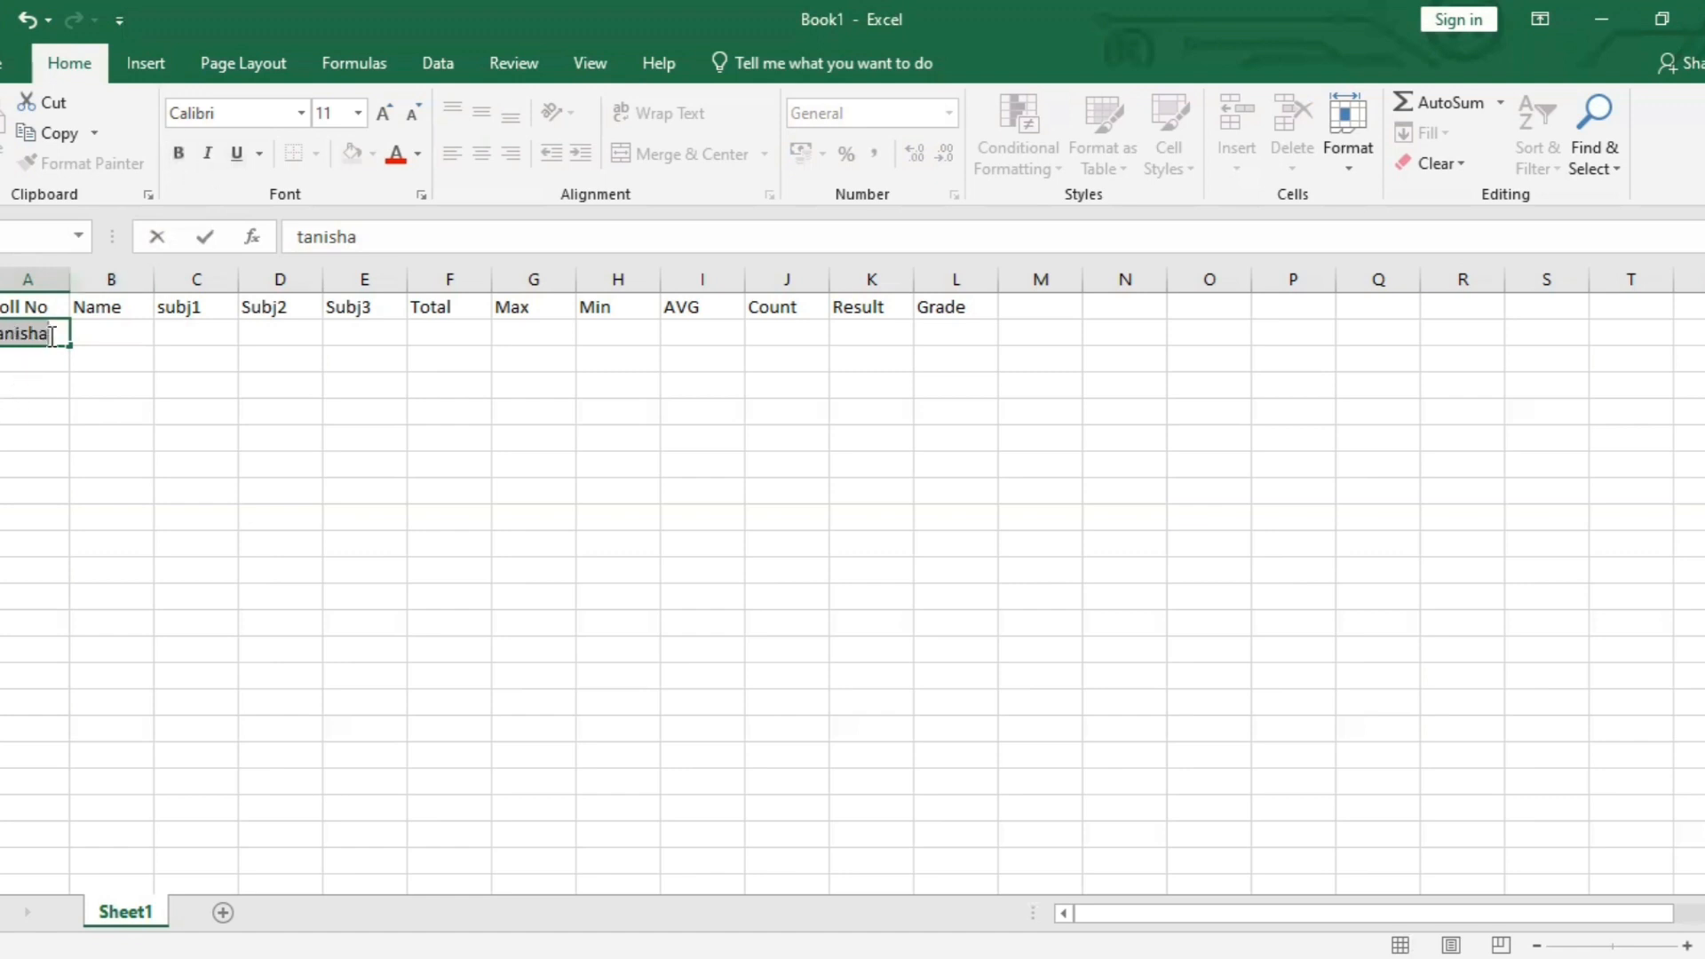
{"action": "key", "text": "BackSpace"}
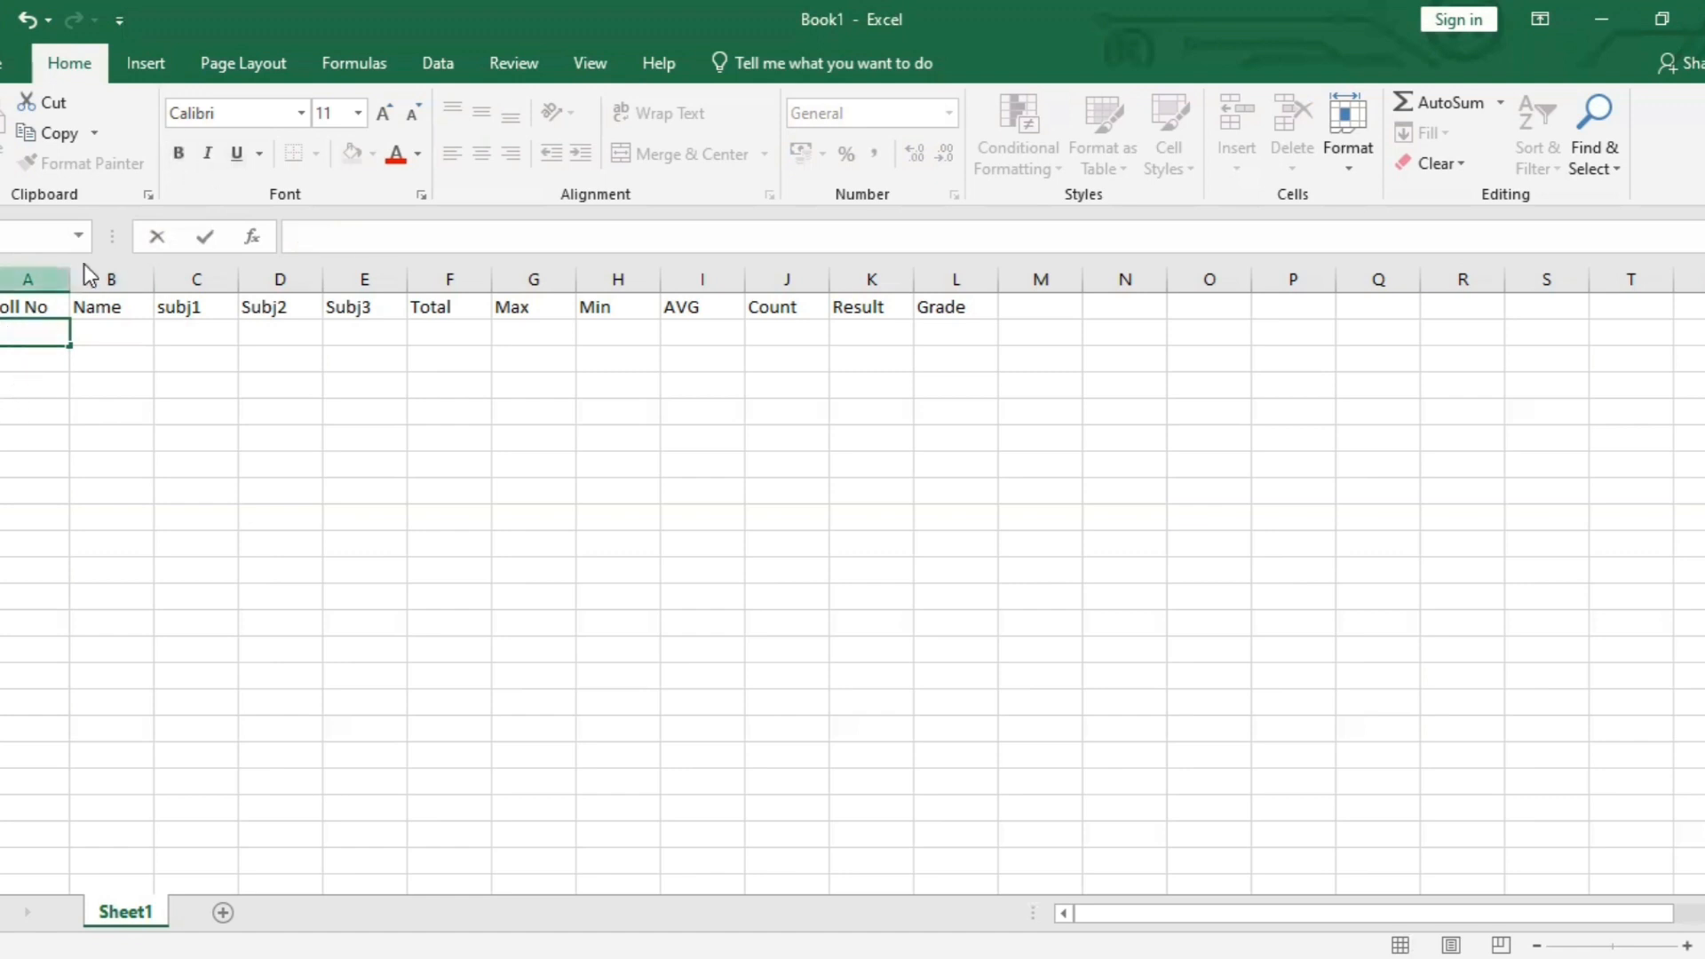
Look at the available font colours and leave the empty cell A2 without choosing one.
{"action": "left_click", "coordinate": [417, 155]}
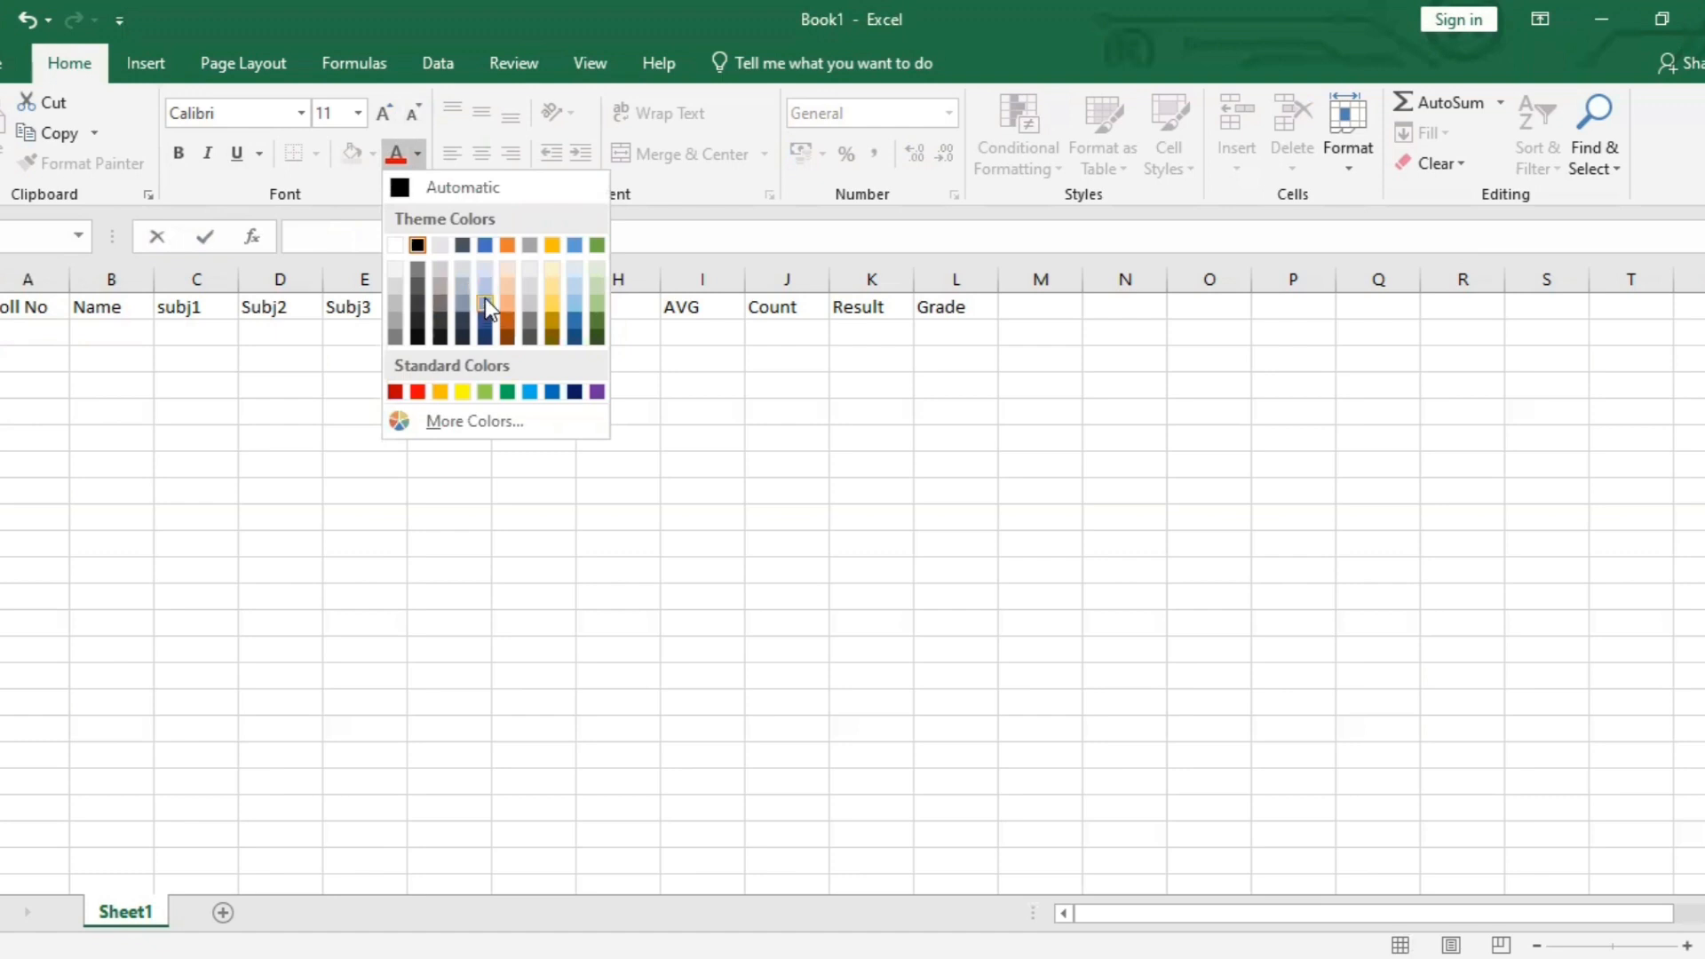
{"action": "left_click", "coordinate": [350, 194]}
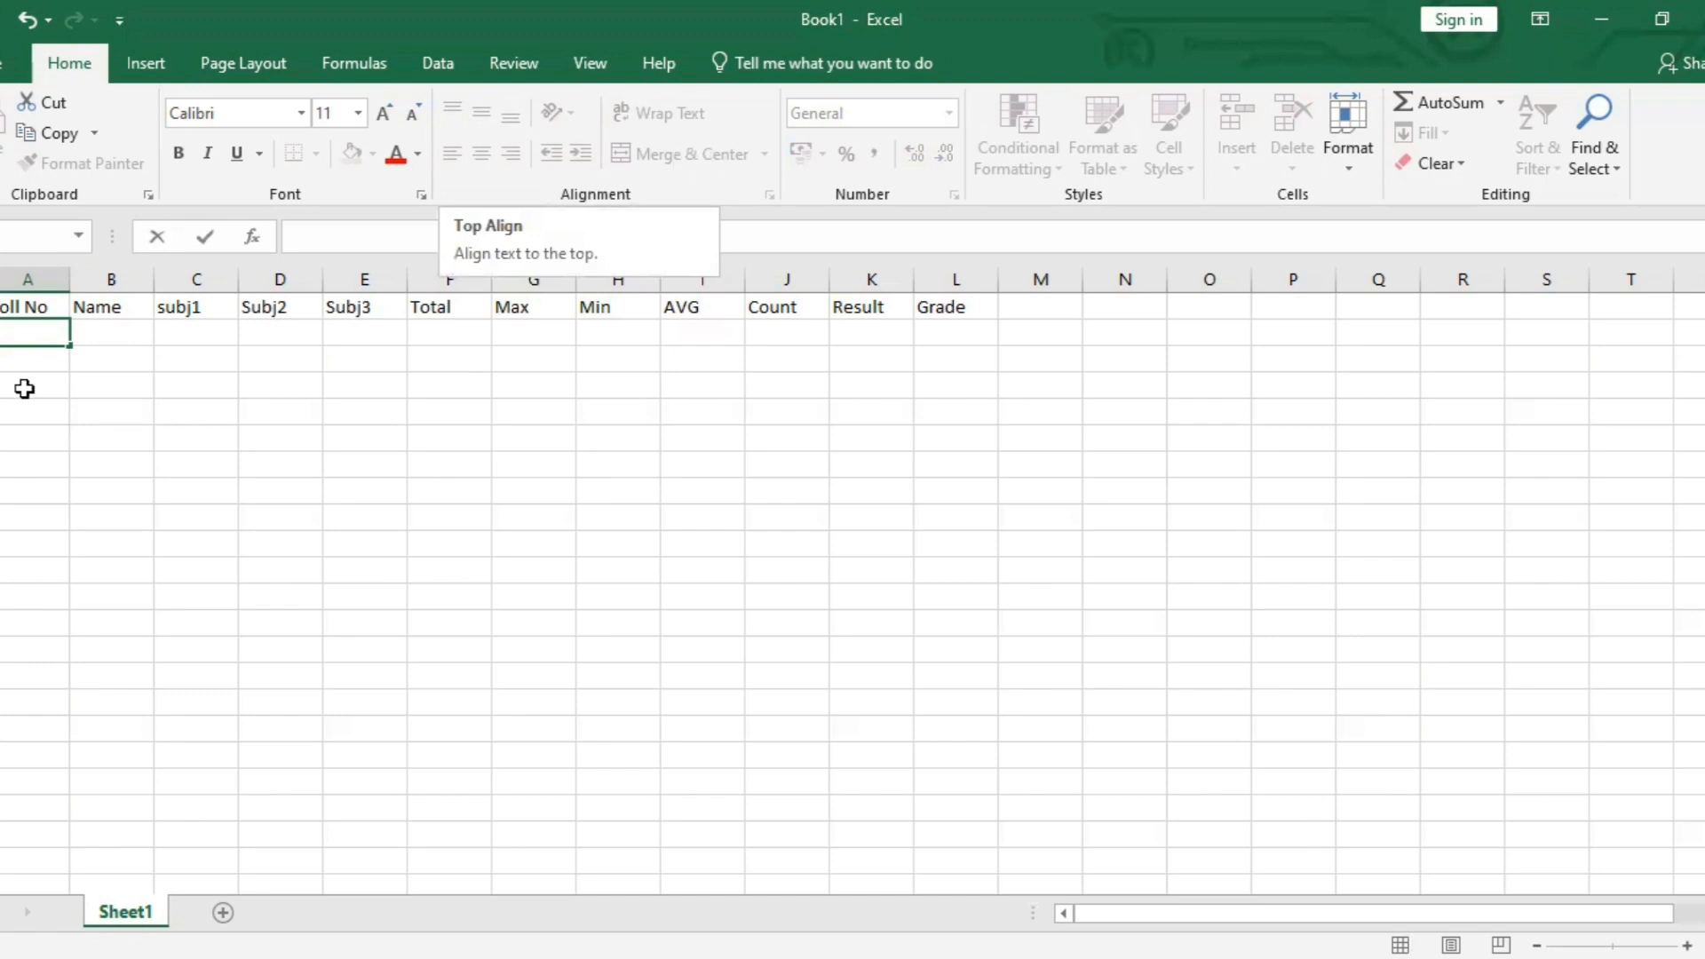
{"action": "left_click", "coordinate": [318, 365]}
{"action": "left_click", "coordinate": [378, 365]}
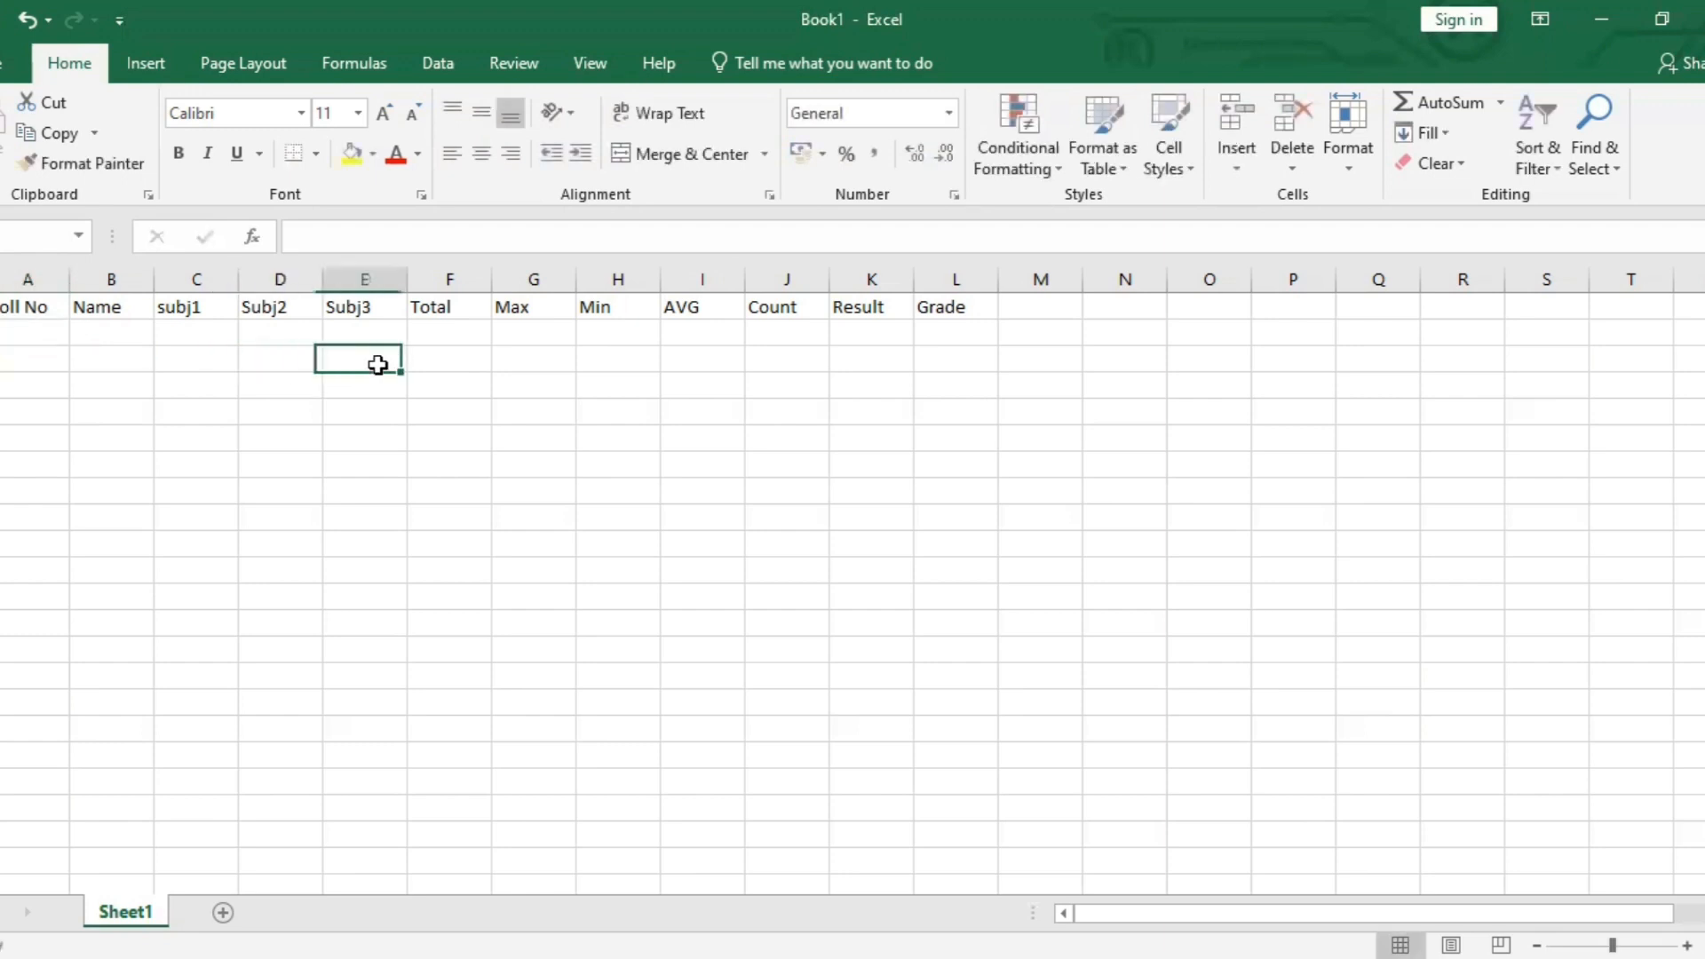
Insert a blank cell at A1, shifting the Roll No header down.
{"action": "left_click", "coordinate": [14, 309]}
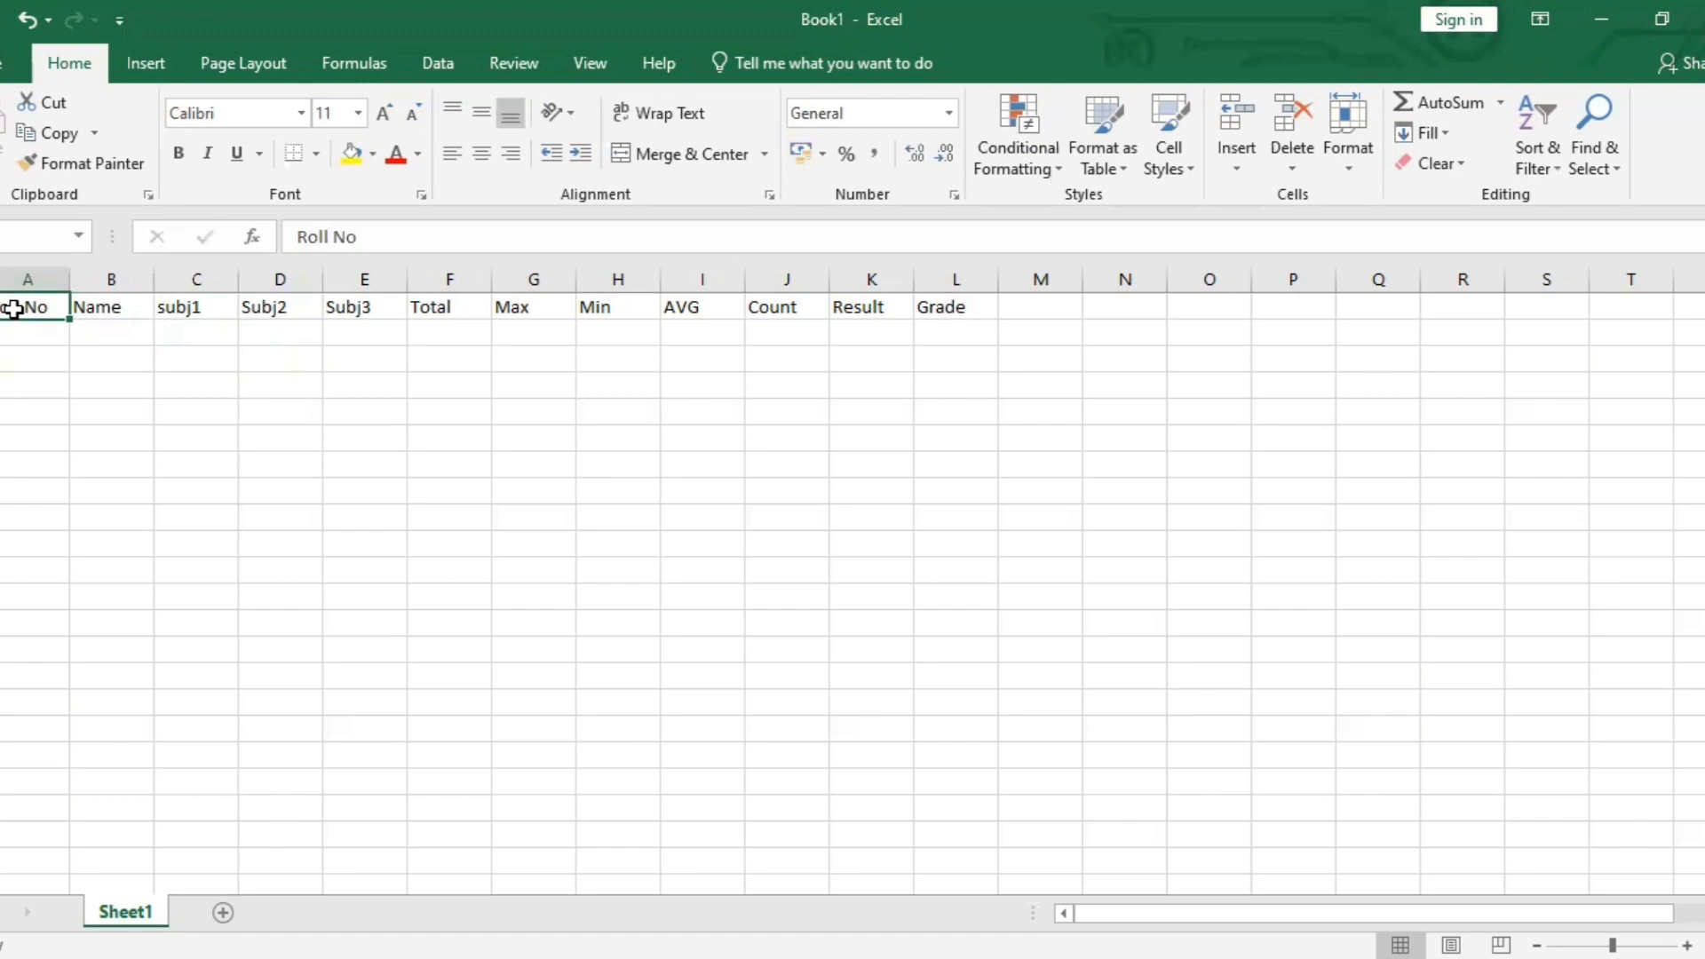
{"action": "key", "text": "ctrl+shift+plus"}
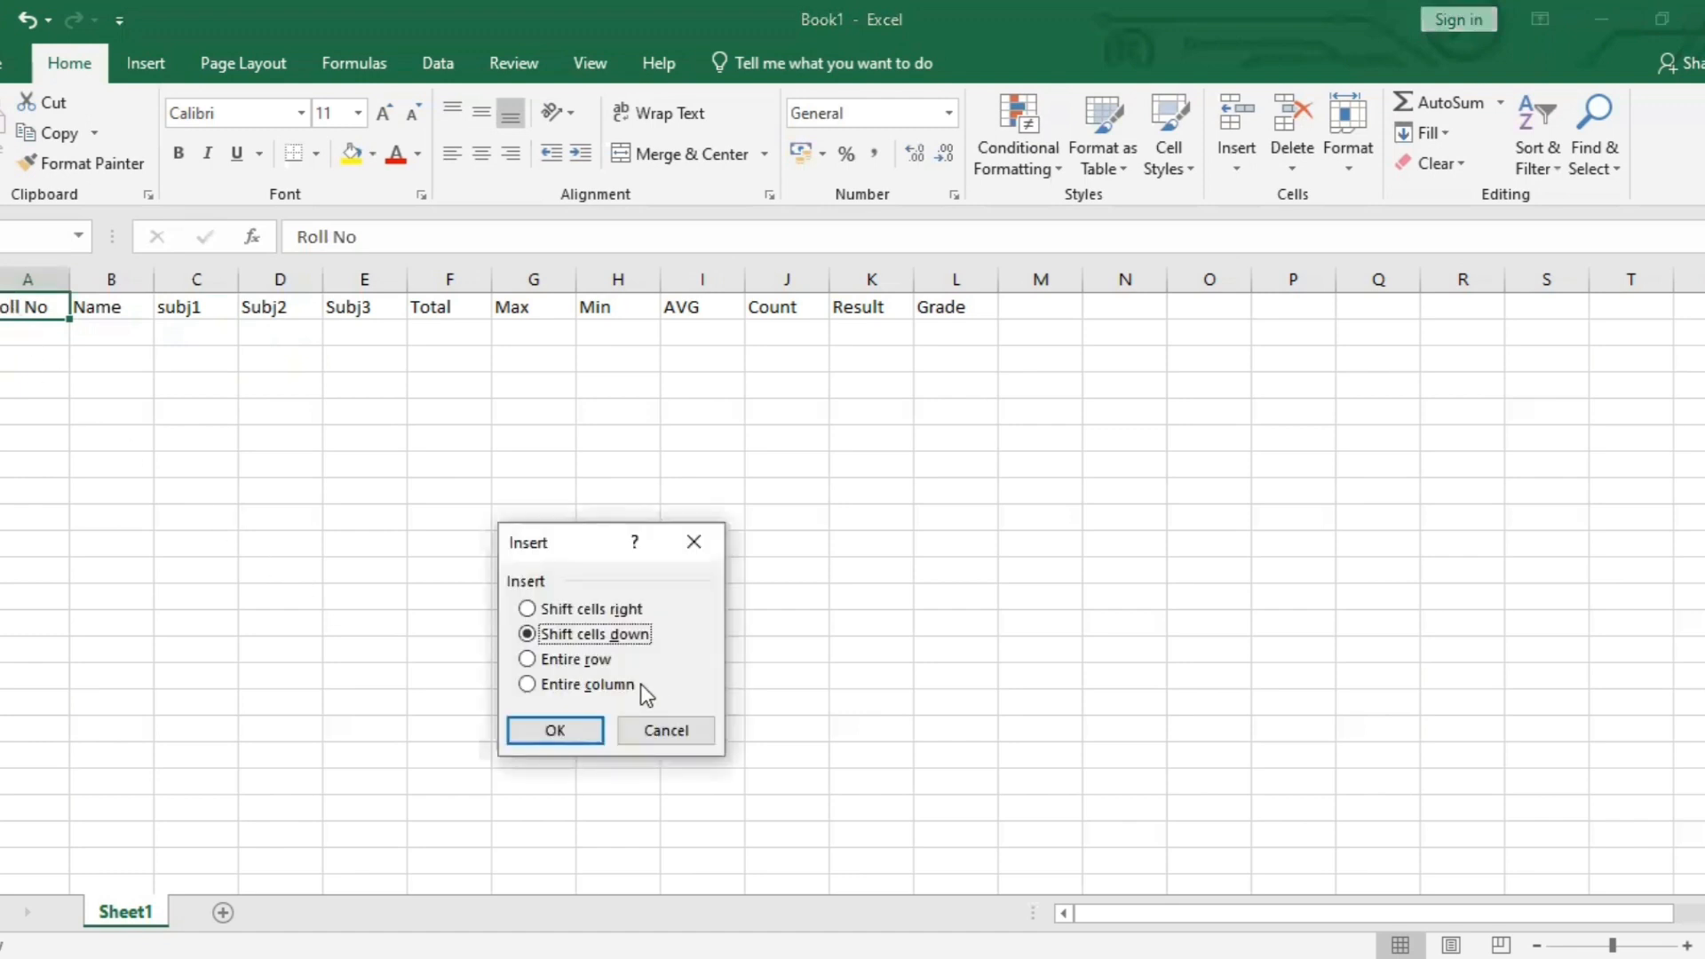
{"action": "left_click", "coordinate": [554, 730]}
{"action": "left_click", "coordinate": [46, 338]}
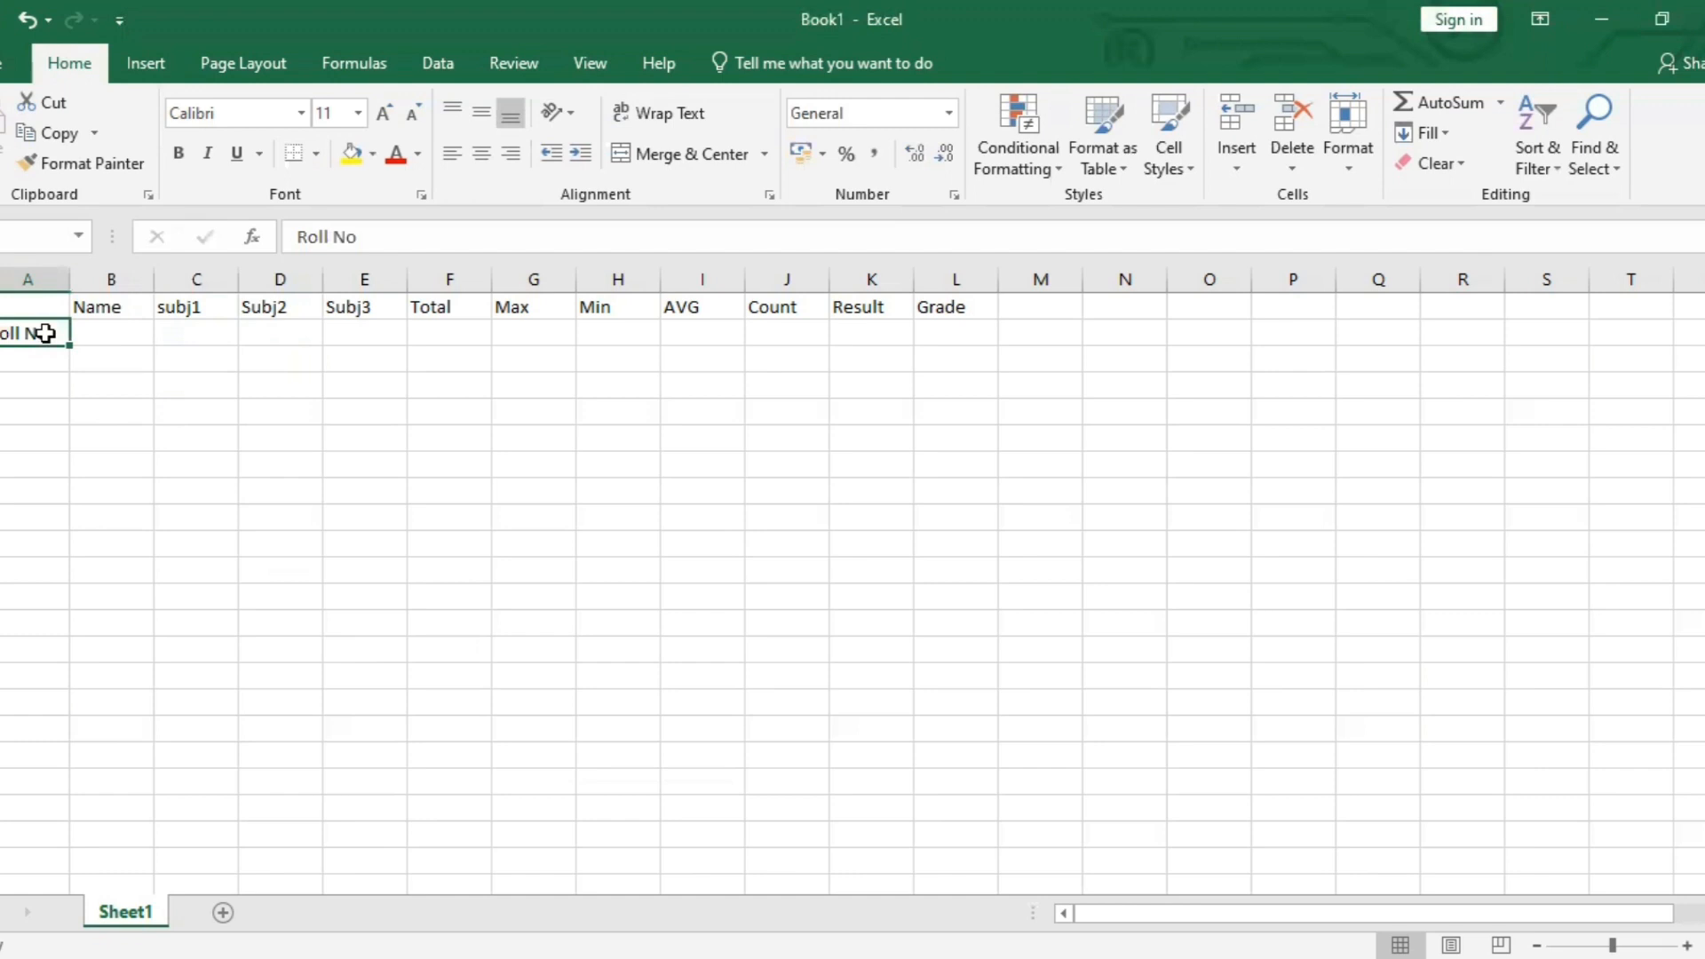
{"action": "key", "text": "ctrl+shift+plus"}
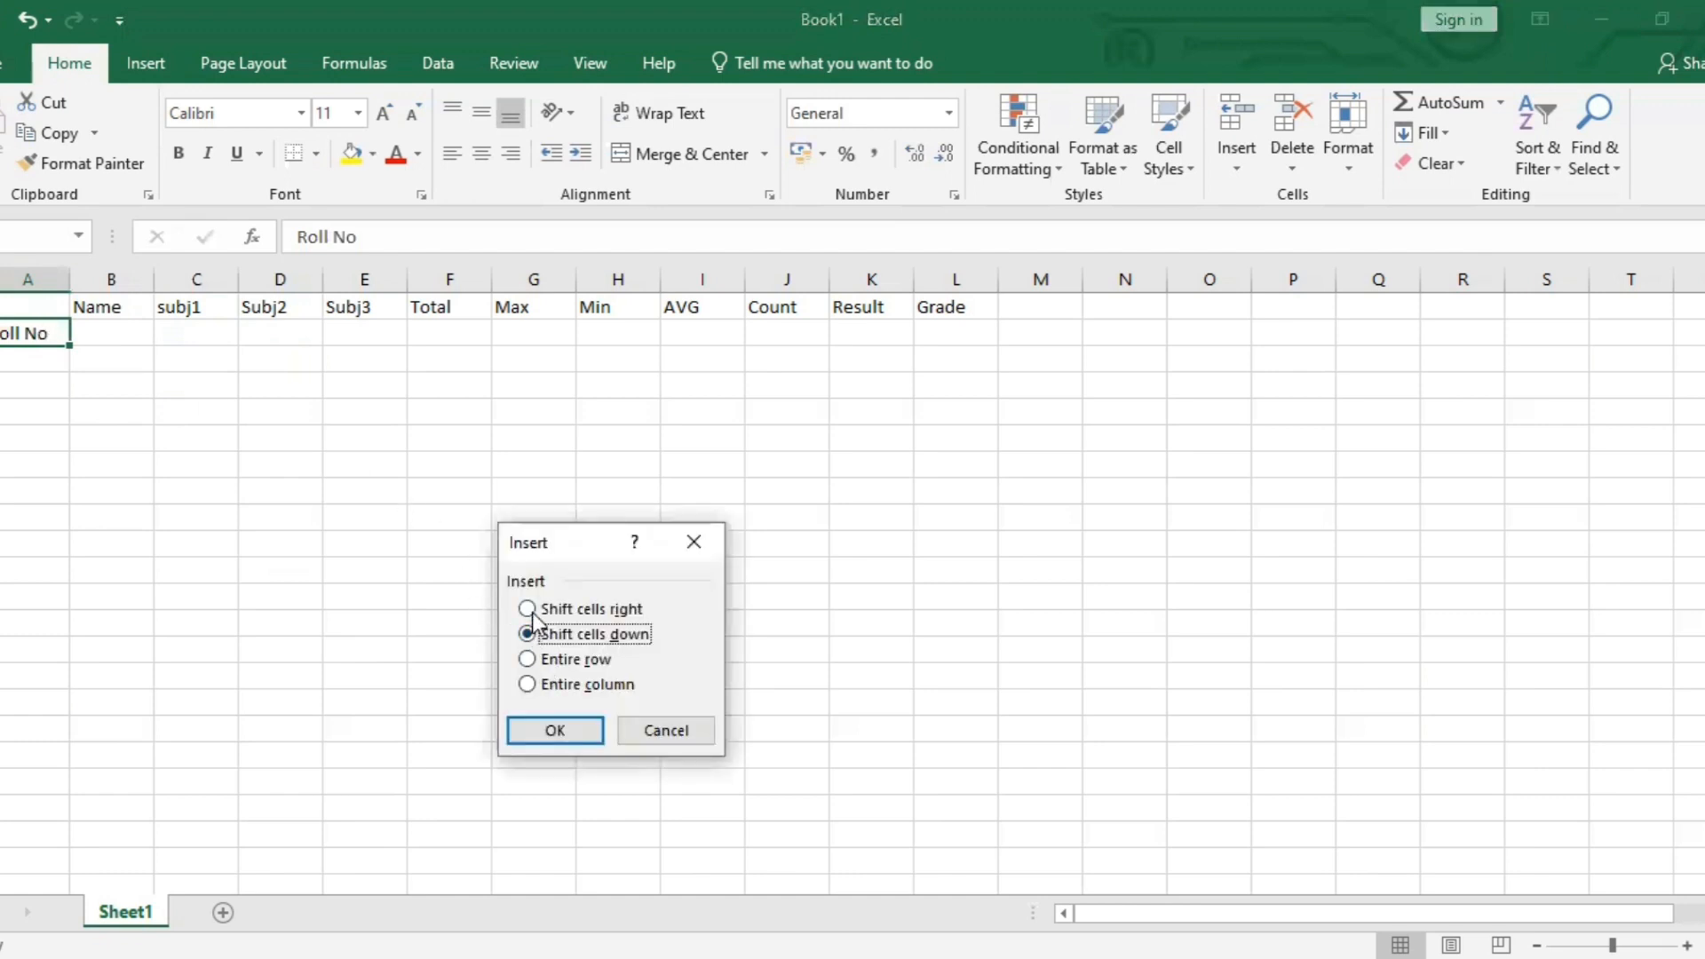
{"action": "left_click", "coordinate": [700, 533]}
{"action": "left_click", "coordinate": [701, 528]}
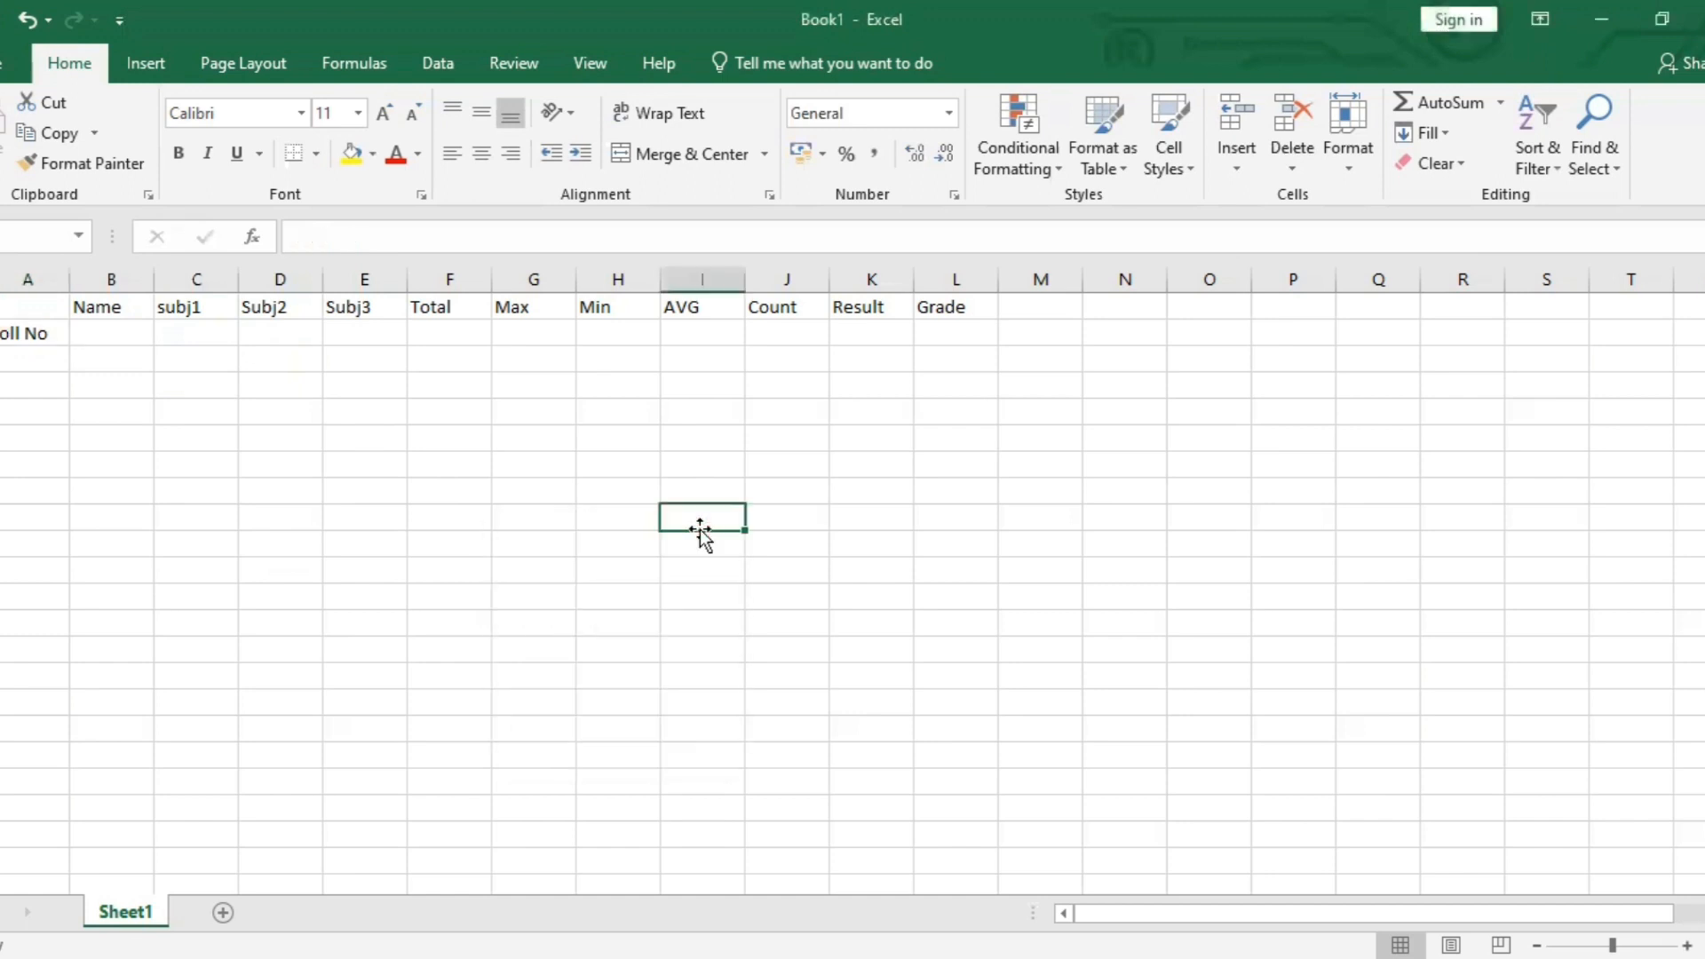
Undo the cell insertion above the Roll No header and re-enter "Roll No" in A1.
{"action": "left_click", "coordinate": [36, 335]}
{"action": "key", "text": "ctrl+z"}
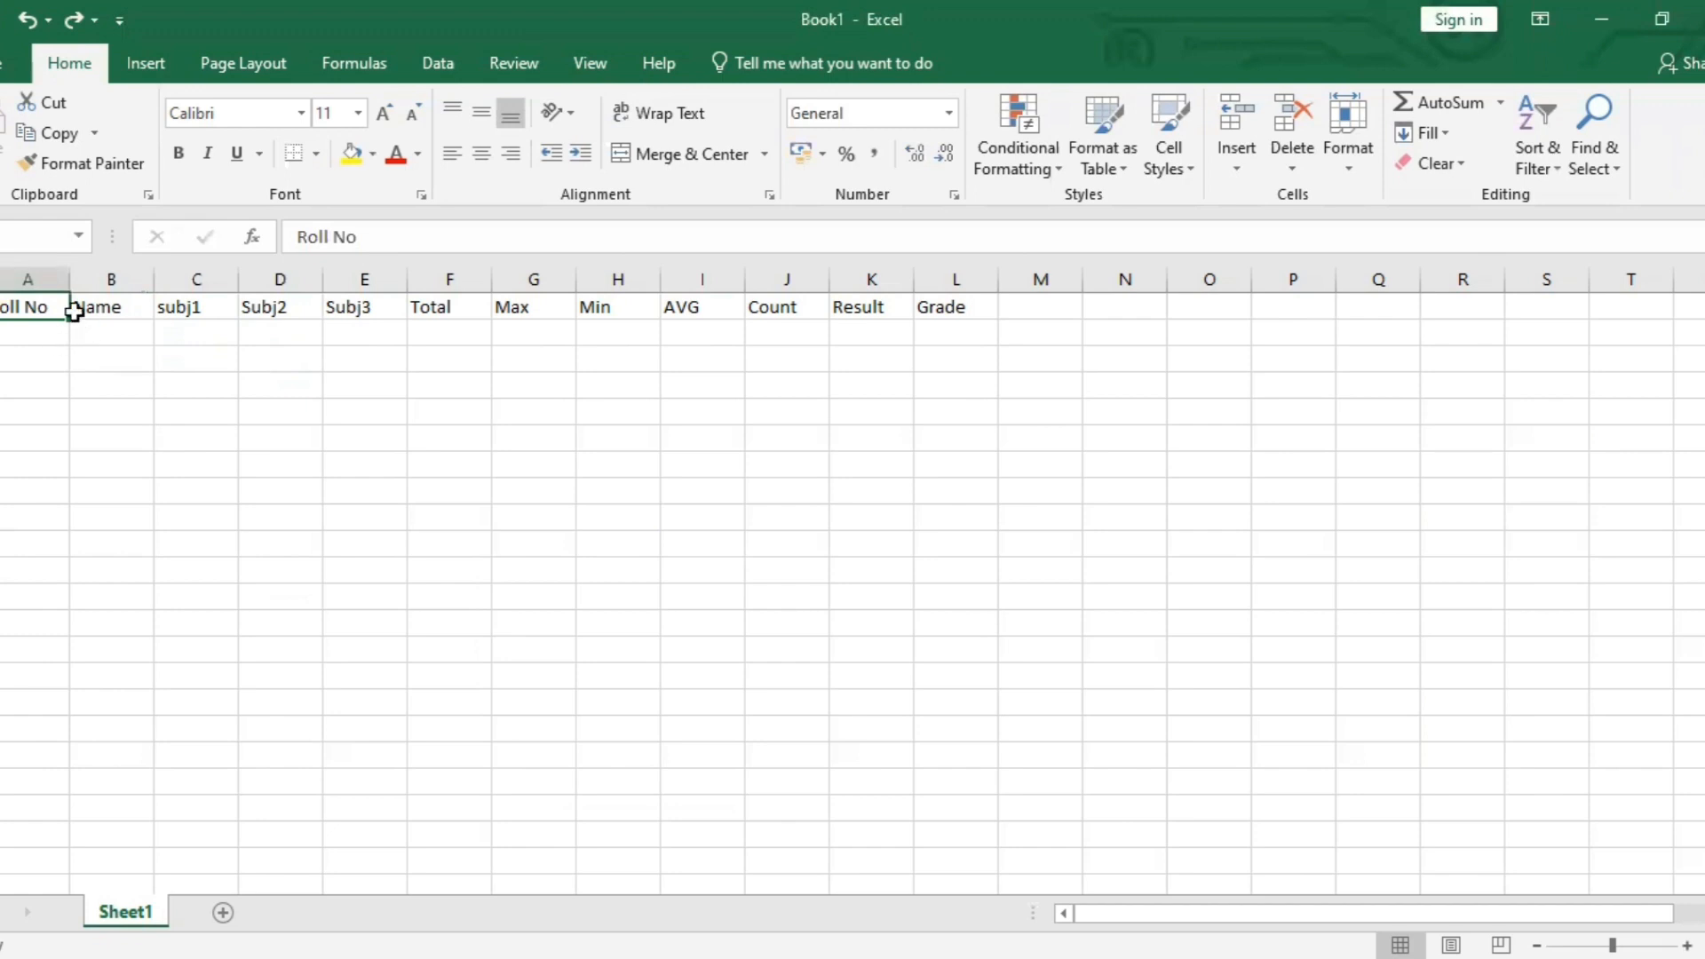
{"action": "key", "text": "BackSpace"}
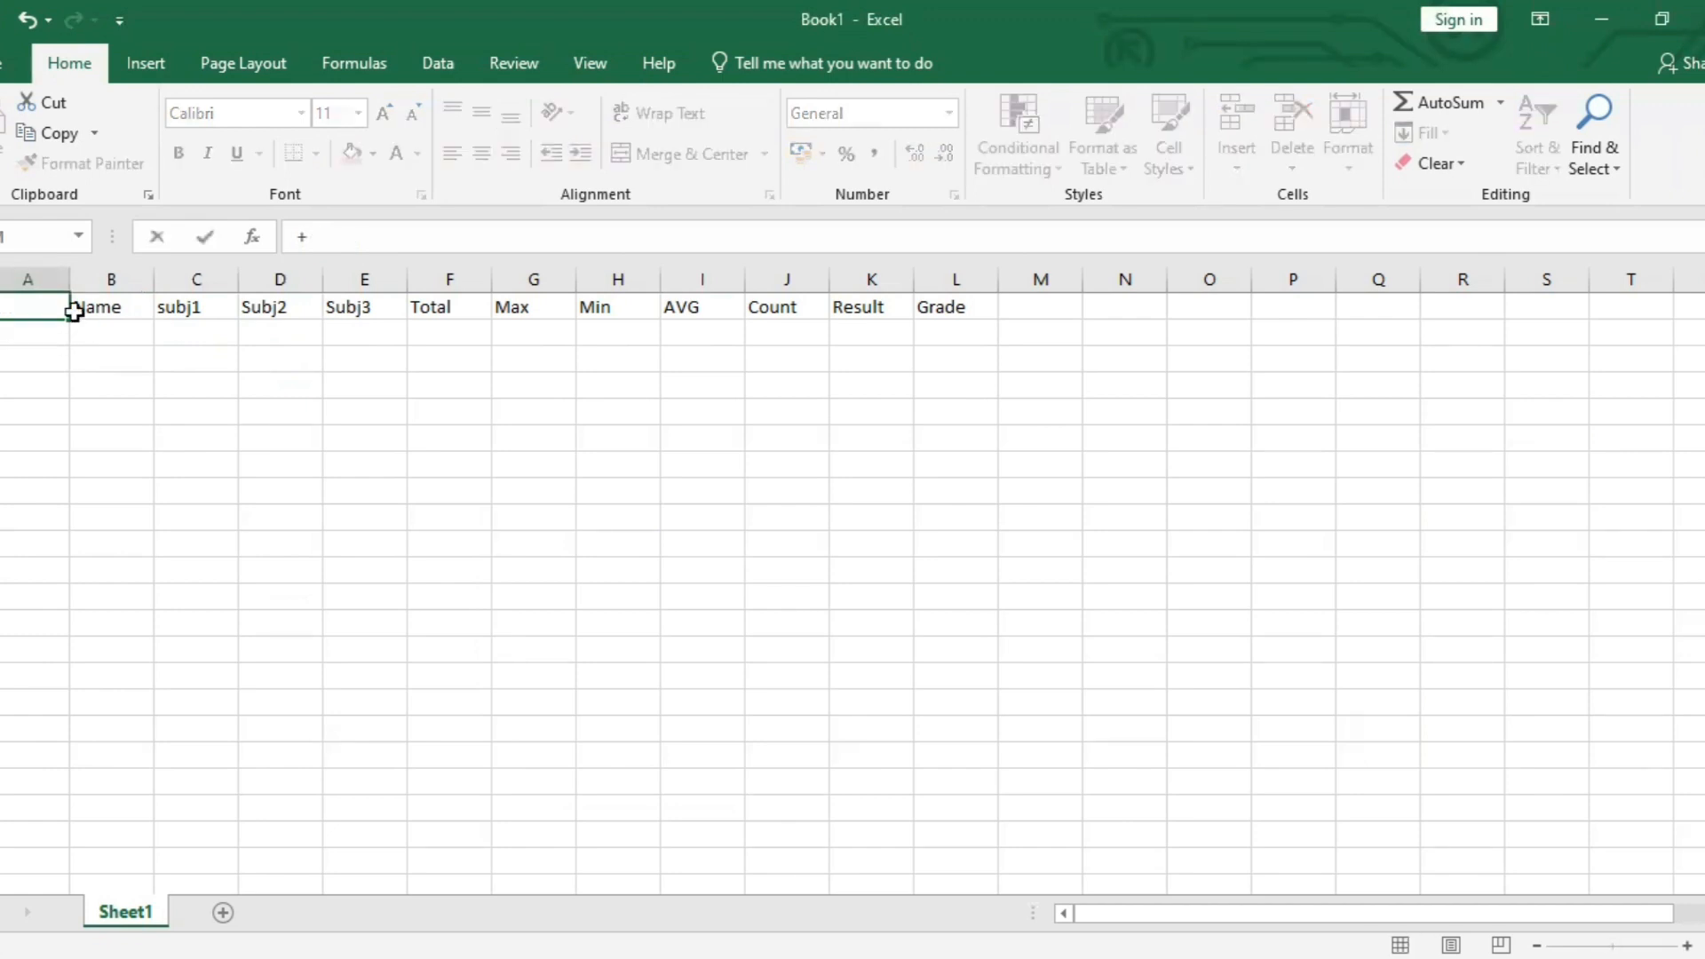
{"action": "type", "text": "Ro"}
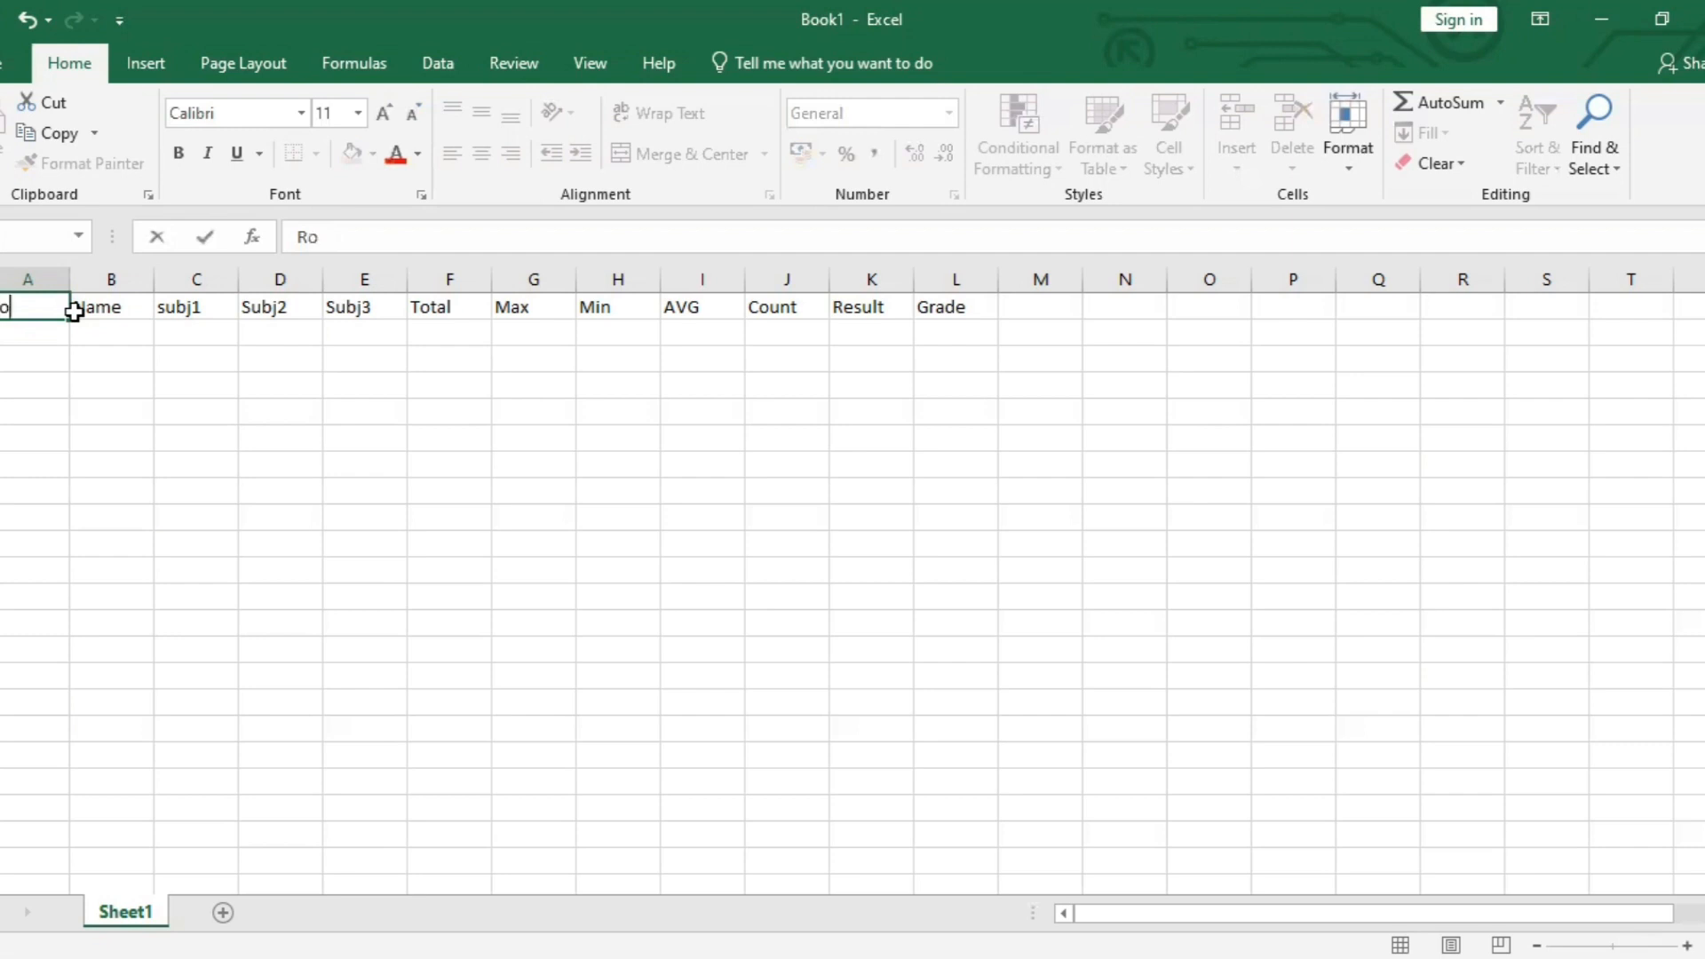
{"action": "type", "text": "ll No"}
Insert a blank row above the header row.
{"action": "left_click", "coordinate": [2, 306]}
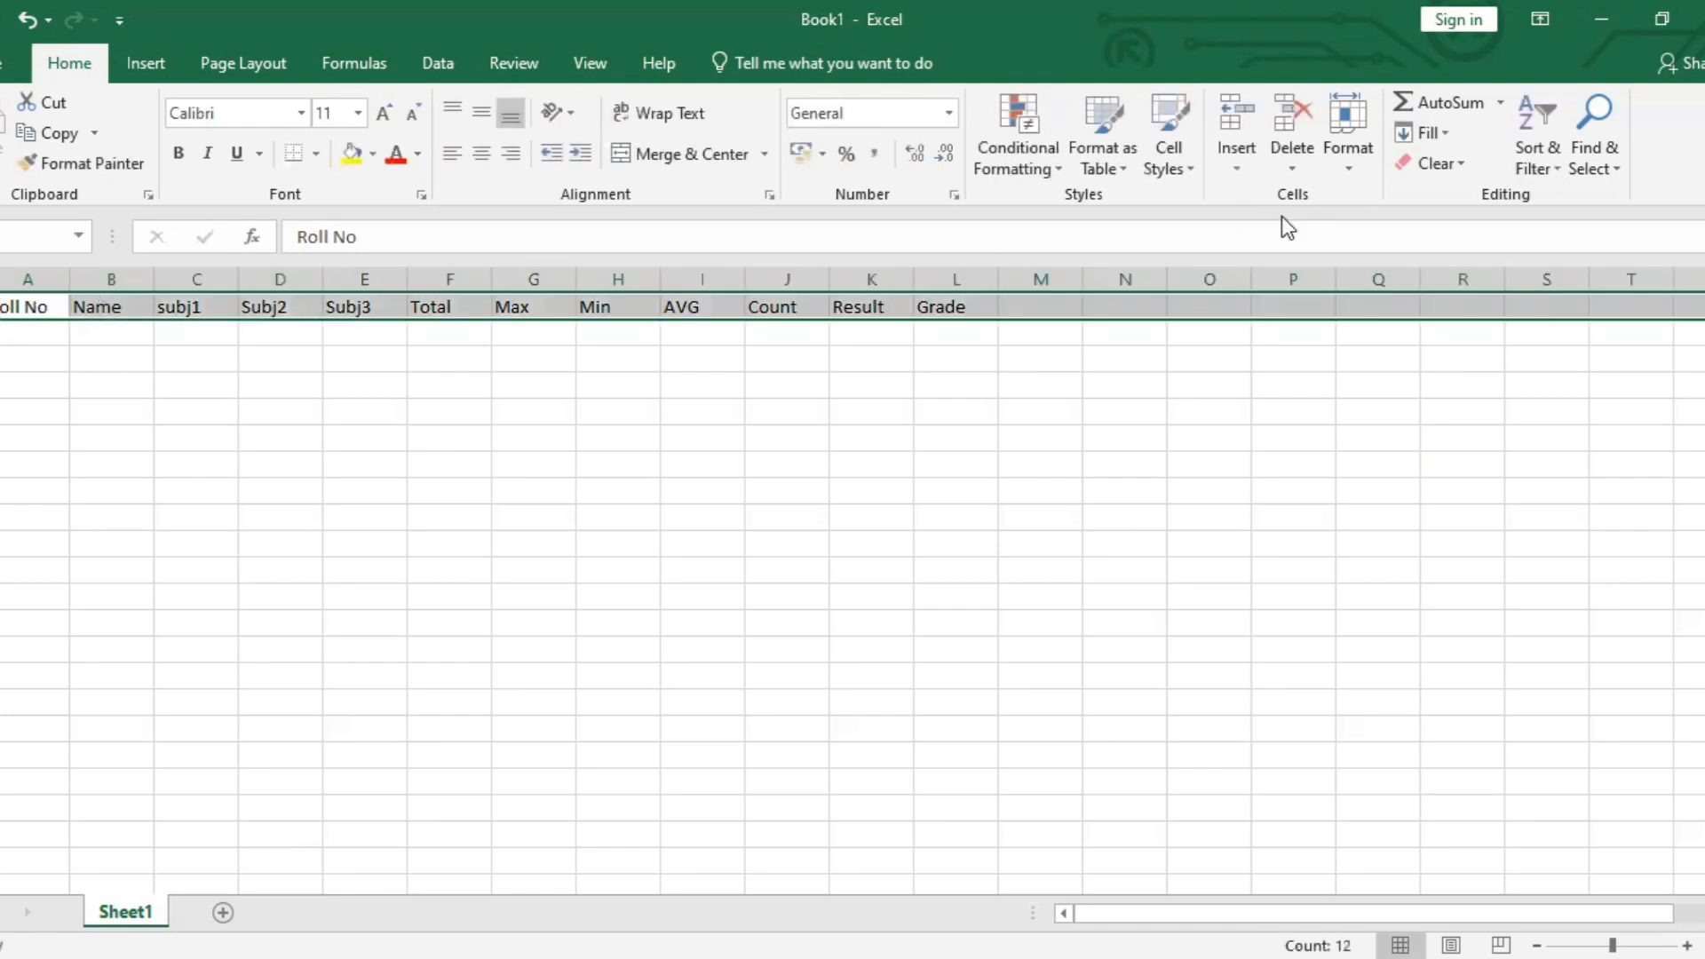
{"action": "left_click", "coordinate": [1245, 174]}
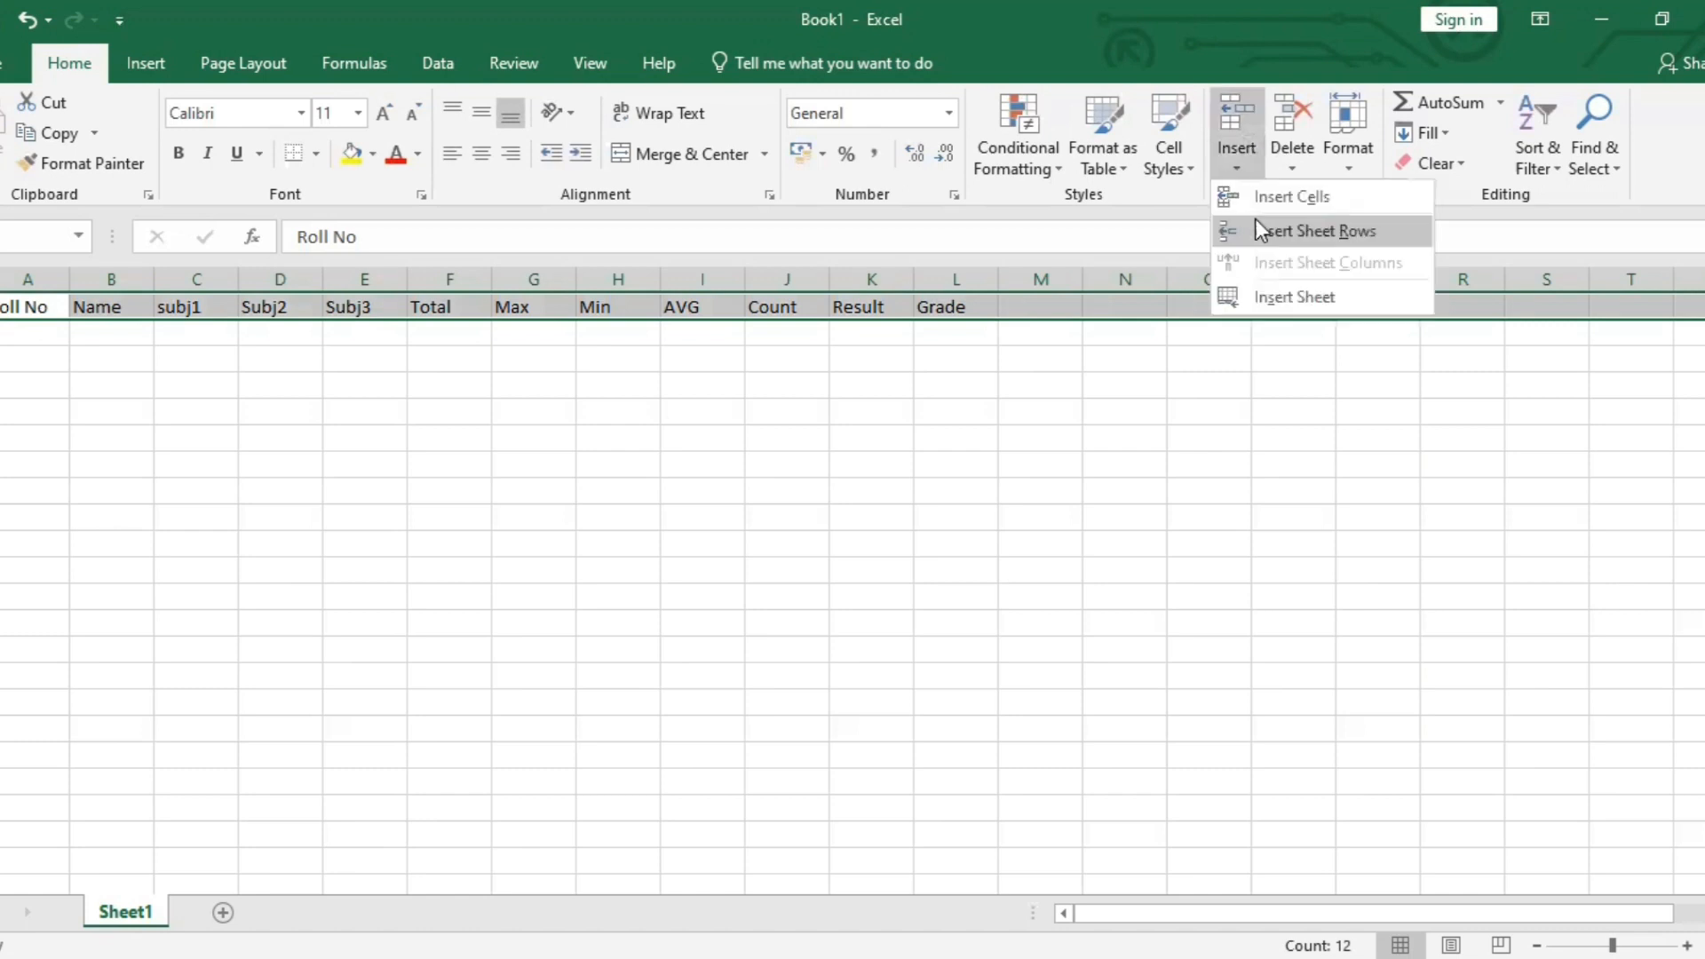
{"action": "left_click", "coordinate": [1260, 203]}
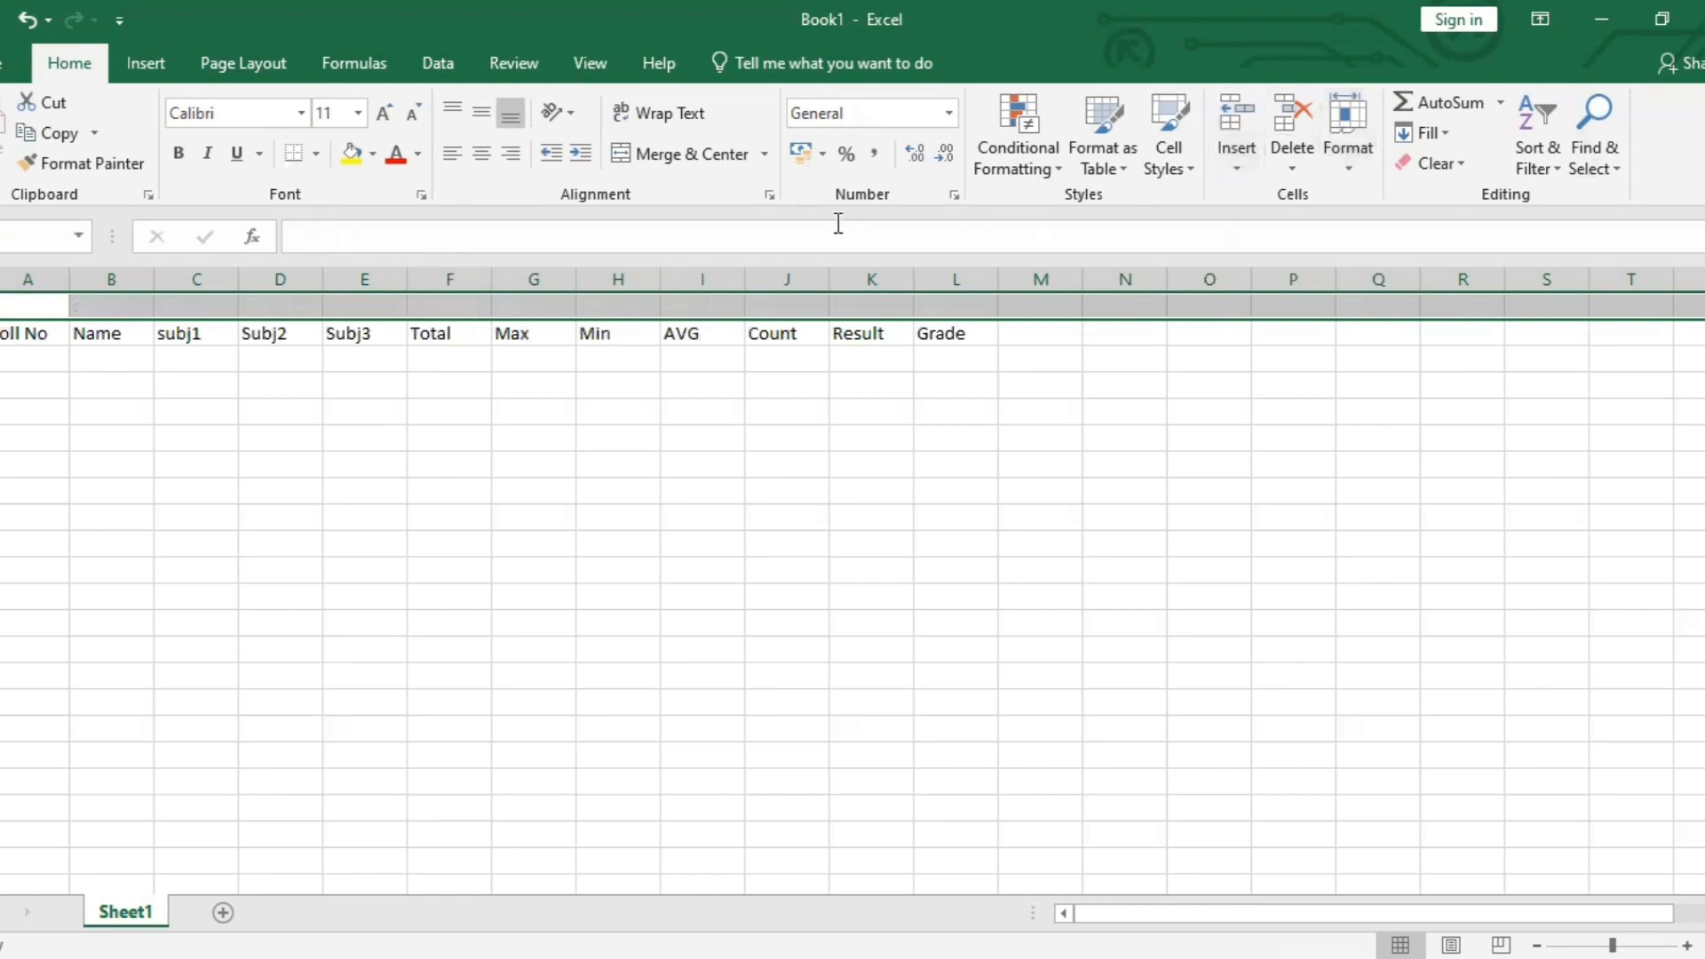
{"action": "left_click", "coordinate": [608, 309]}
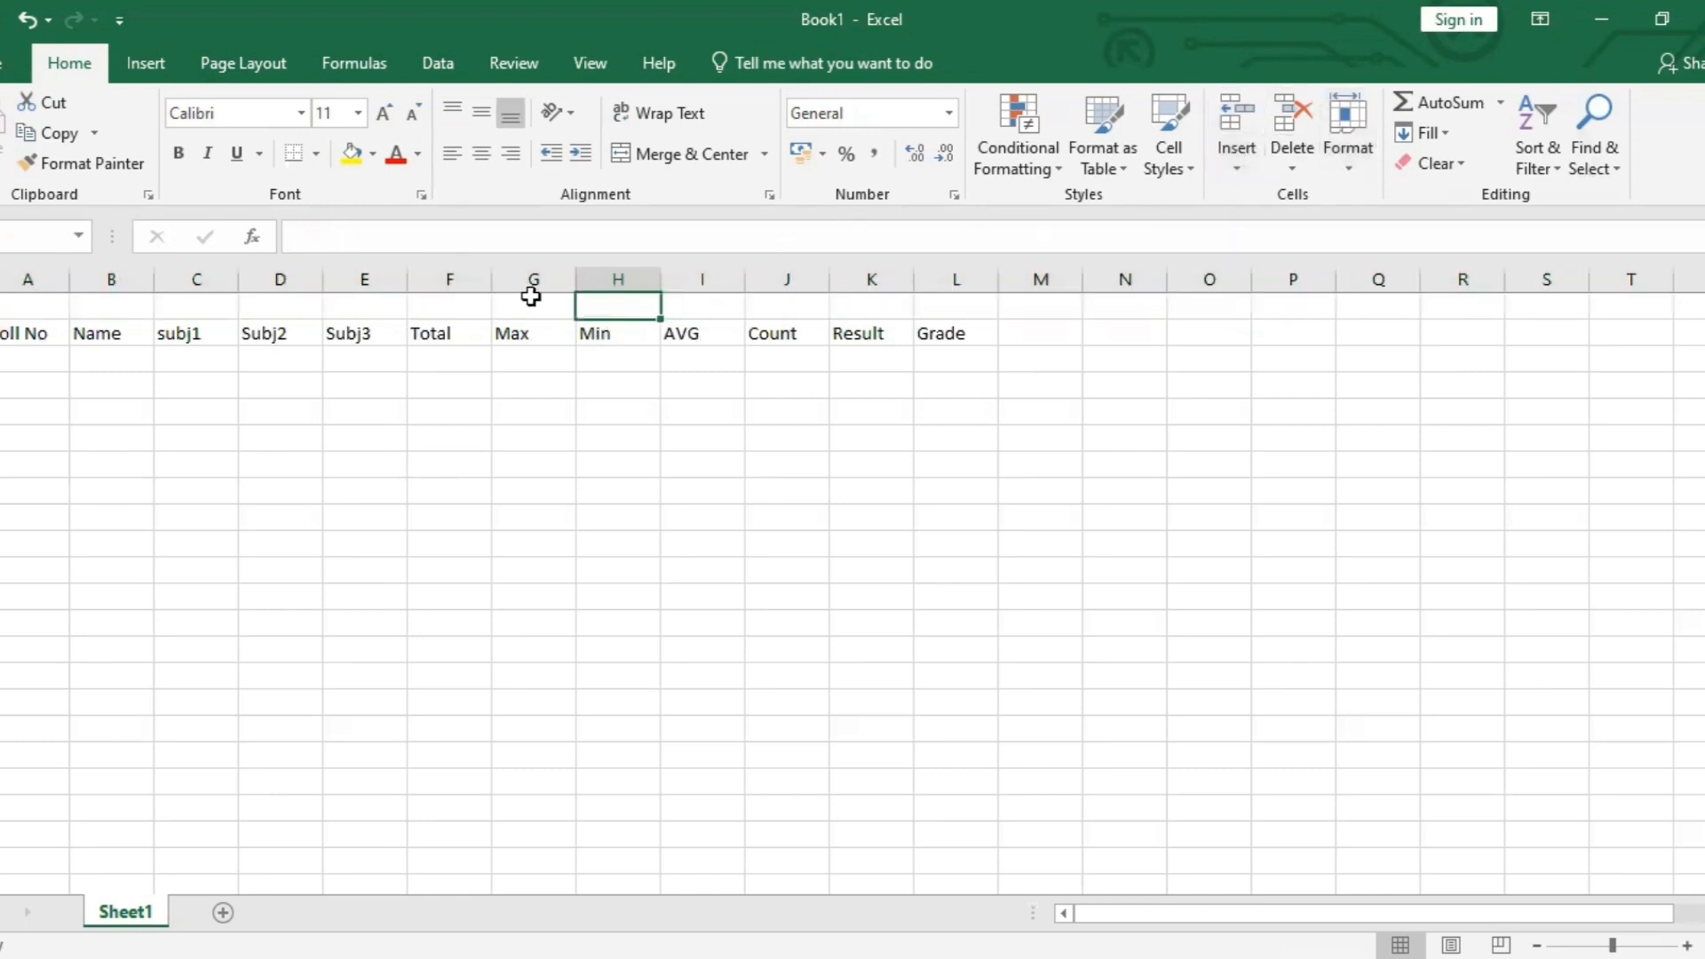
Enter the title "Student Record" in cell A1.
{"action": "left_click", "coordinate": [54, 311]}
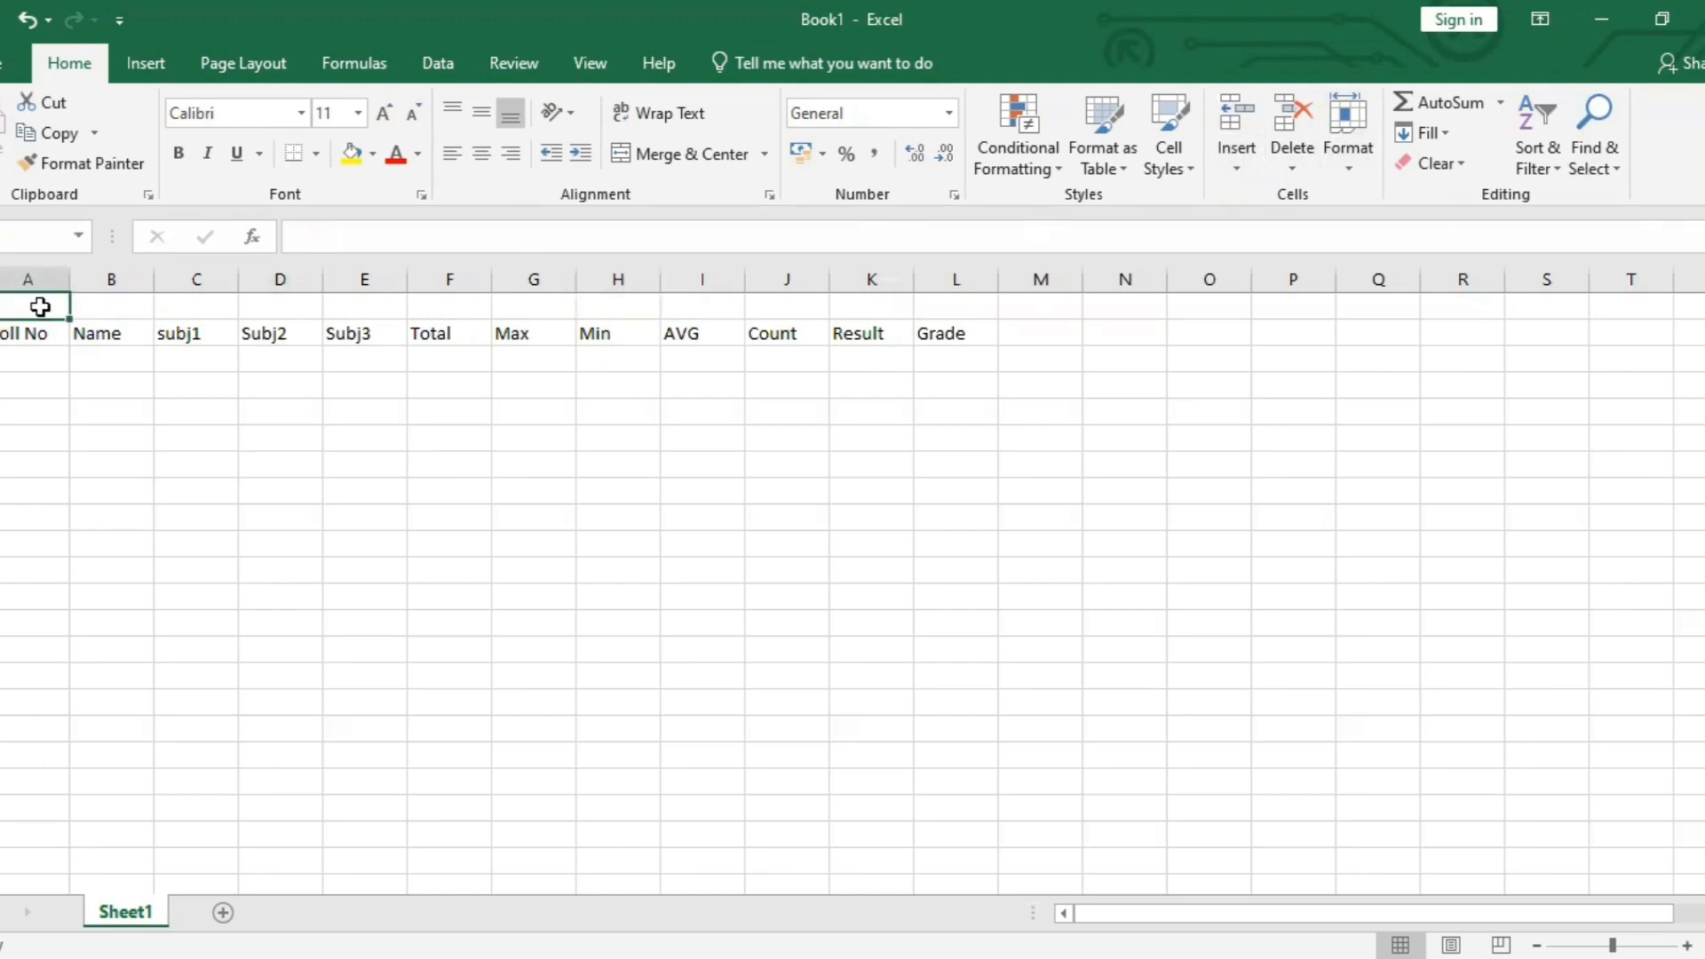
{"action": "double_click", "coordinate": [42, 307]}
{"action": "type", "text": "Student"}
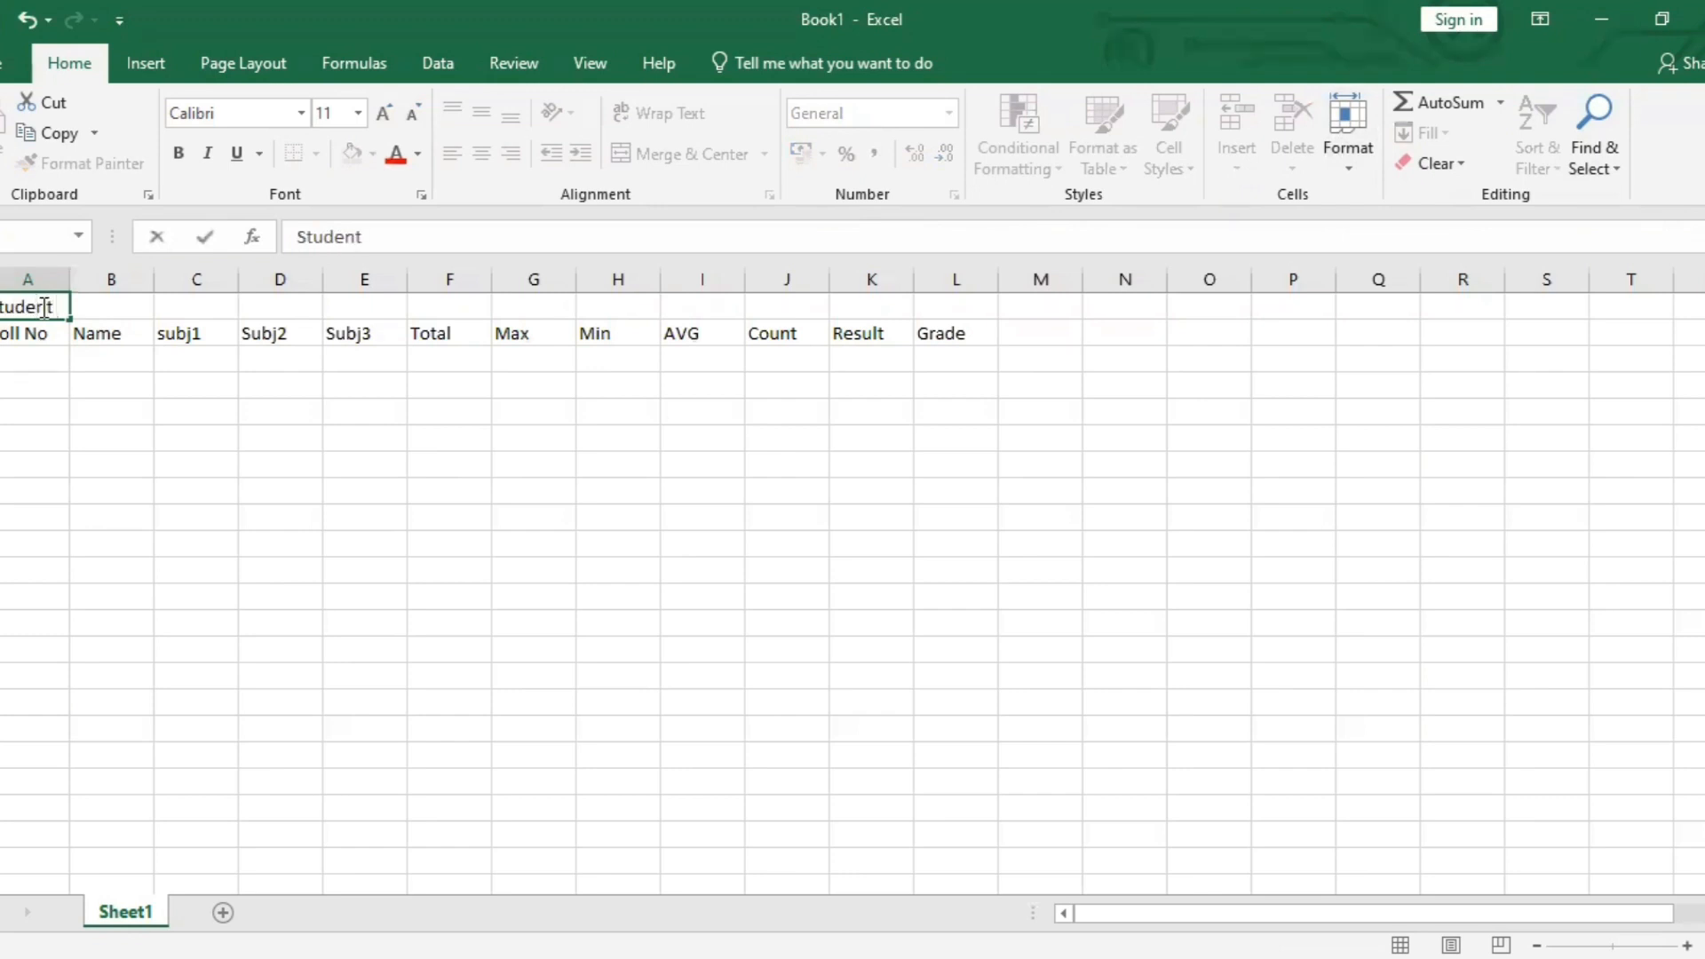
{"action": "type", "text": " Recpp"}
{"action": "key", "text": "BackSpace"}
{"action": "key", "text": "BackSpace"}
{"action": "type", "text": "ord"}
Merge and center the Student Record title across the whole of row 1 and set its font colour to red.
{"action": "left_click", "coordinate": [0, 306]}
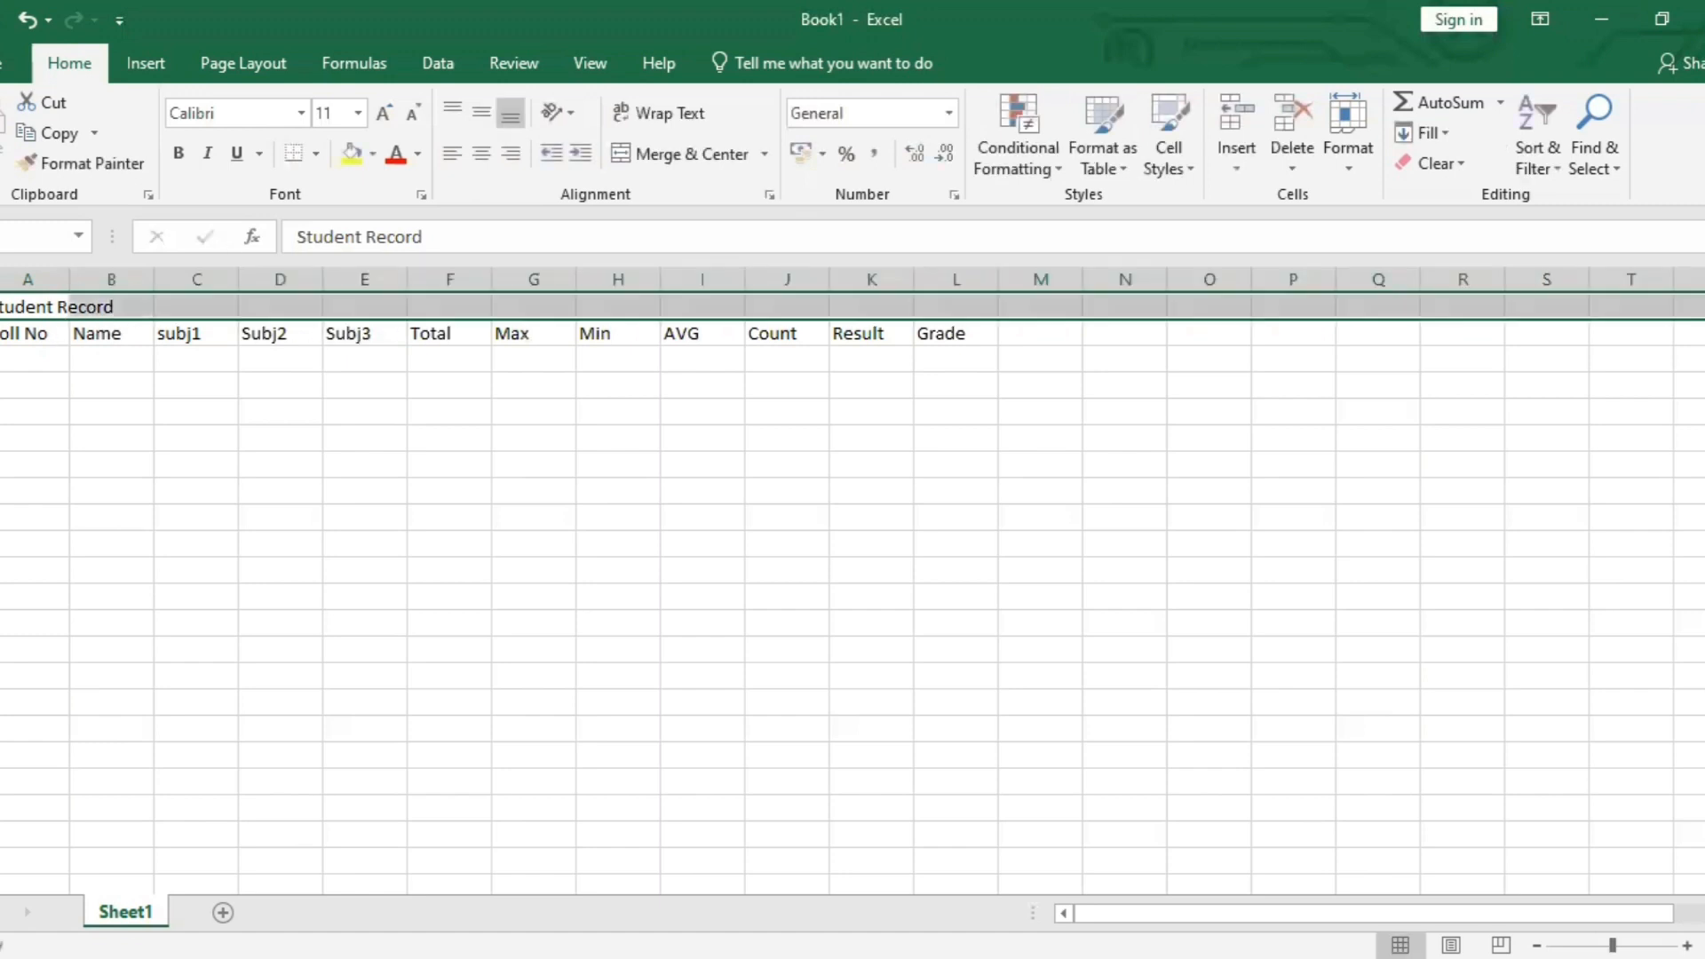
{"action": "left_click", "coordinate": [721, 160]}
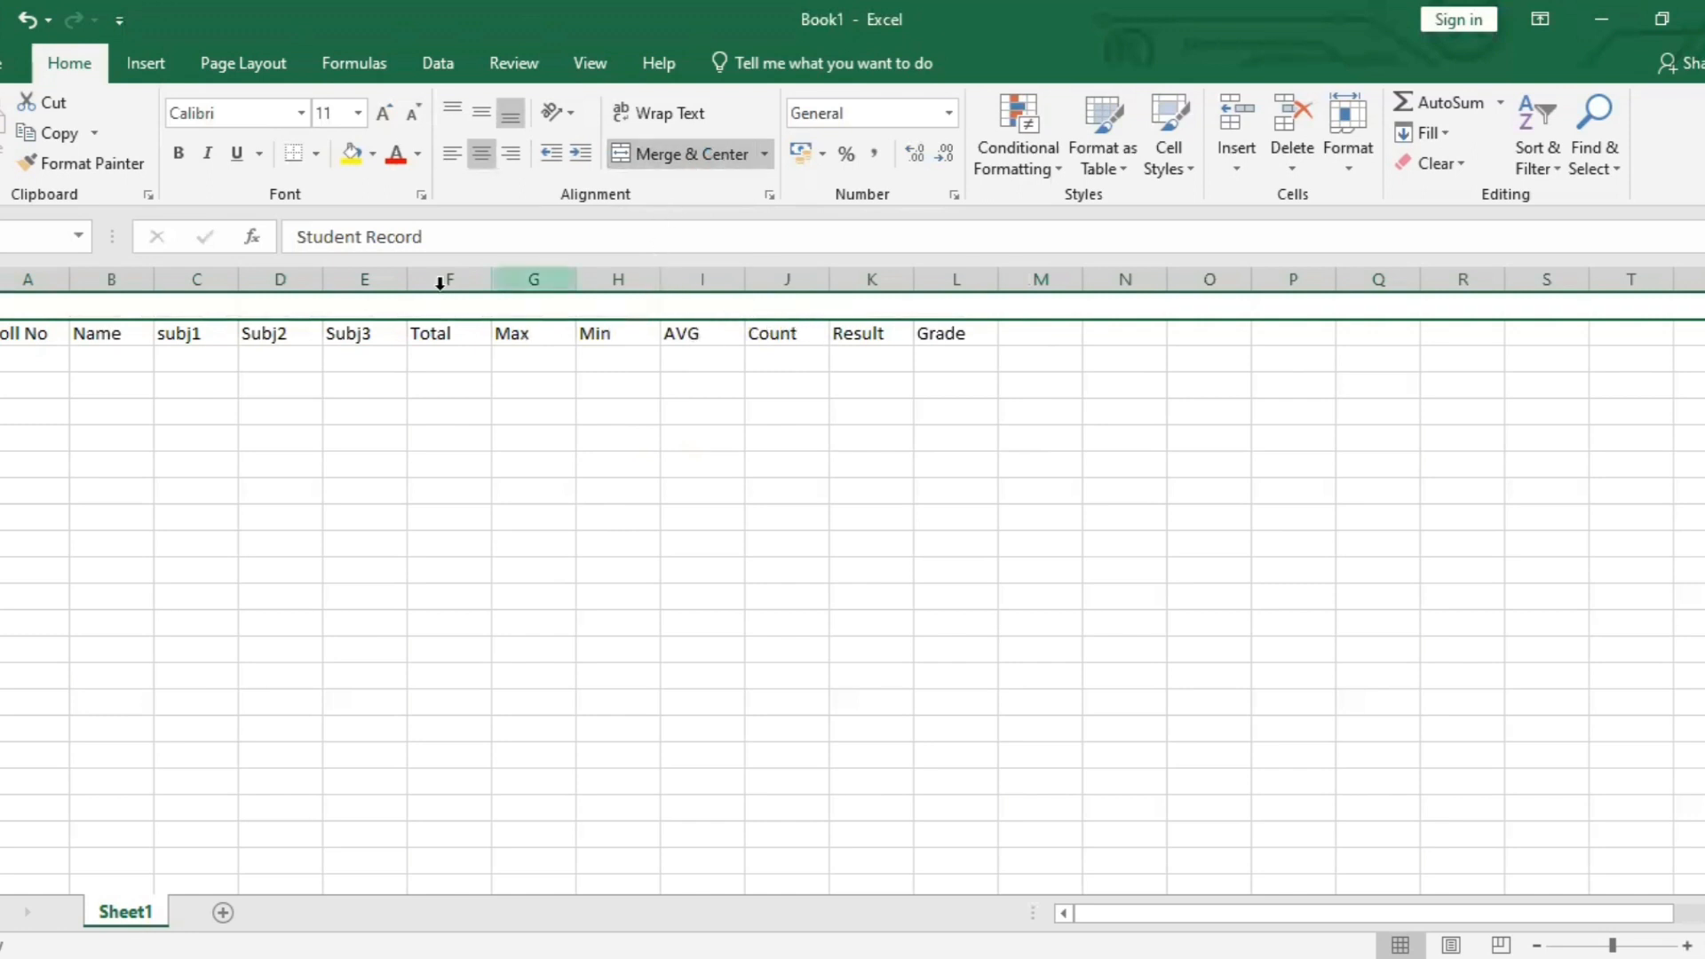
{"action": "double_click", "coordinate": [366, 312]}
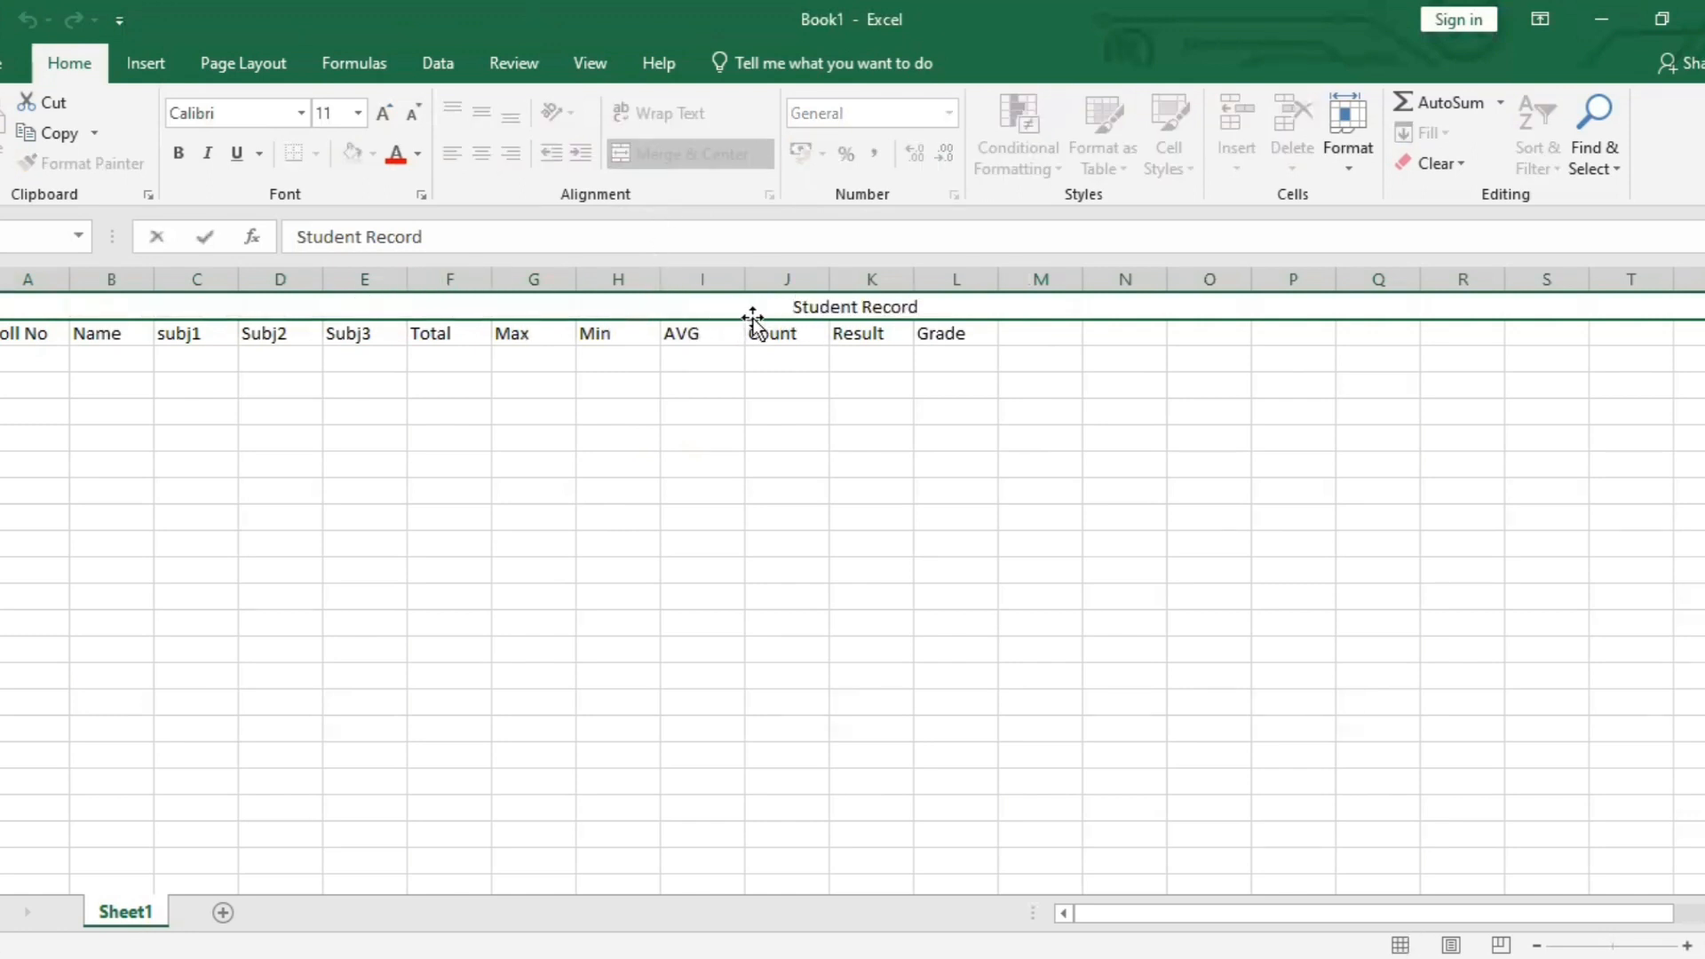
{"action": "left_click_drag", "start_coordinate": [791, 308], "coordinate": [942, 316]}
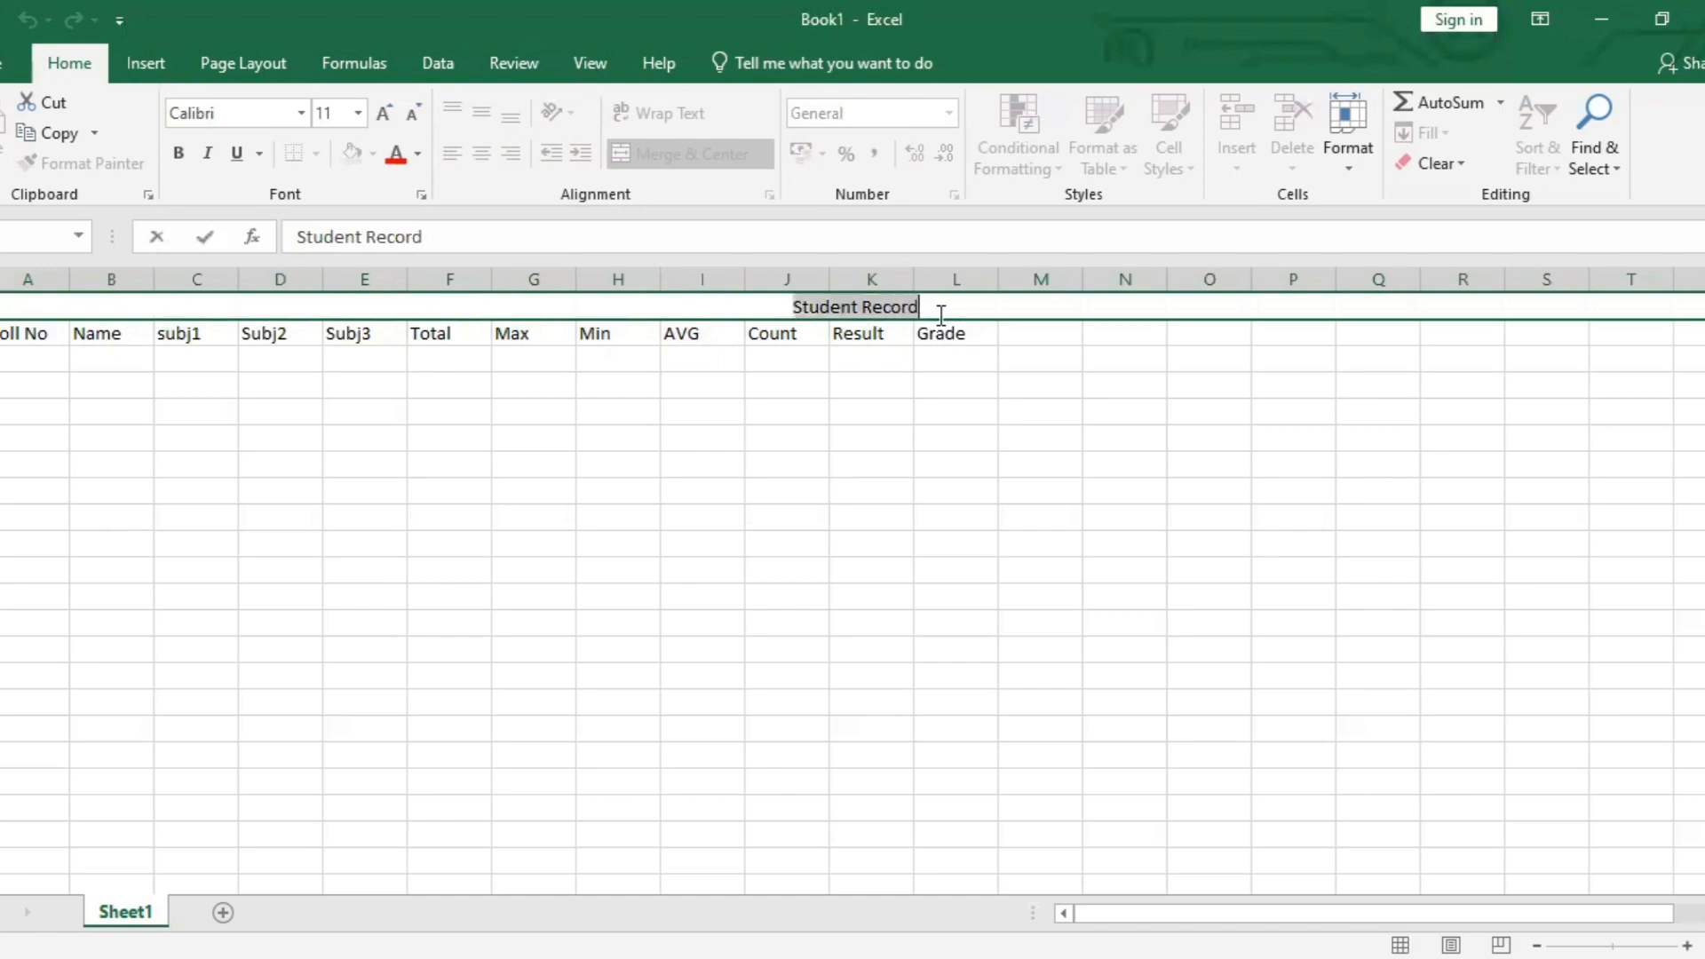
{"action": "left_click", "coordinate": [408, 156]}
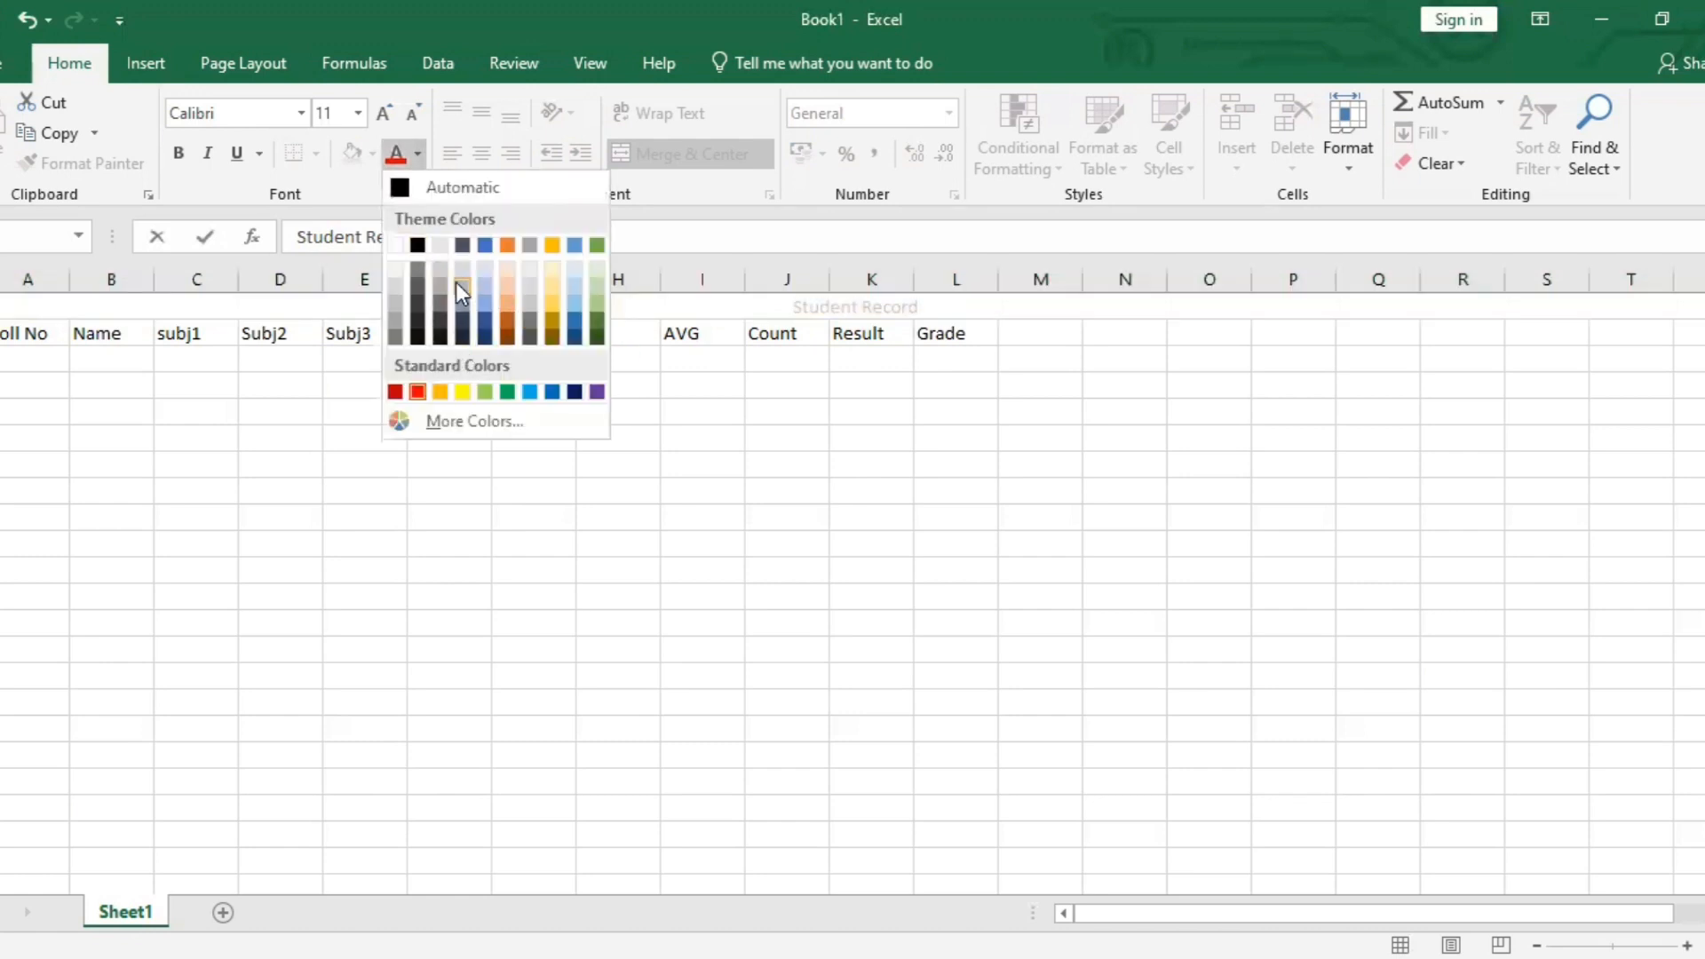
{"action": "left_click", "coordinate": [417, 392]}
Change the font of the merged Student Record title to Arial Black.
{"action": "double_click", "coordinate": [1020, 305]}
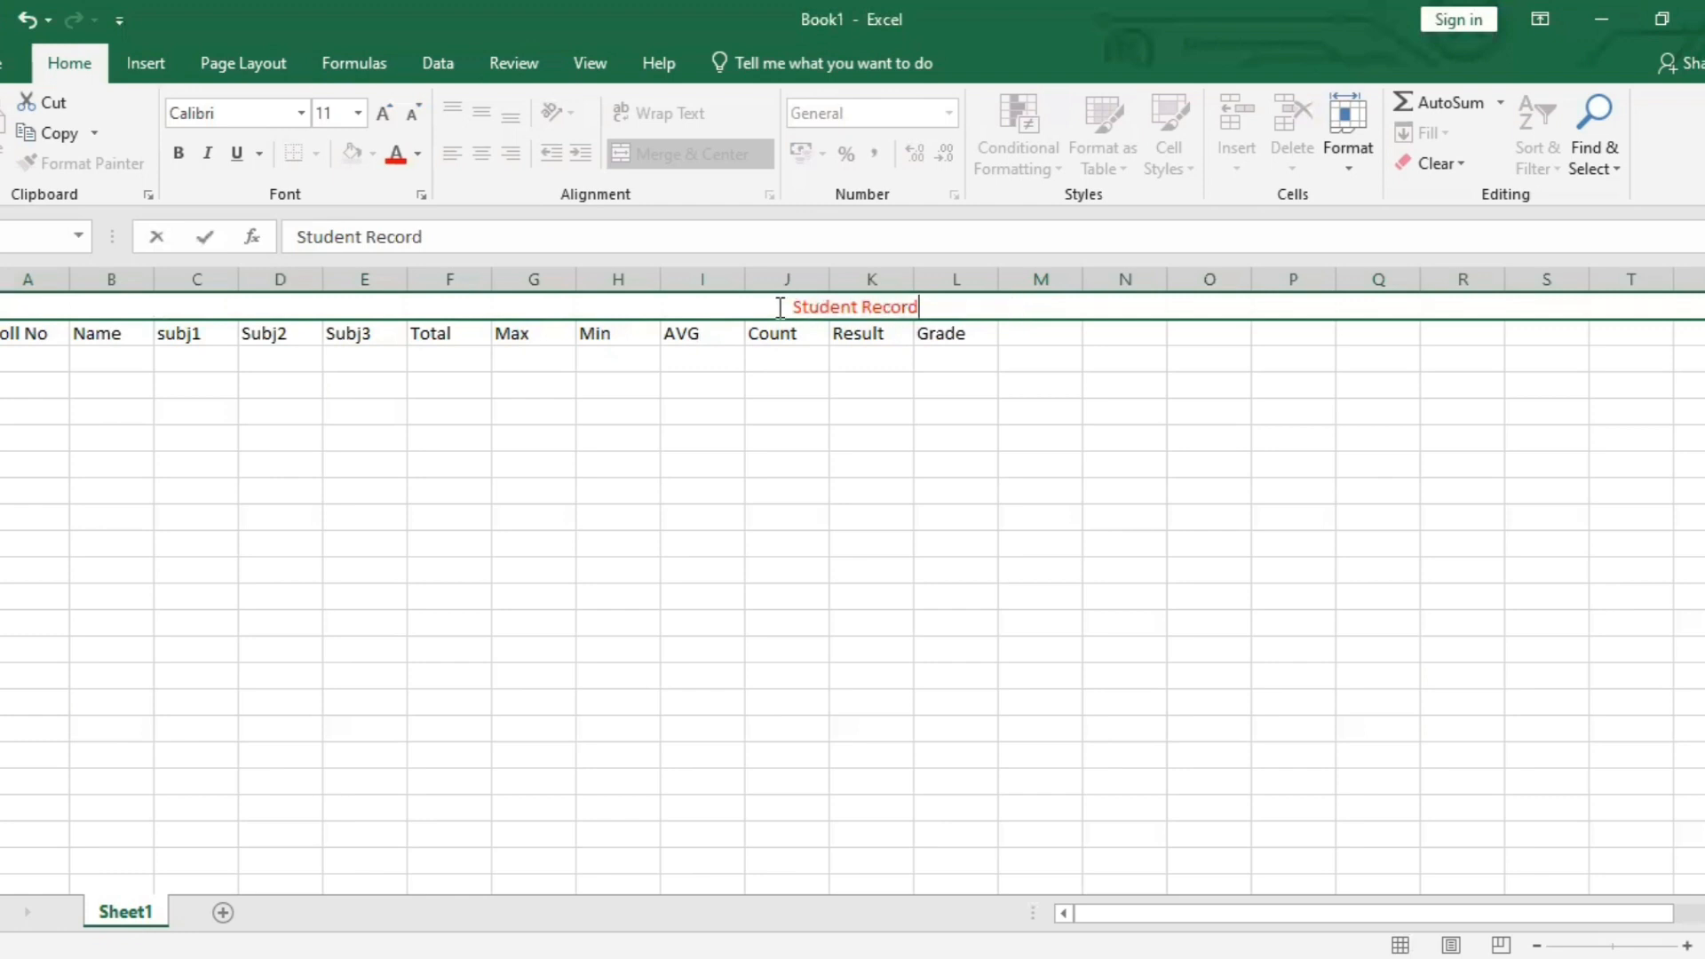
{"action": "left_click_drag", "start_coordinate": [780, 307], "coordinate": [959, 306]}
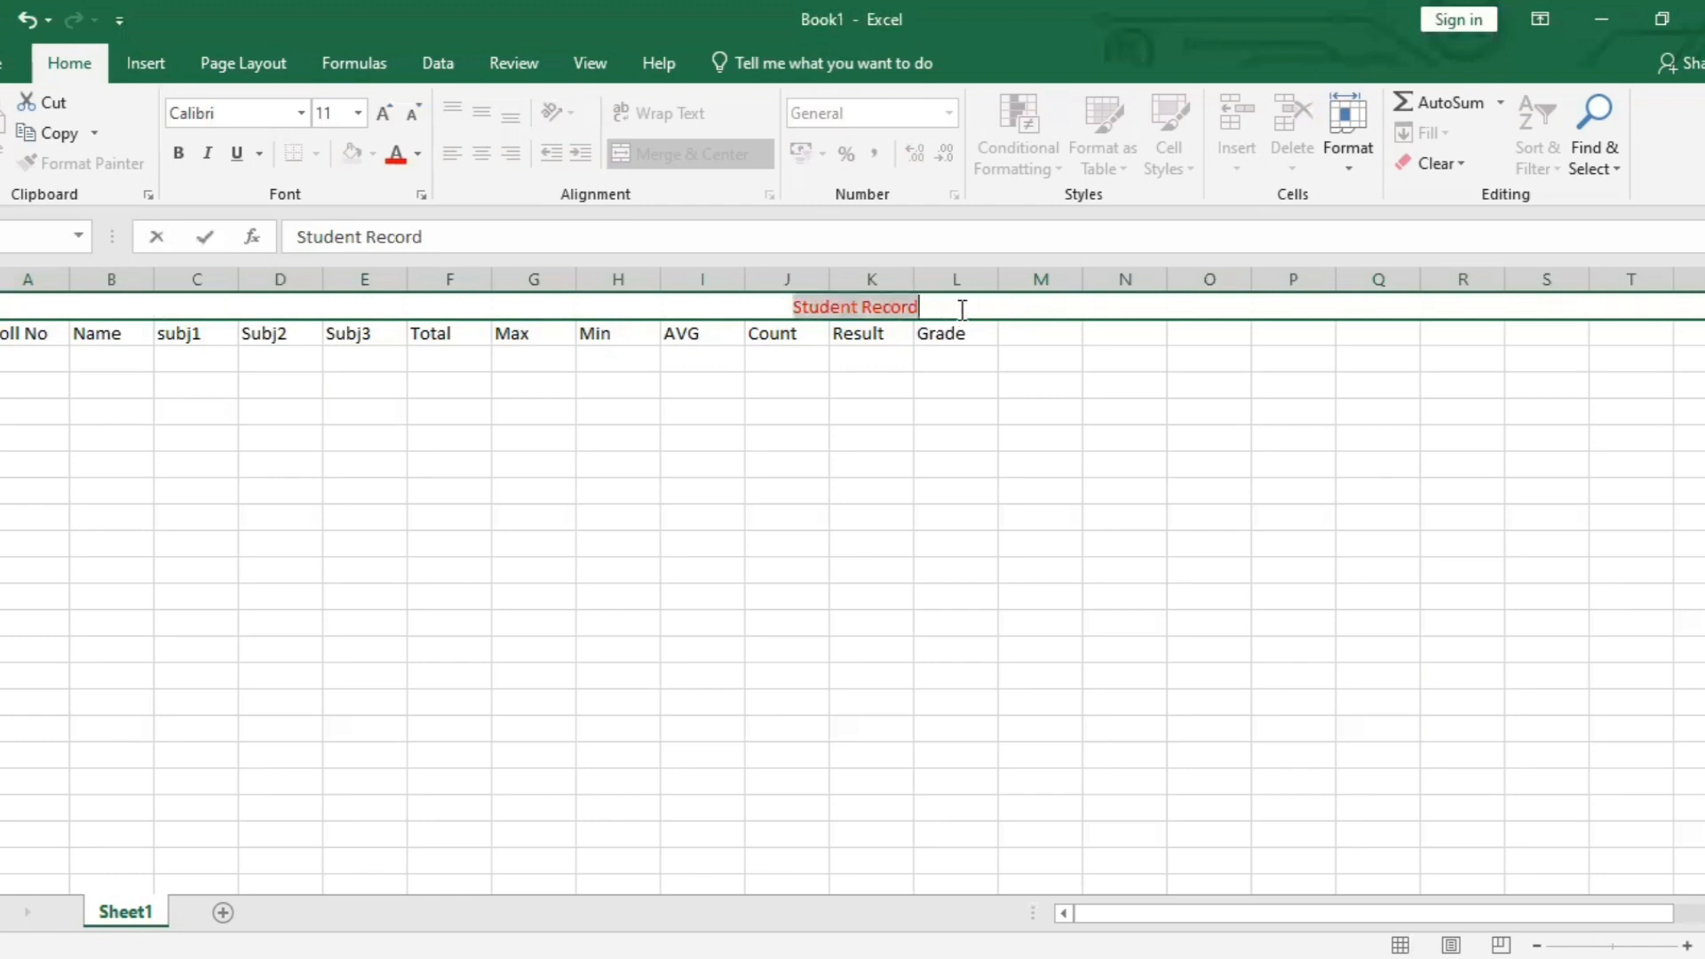
{"action": "left_click", "coordinate": [1024, 352]}
{"action": "double_click", "coordinate": [871, 310]}
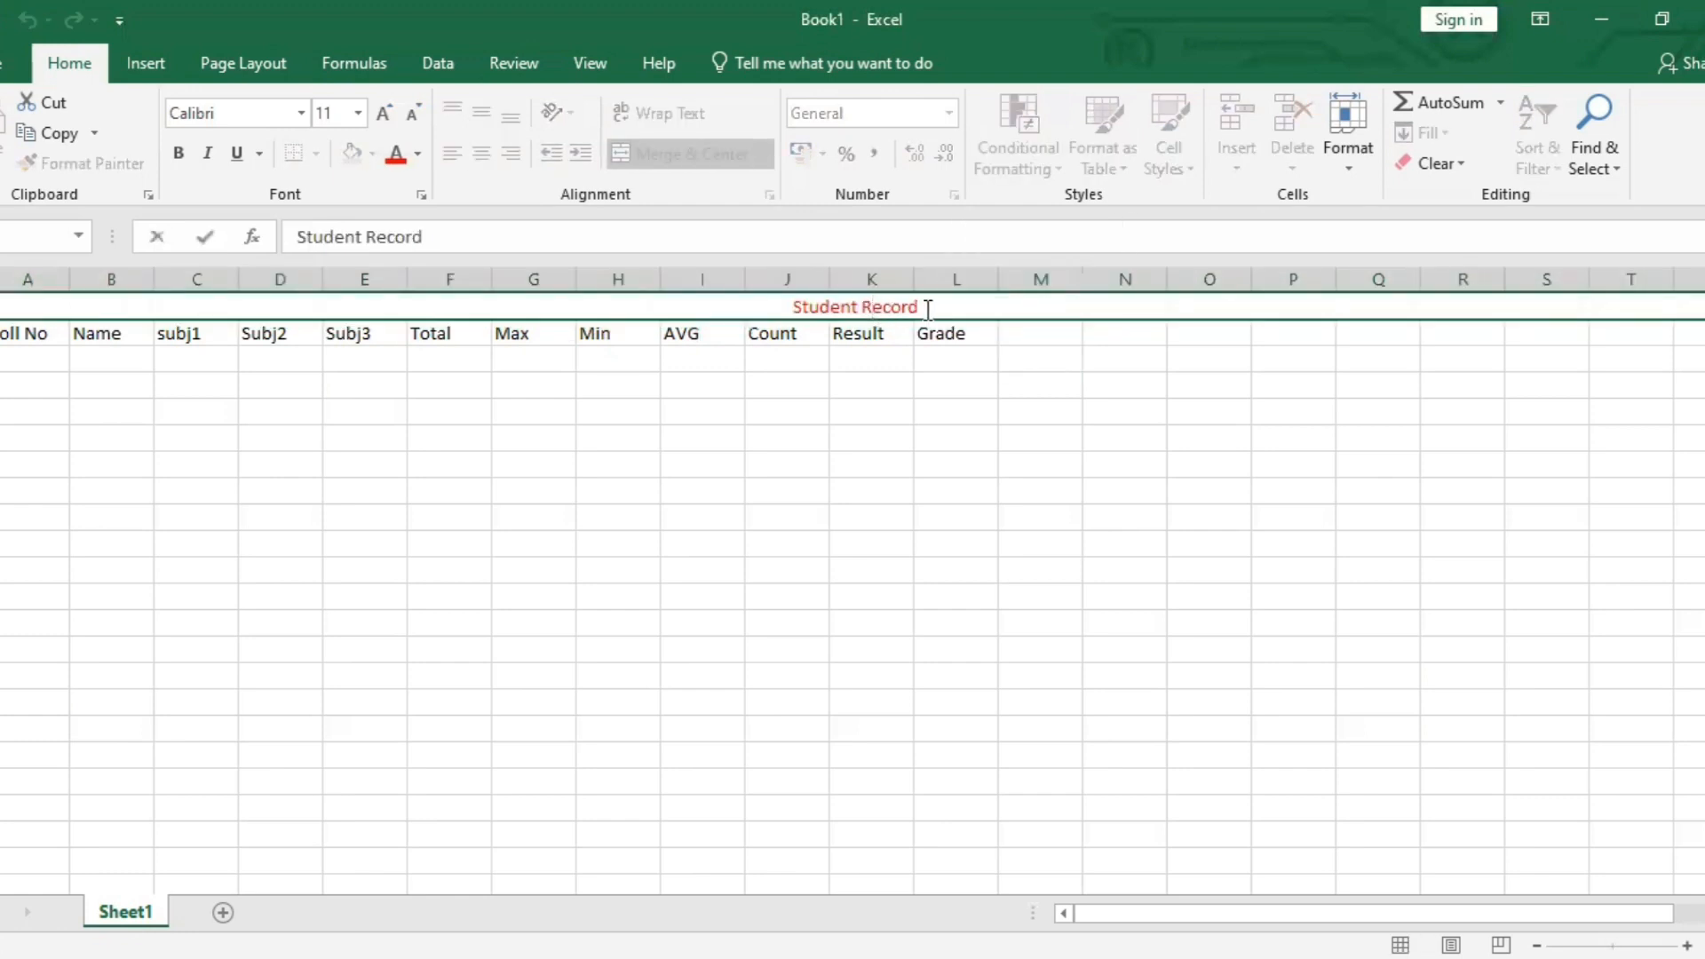
{"action": "left_click_drag", "start_coordinate": [928, 309], "coordinate": [775, 303]}
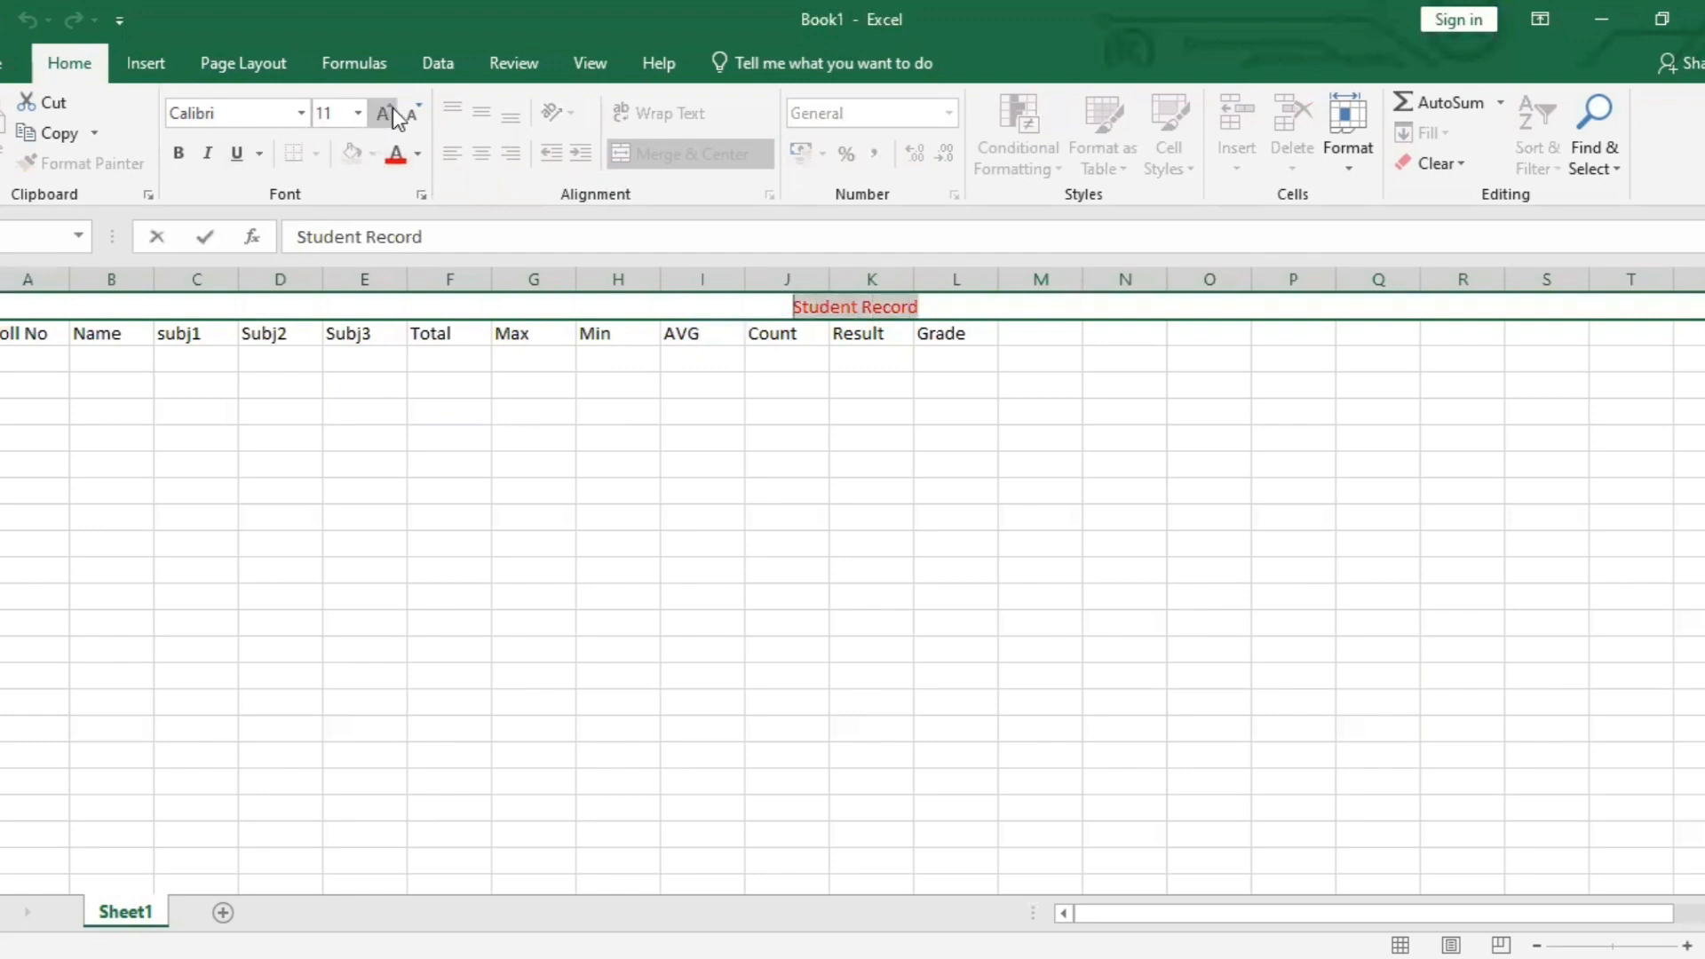
{"action": "left_click", "coordinate": [301, 111]}
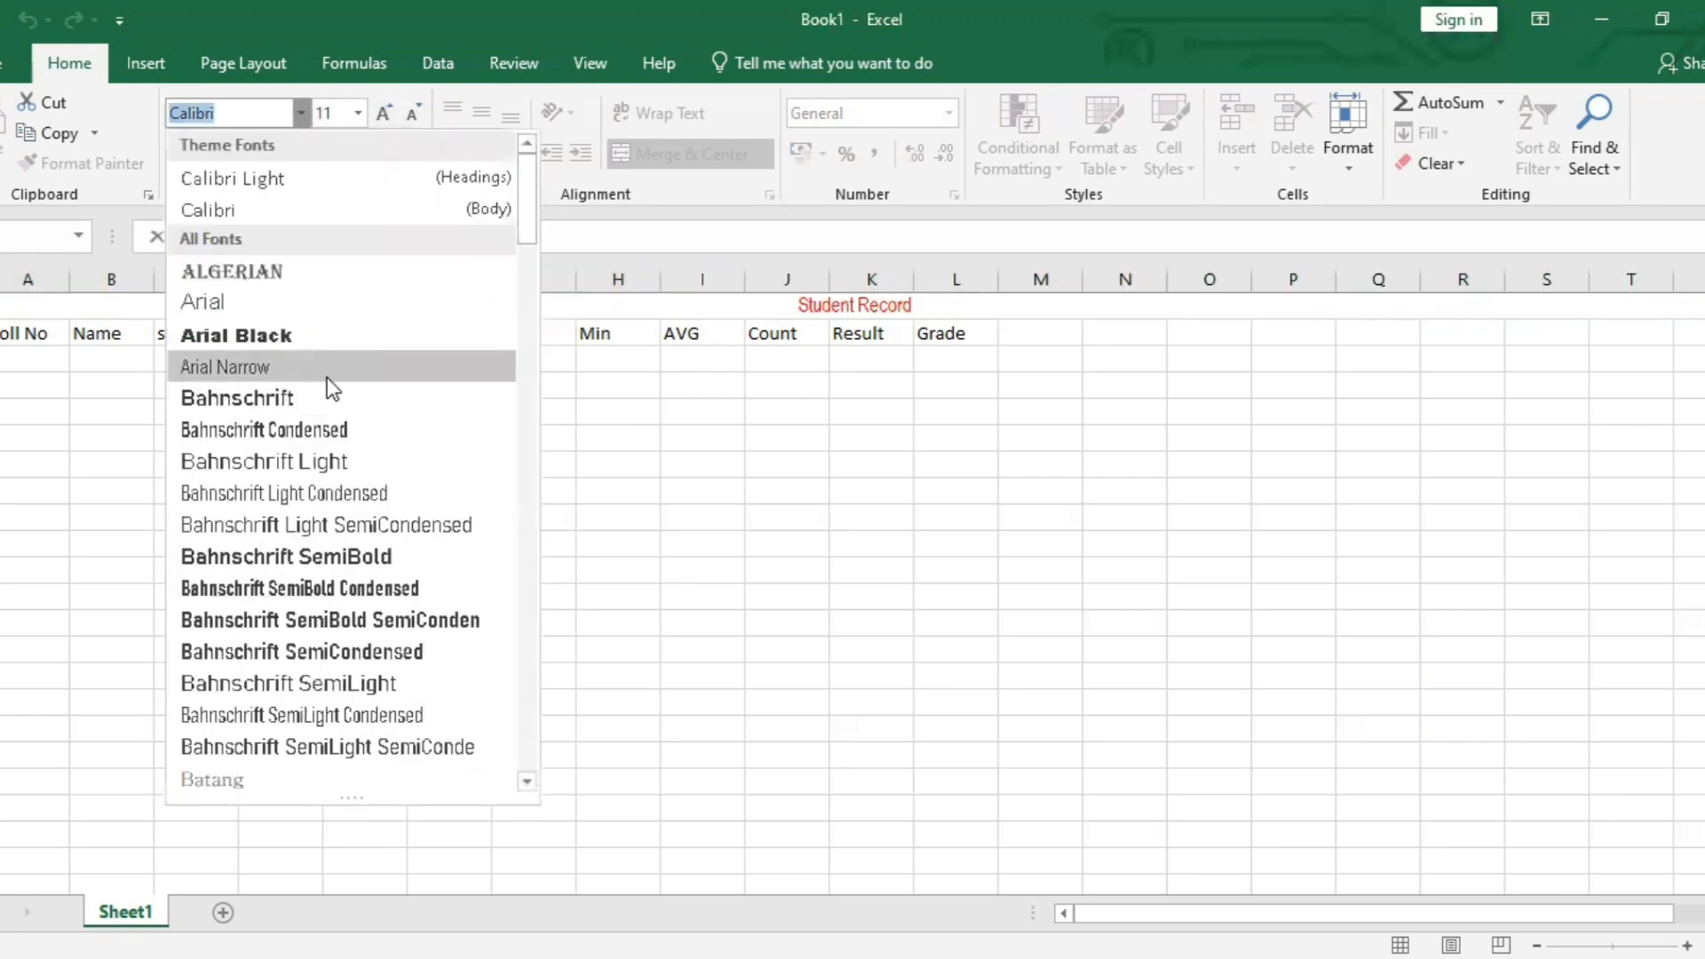
{"action": "left_click", "coordinate": [327, 339]}
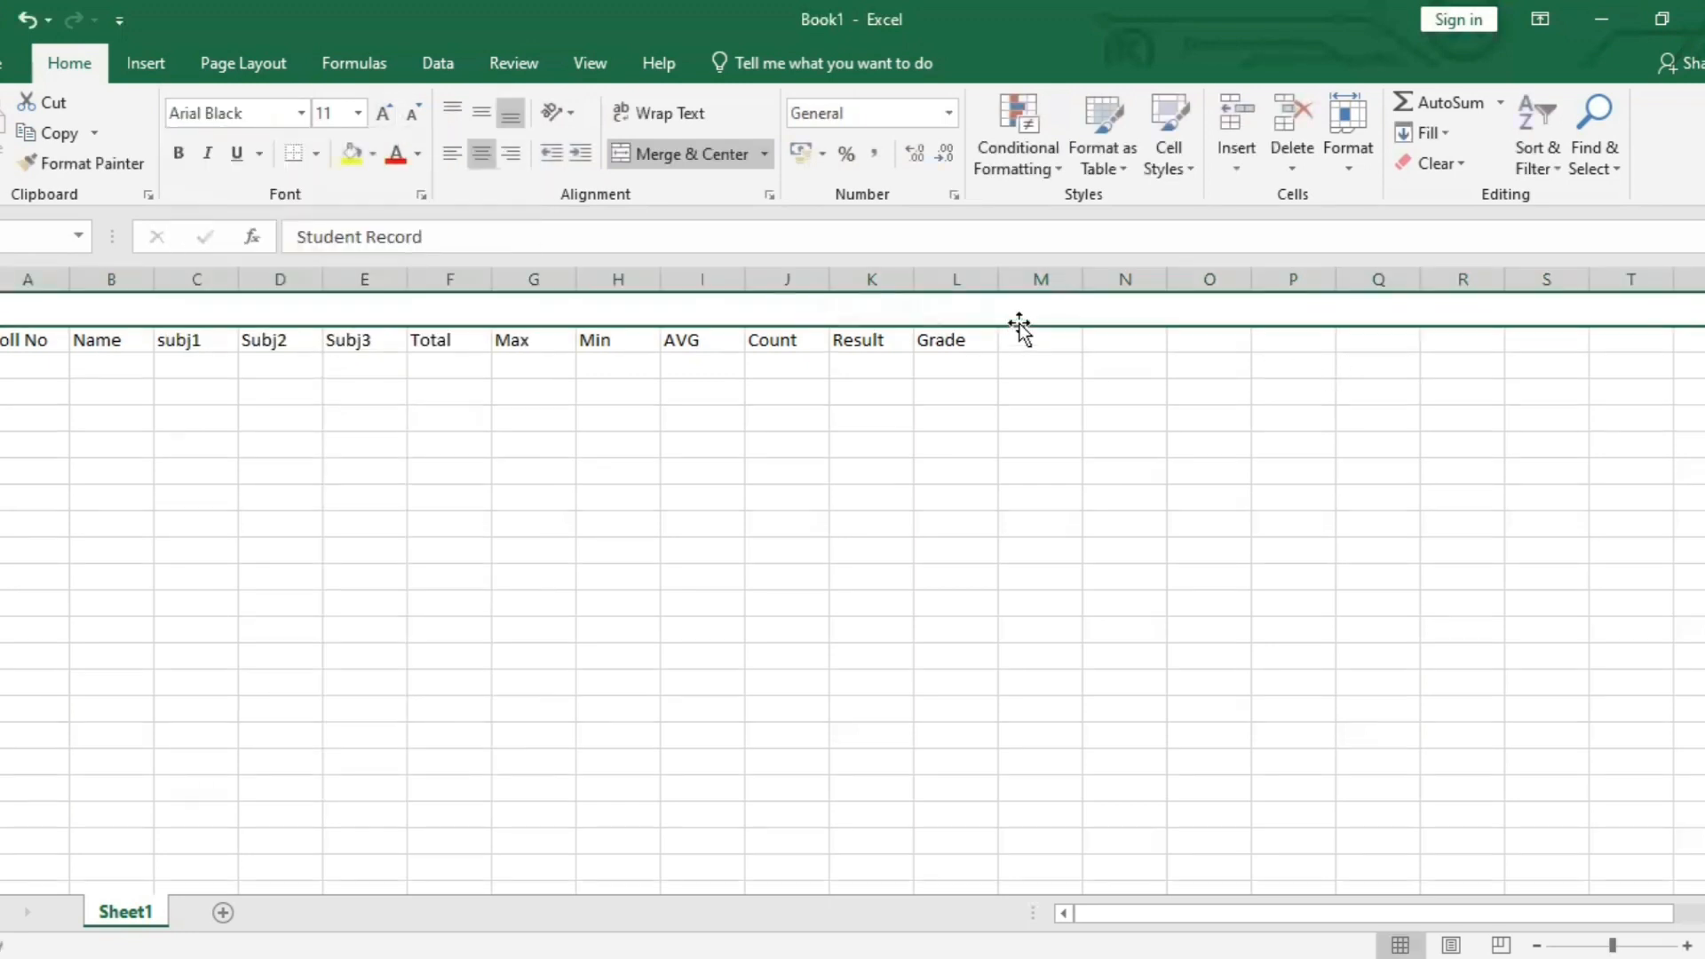
{"action": "double_click", "coordinate": [952, 315]}
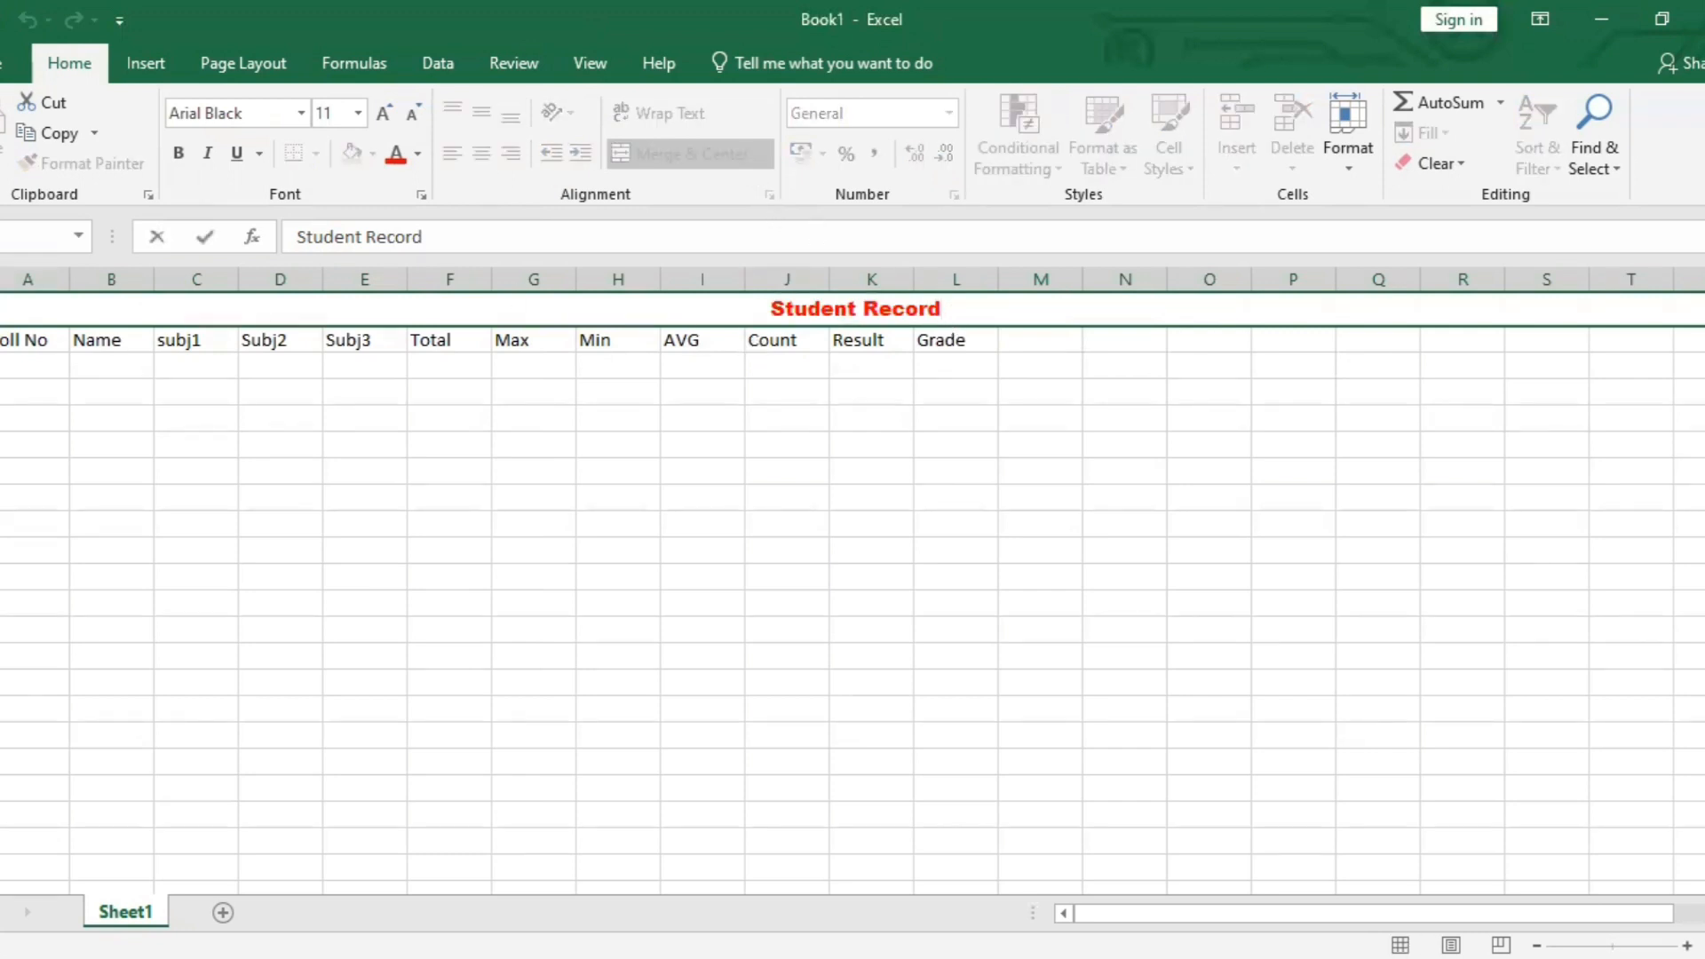
{"action": "key", "text": "Escape"}
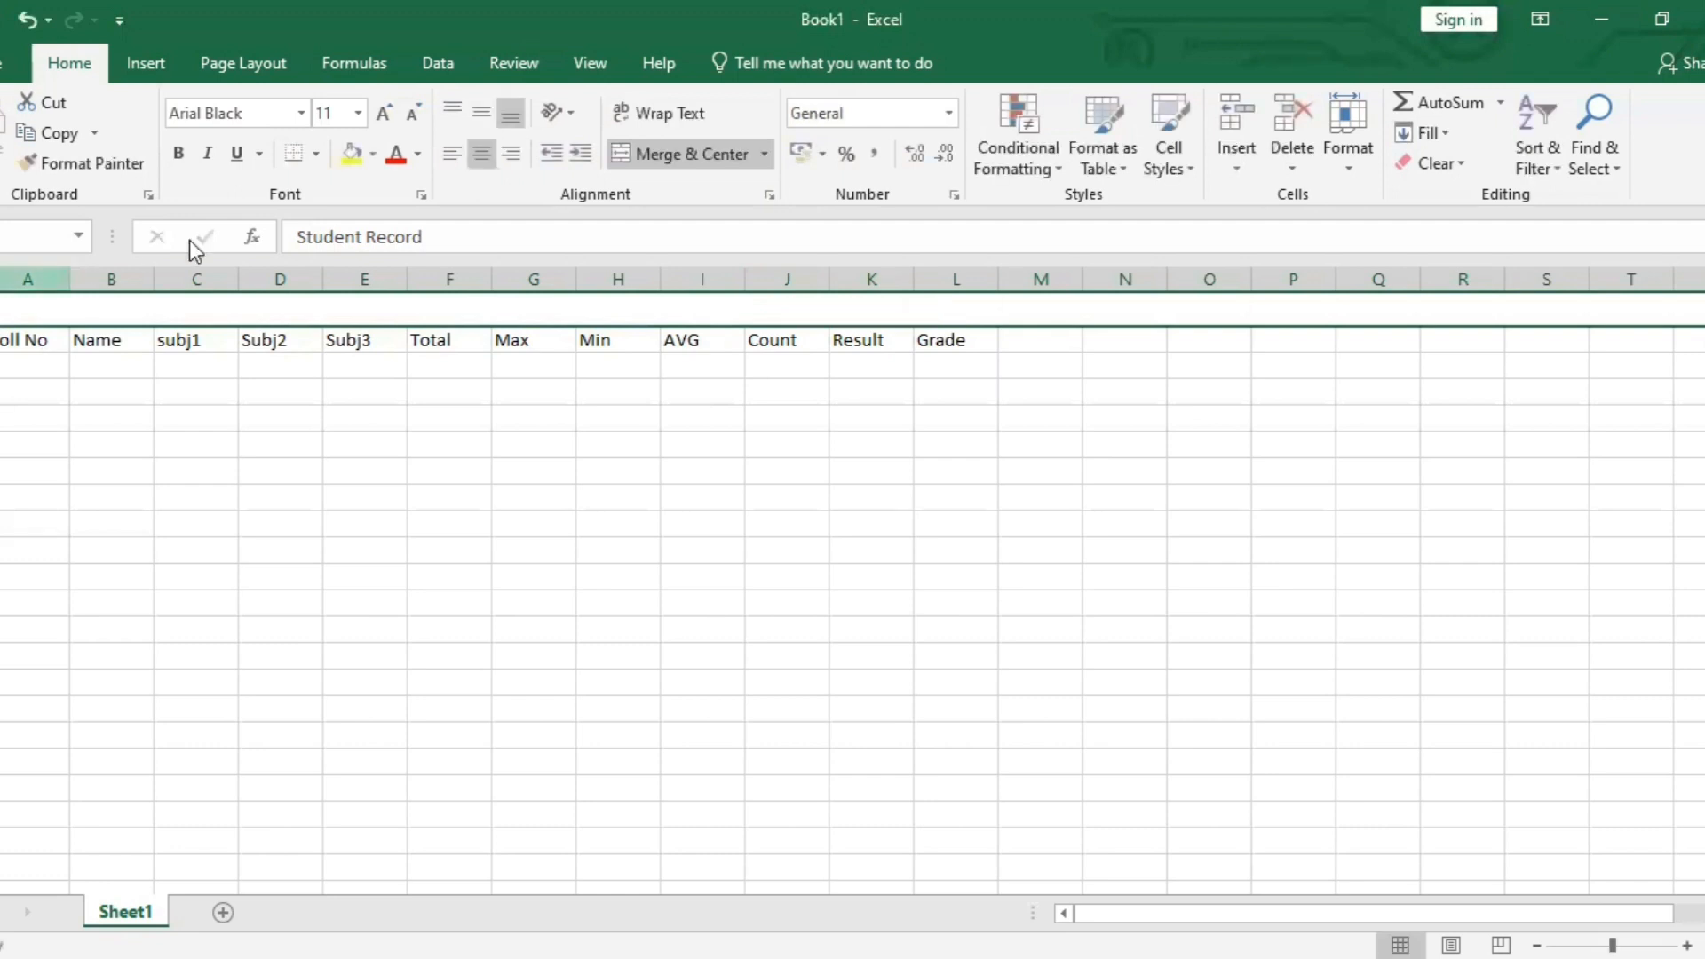
Unmerge the Student Record title row and open the title text in cell A1 for editing.
{"action": "left_click", "coordinate": [678, 159]}
{"action": "left_click", "coordinate": [677, 159]}
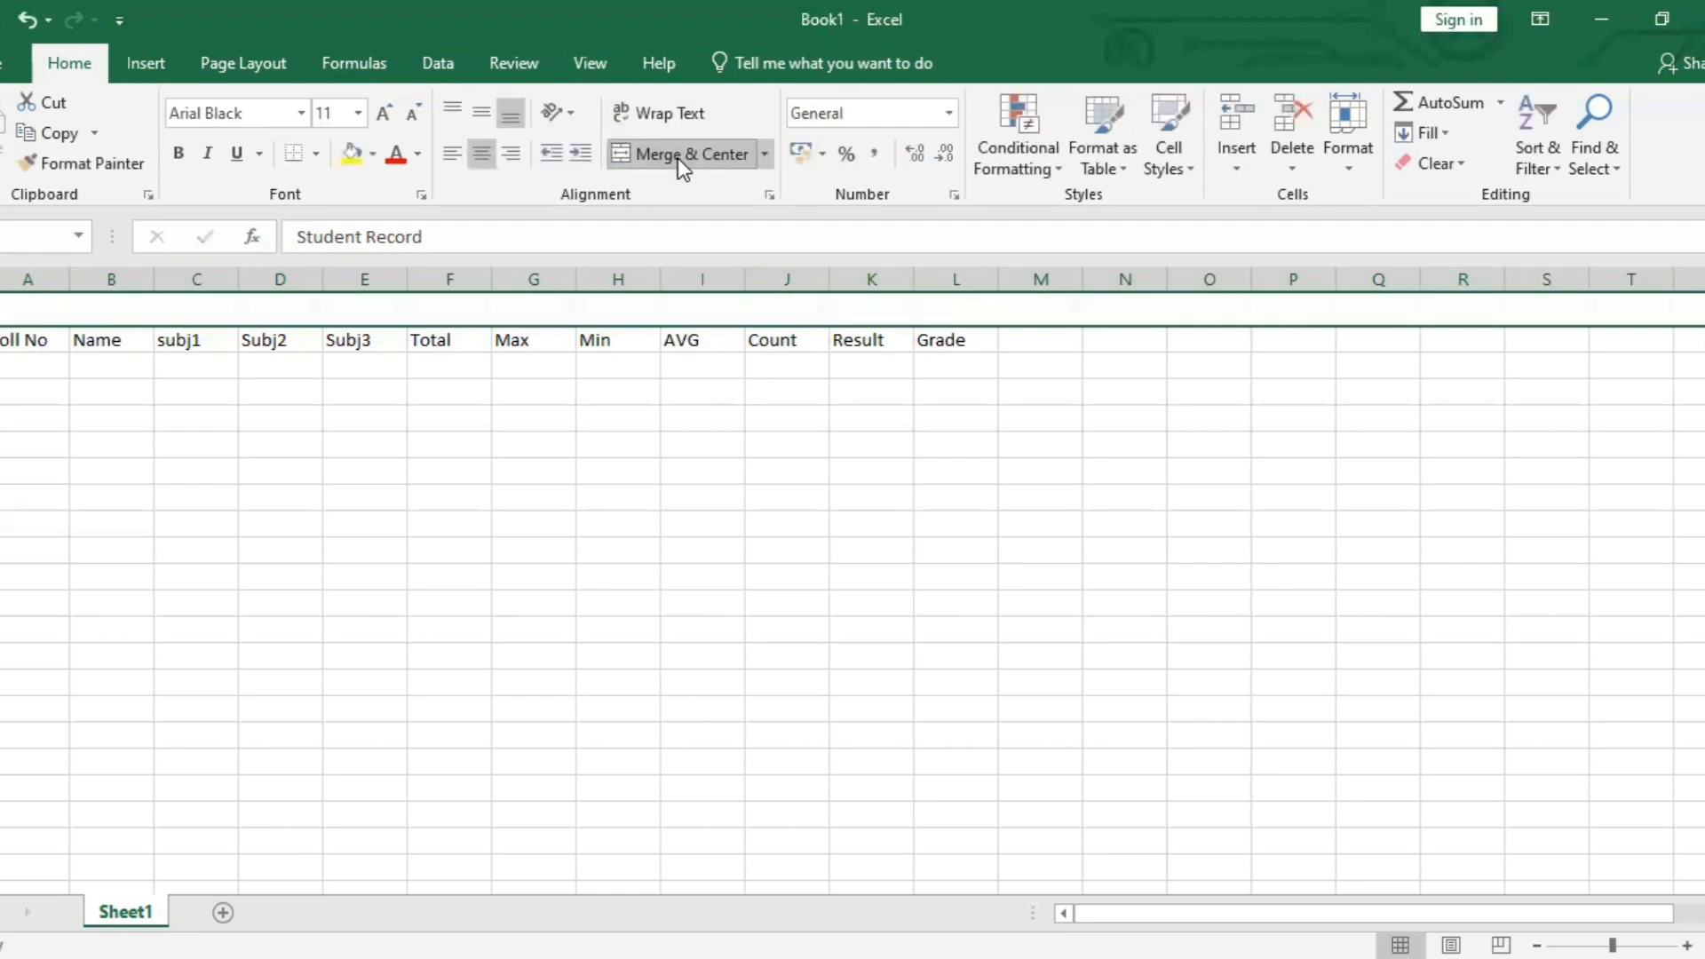
{"action": "left_click", "coordinate": [677, 159]}
{"action": "left_click", "coordinate": [209, 315]}
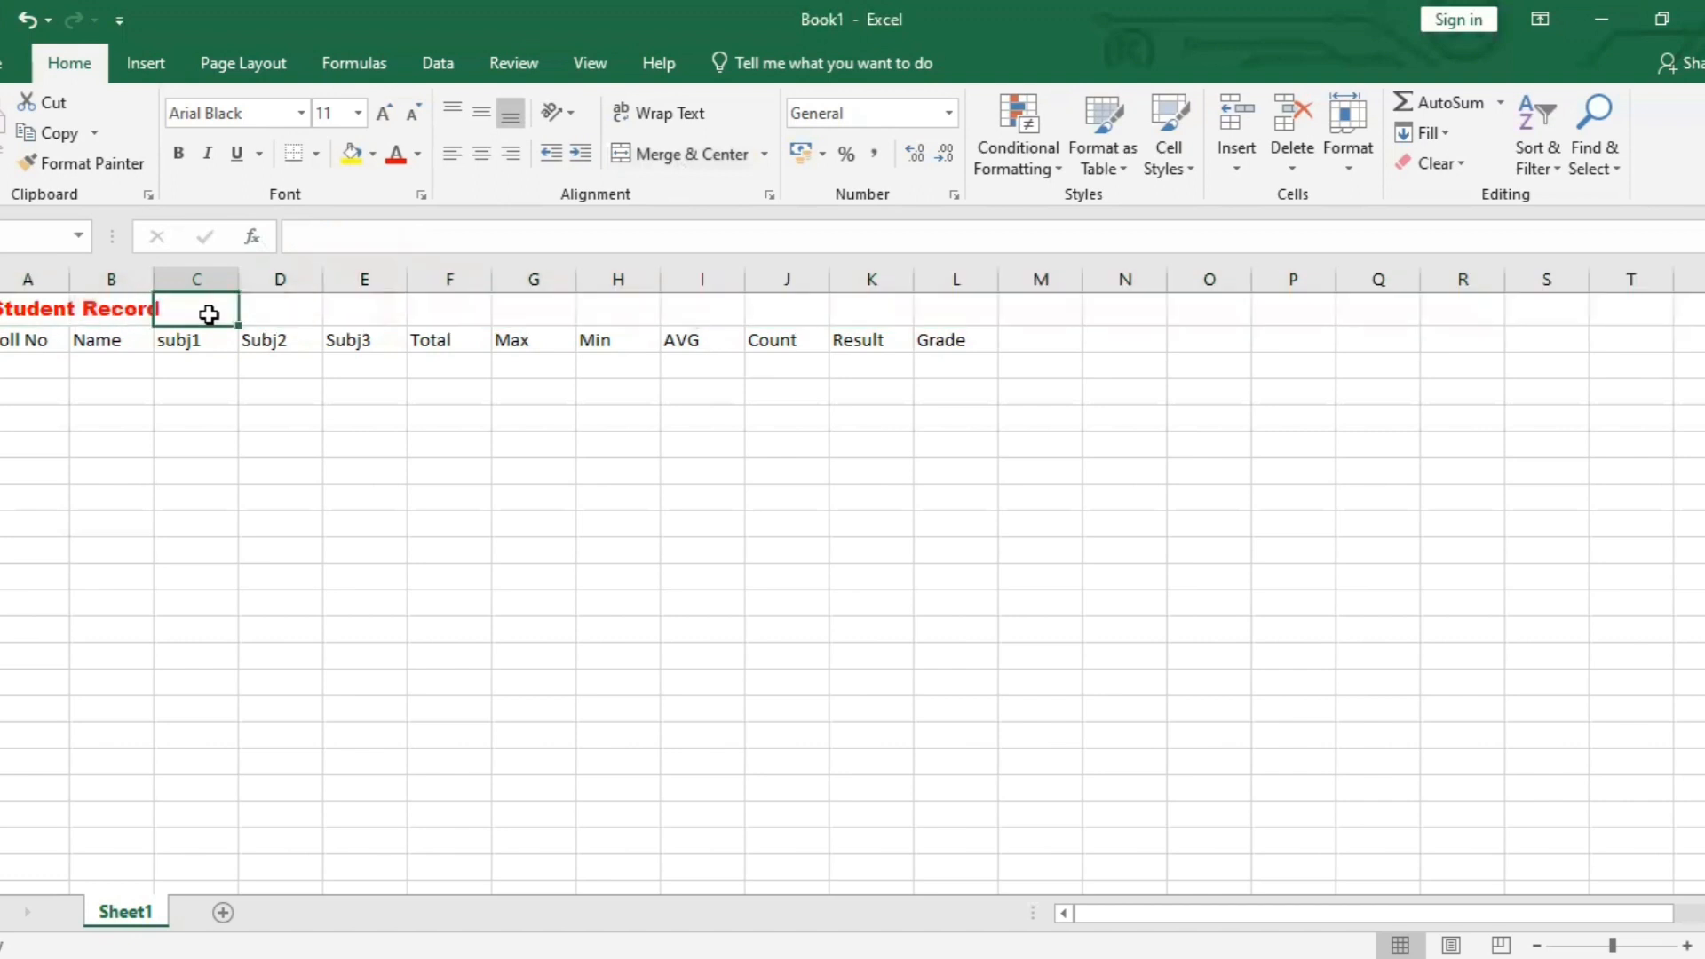
{"action": "double_click", "coordinate": [37, 307]}
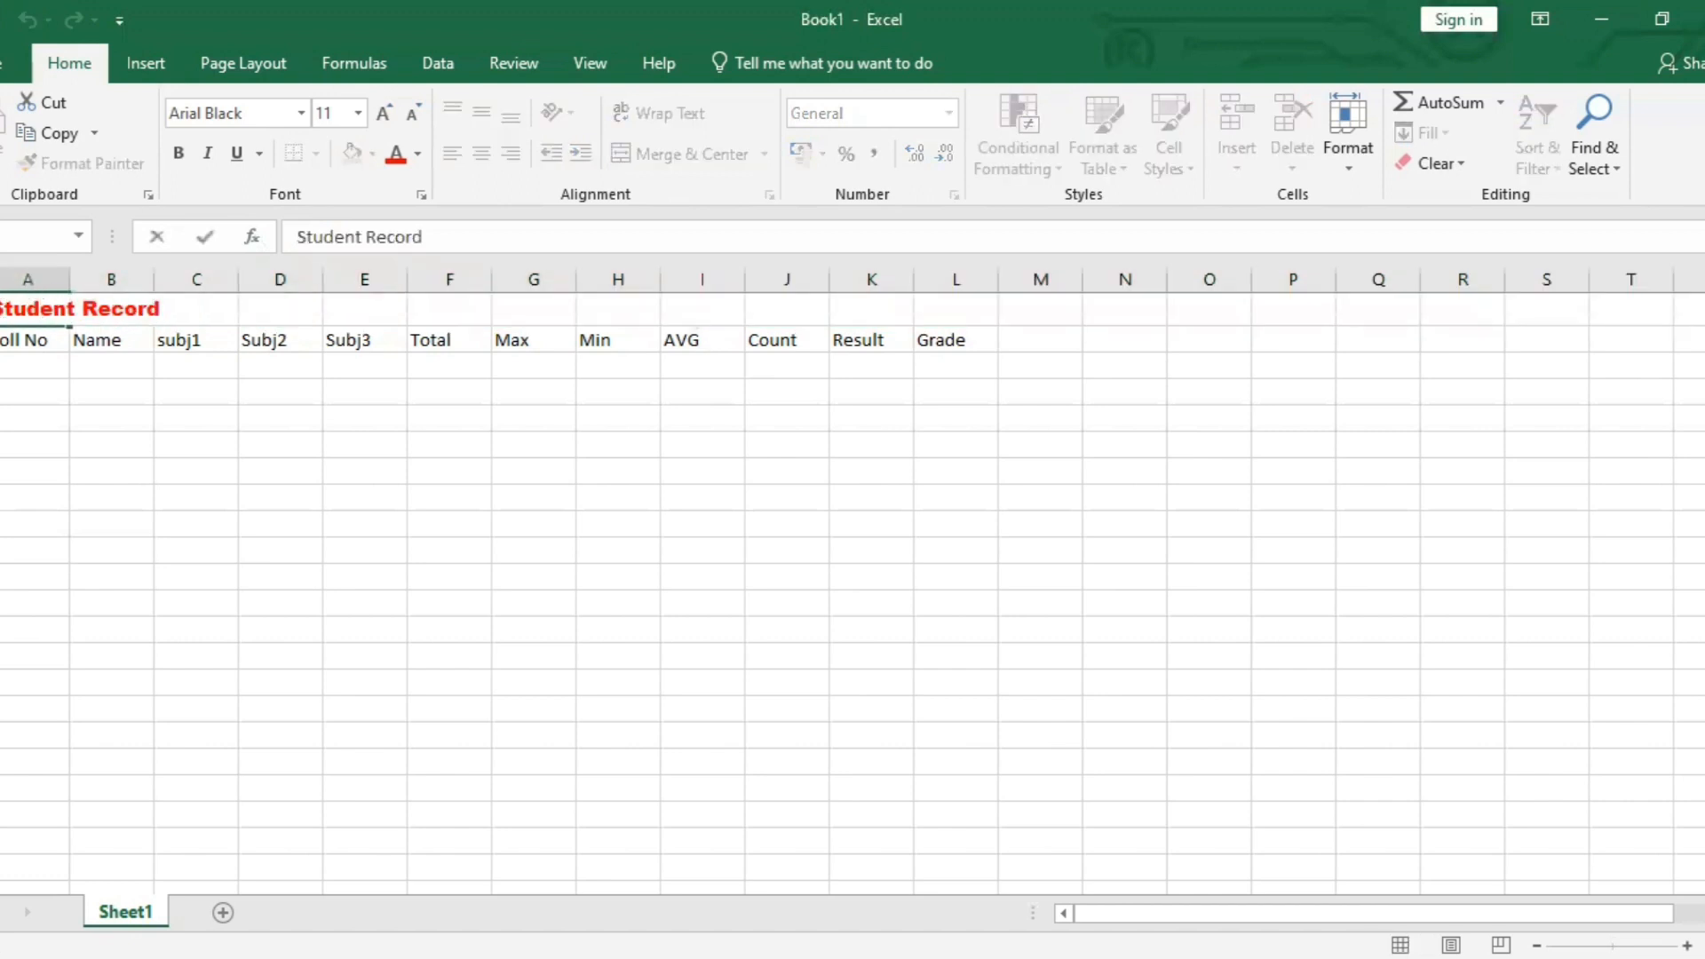
{"action": "left_click_drag", "start_coordinate": [1, 309], "coordinate": [194, 310]}
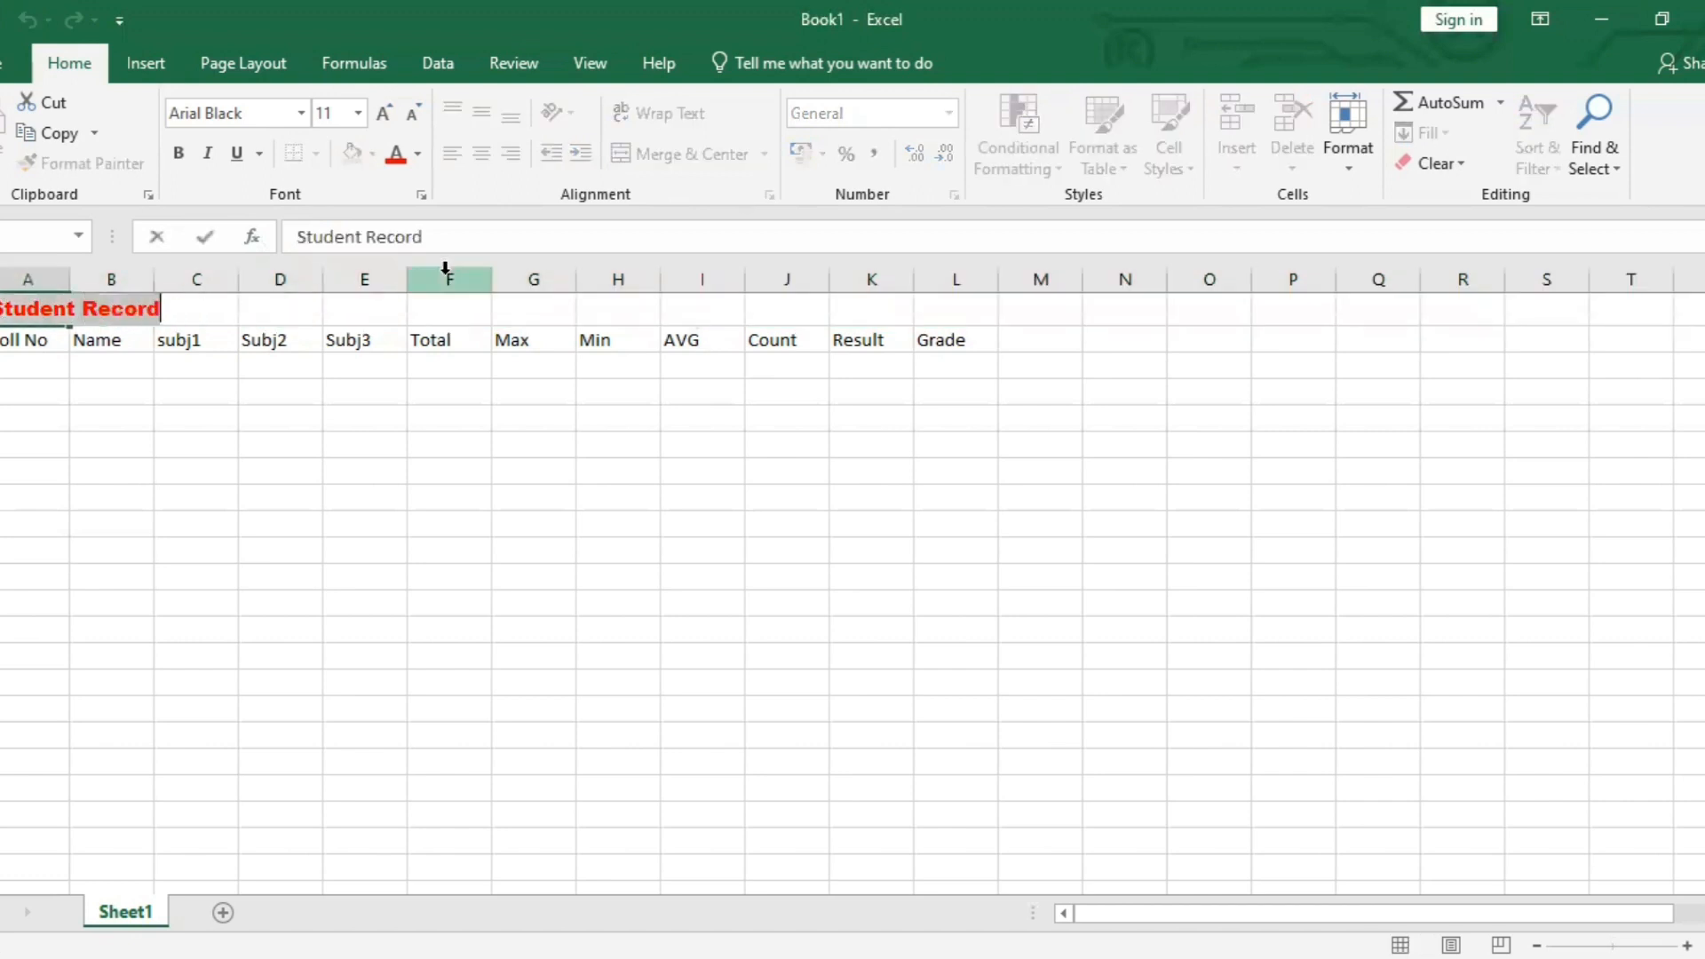
{"action": "left_click", "coordinate": [194, 313]}
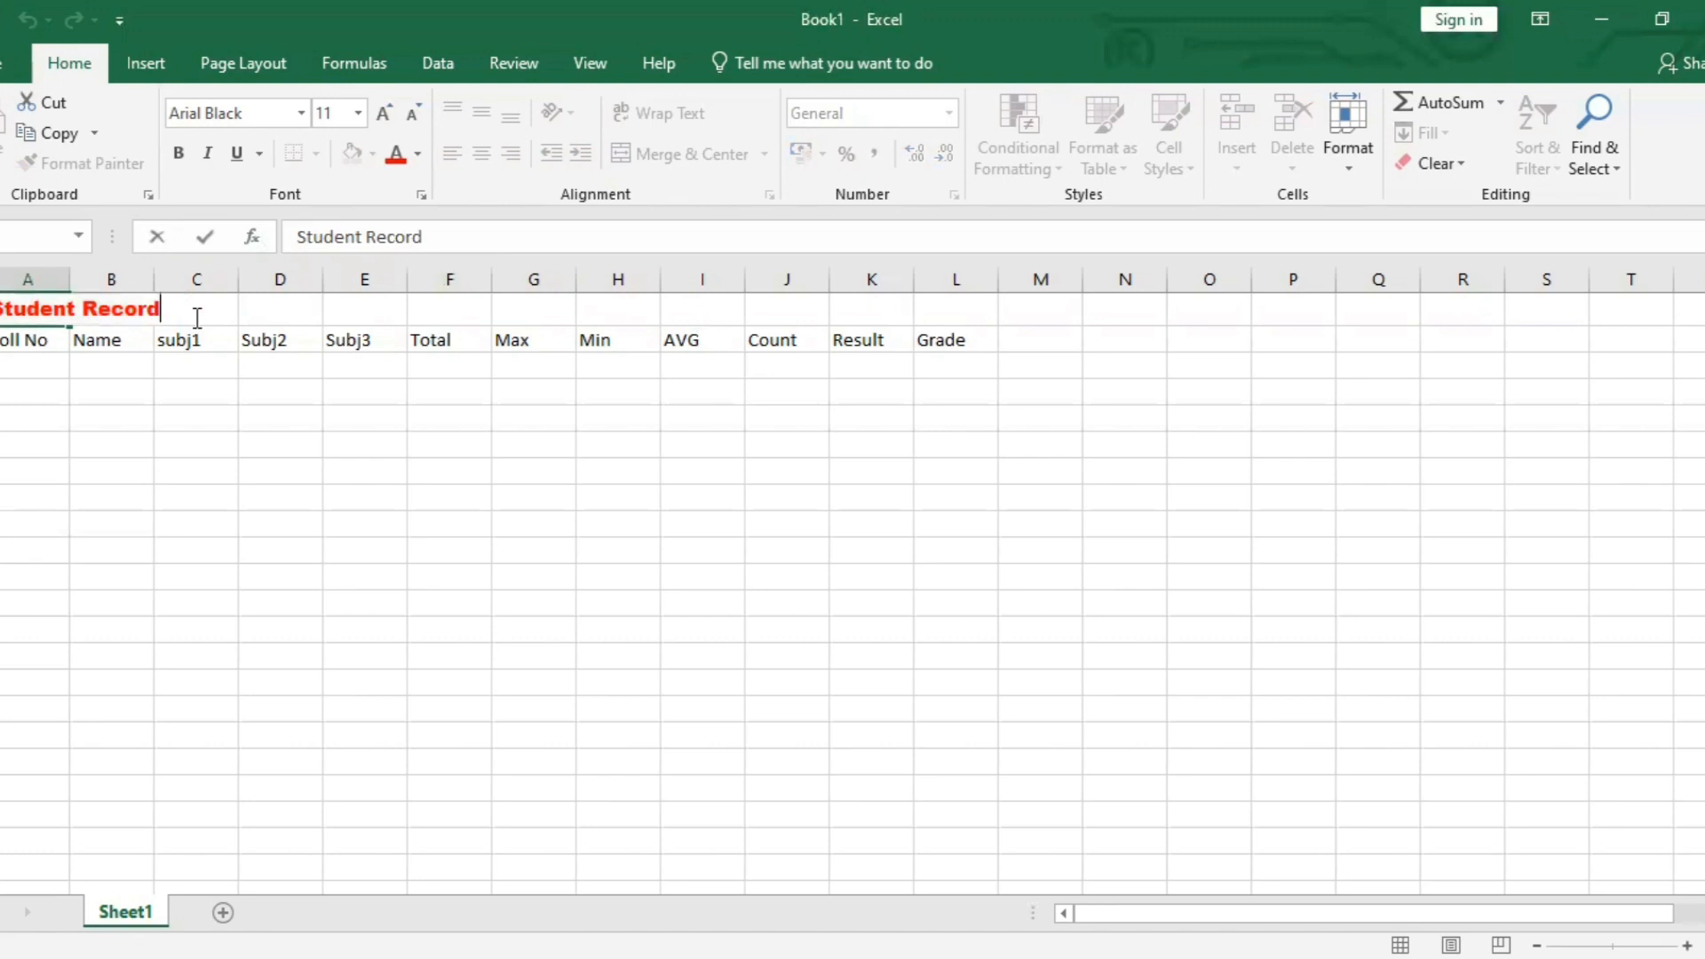
{"action": "left_click", "coordinate": [133, 315]}
{"action": "double_click", "coordinate": [9, 313]}
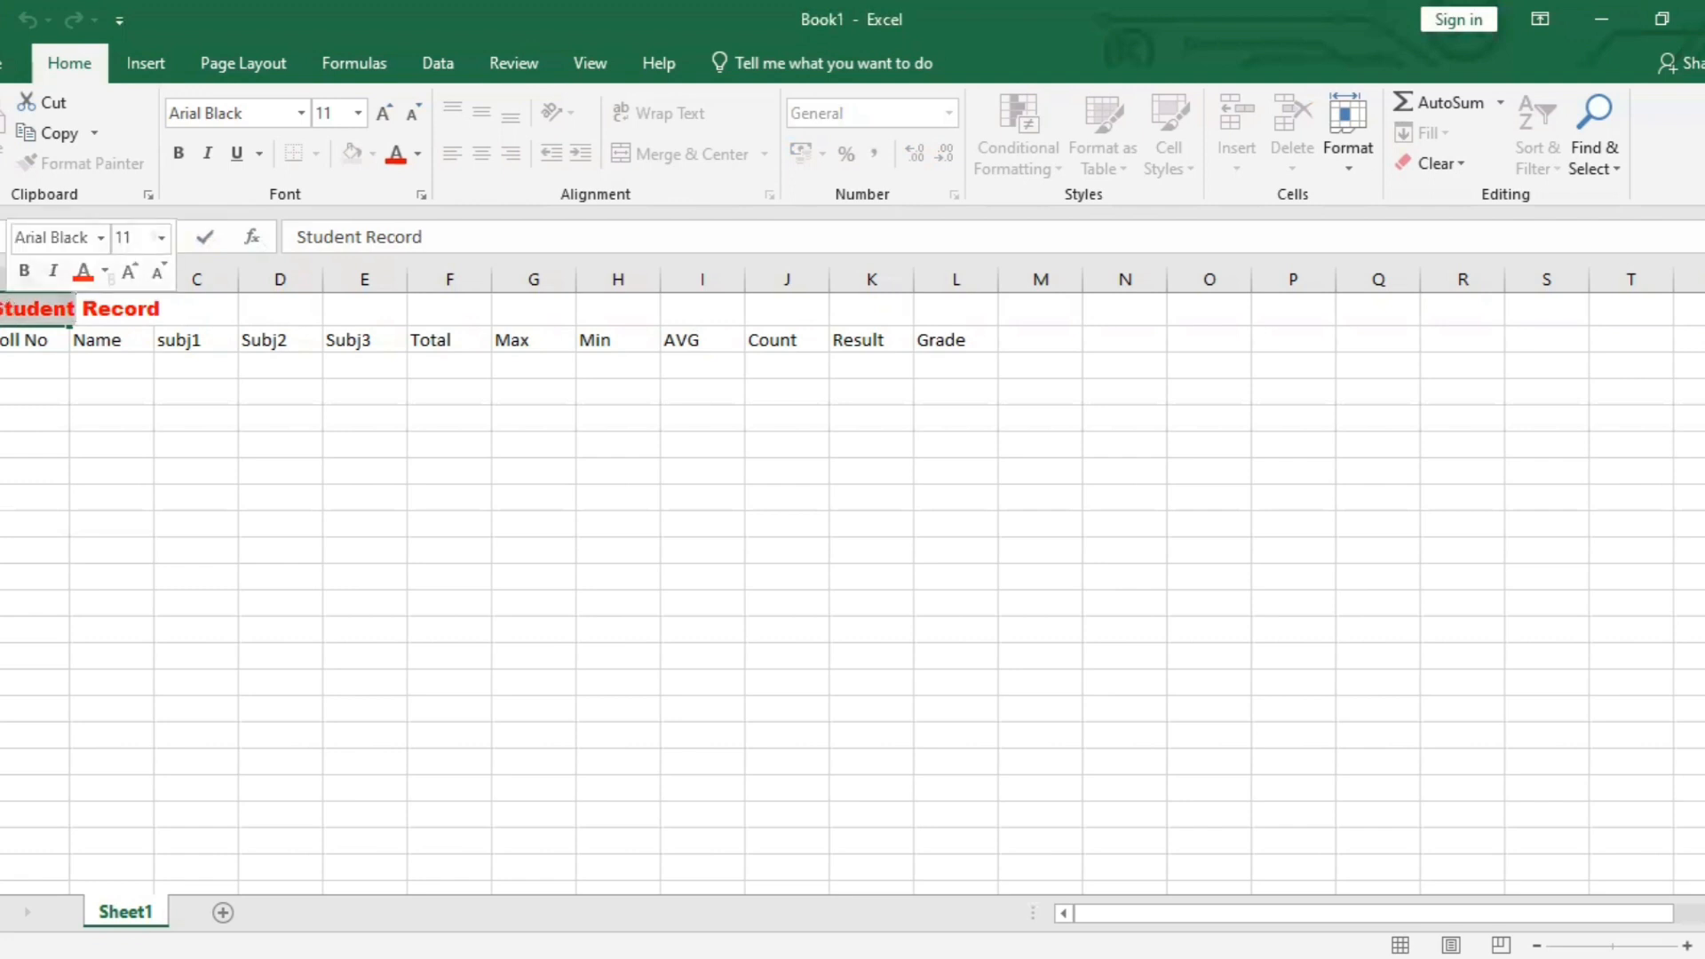
{"action": "left_click", "coordinate": [2, 308]}
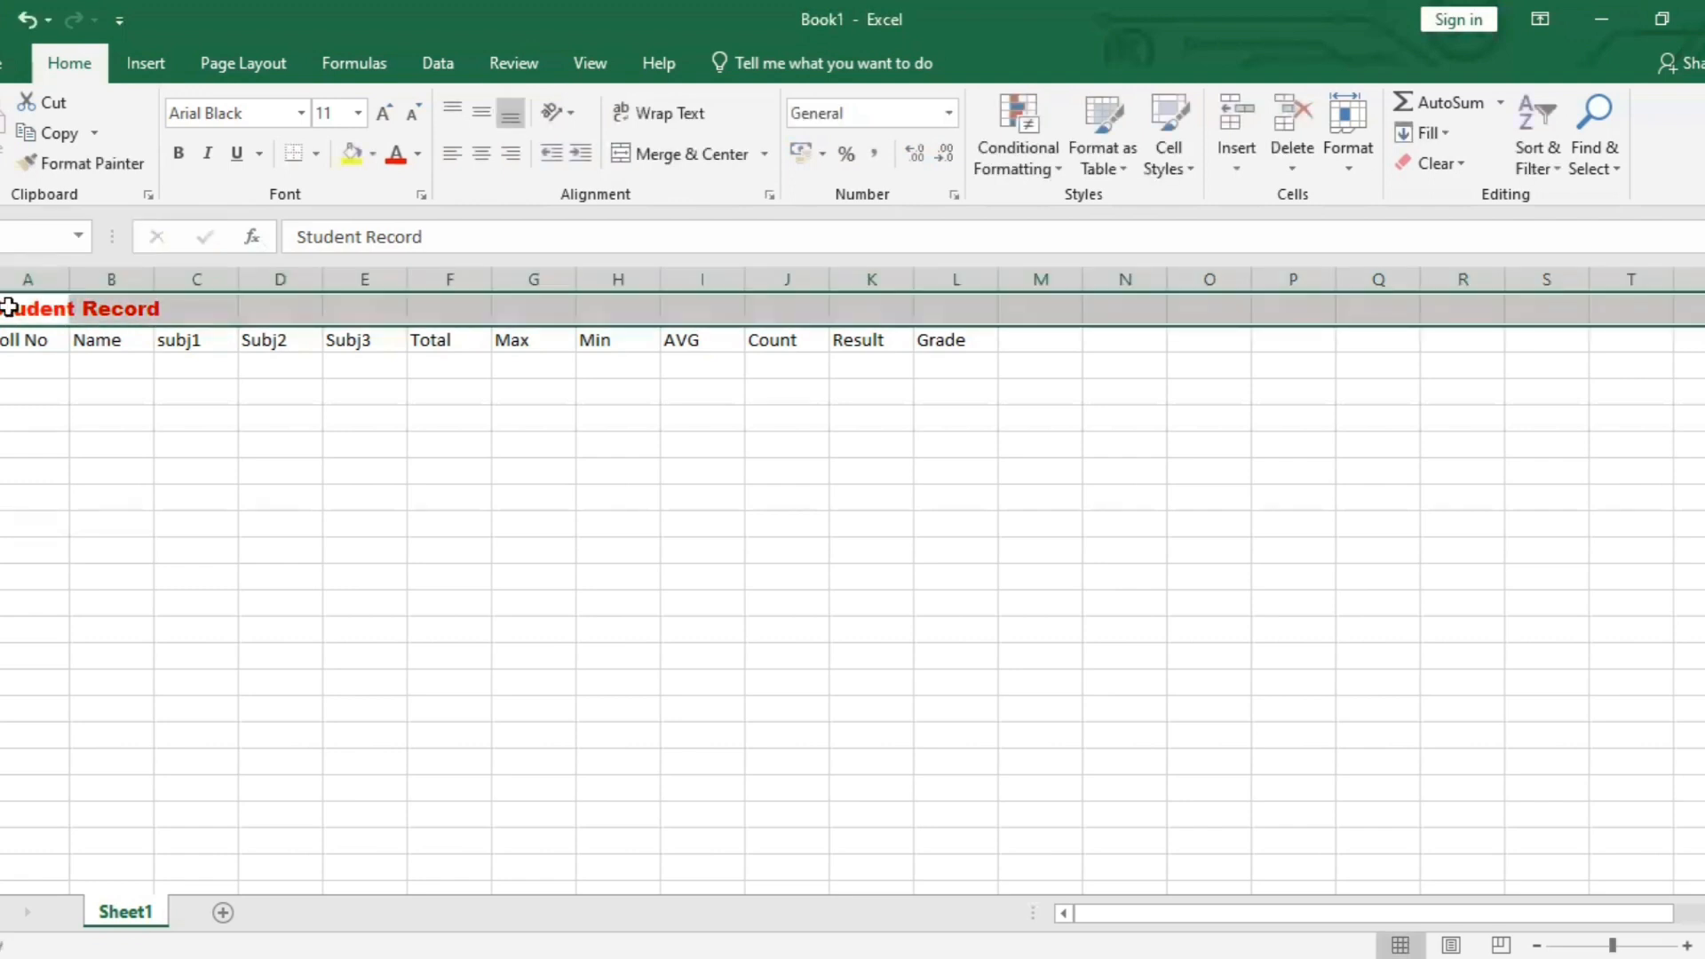
Merge and center the Student Record title across the whole of row 1 again.
{"action": "left_click", "coordinate": [730, 160]}
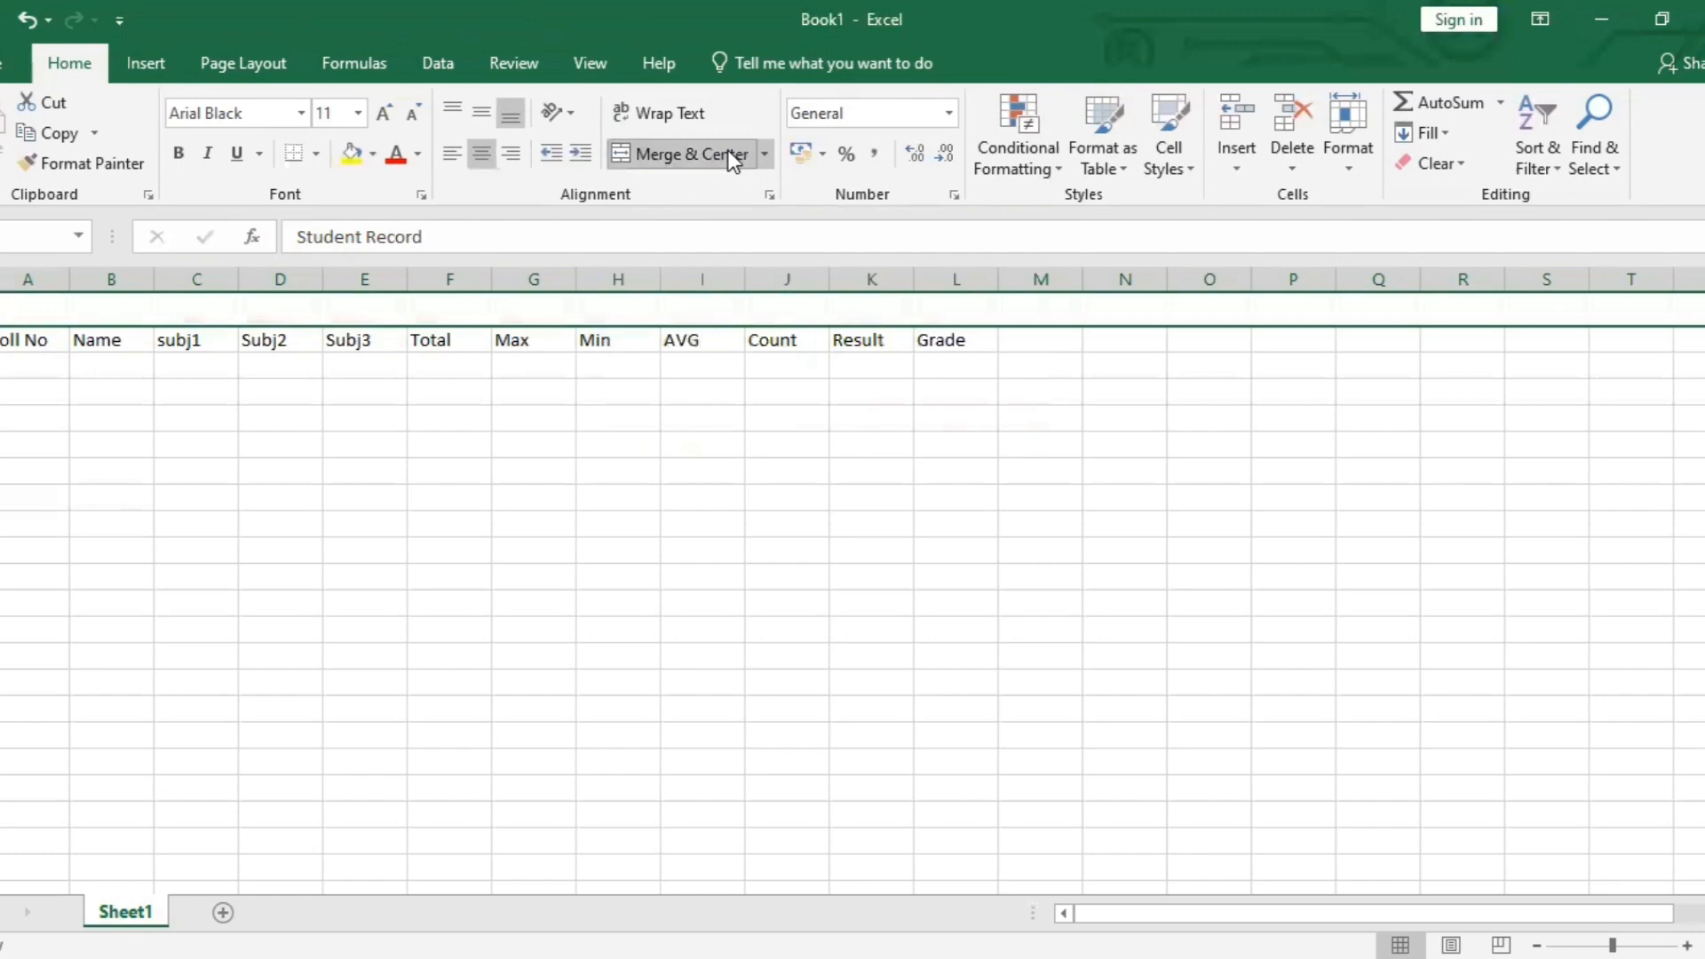
{"action": "left_click", "coordinate": [995, 365]}
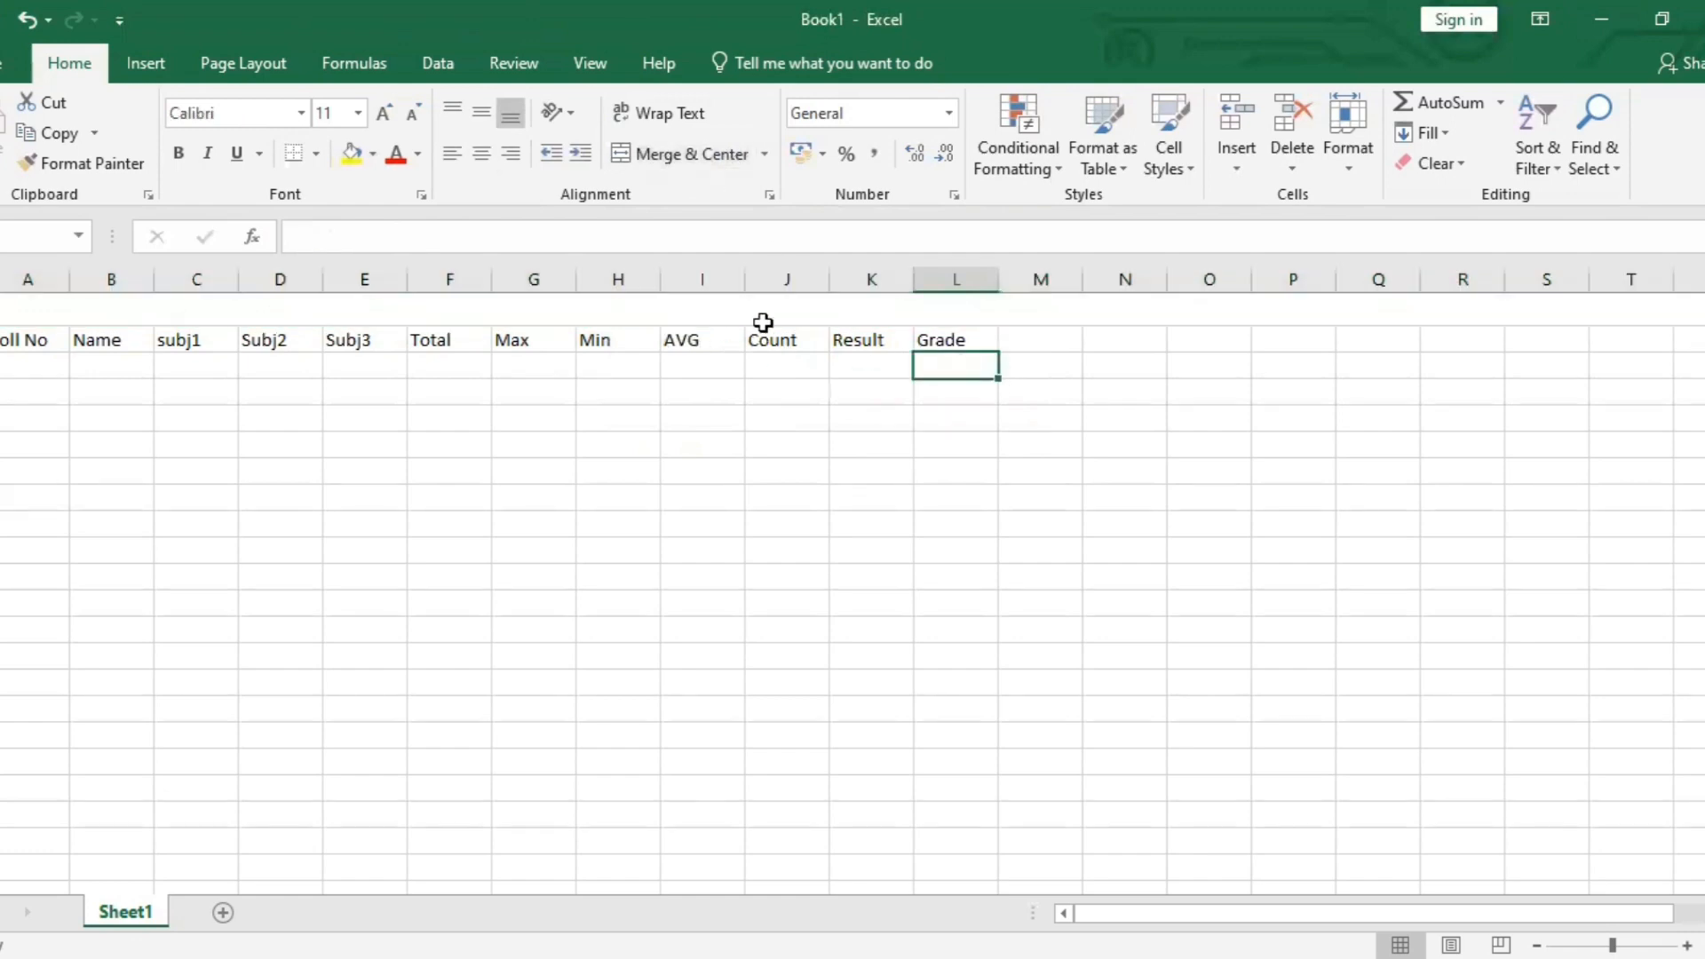
{"action": "left_click", "coordinate": [821, 306]}
{"action": "double_click", "coordinate": [821, 306]}
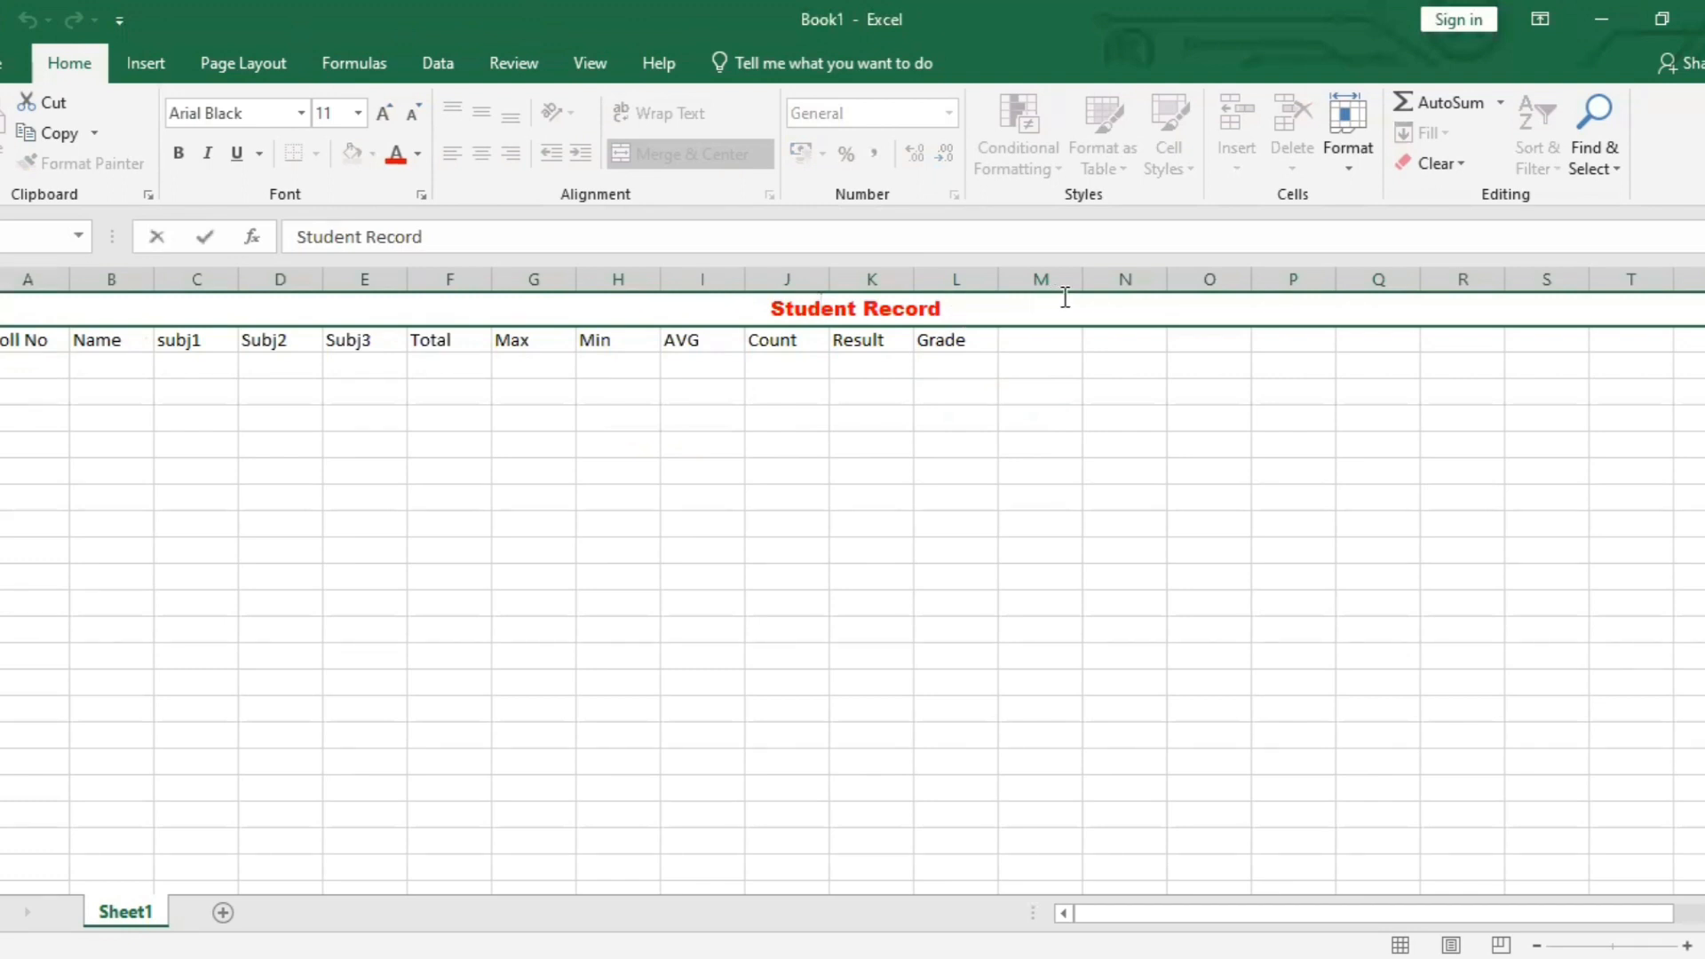
{"action": "left_click", "coordinate": [1043, 351]}
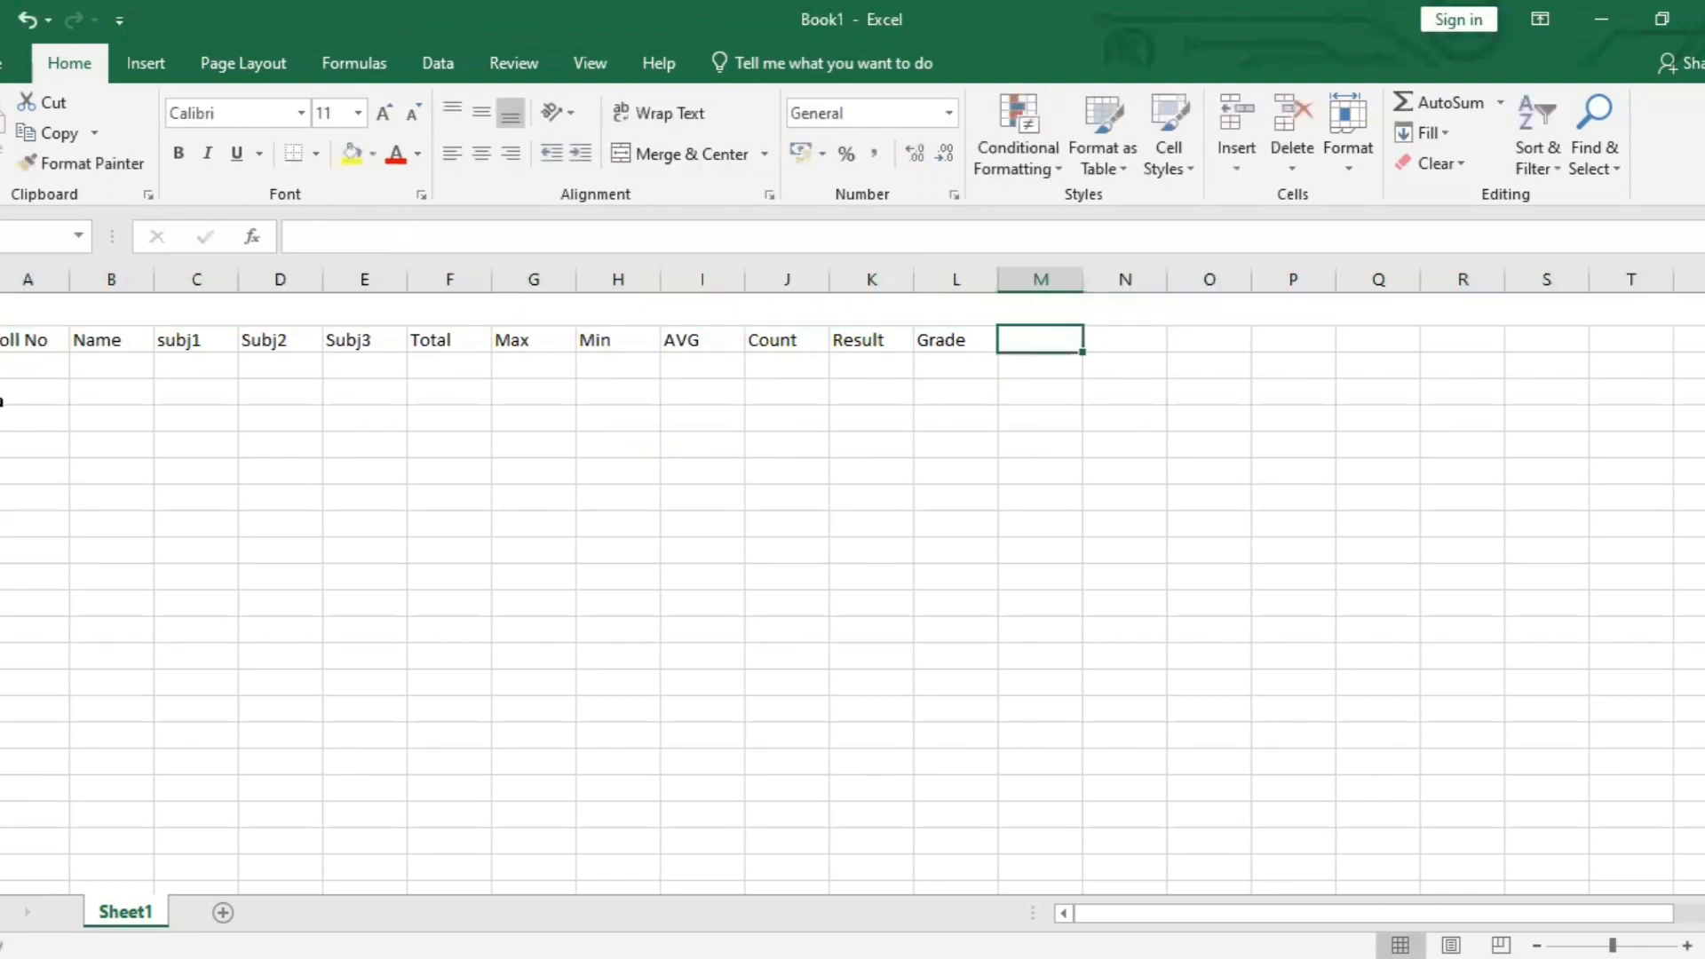
Enter 1 in the first cell under Roll No and fill the series down to 5 in A3:A7.
{"action": "left_click", "coordinate": [16, 370]}
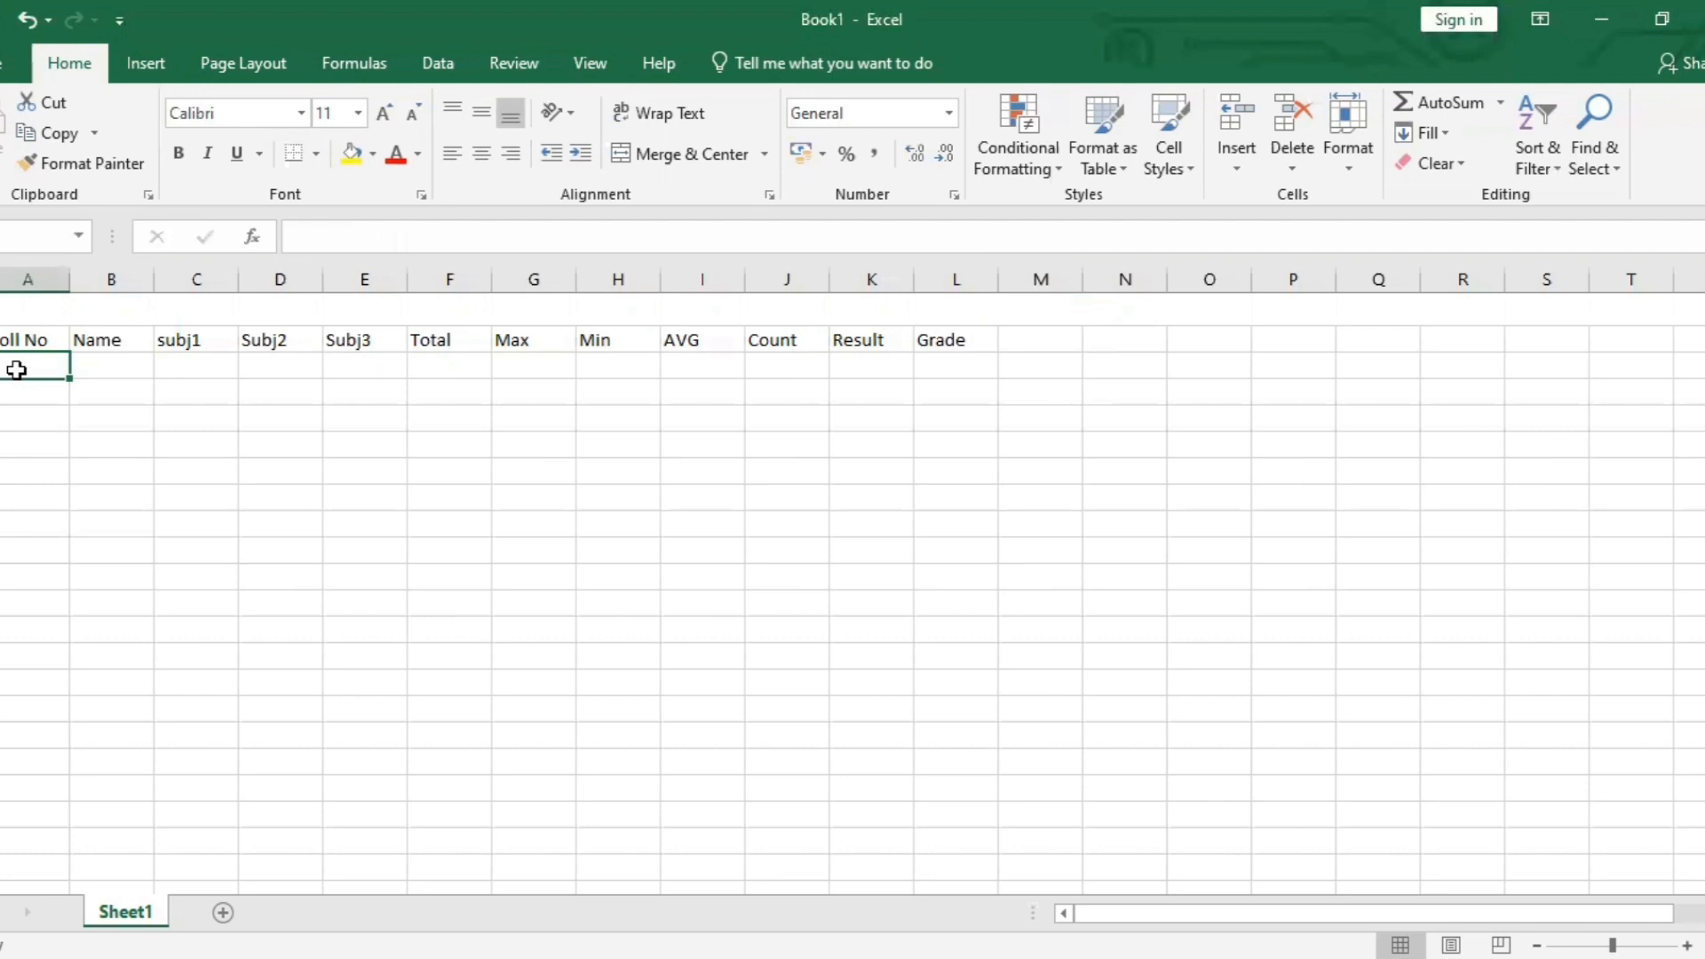
{"action": "type", "text": "1"}
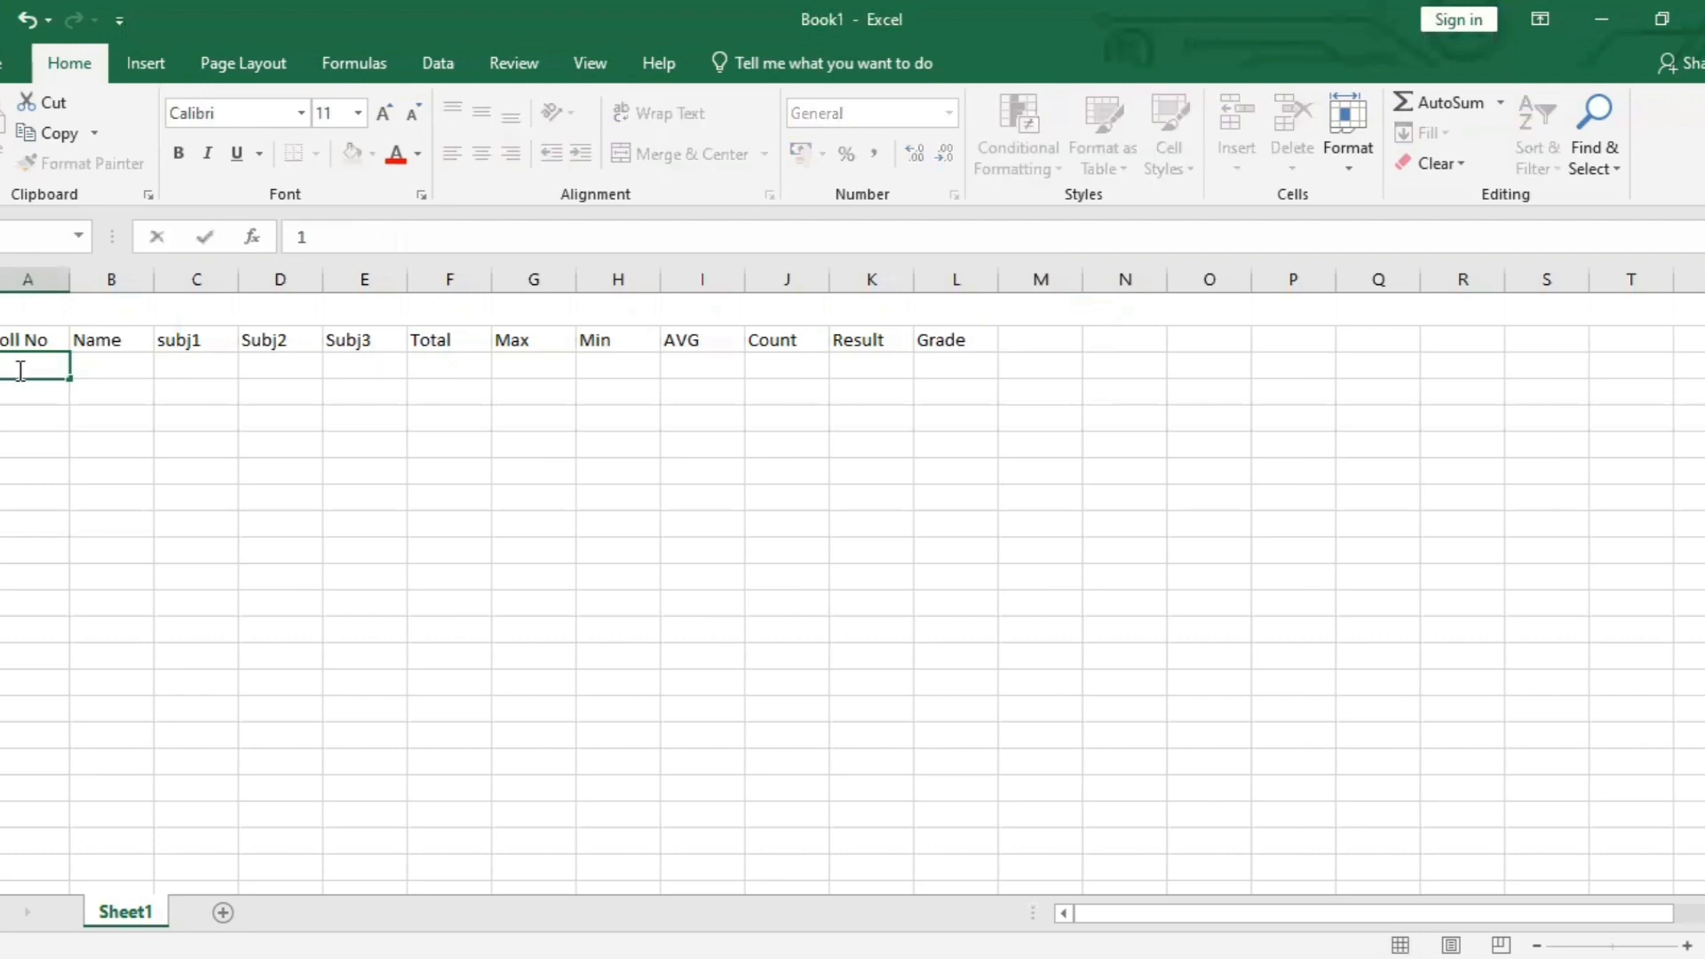
{"action": "key", "text": "Return"}
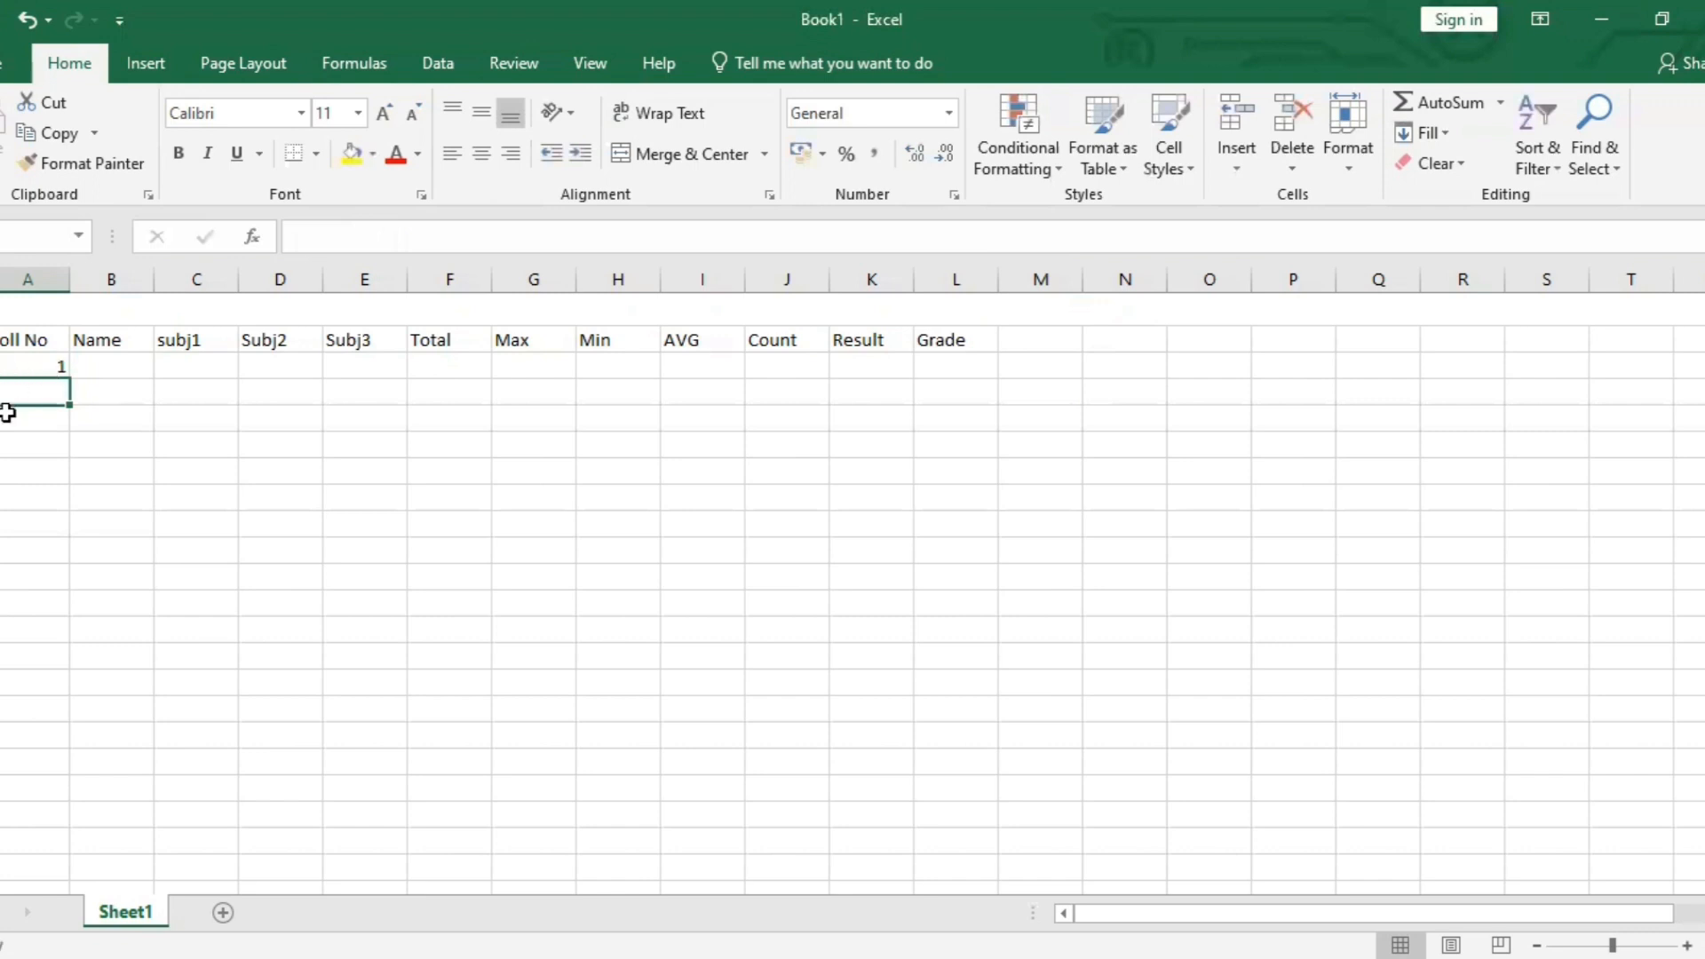
{"action": "left_click", "coordinate": [53, 365]}
{"action": "left_click_drag", "start_coordinate": [69, 380], "coordinate": [60, 487]}
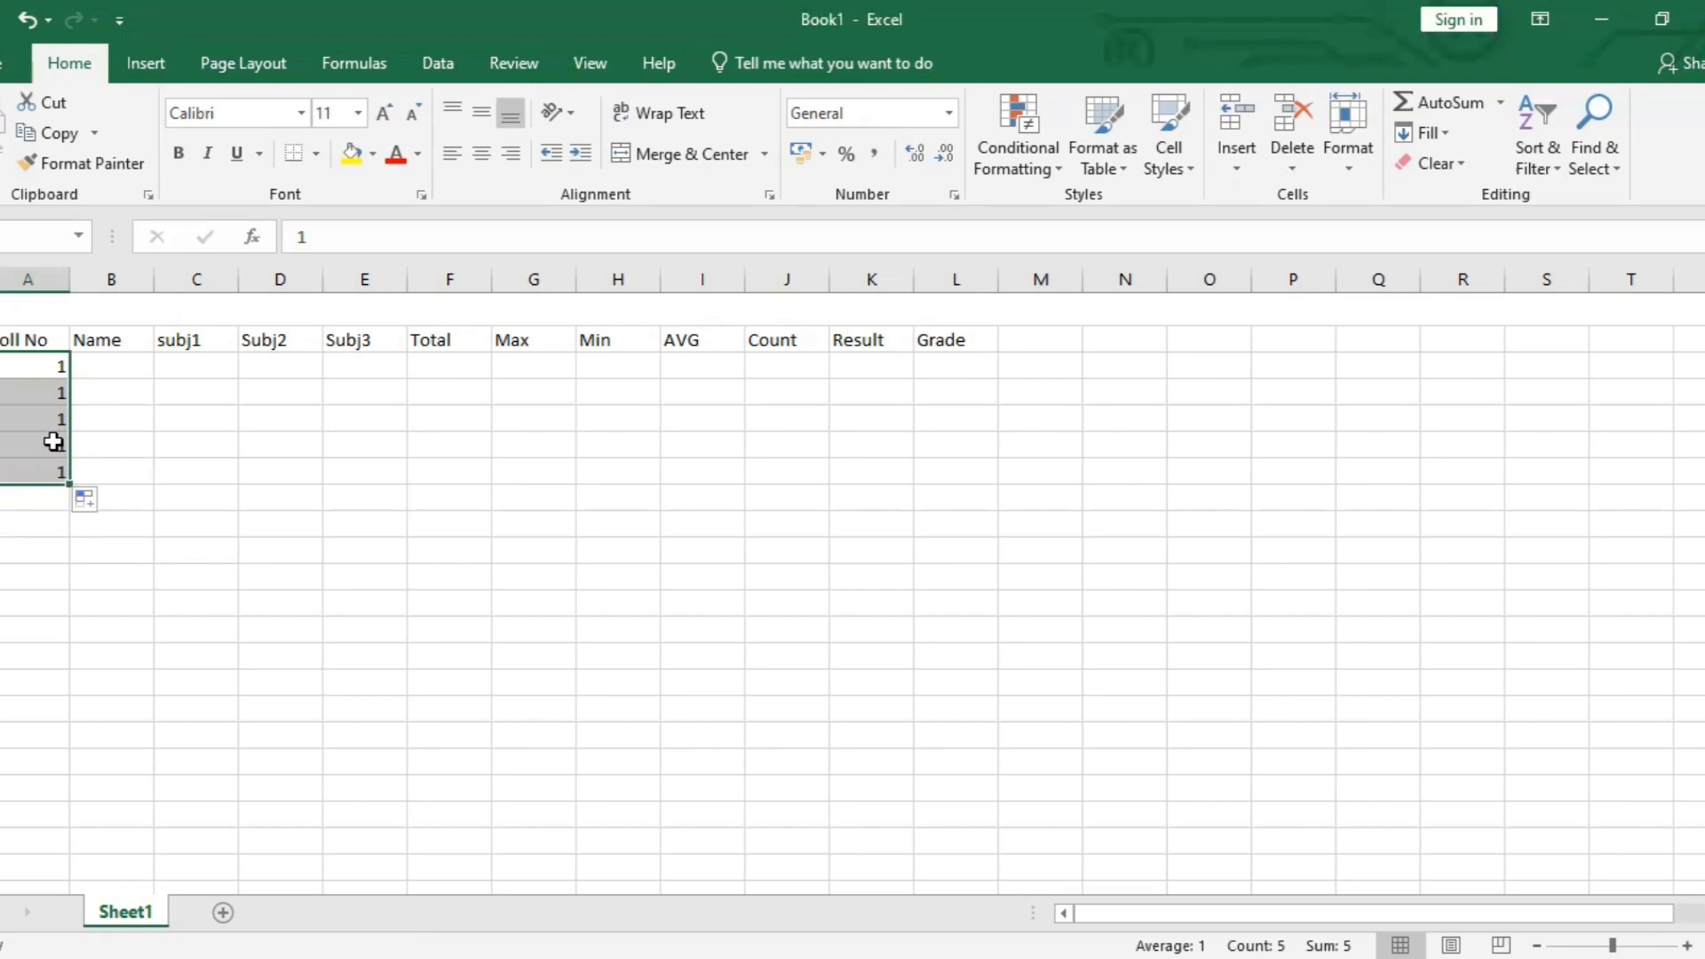
{"action": "left_click", "coordinate": [101, 504]}
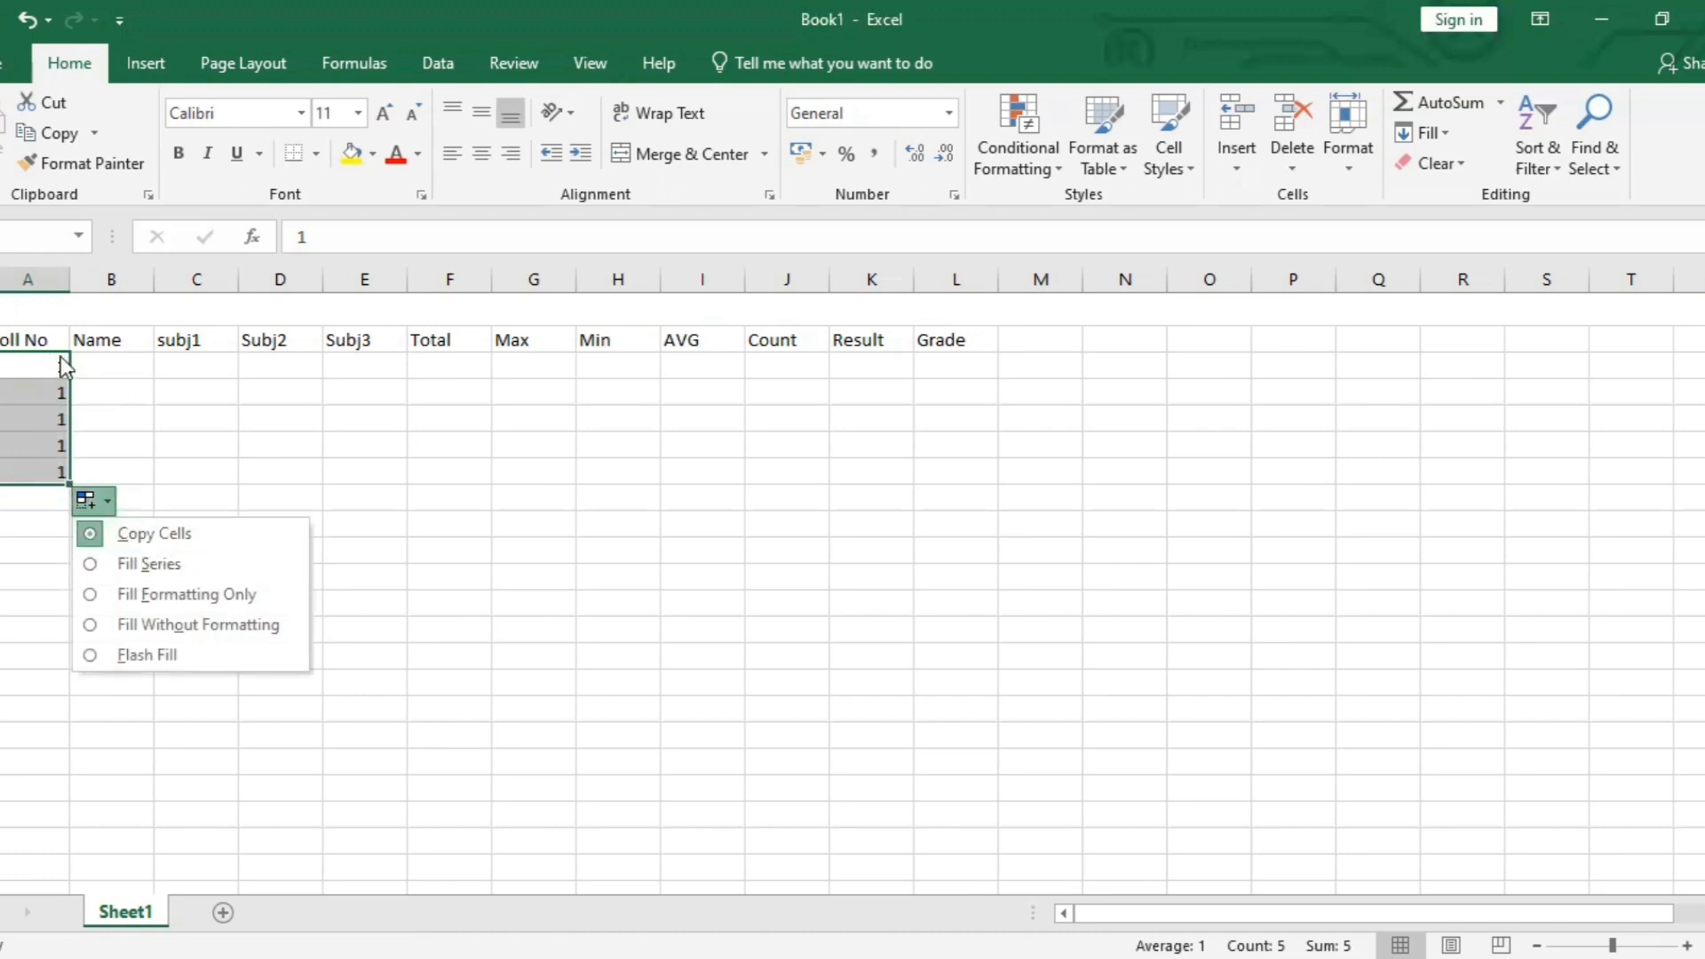
{"action": "left_click", "coordinate": [142, 563]}
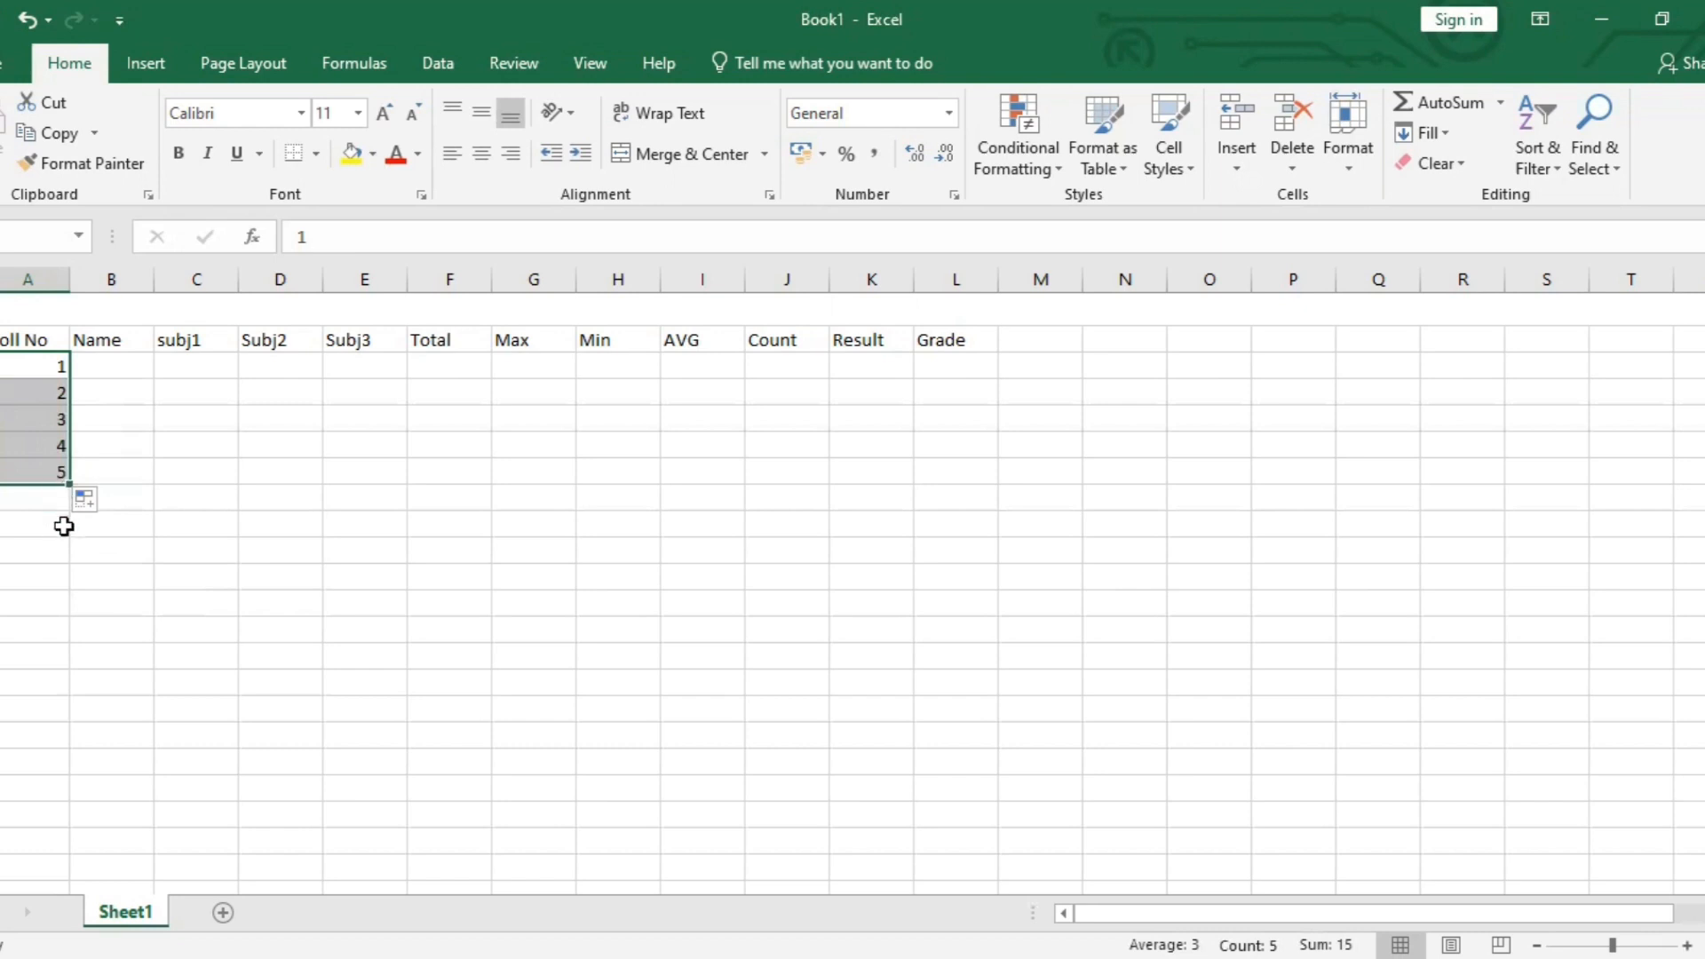
Enter the placeholder names A, B, C, D and E in the Name column for roll numbers 1 to 5.
{"action": "left_click", "coordinate": [138, 373]}
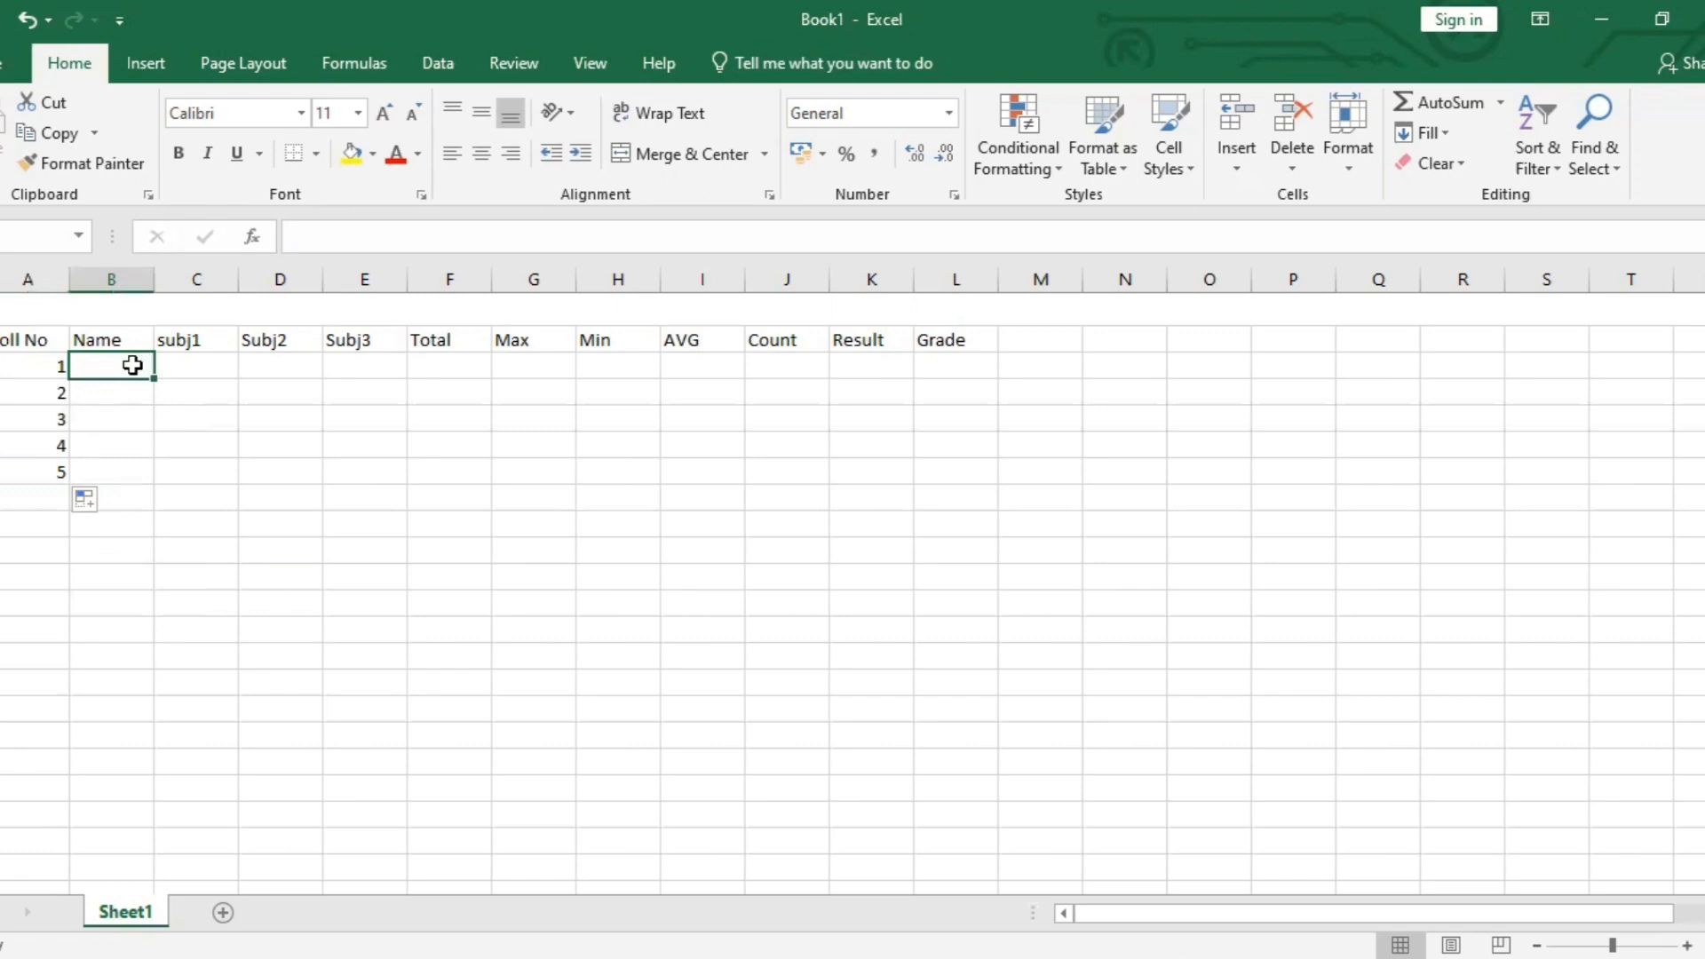
{"action": "double_click", "coordinate": [139, 365]}
{"action": "type", "text": "A"}
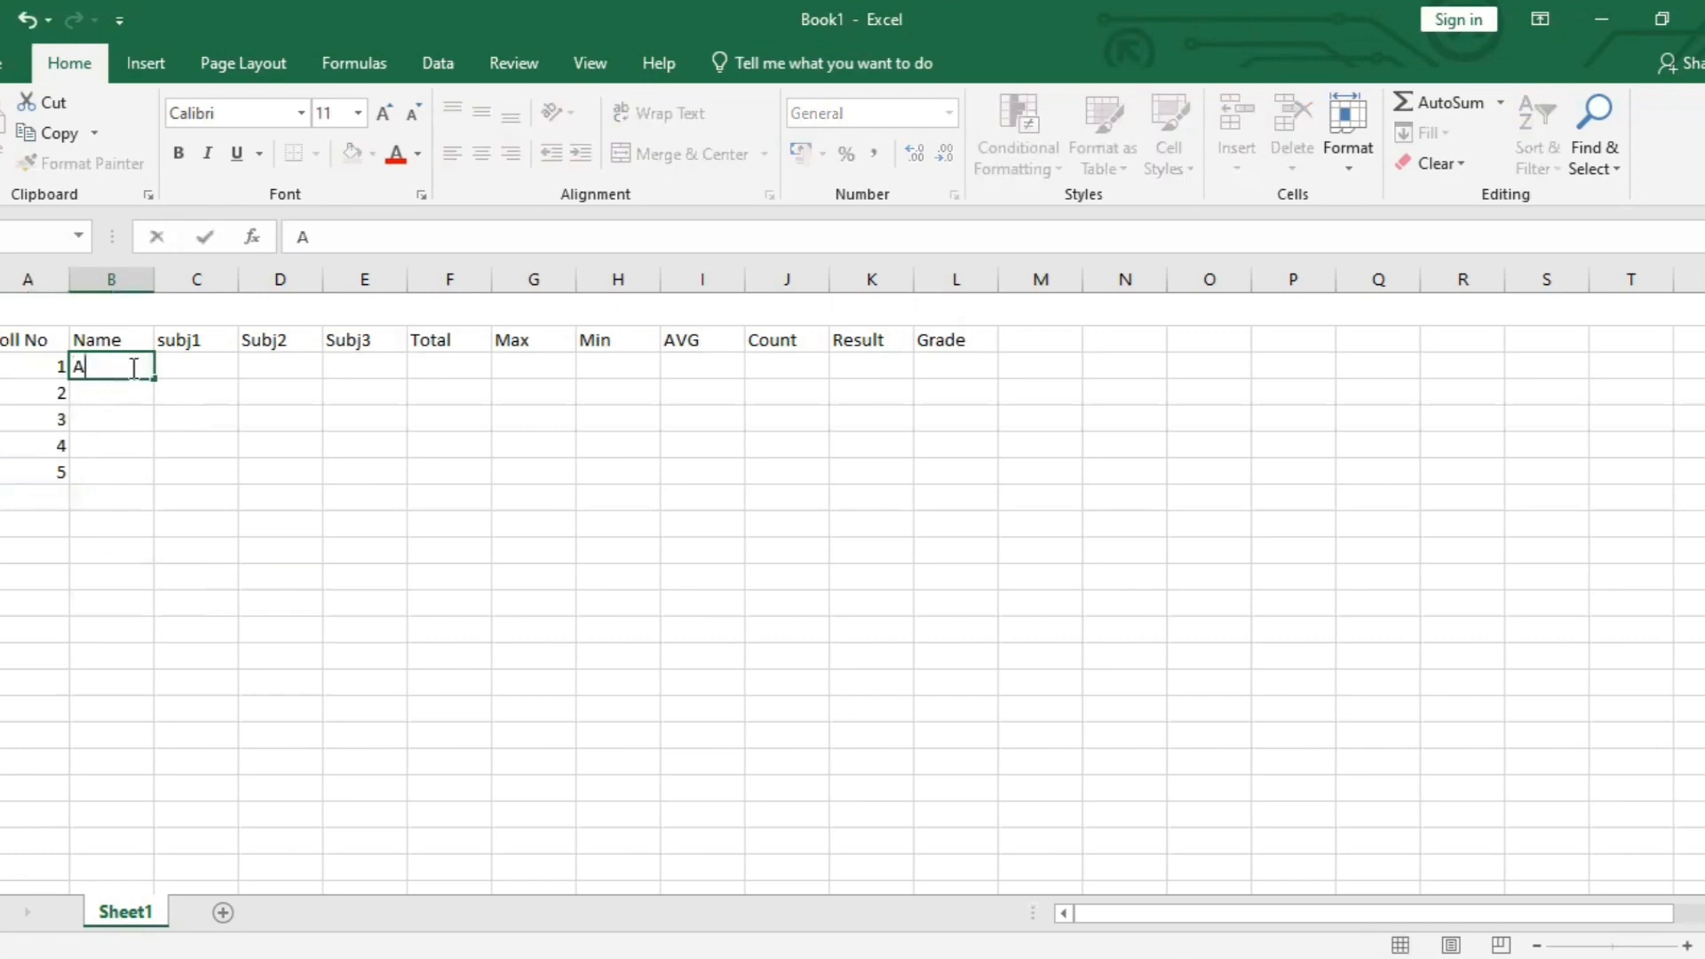
{"action": "left_click", "coordinate": [135, 397]}
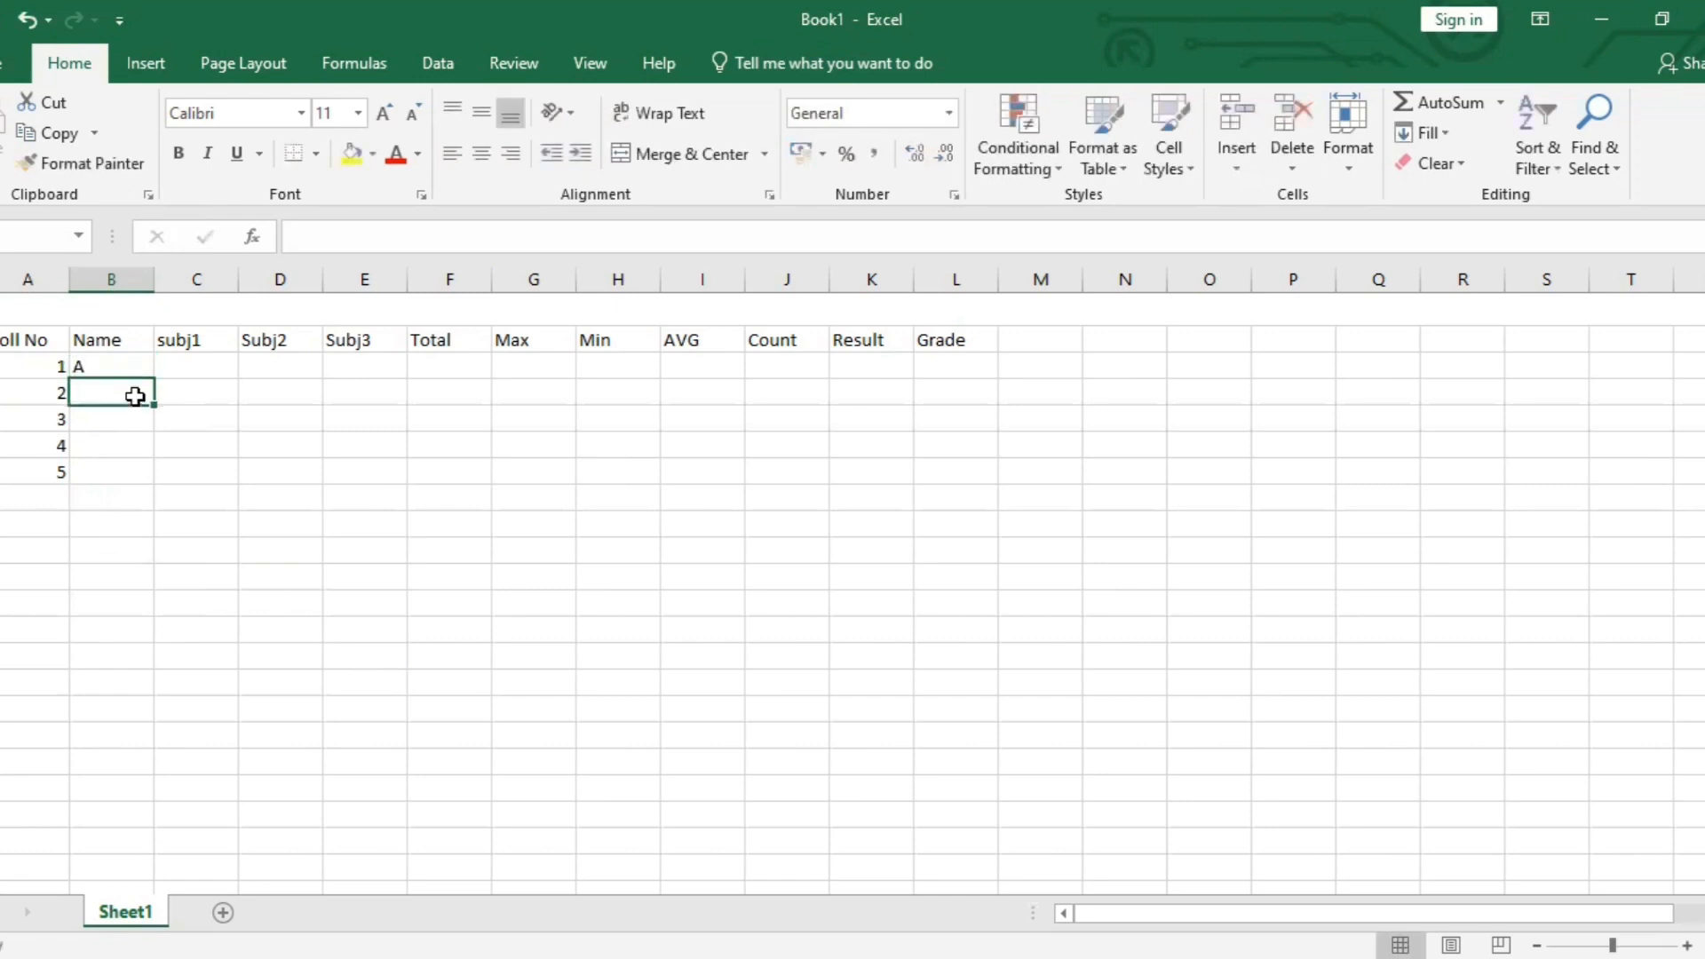
{"action": "type", "text": "B"}
{"action": "key", "text": "Return"}
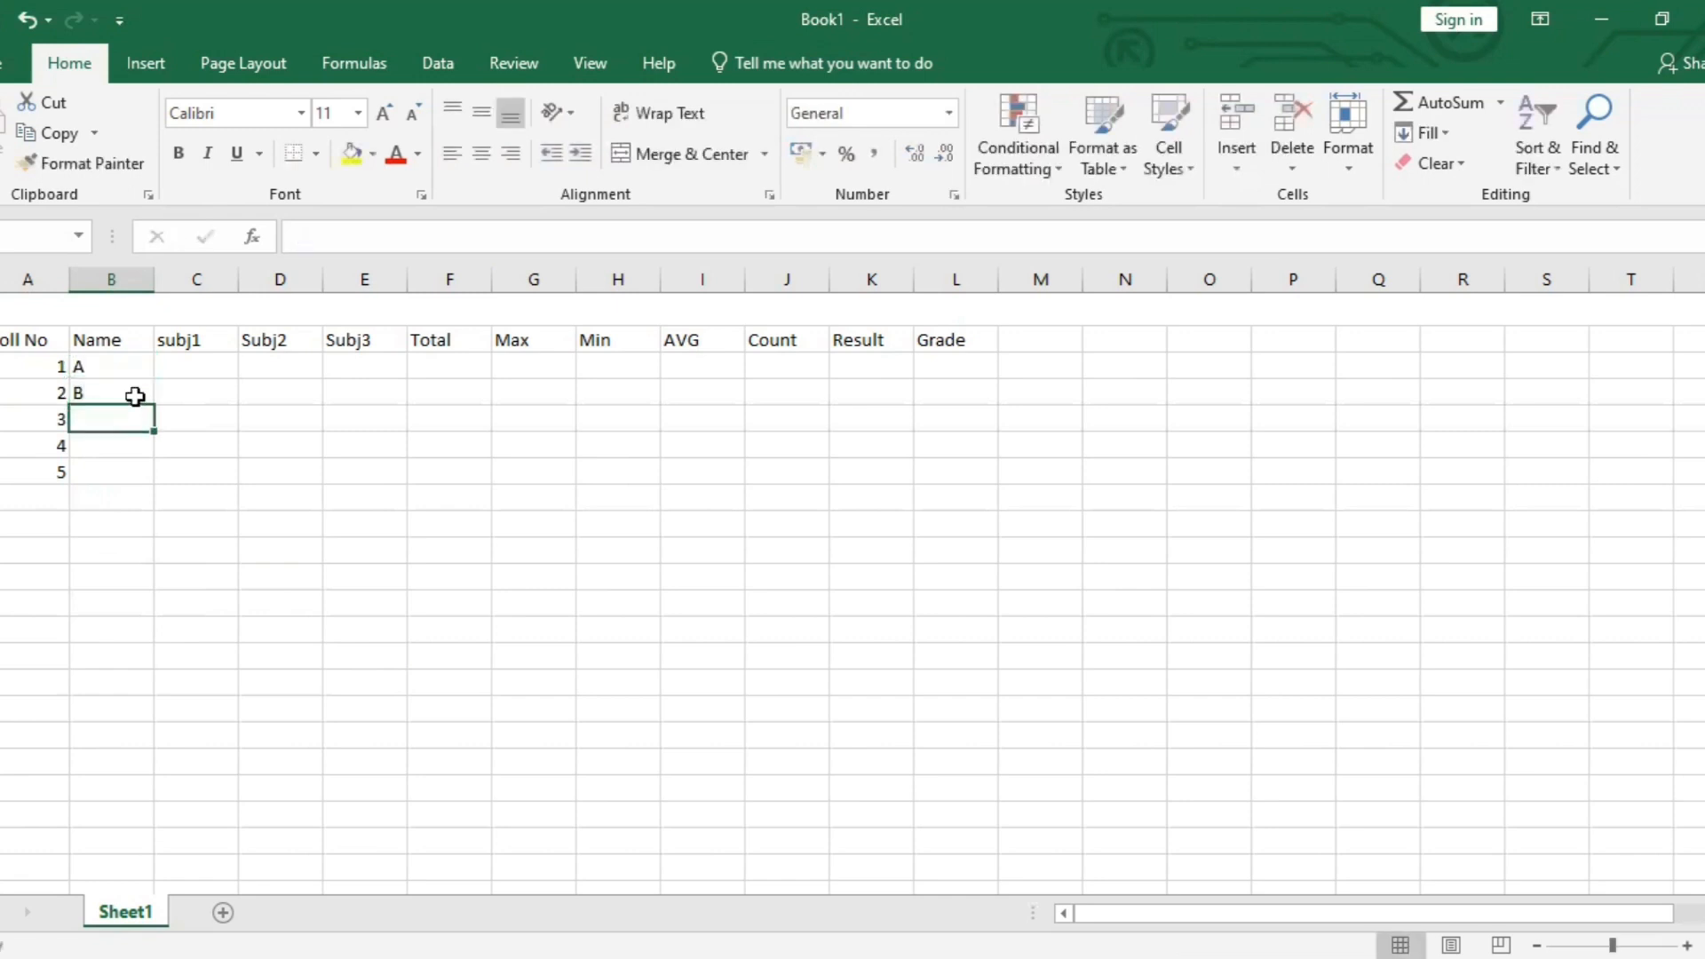
{"action": "type", "text": "C"}
{"action": "key", "text": "Return"}
{"action": "type", "text": "D"}
{"action": "key", "text": "Return"}
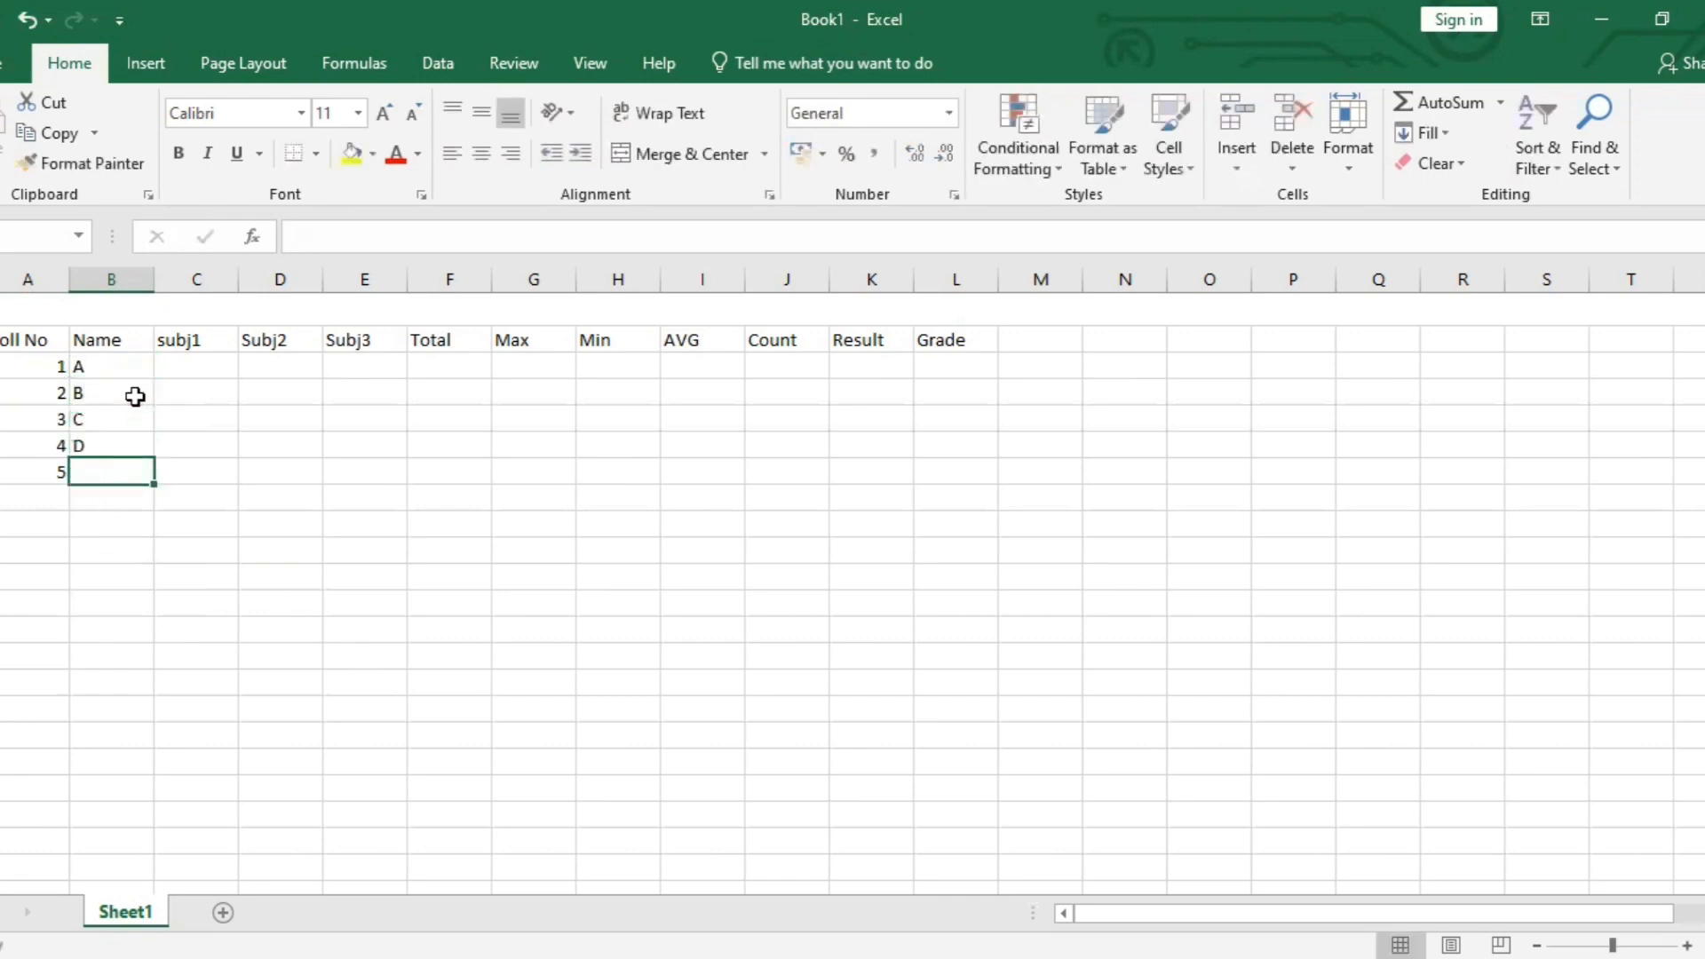
{"action": "type", "text": "E"}
Select the marks range C3:E7 and enter the subj1 marks 20, 19, 67, 36 and 28 for students A to E.
{"action": "left_click", "coordinate": [211, 367]}
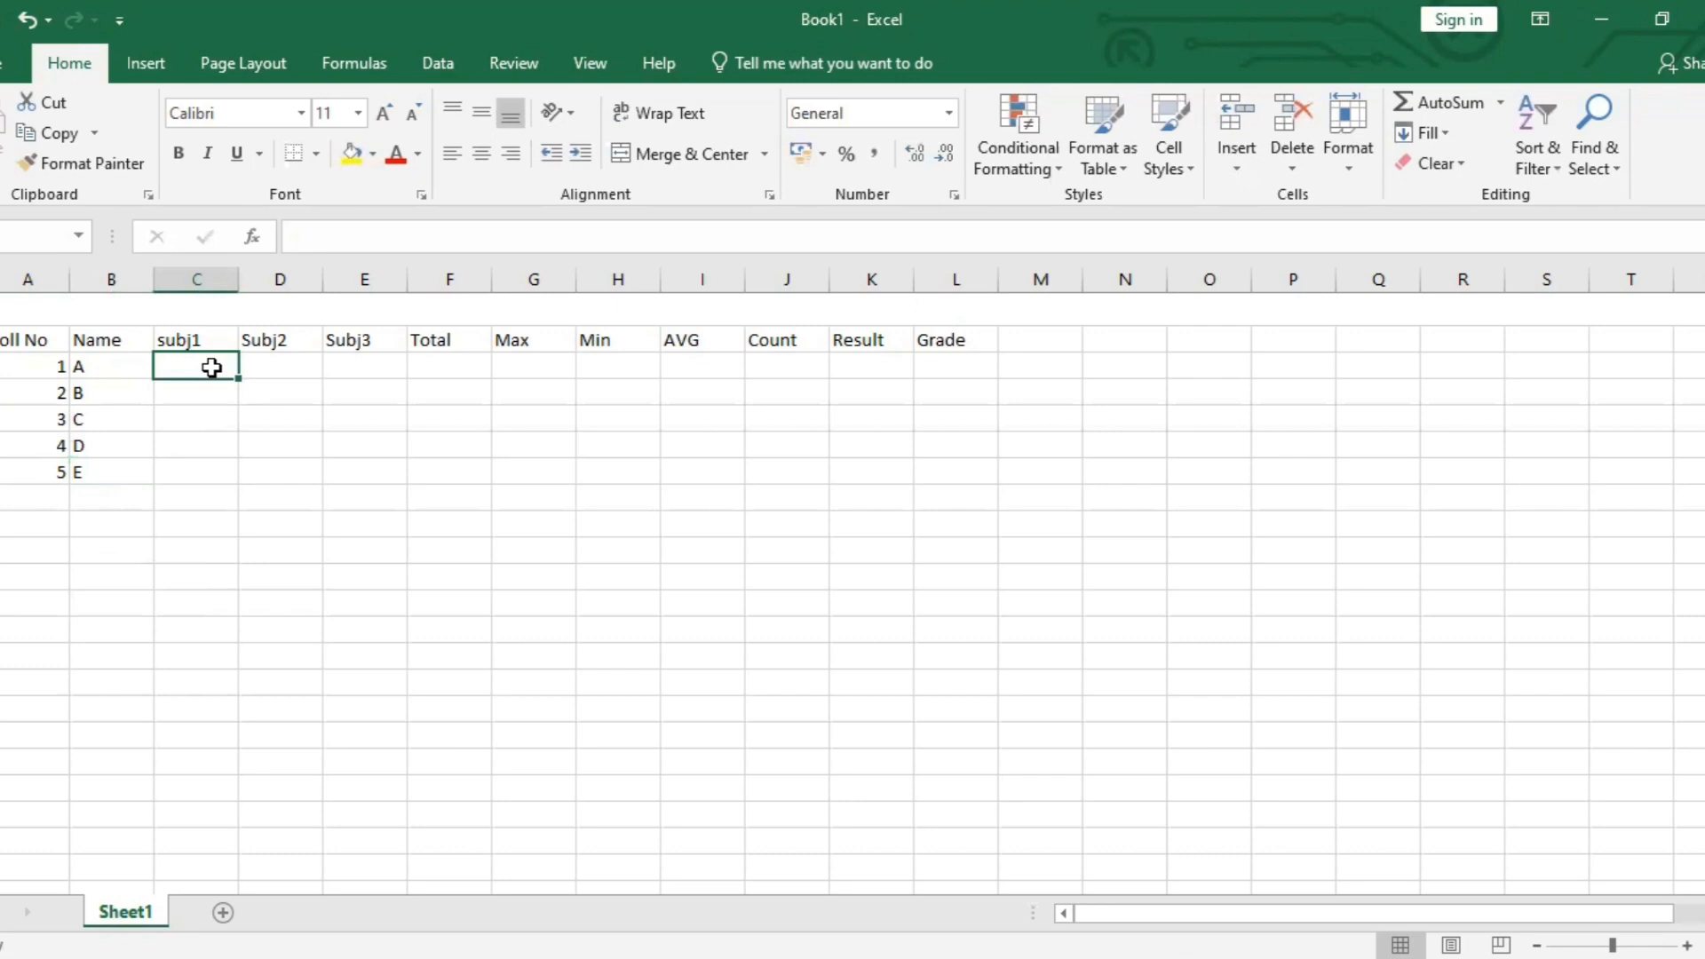
{"action": "left_click_drag", "start_coordinate": [238, 379], "coordinate": [367, 482]}
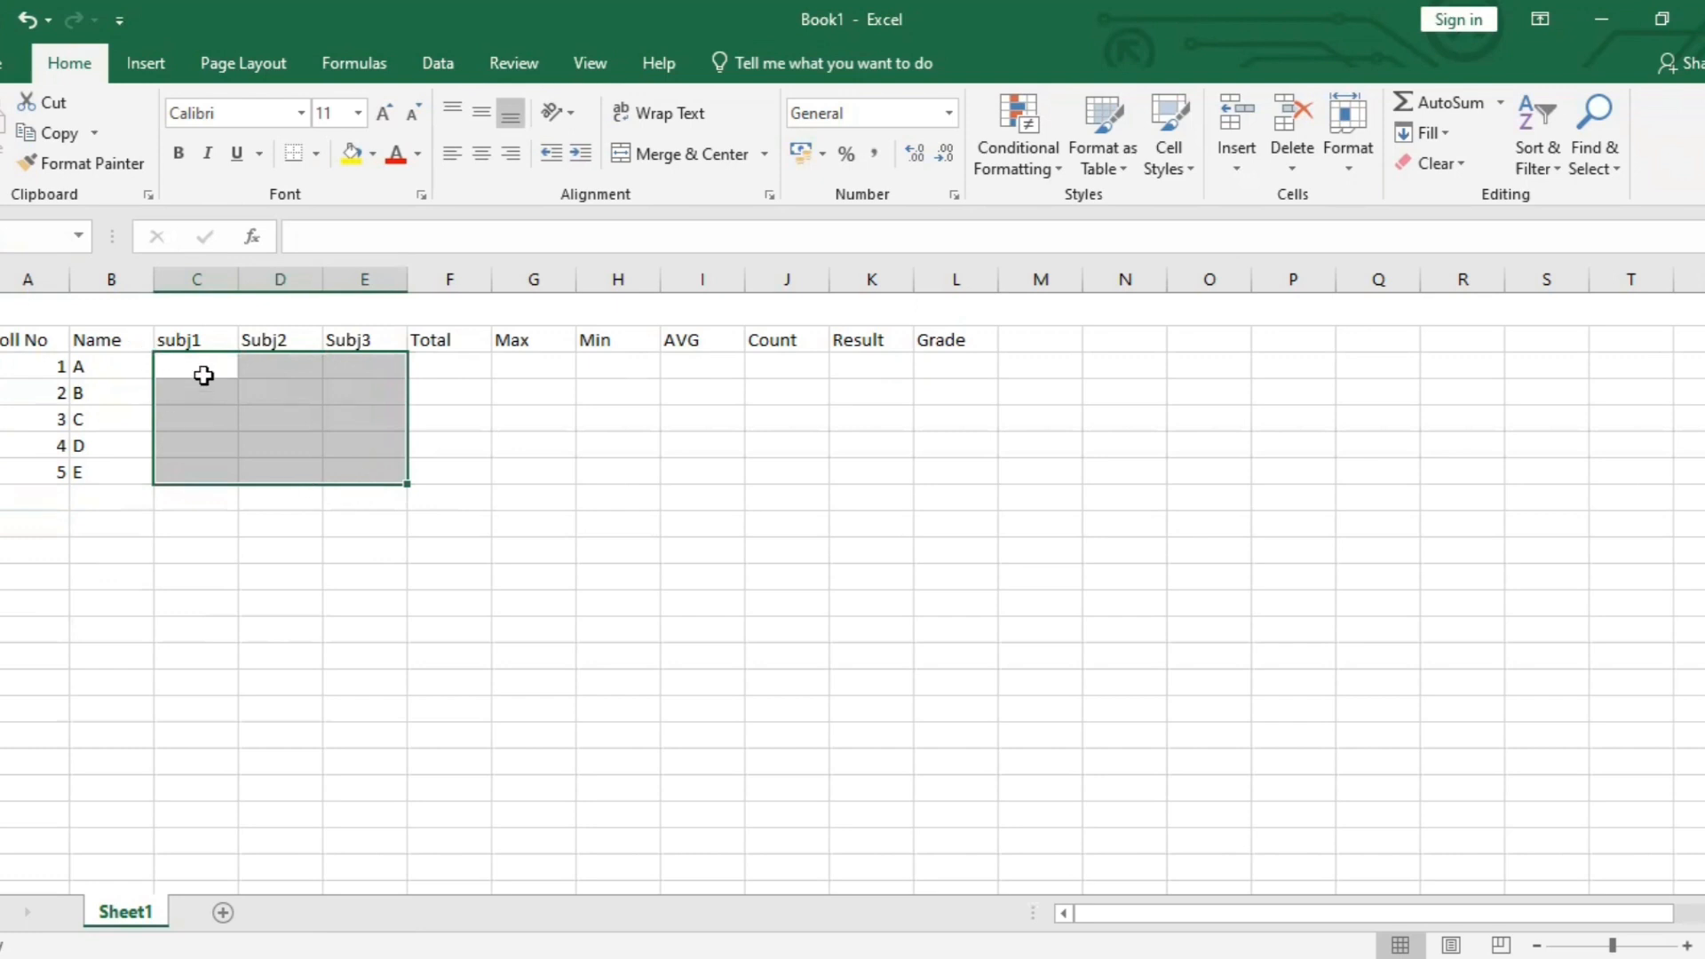
{"action": "type", "text": "2"}
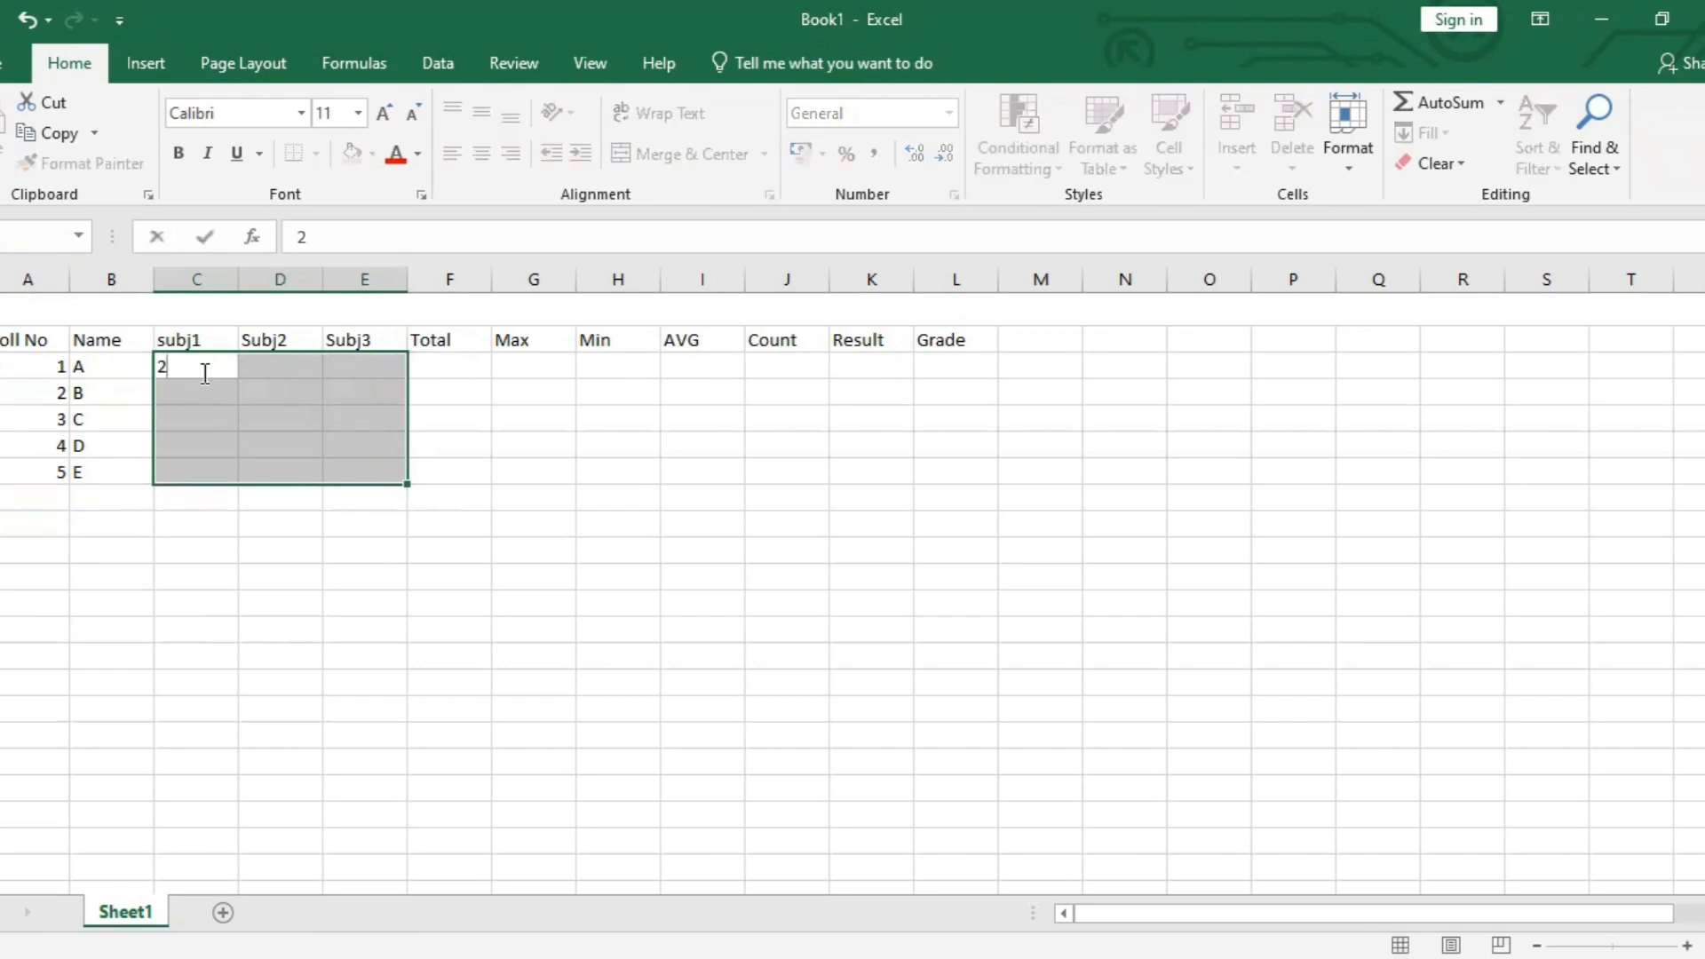
{"action": "type", "text": "0"}
{"action": "key", "text": "Return"}
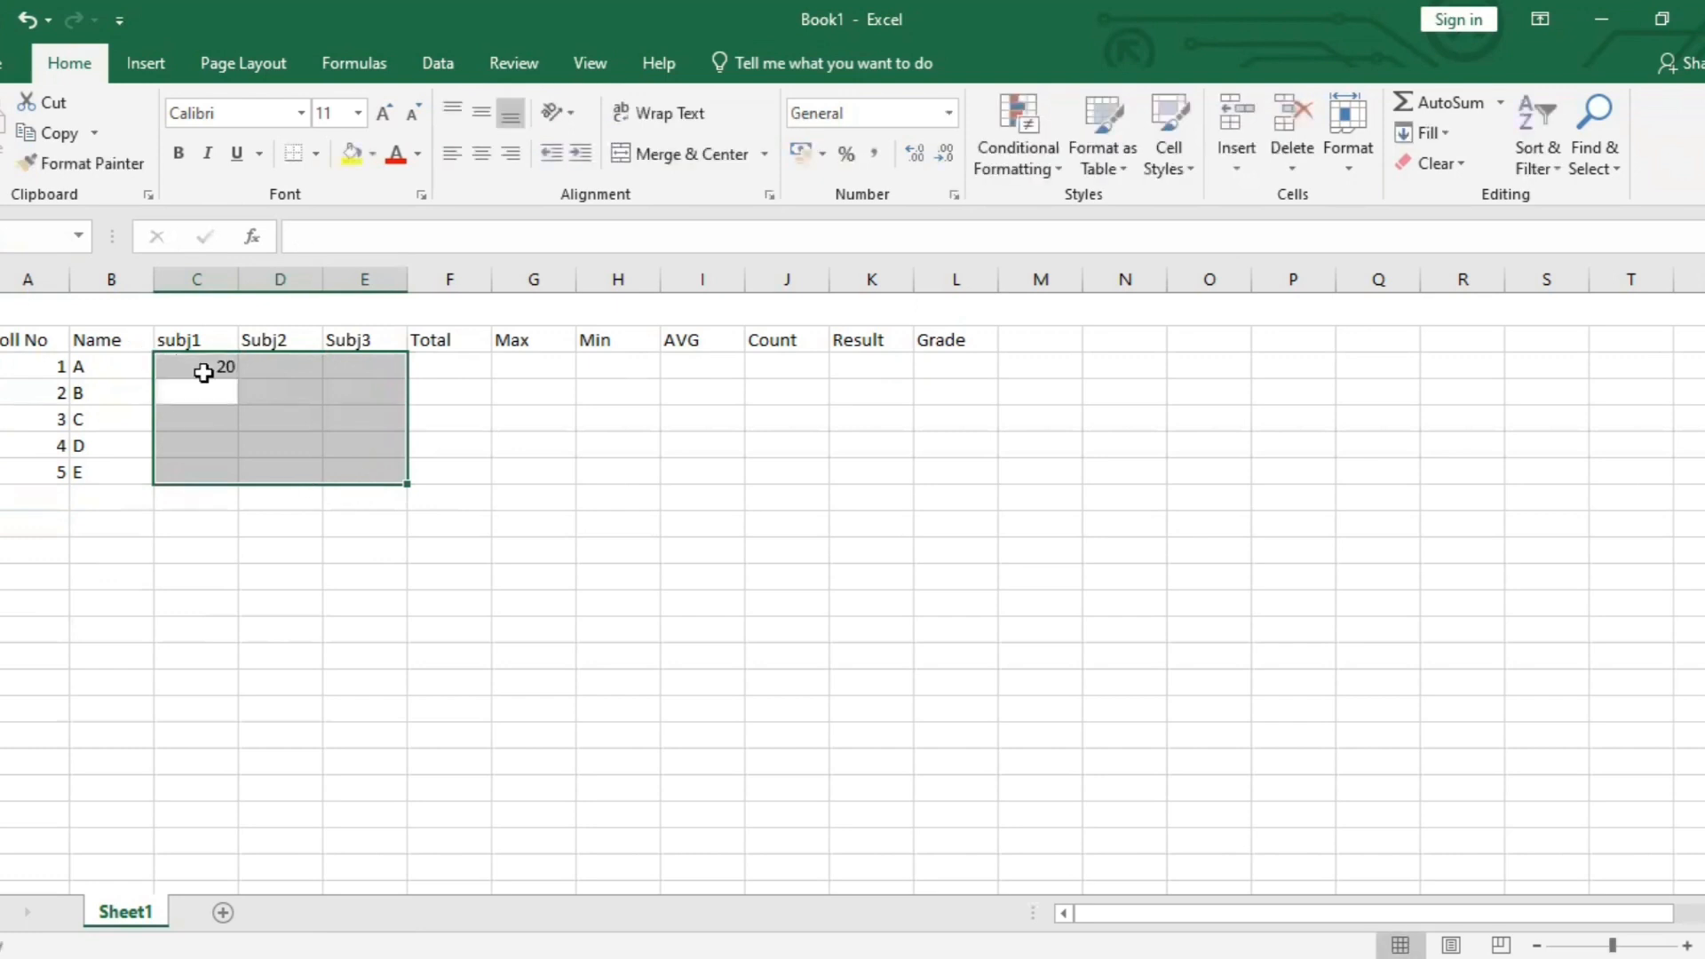
{"action": "type", "text": "19"}
{"action": "key", "text": "Return"}
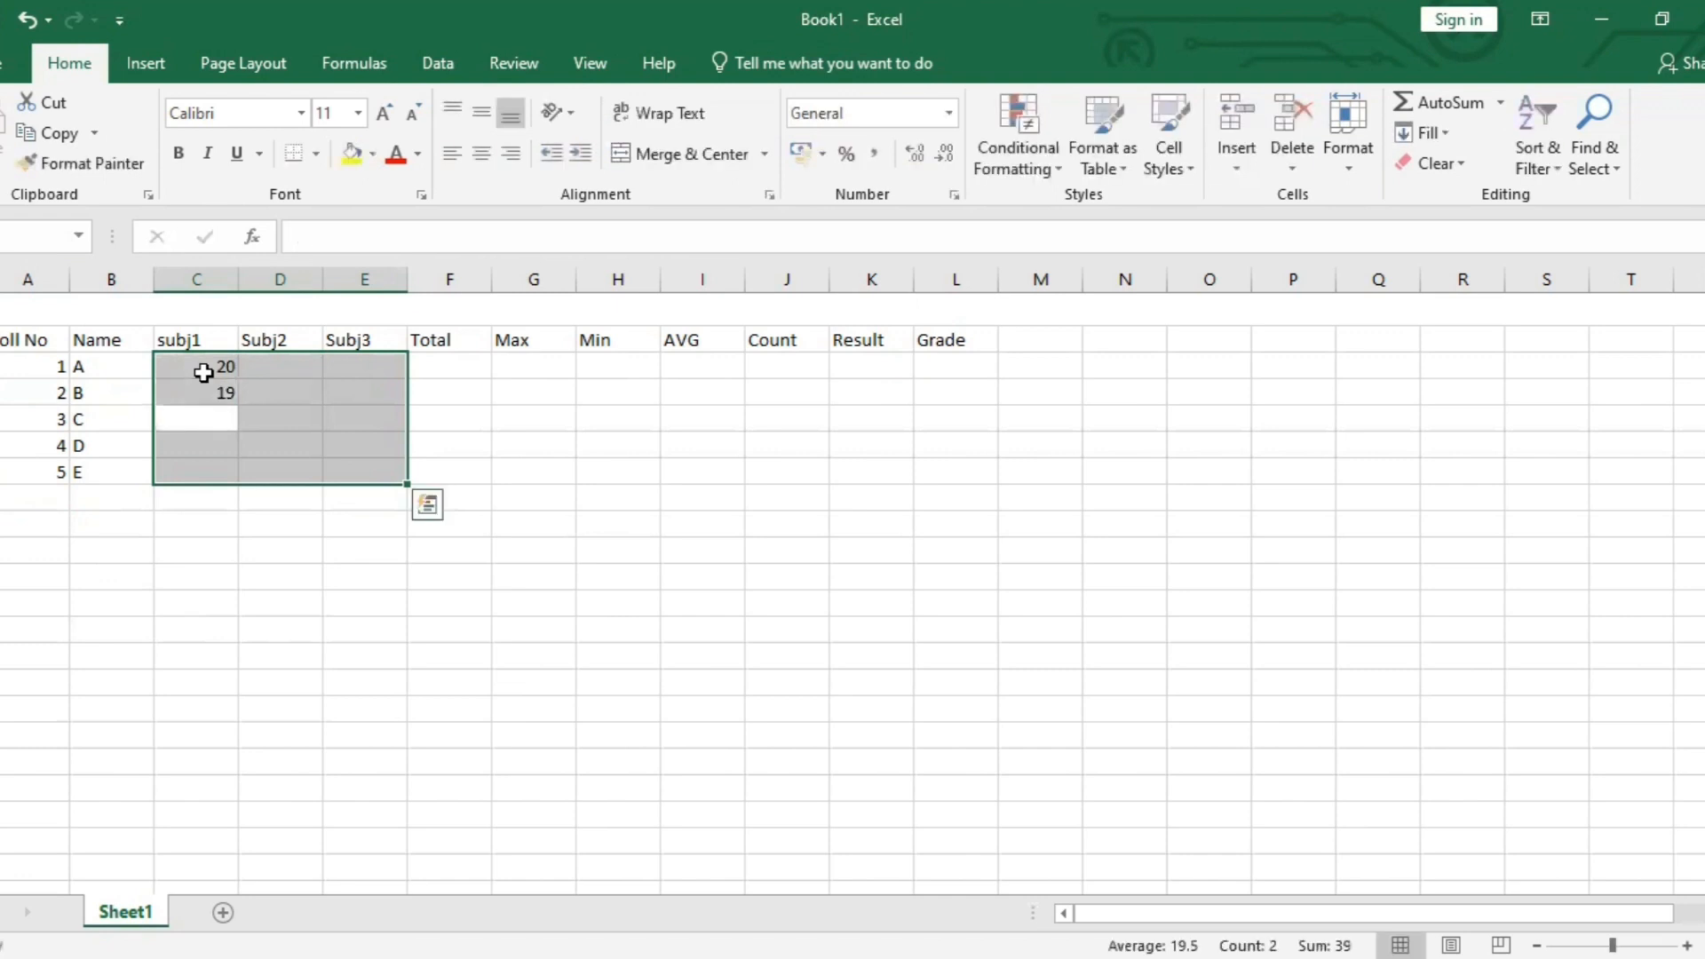
{"action": "type", "text": "67"}
{"action": "key", "text": "Return"}
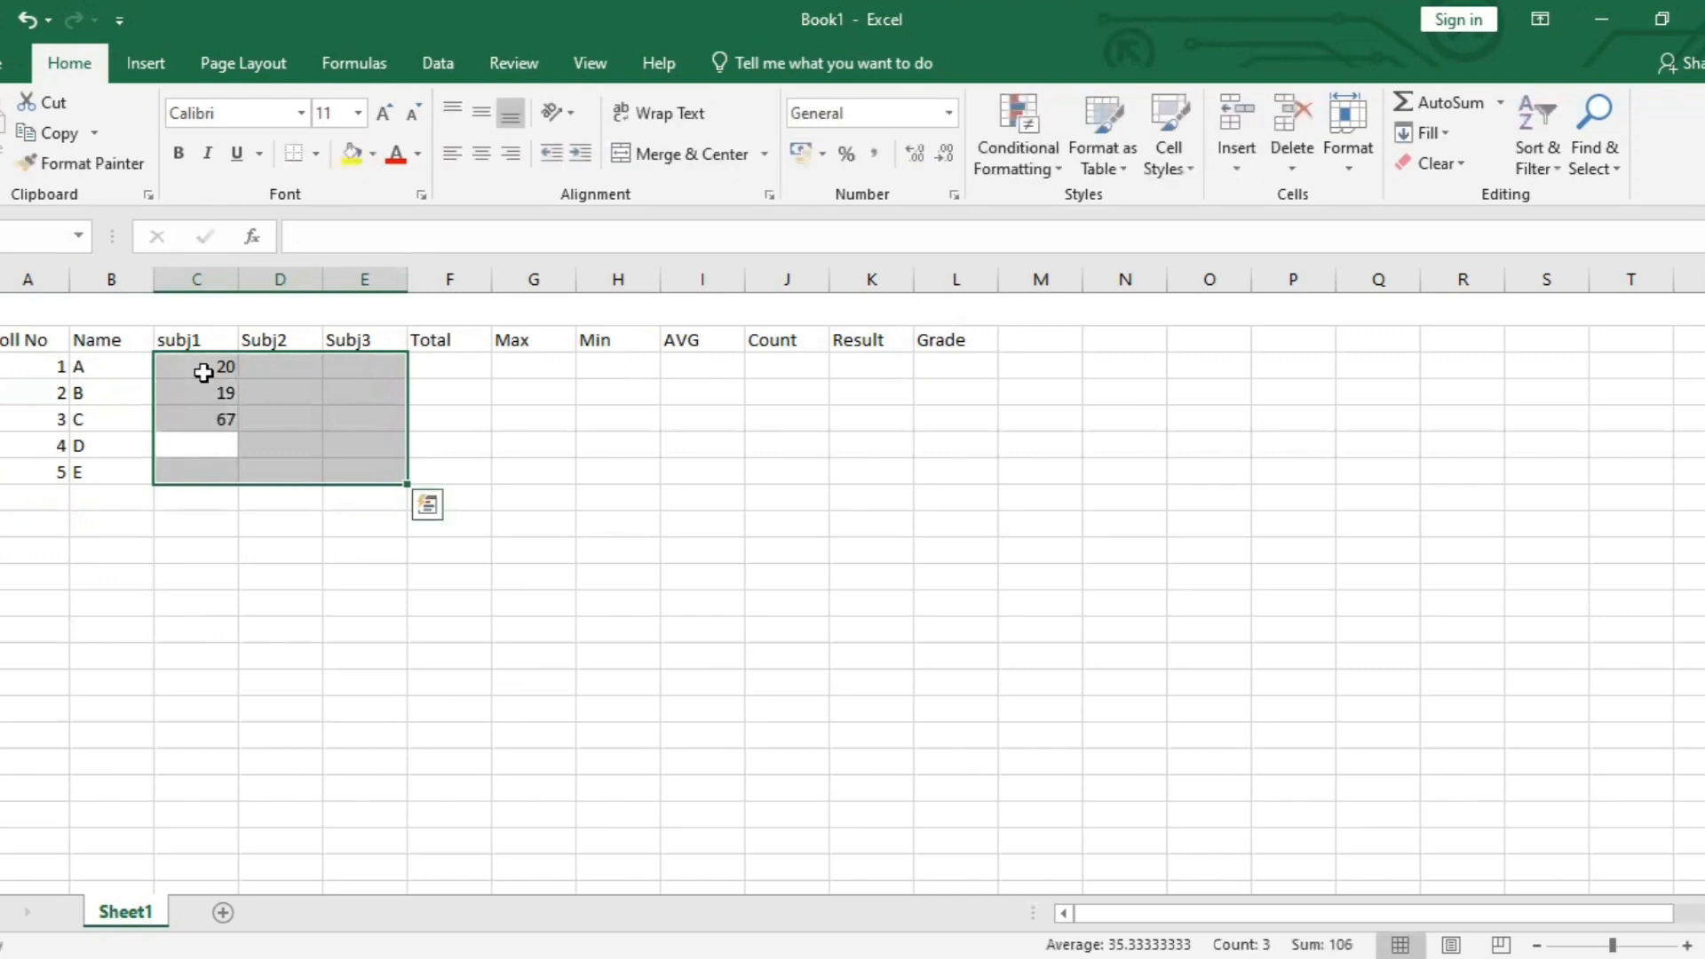
{"action": "type", "text": "36"}
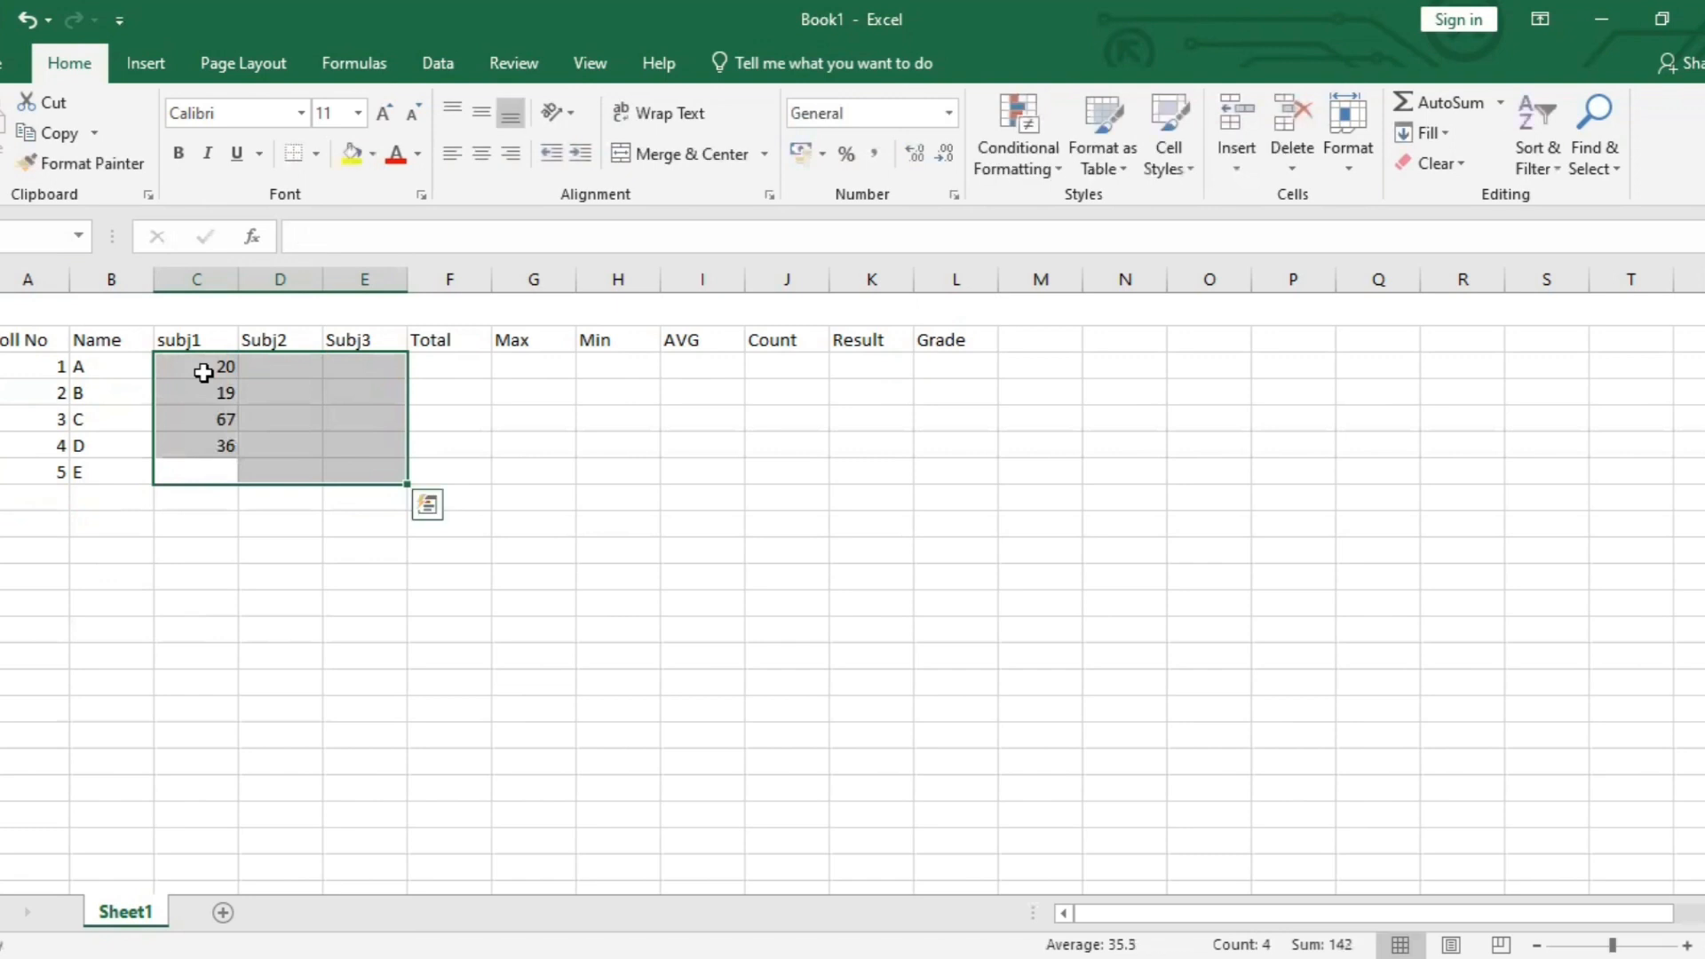
{"action": "type", "text": "28"}
{"action": "key", "text": "Return"}
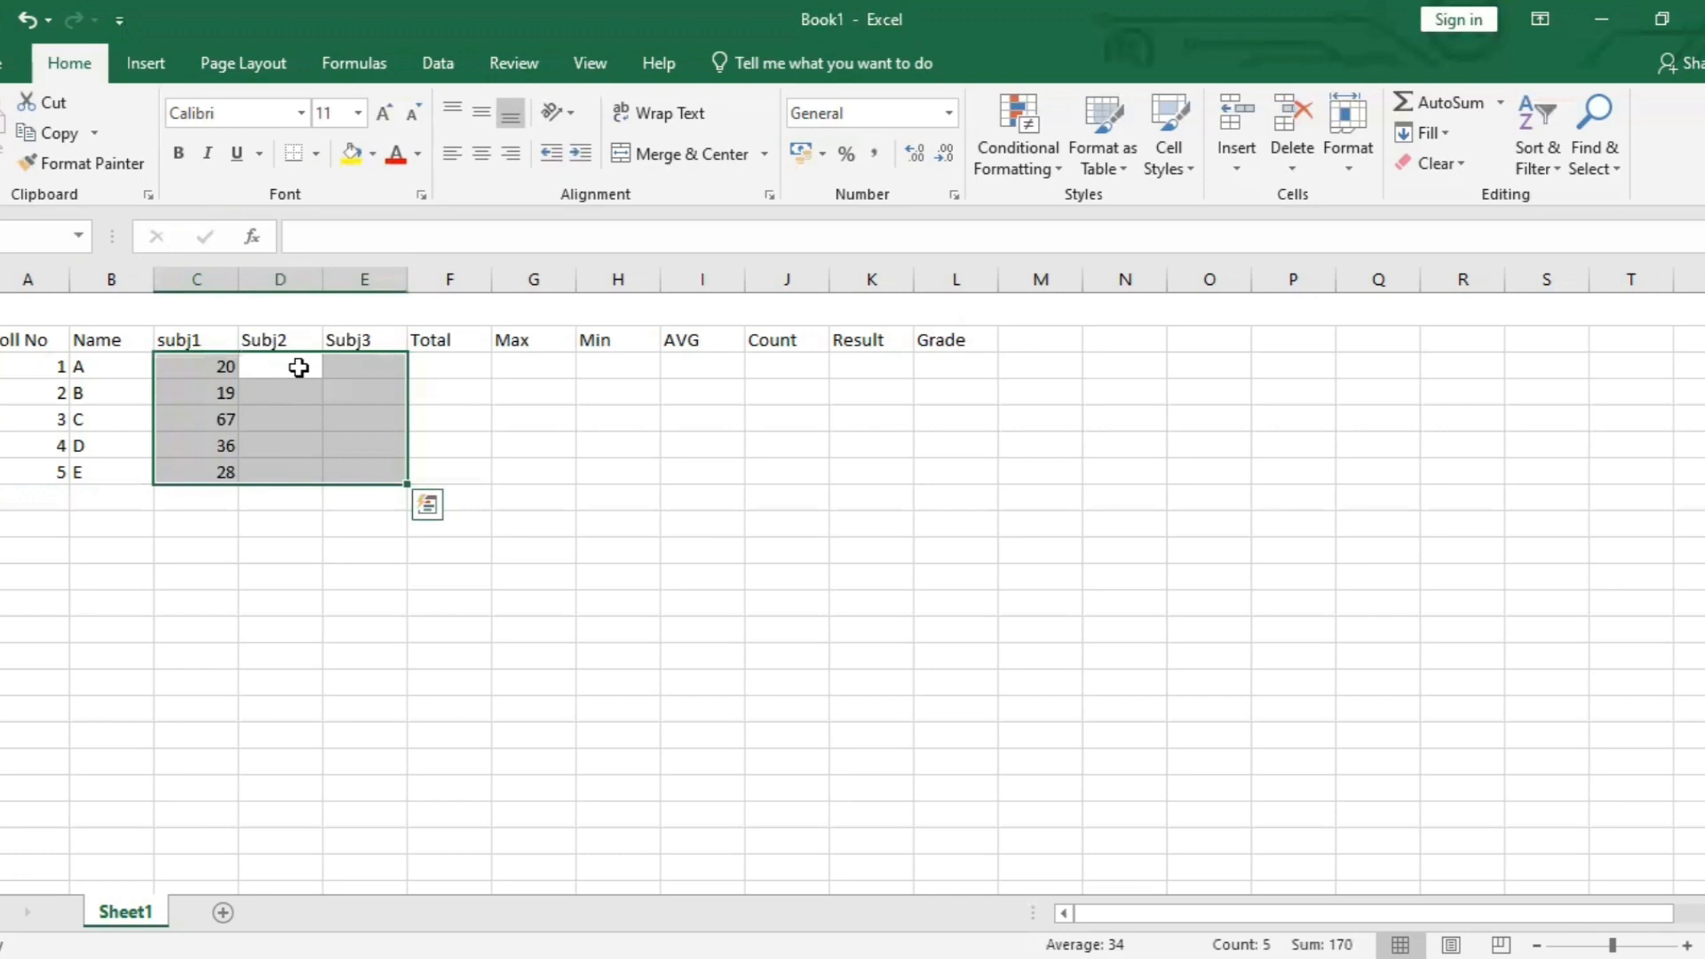
Enter the Subj2 marks 67, 37, 19, 46 and 89 for students A to E.
{"action": "type", "text": "67"}
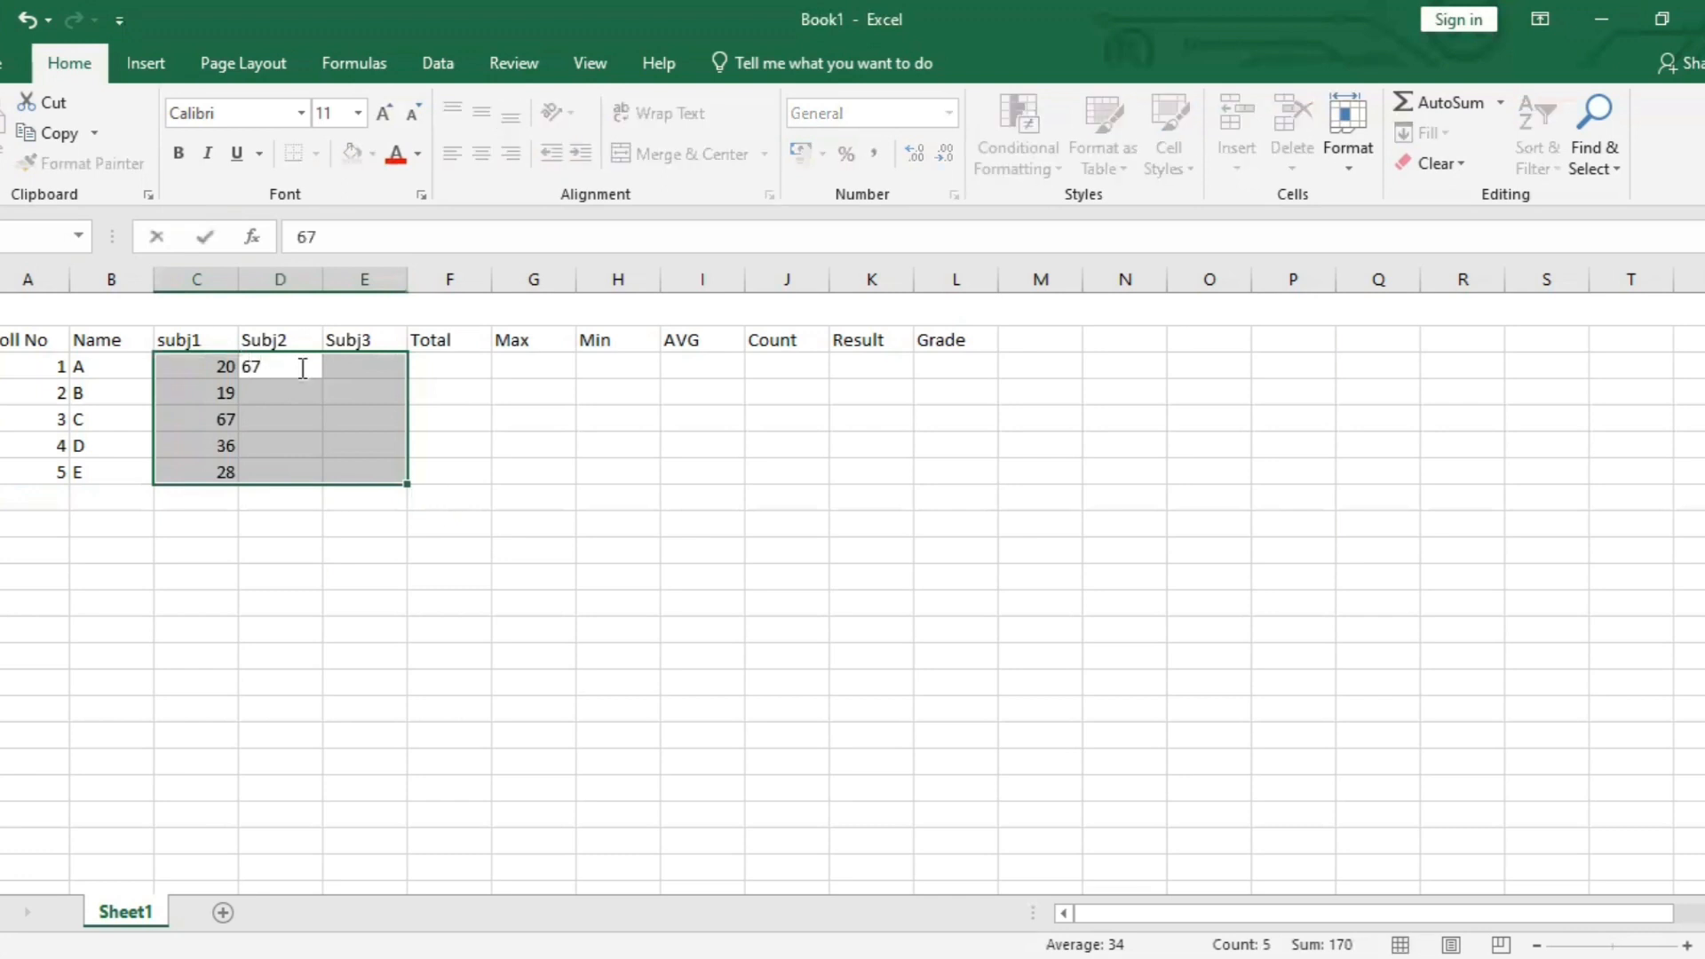
{"action": "key", "text": "Return"}
{"action": "type", "text": "37"}
{"action": "key", "text": "Return"}
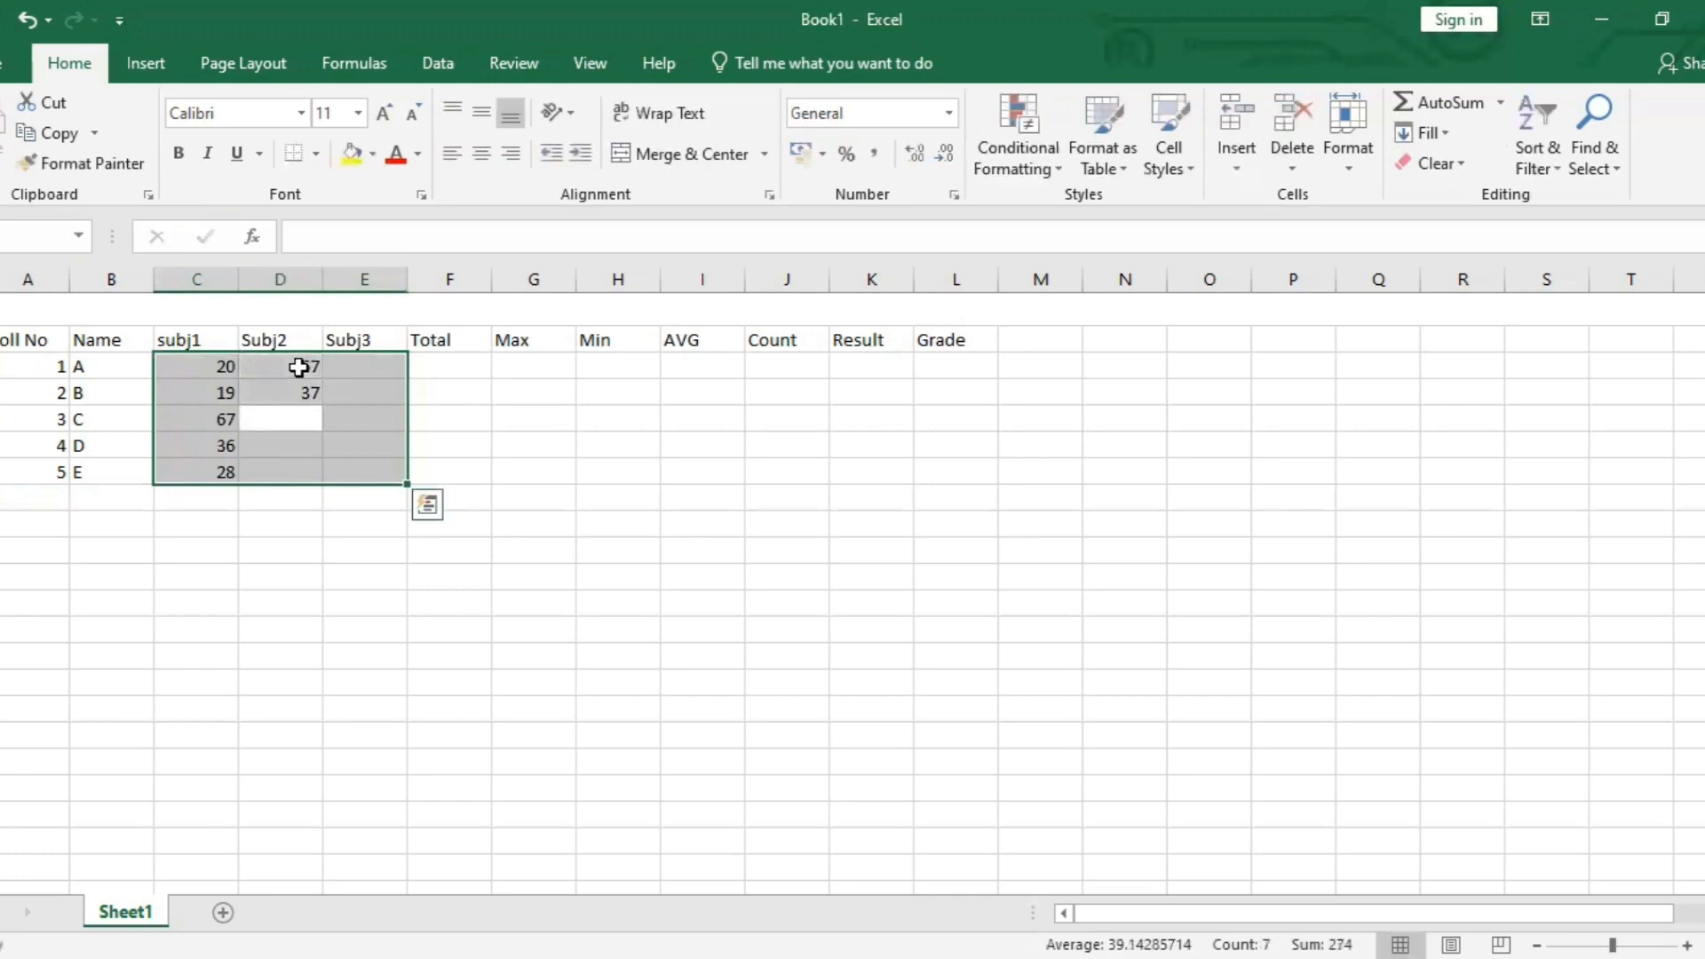
{"action": "type", "text": "19"}
{"action": "key", "text": "Return"}
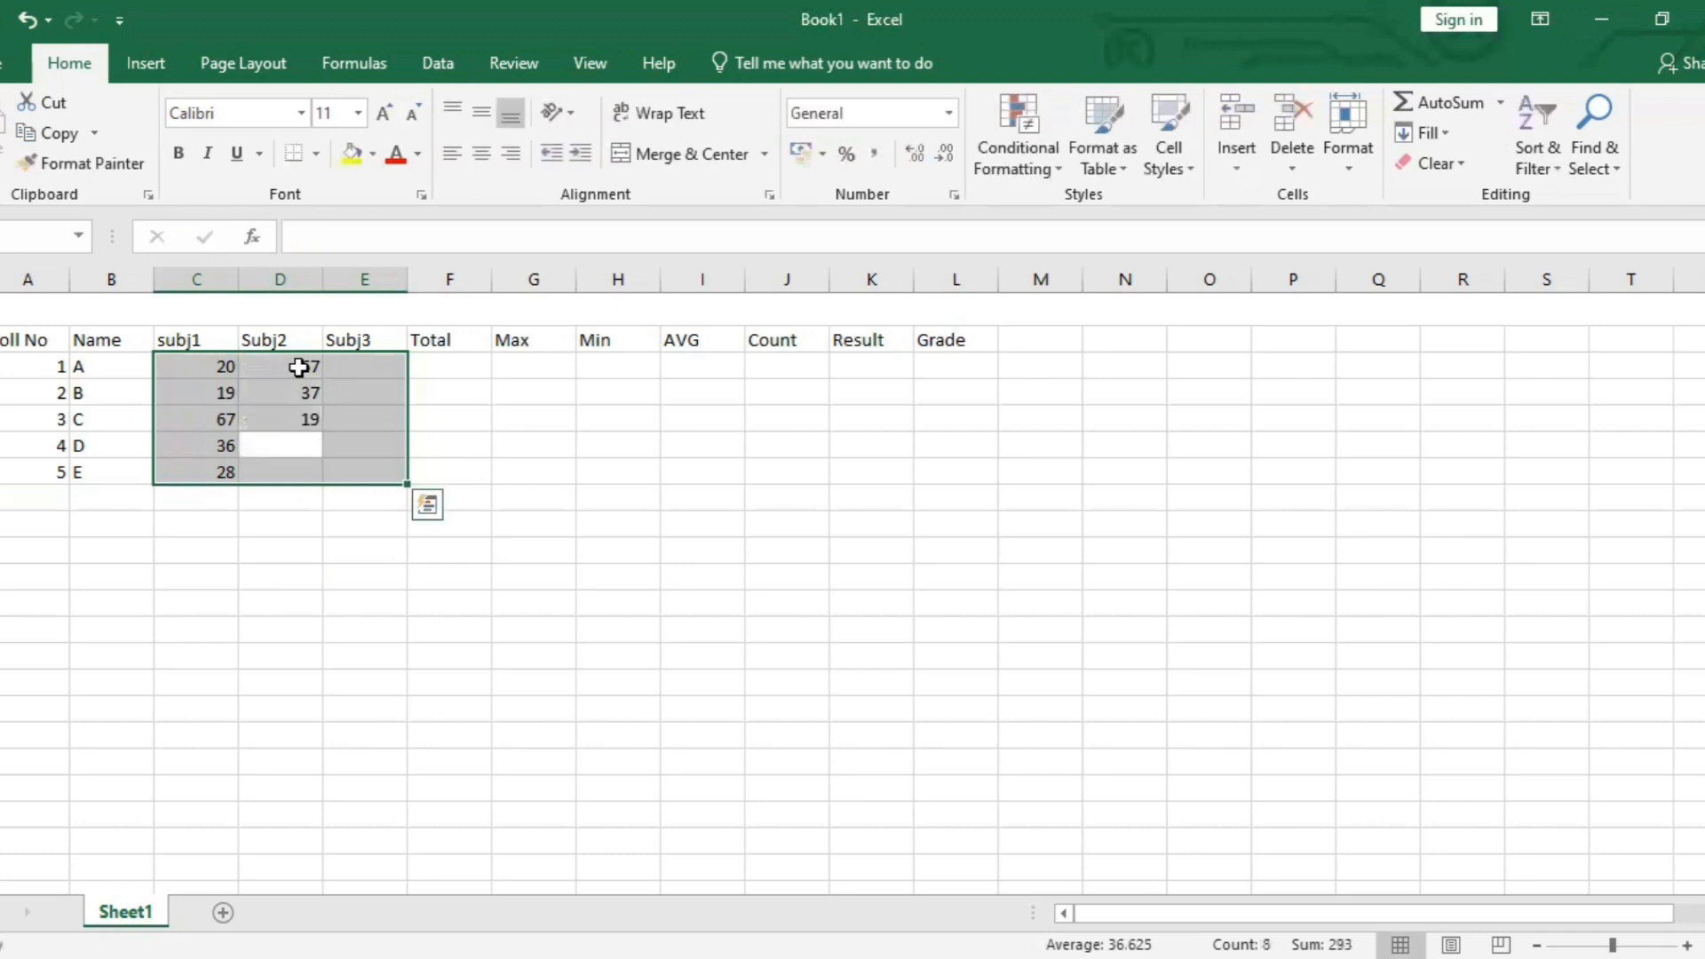
{"action": "type", "text": "46"}
{"action": "key", "text": "Return"}
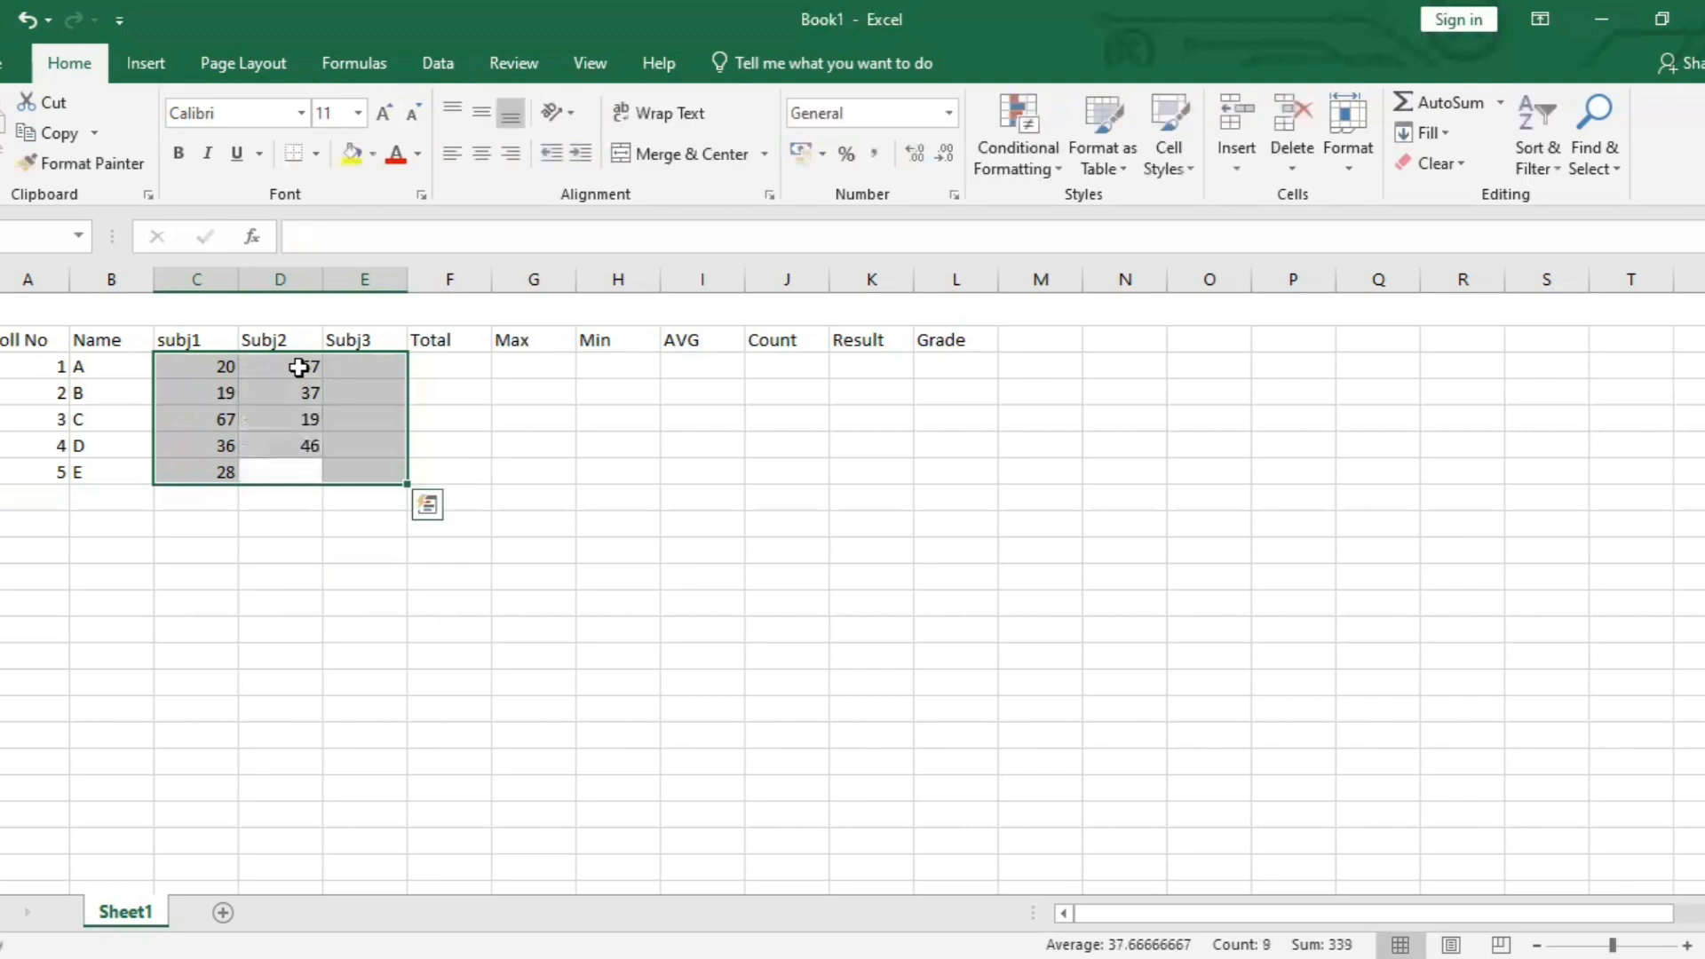
{"action": "type", "text": "89"}
{"action": "key", "text": "Return"}
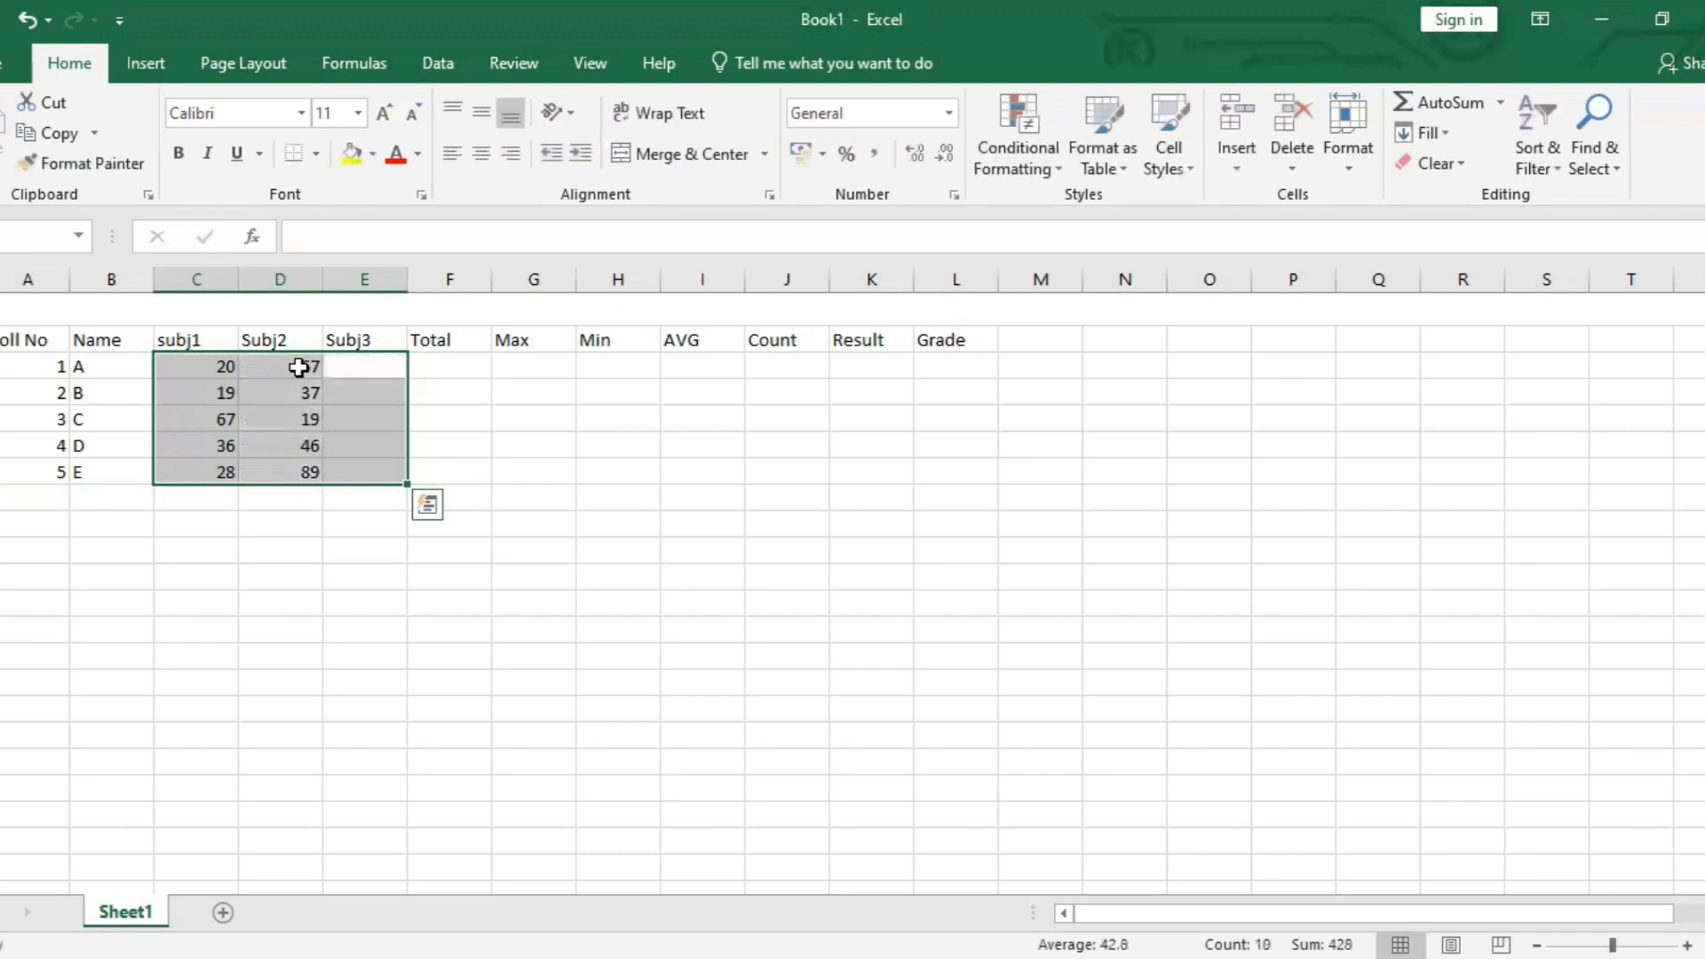
Enter the Subj3 marks 49, 89, 50, 68 and 88 for students A to E and deselect the marks range.
{"action": "type", "text": "49"}
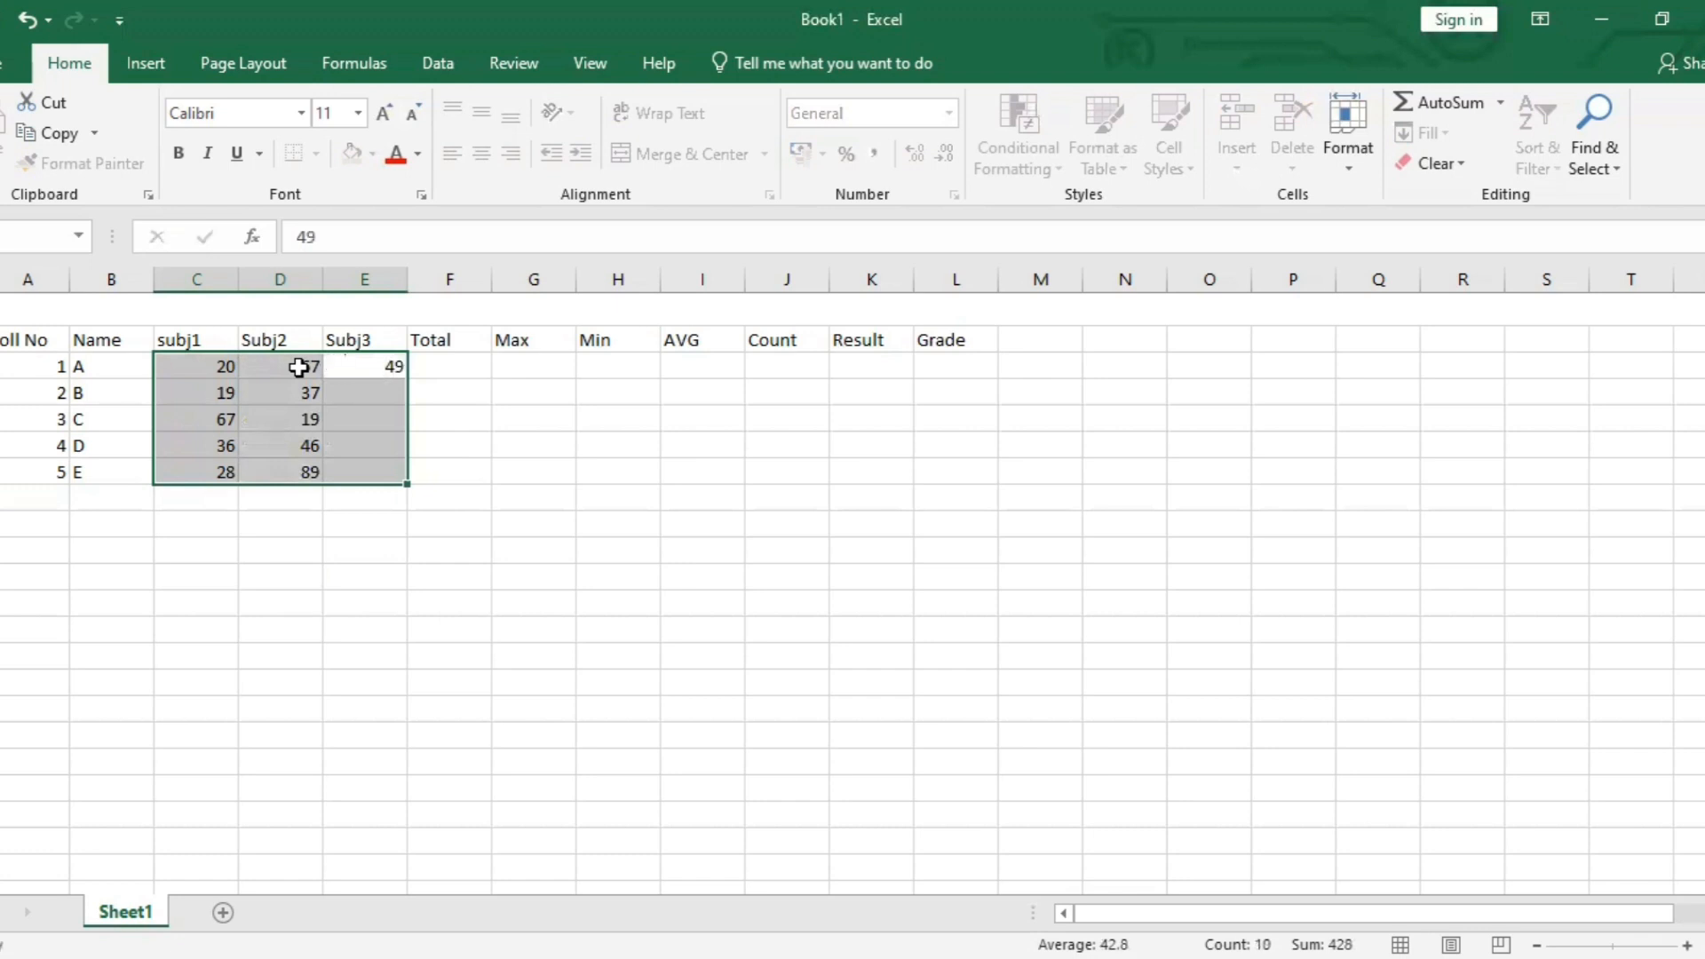
{"action": "key", "text": "Return"}
{"action": "type", "text": "89"}
{"action": "key", "text": "Return"}
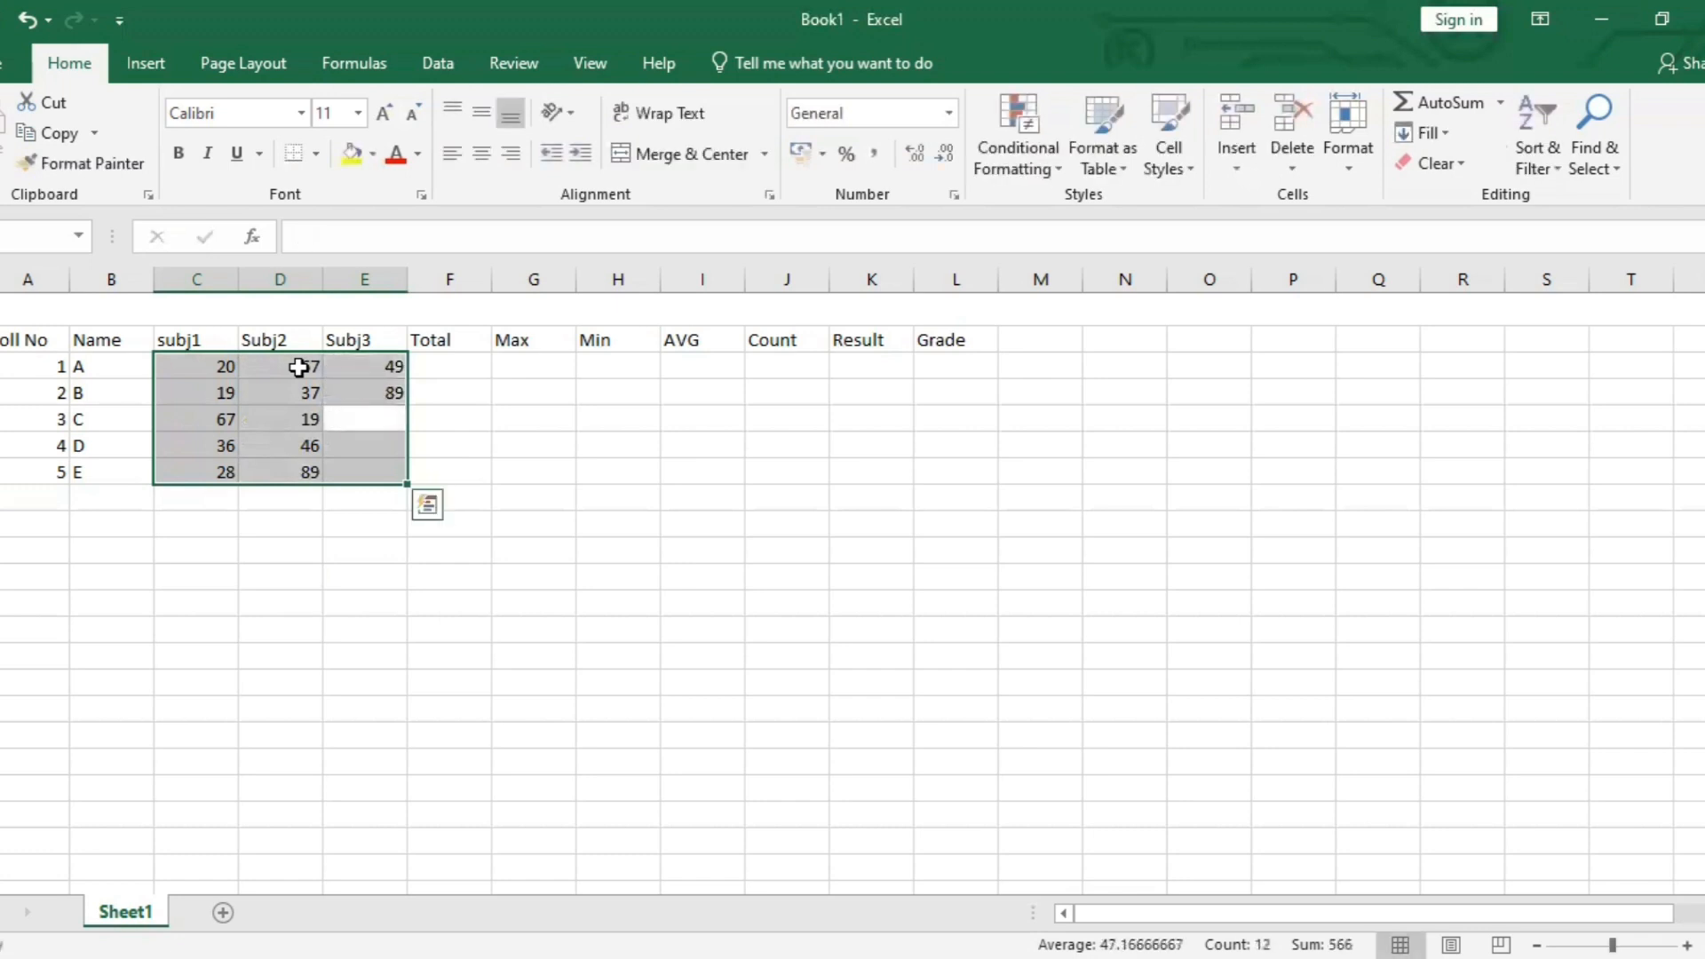
{"action": "type", "text": "50"}
{"action": "key", "text": "Return"}
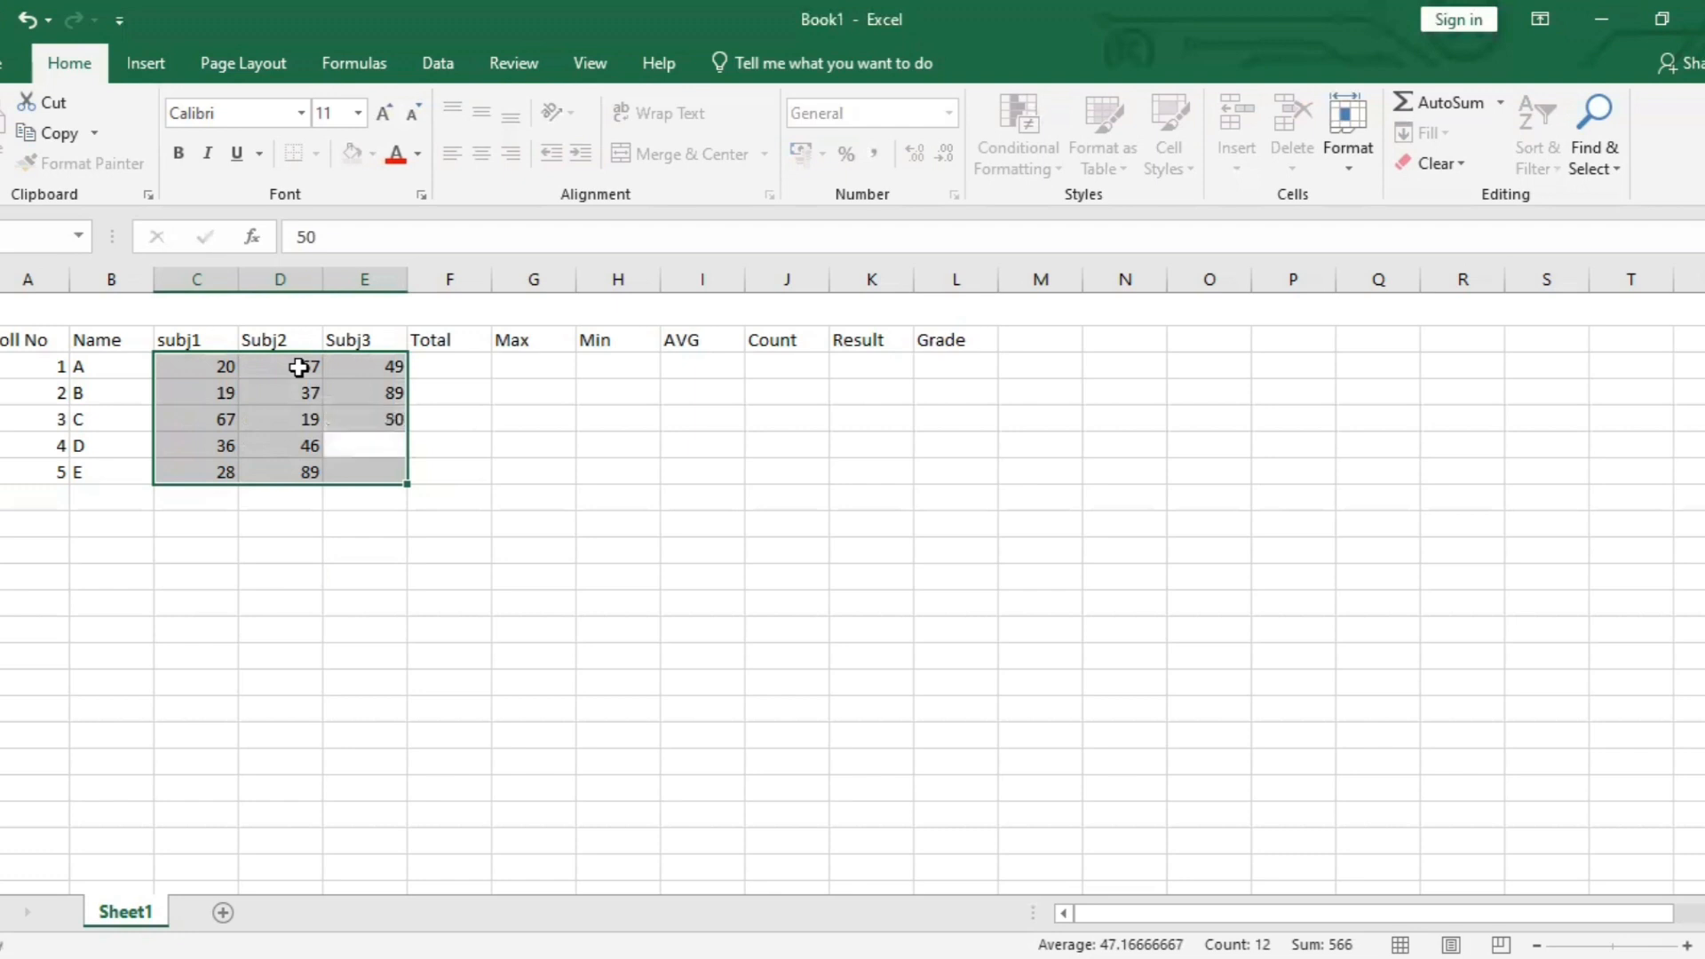
{"action": "type", "text": "68"}
{"action": "key", "text": "Return"}
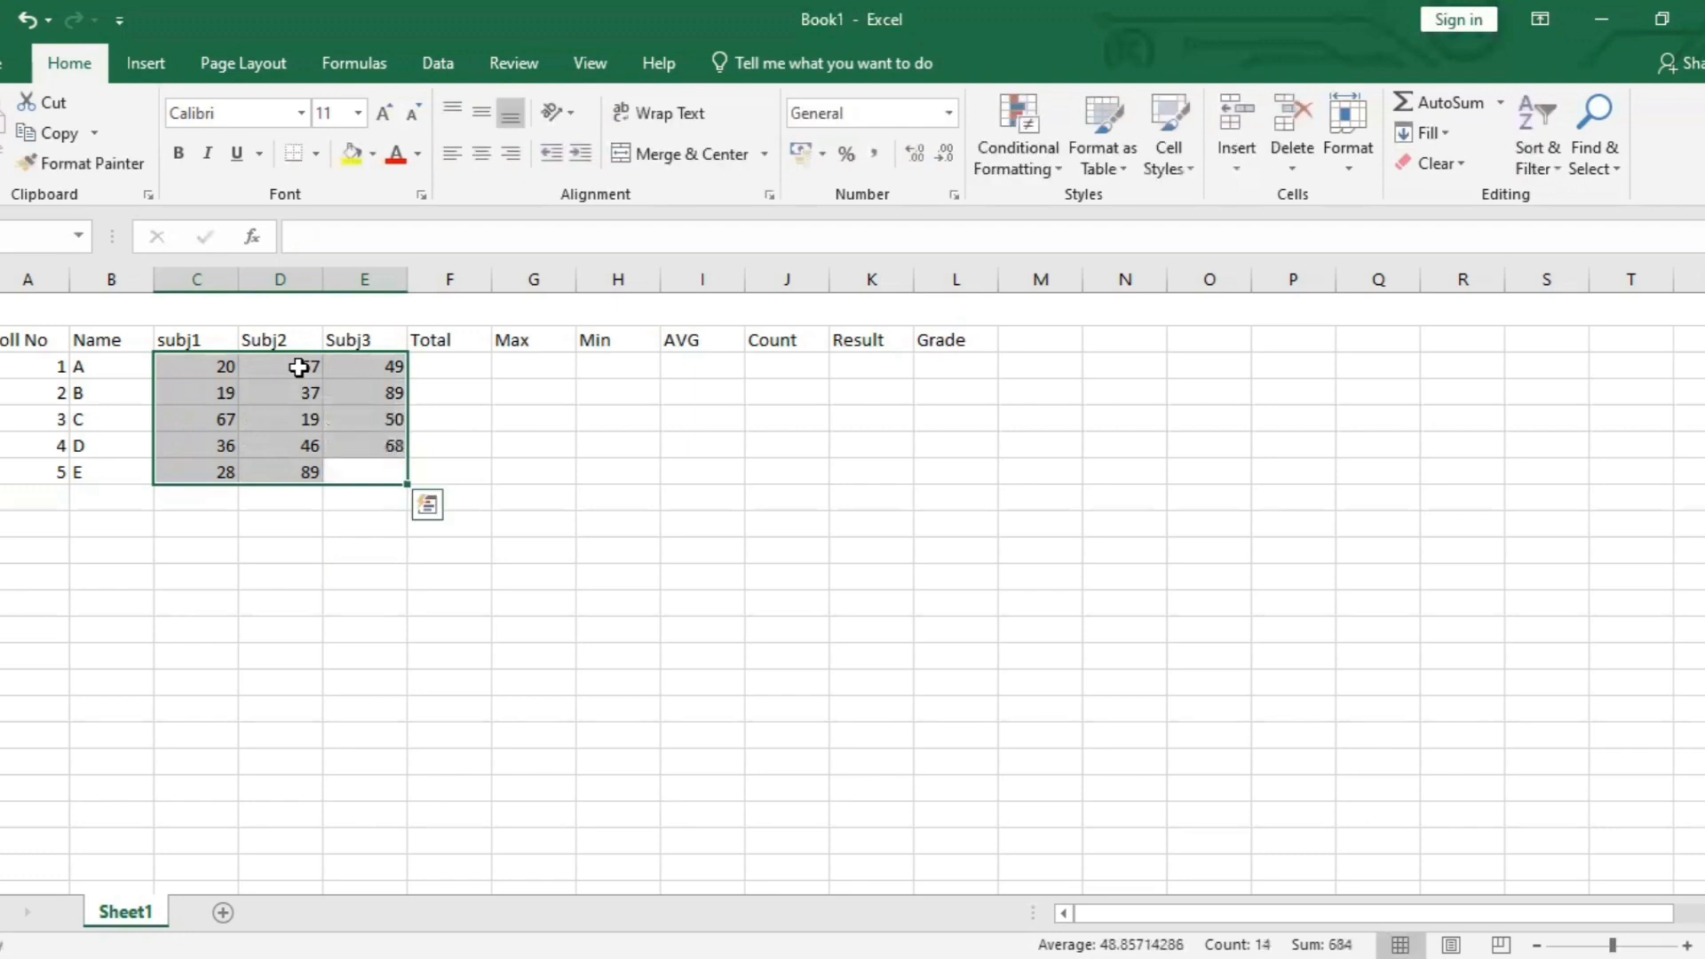
{"action": "type", "text": "89"}
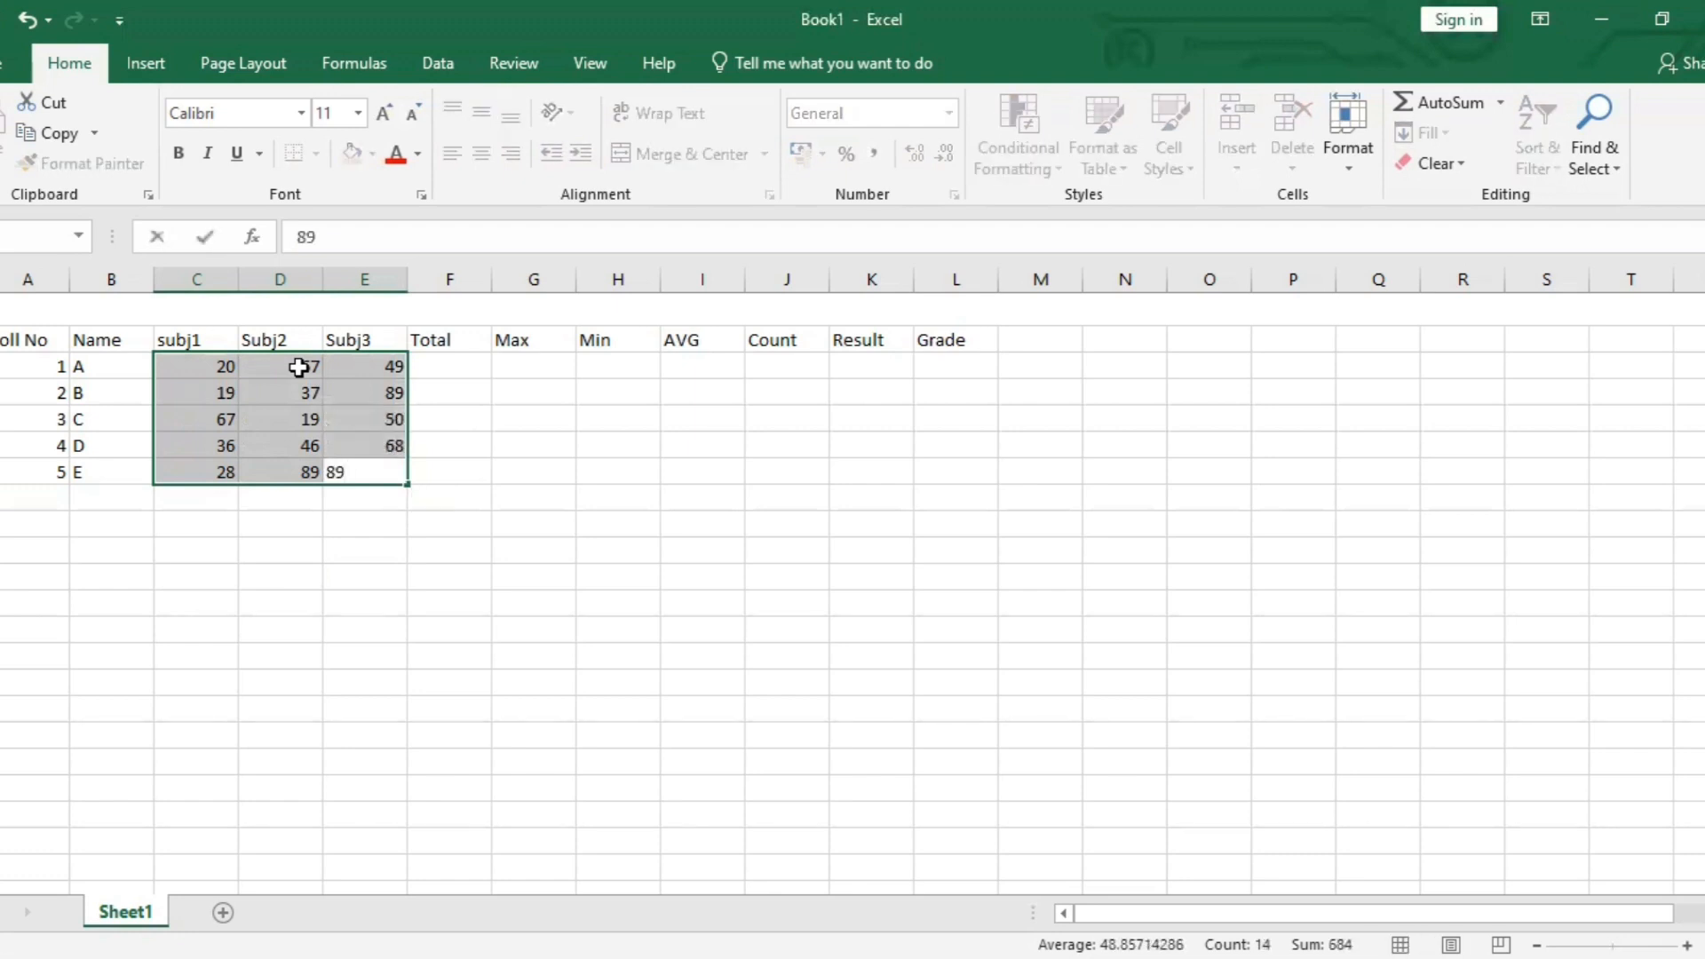
{"action": "key", "text": "BackSpace"}
{"action": "type", "text": "8"}
{"action": "key", "text": "Return"}
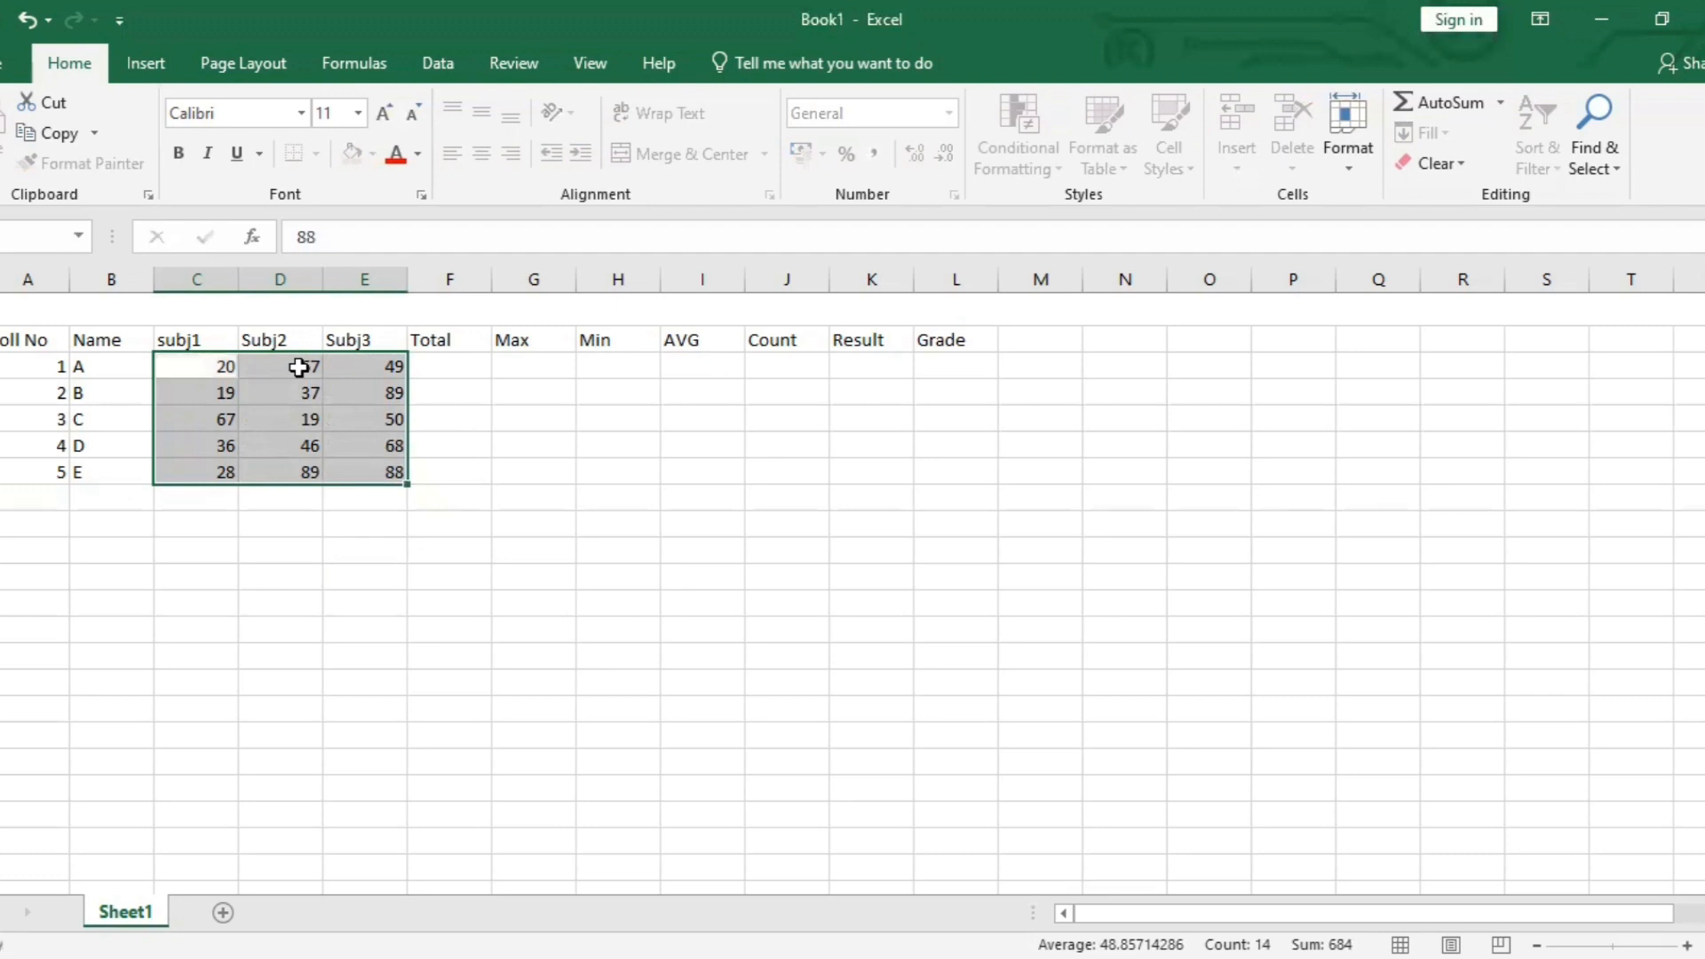
{"action": "left_click", "coordinate": [298, 367]}
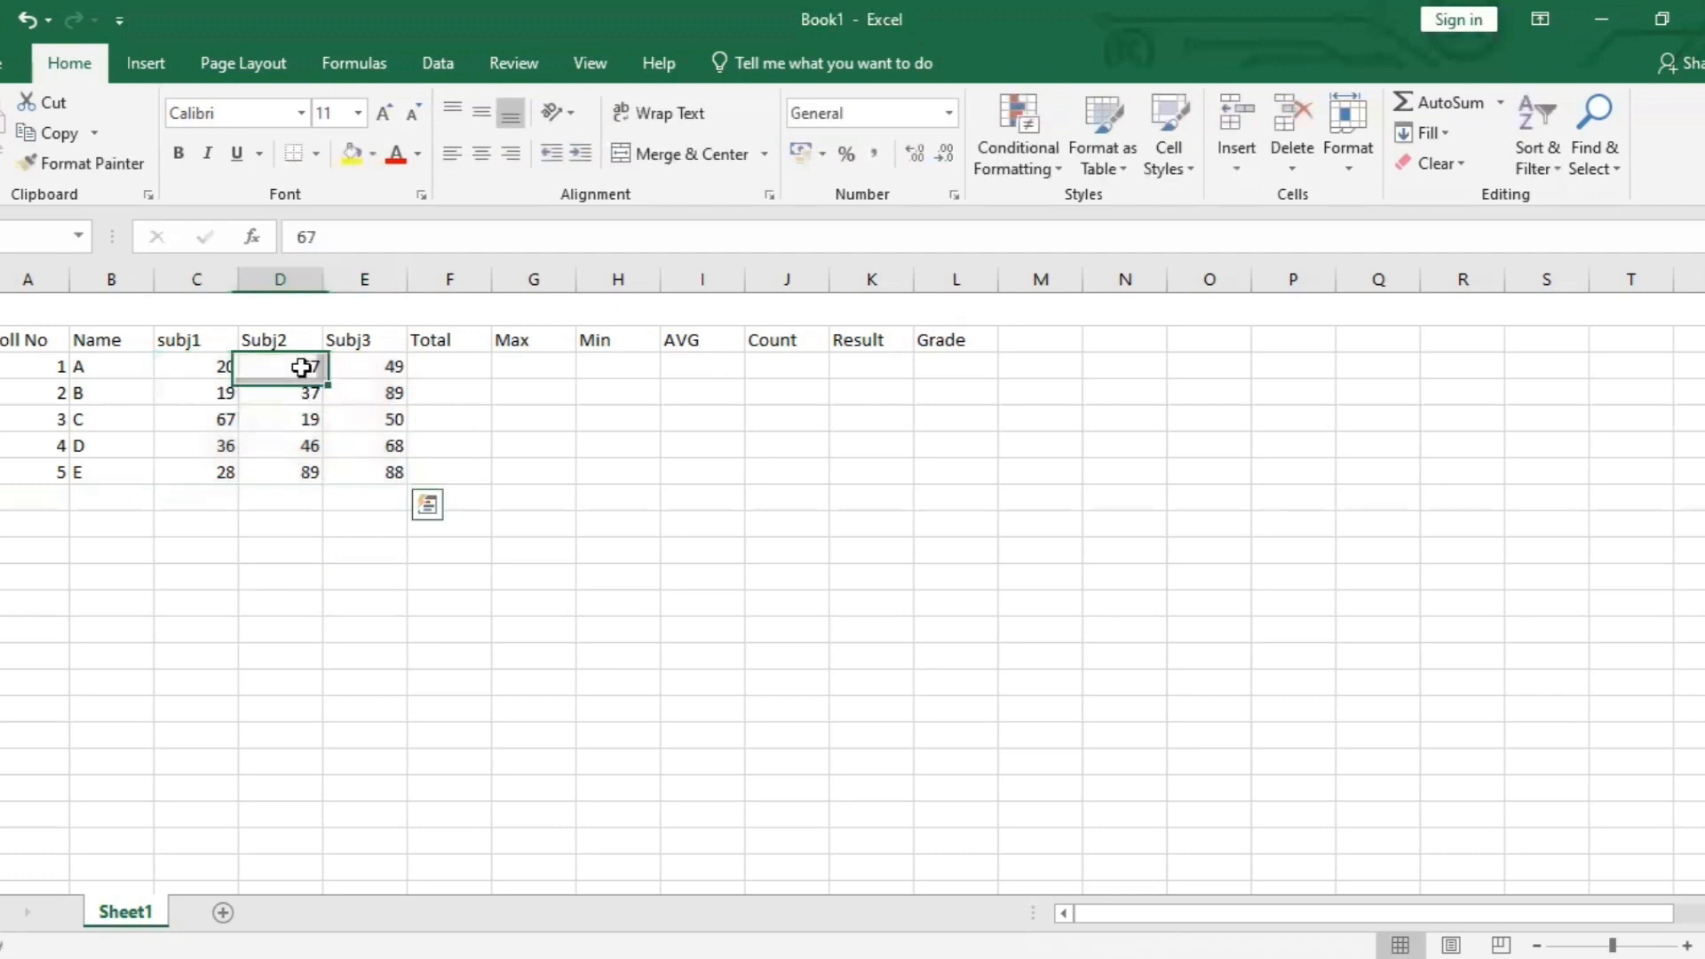
{"action": "left_click", "coordinate": [222, 372]}
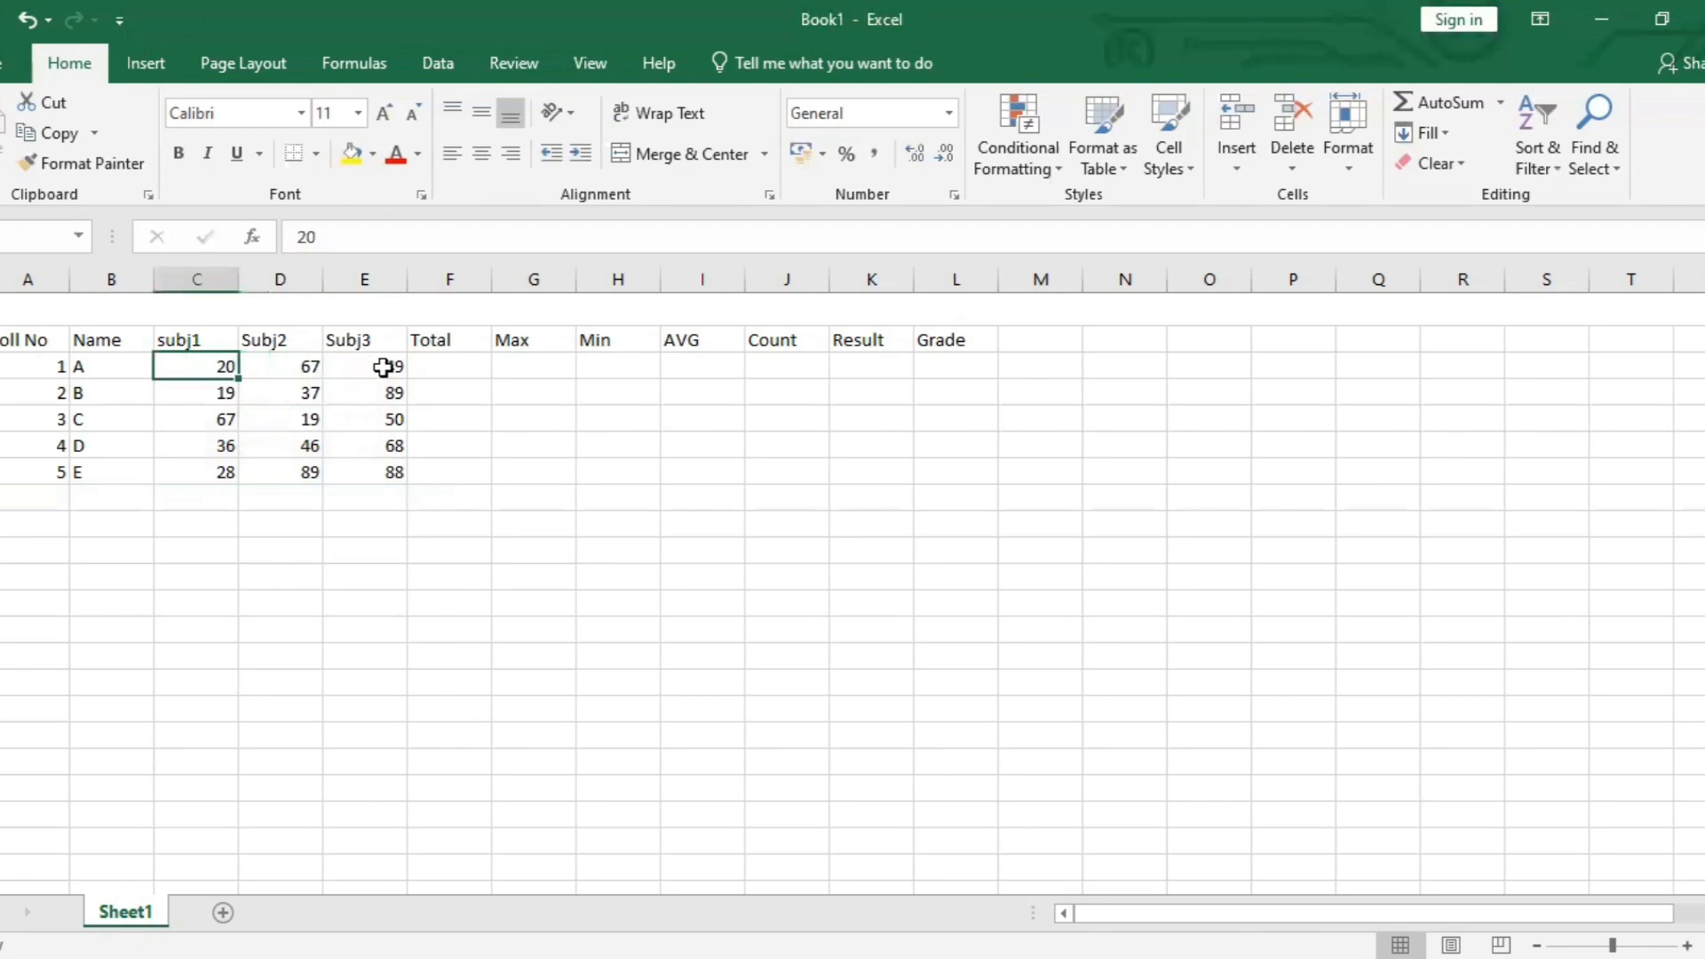
Calculate student A's Total in F3 by adding the three subject marks with the formula =C3+D3+E3.
{"action": "left_click", "coordinate": [478, 367]}
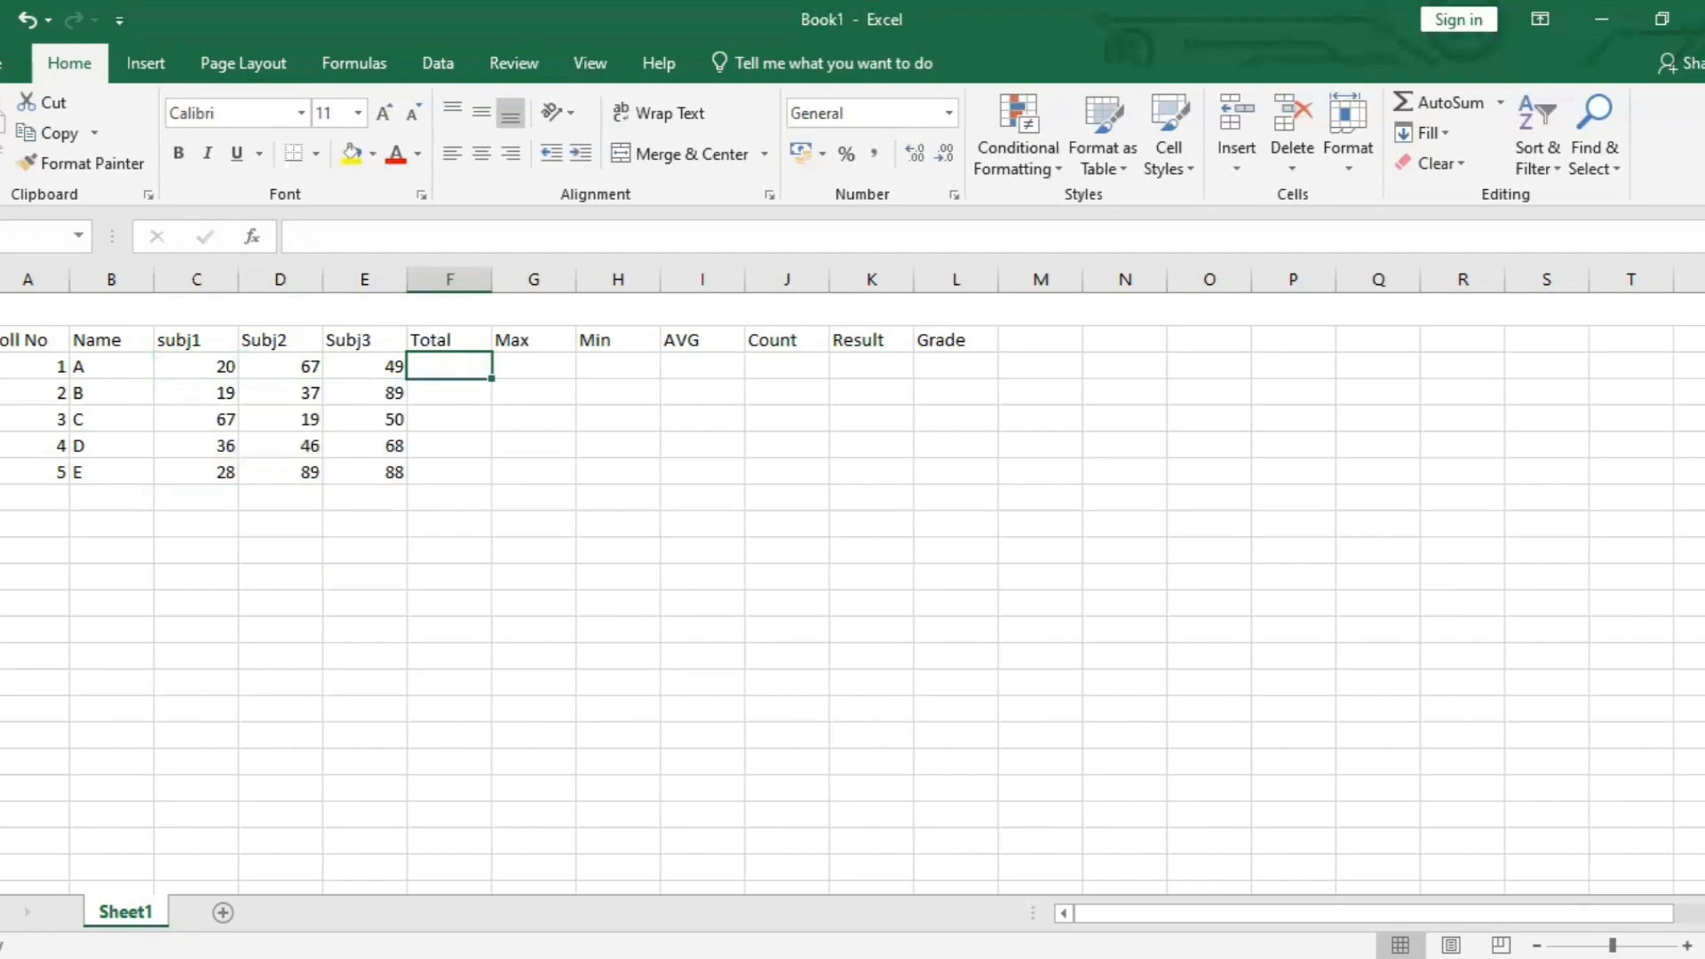
{"action": "mouse_move", "coordinate": [1613, 946]}
{"action": "left_mouse_down"}
{"action": "mouse_move", "coordinate": [1655, 946]}
{"action": "mouse_move", "coordinate": [1631, 946]}
{"action": "left_mouse_up"}
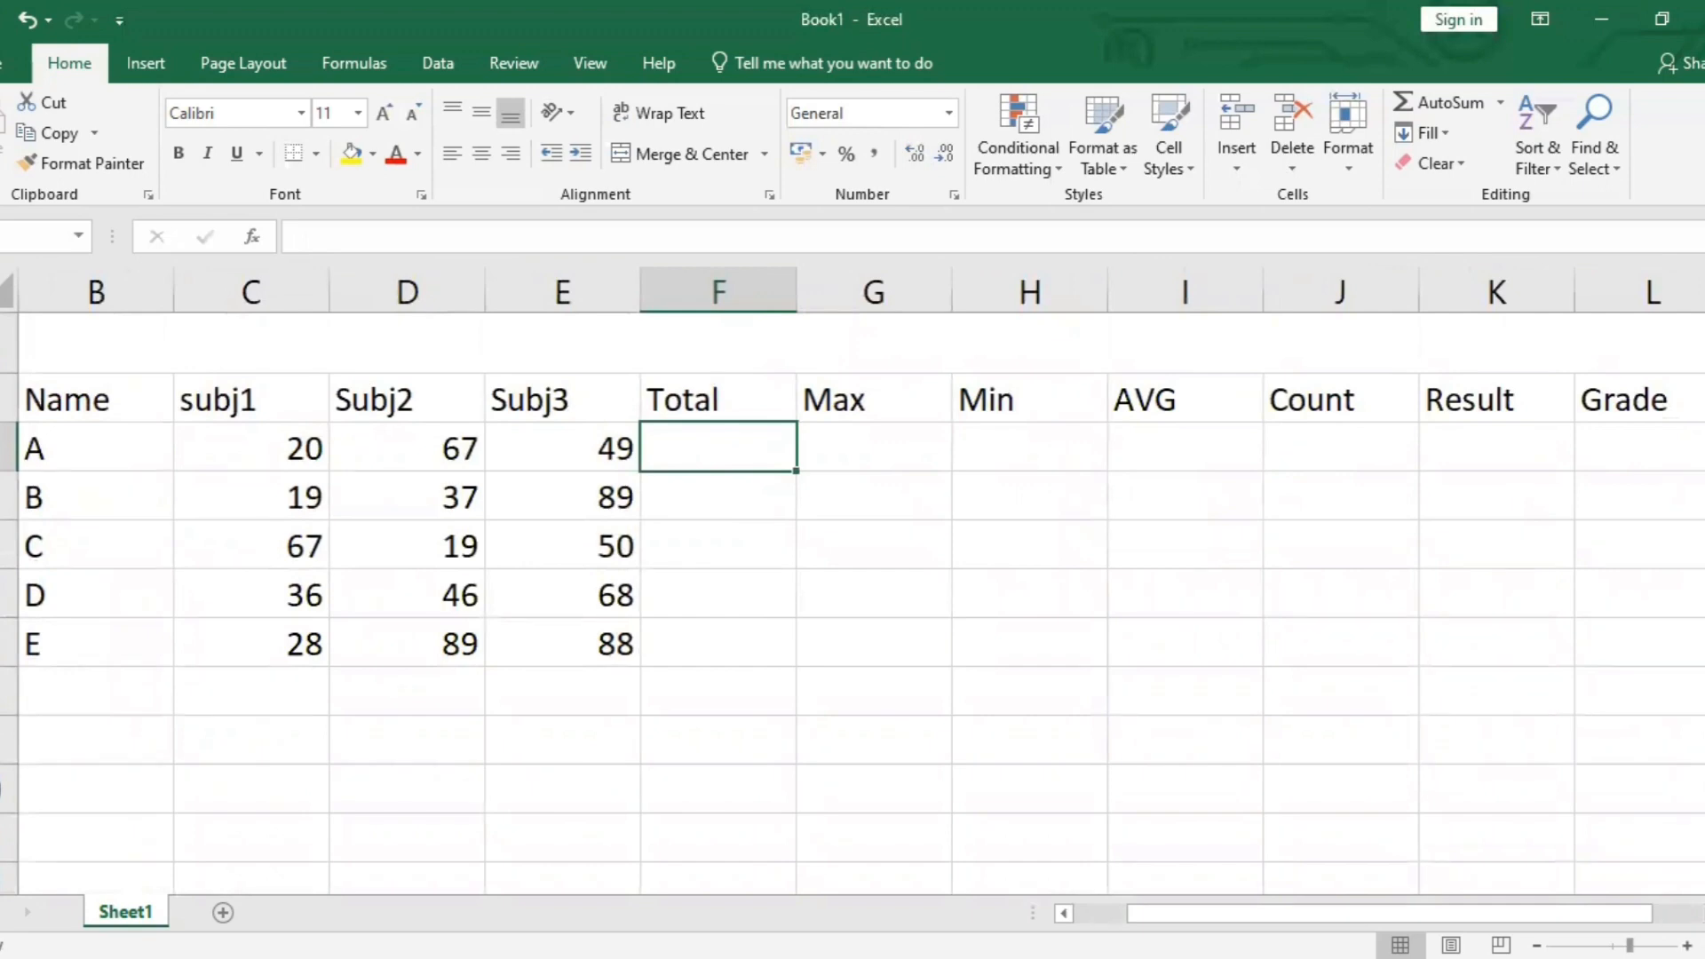
{"action": "double_click", "coordinate": [708, 446]}
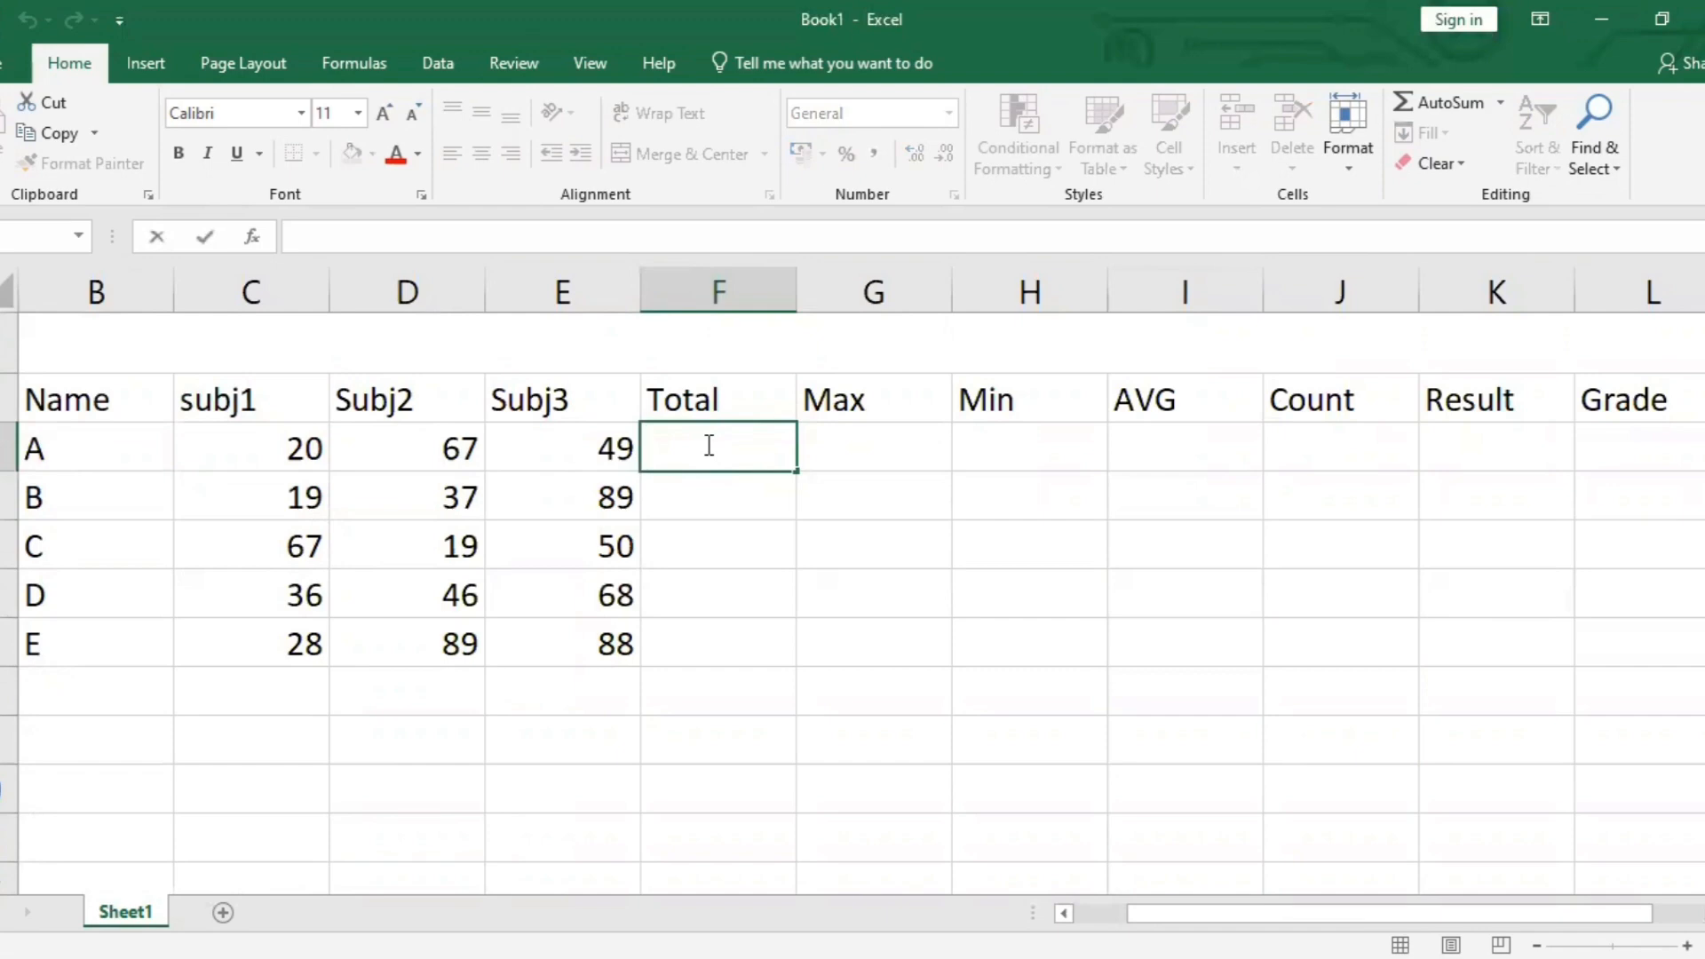
{"action": "type", "text": "="}
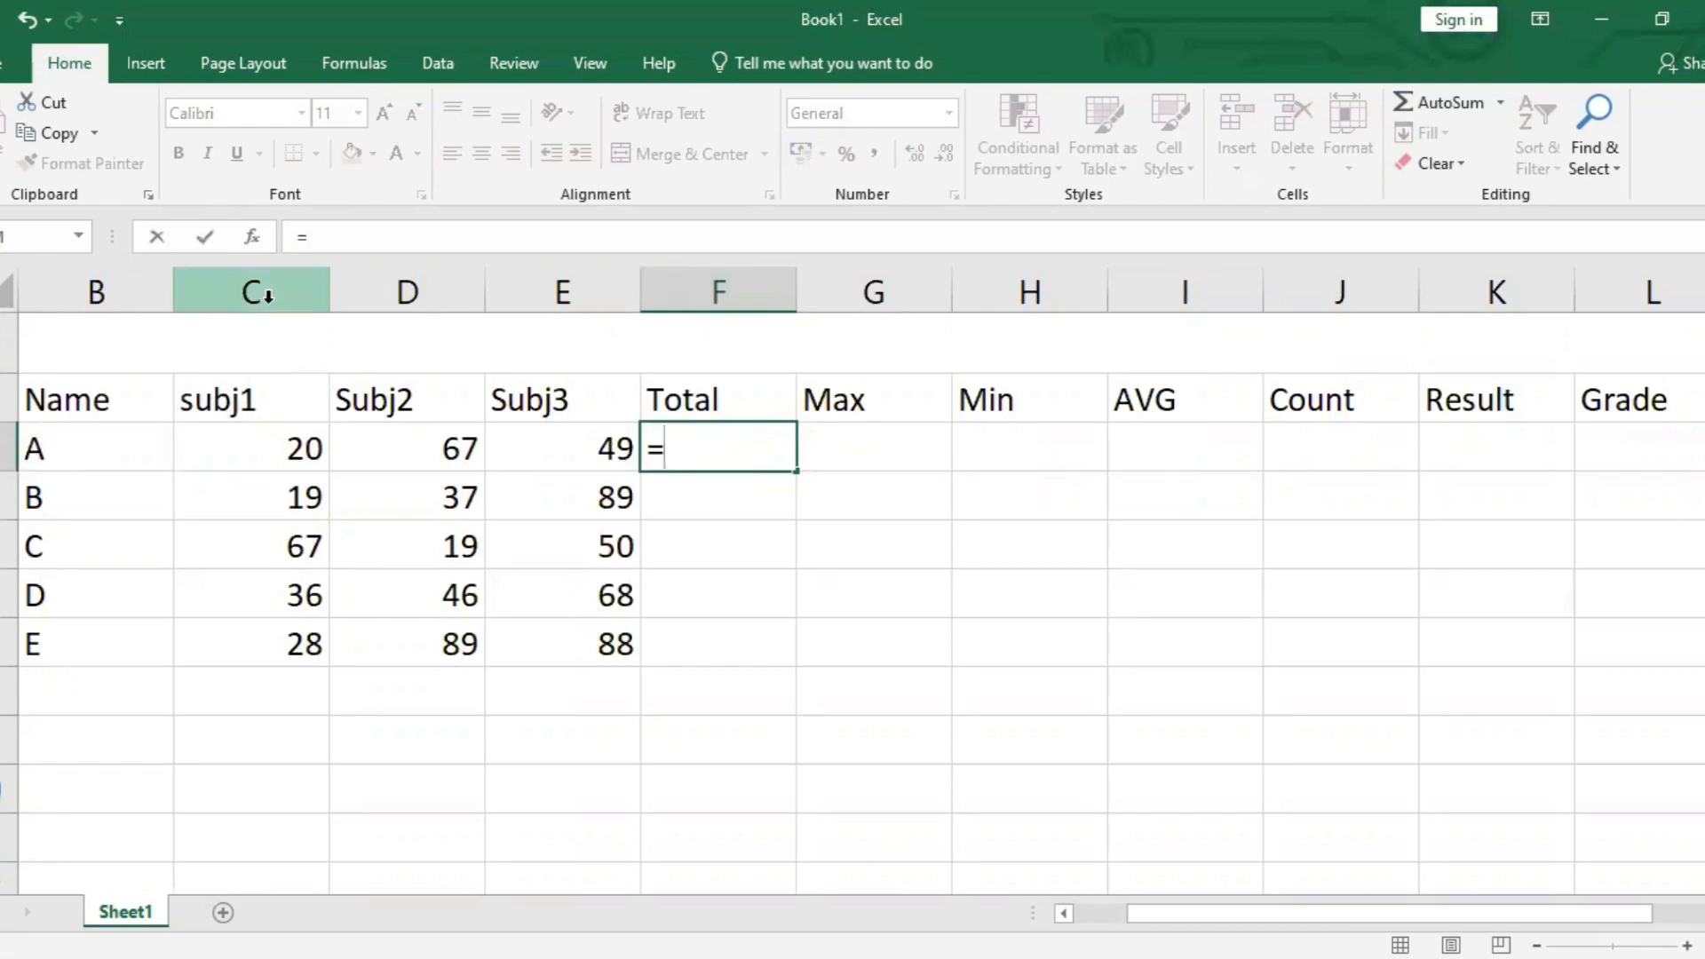
{"action": "left_click", "coordinate": [266, 455]}
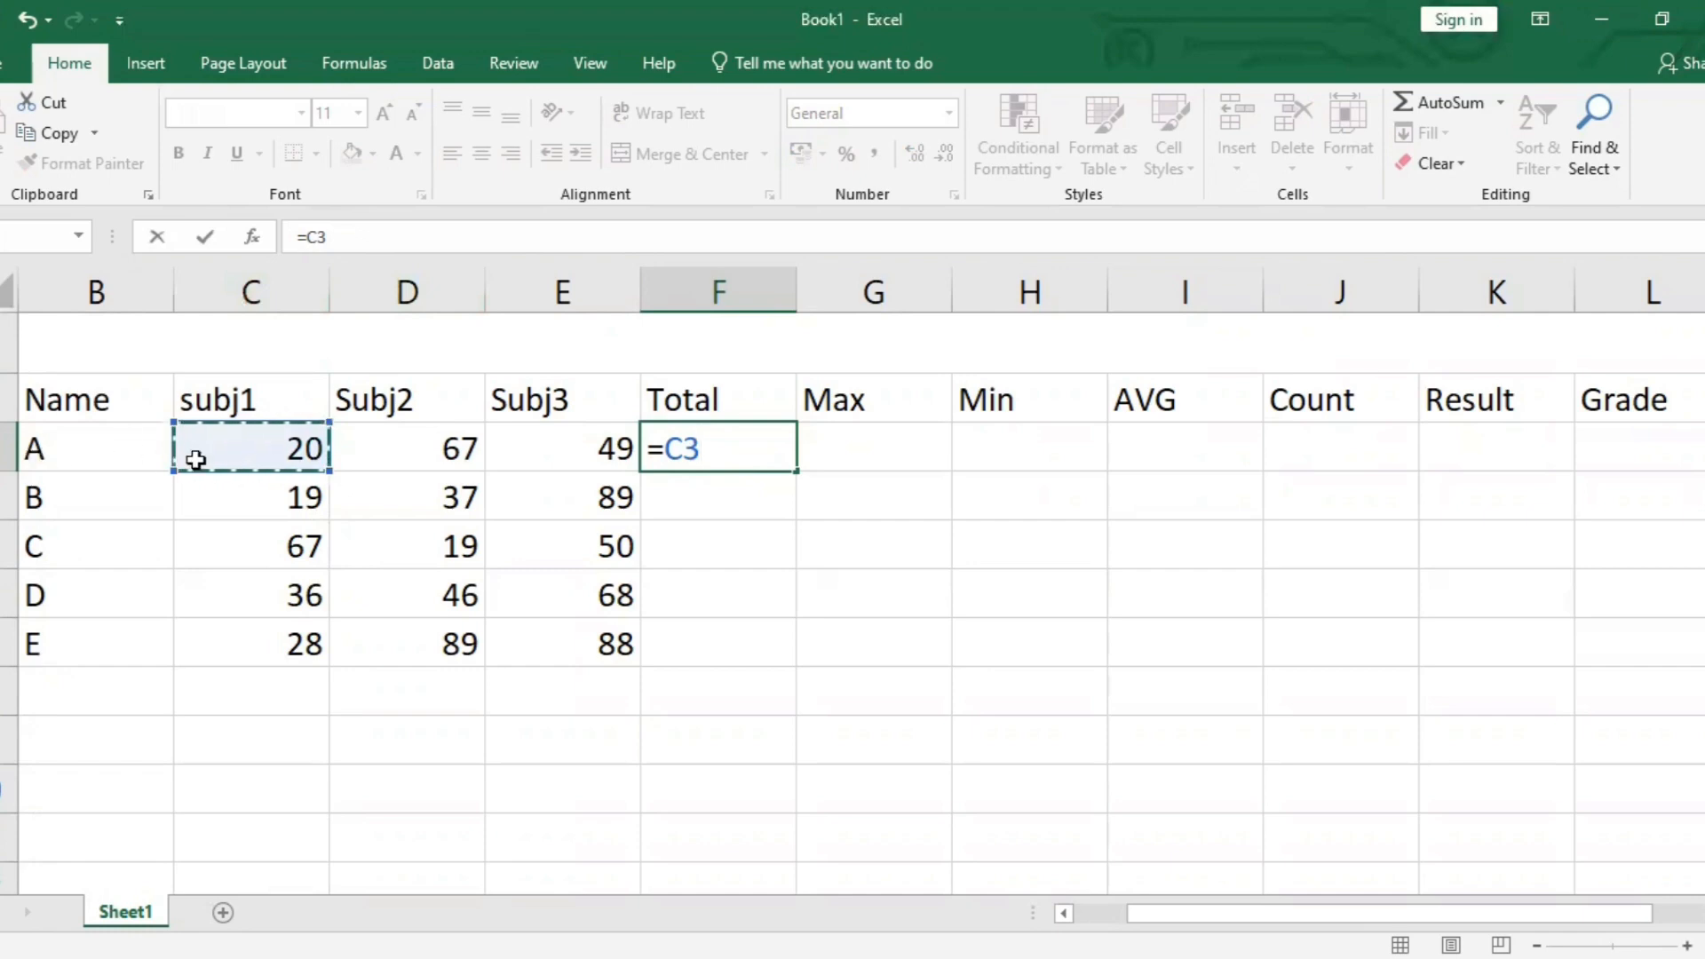
{"action": "left_click_drag", "start_coordinate": [277, 459], "coordinate": [160, 453]}
{"action": "left_click", "coordinate": [399, 453]}
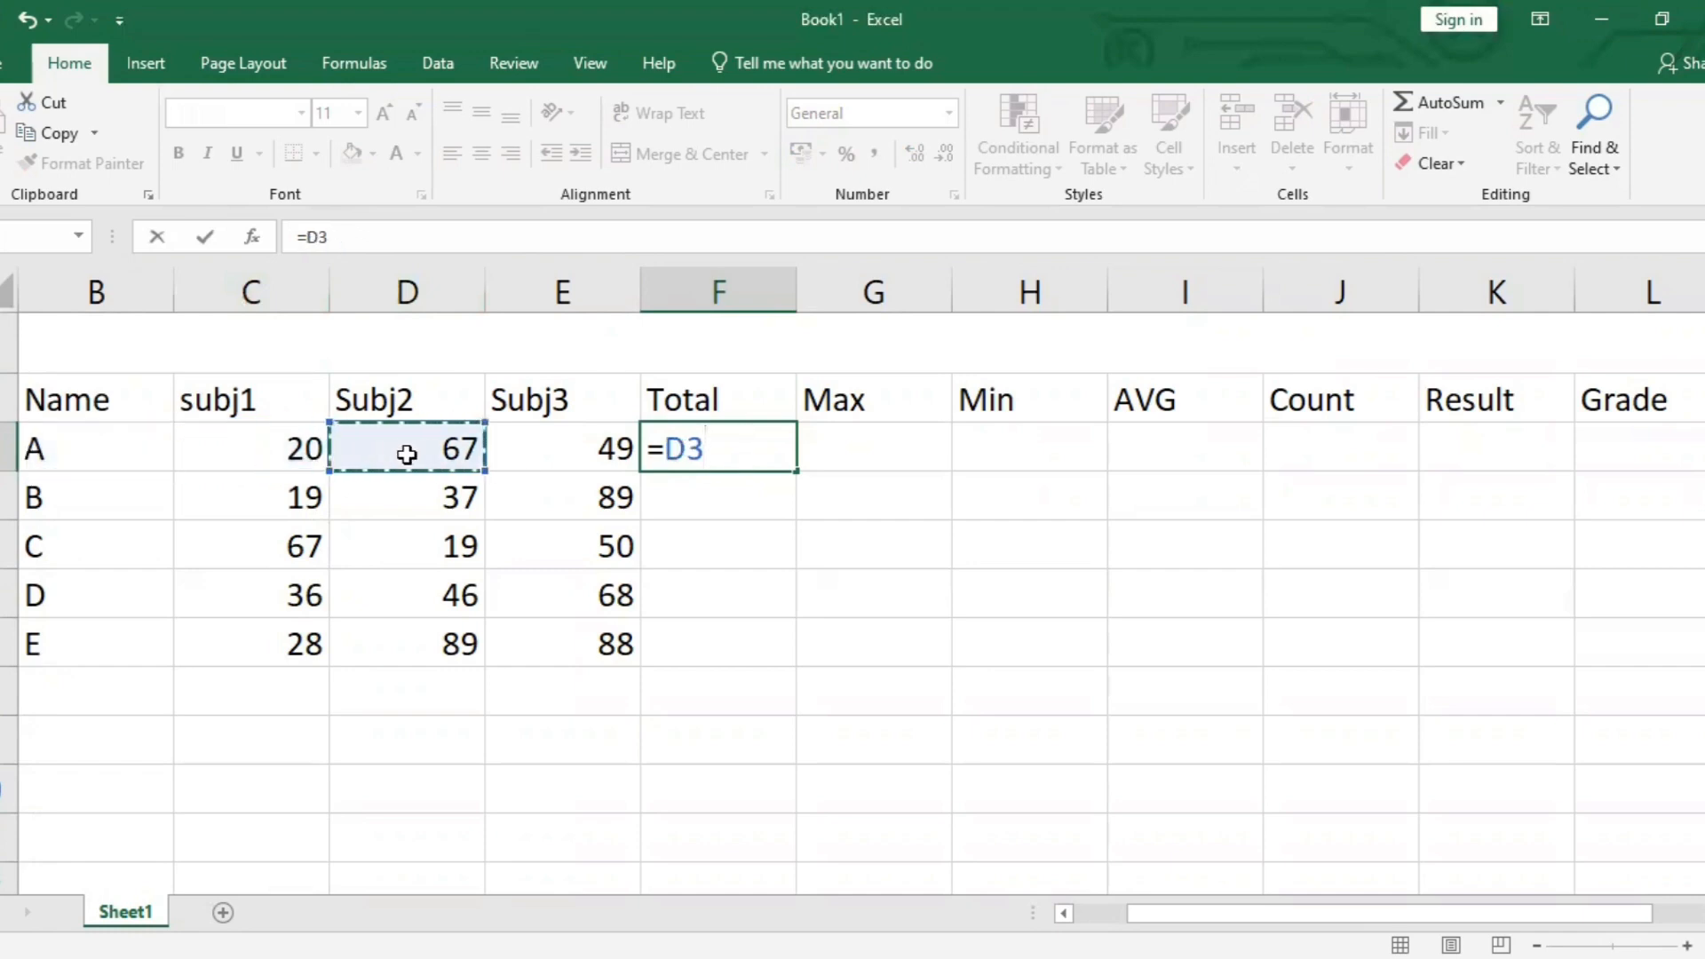
{"action": "left_click", "coordinate": [324, 446]}
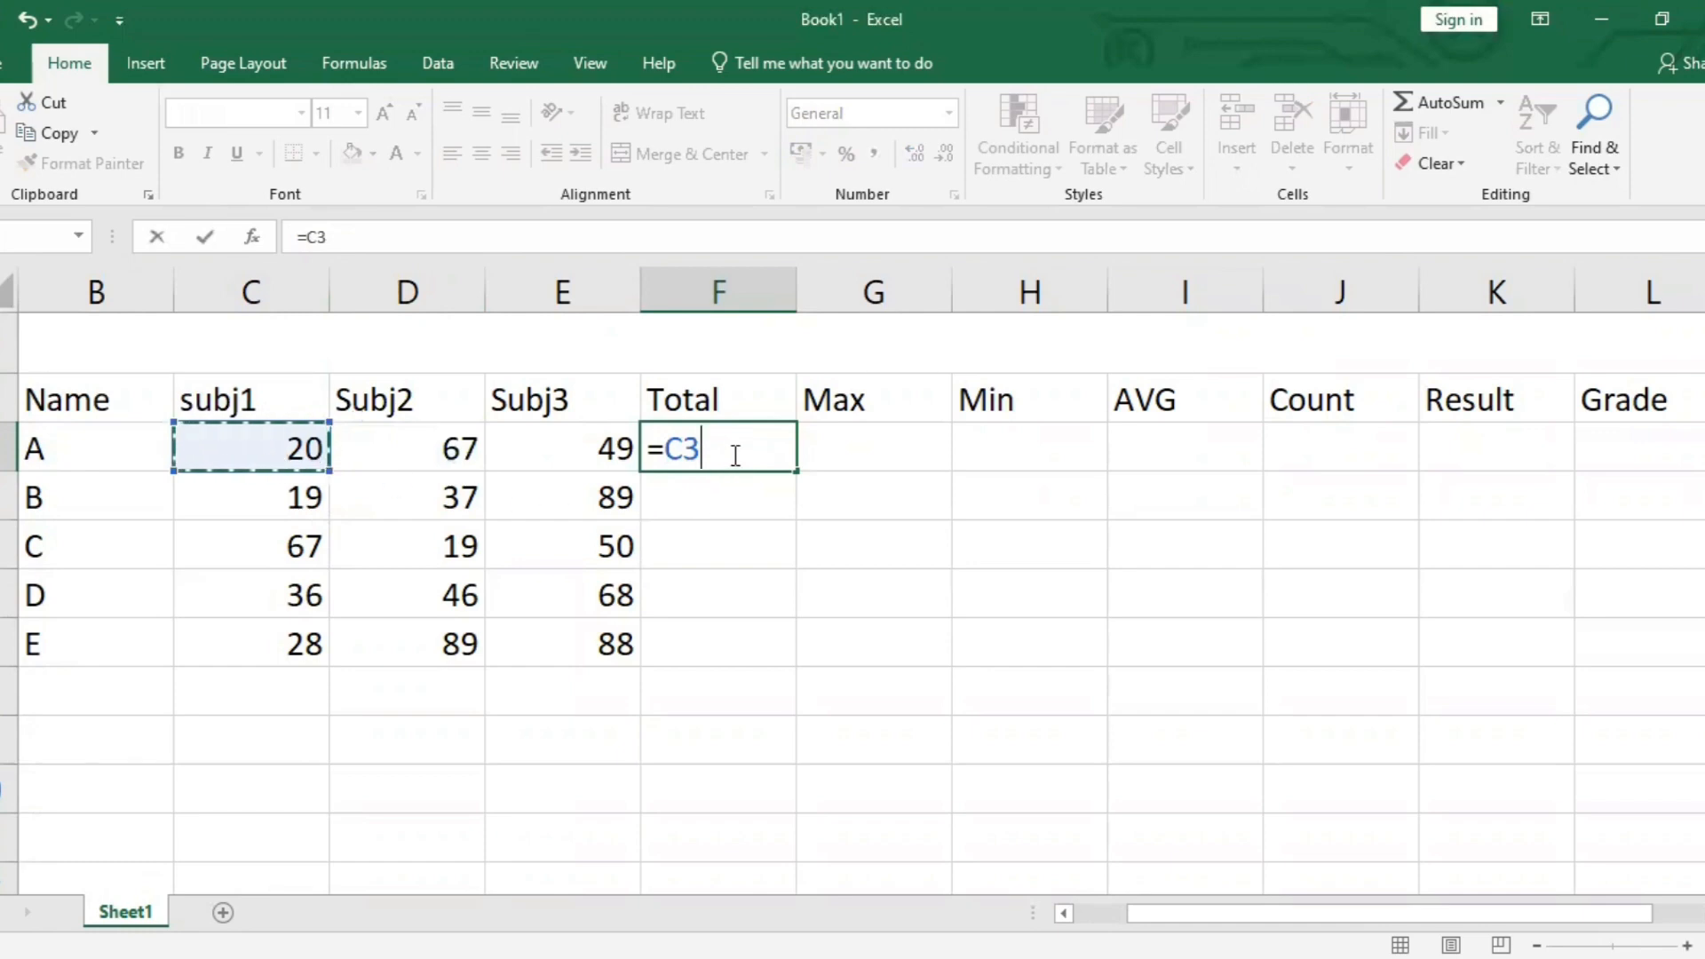
{"action": "type", "text": "+"}
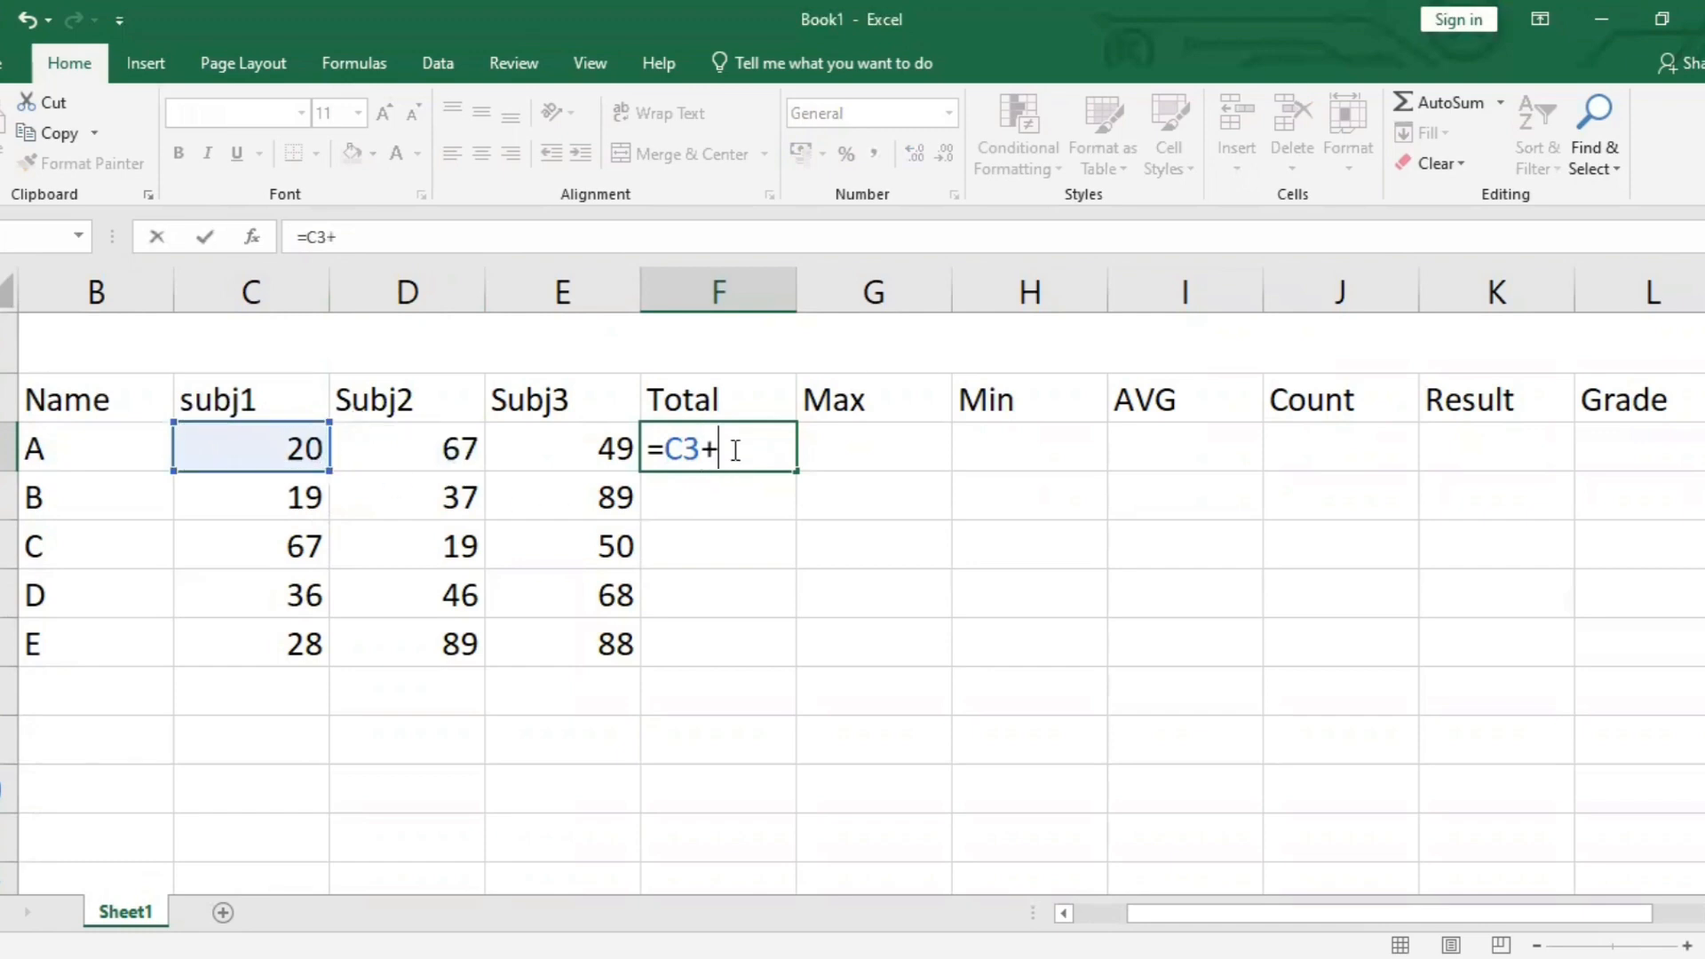
{"action": "left_click", "coordinate": [435, 439]}
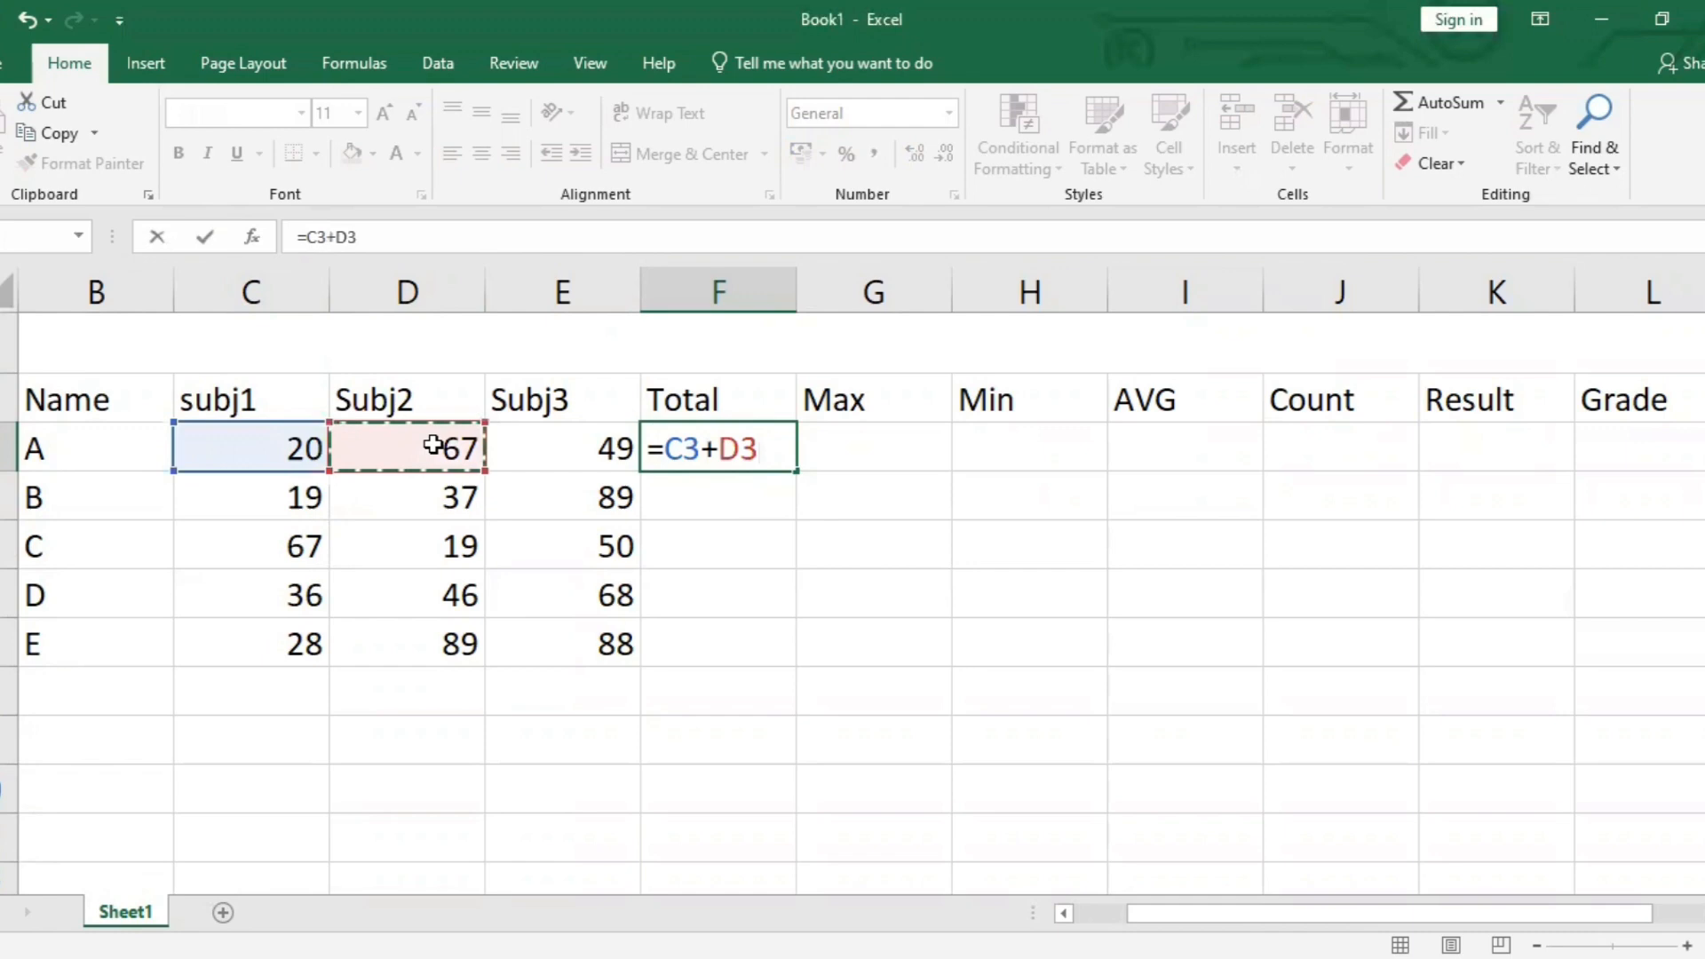
{"action": "left_click", "coordinate": [570, 448]}
{"action": "left_click", "coordinate": [434, 465]}
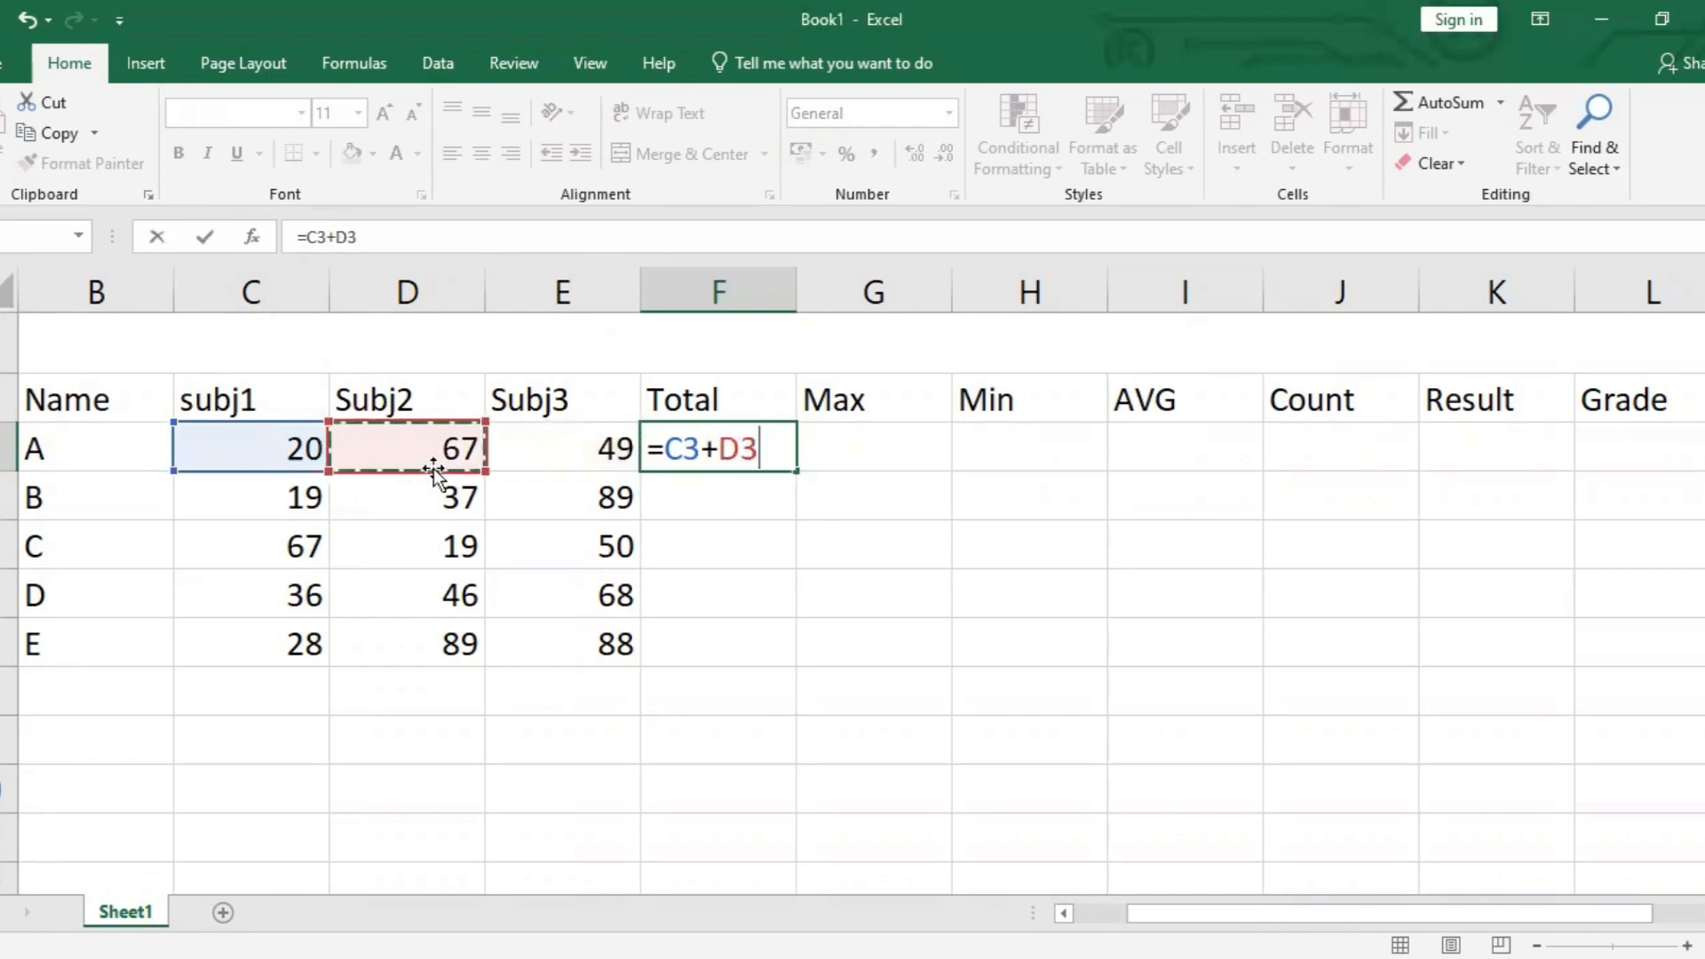
{"action": "type", "text": "+"}
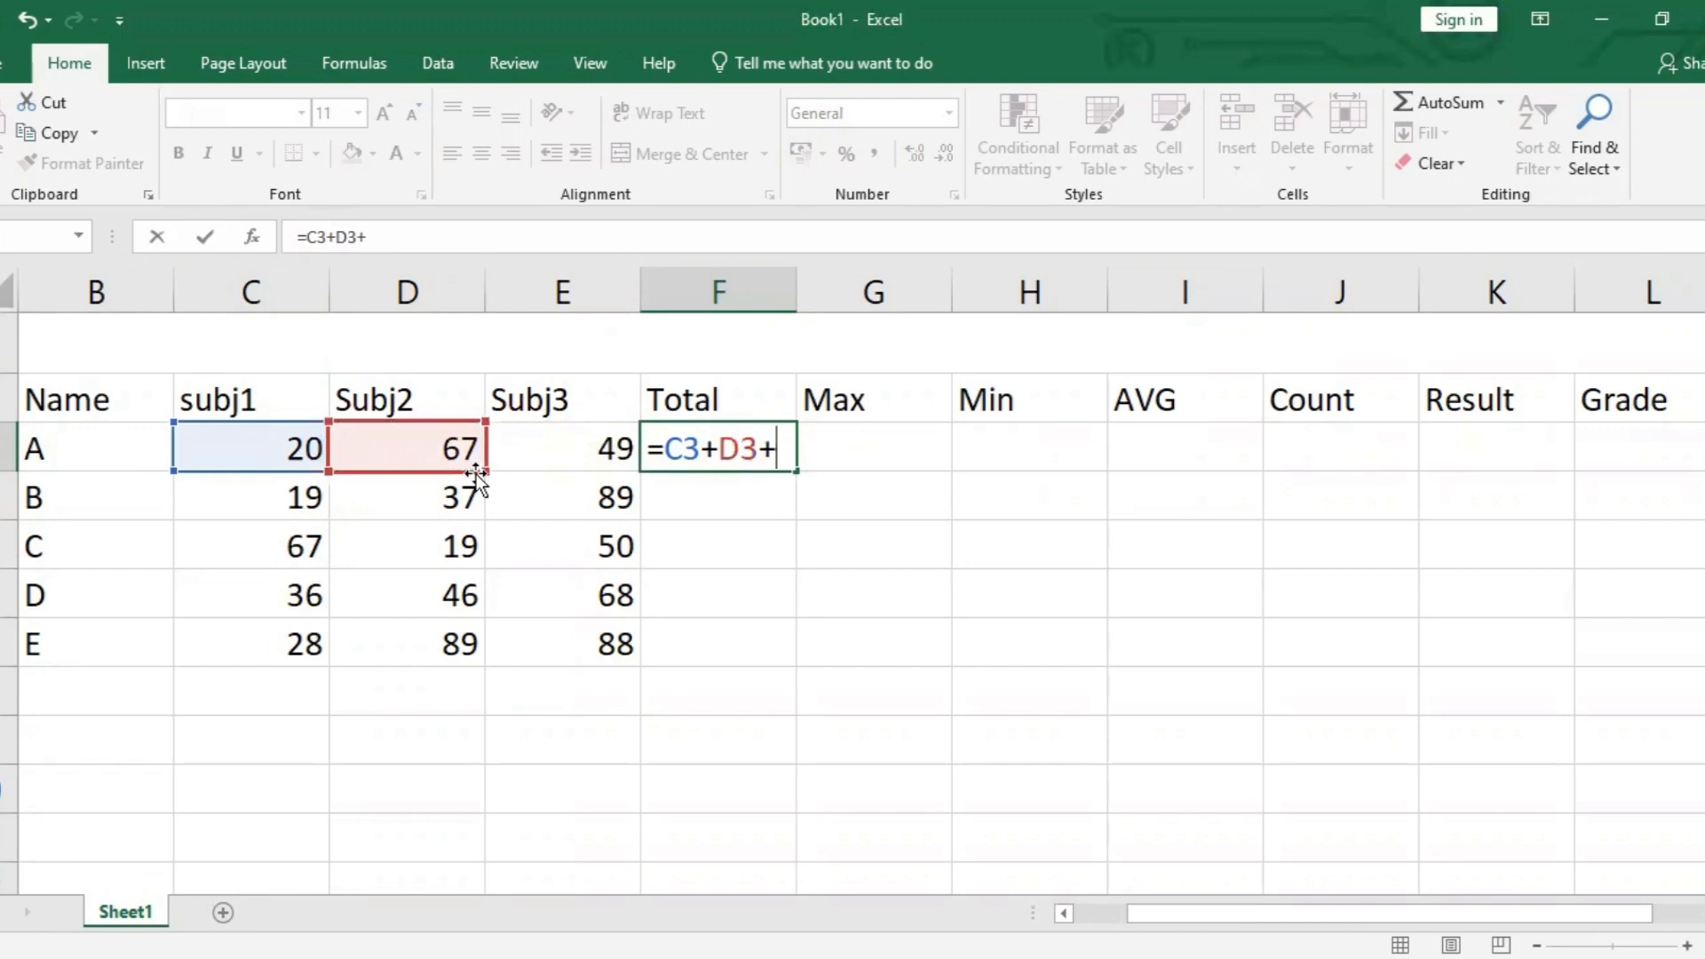
{"action": "left_click", "coordinate": [610, 456]}
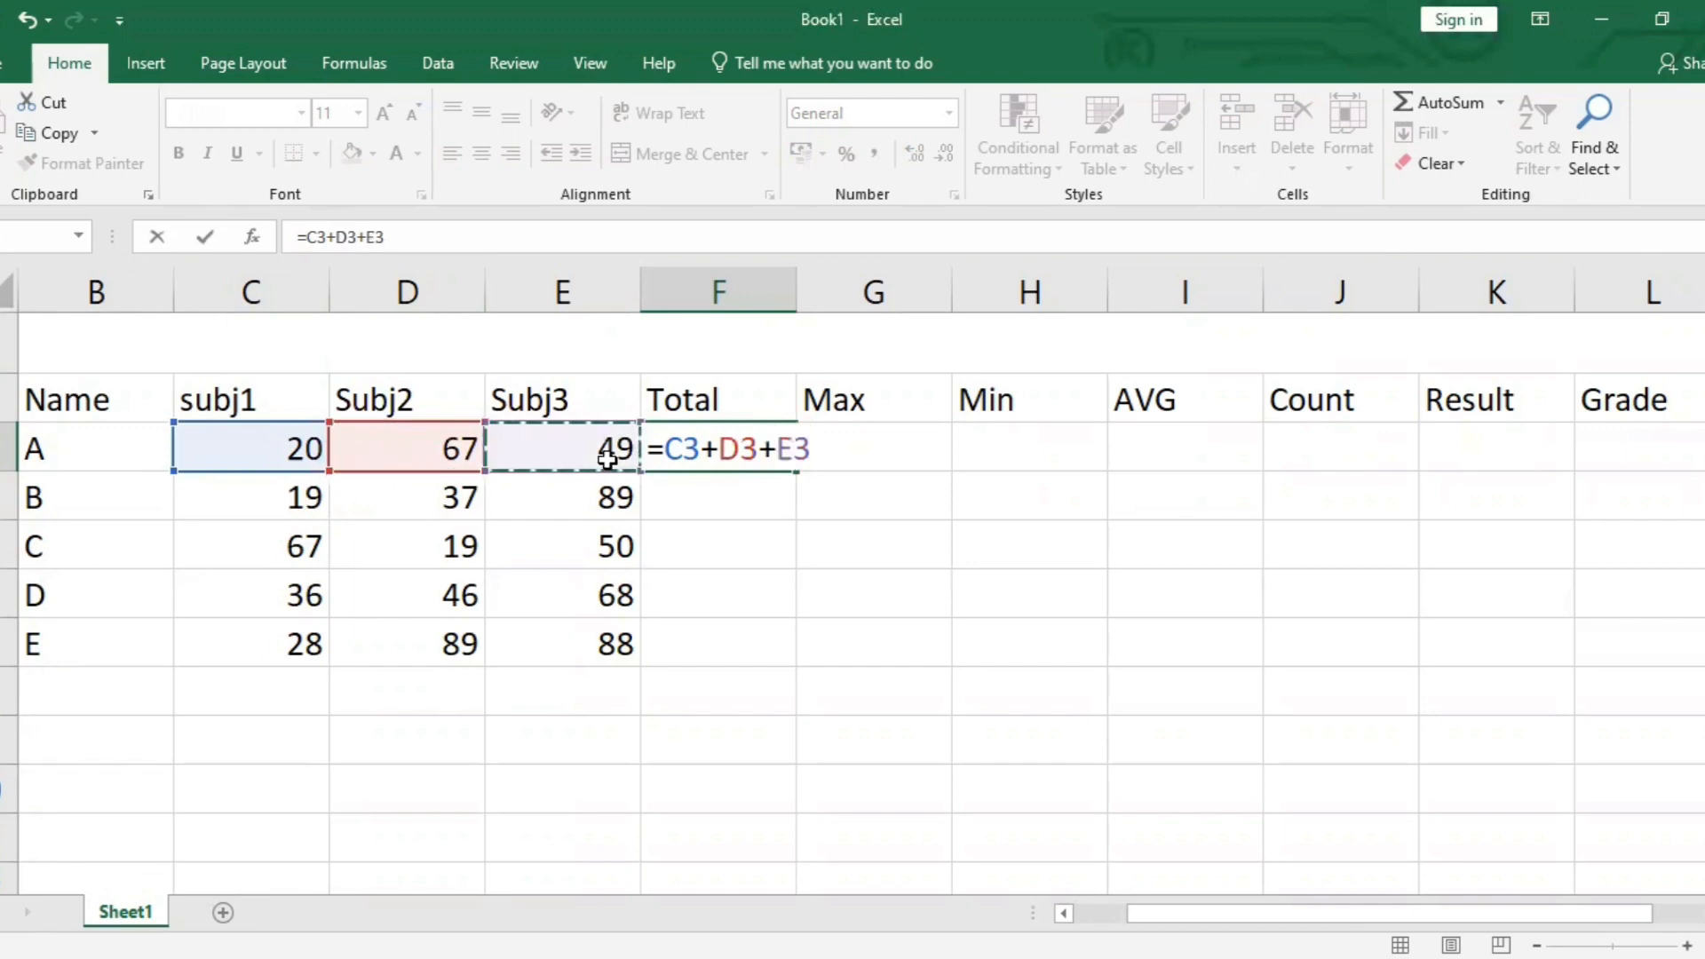
{"action": "key", "text": "Return"}
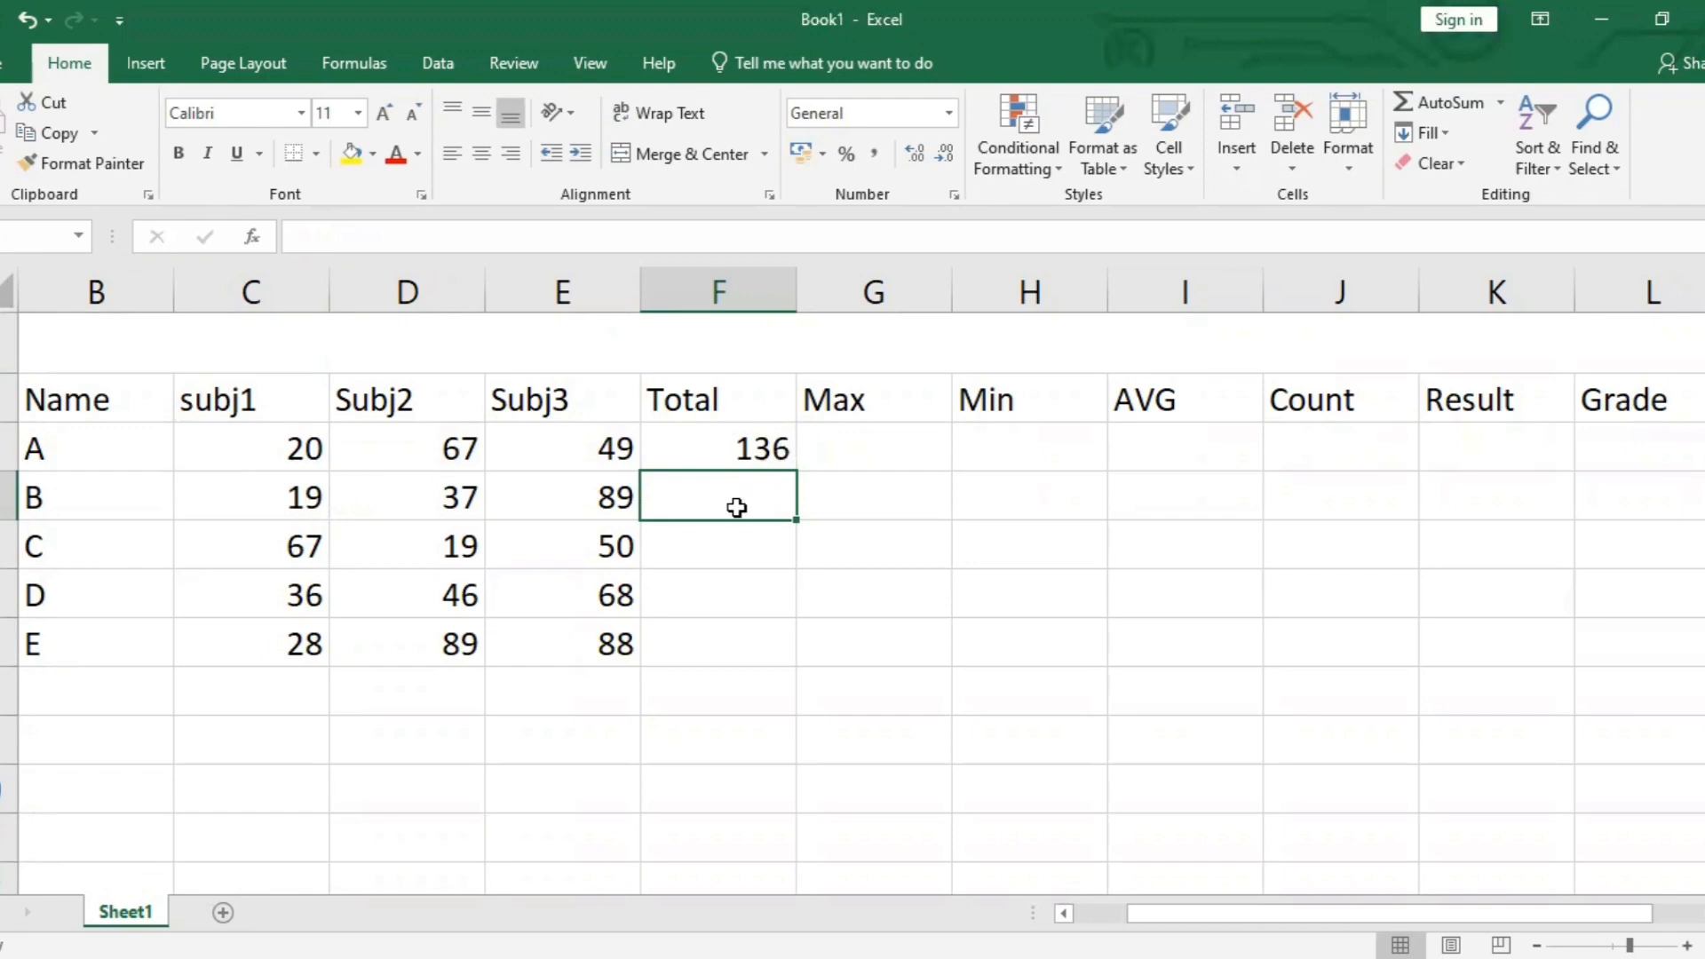
{"action": "left_click", "coordinate": [689, 445]}
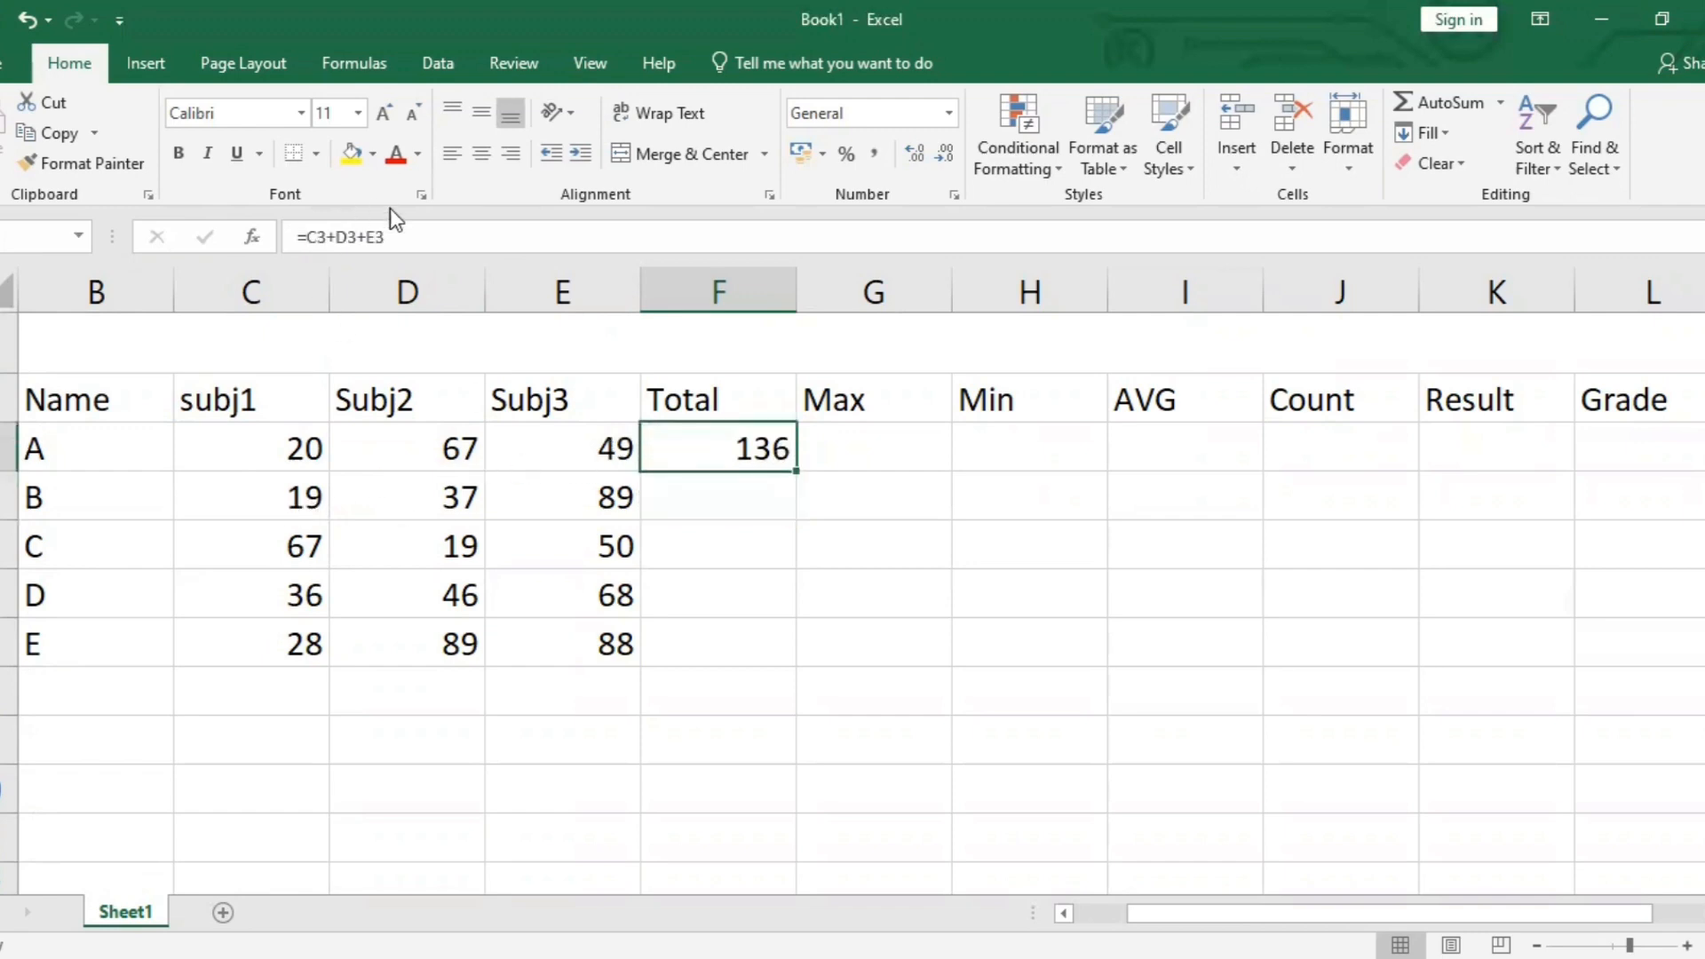
Examine the cell references in student A's Total formula in F3.
{"action": "left_click", "coordinate": [418, 236]}
{"action": "left_click_drag", "start_coordinate": [418, 236], "coordinate": [298, 236]}
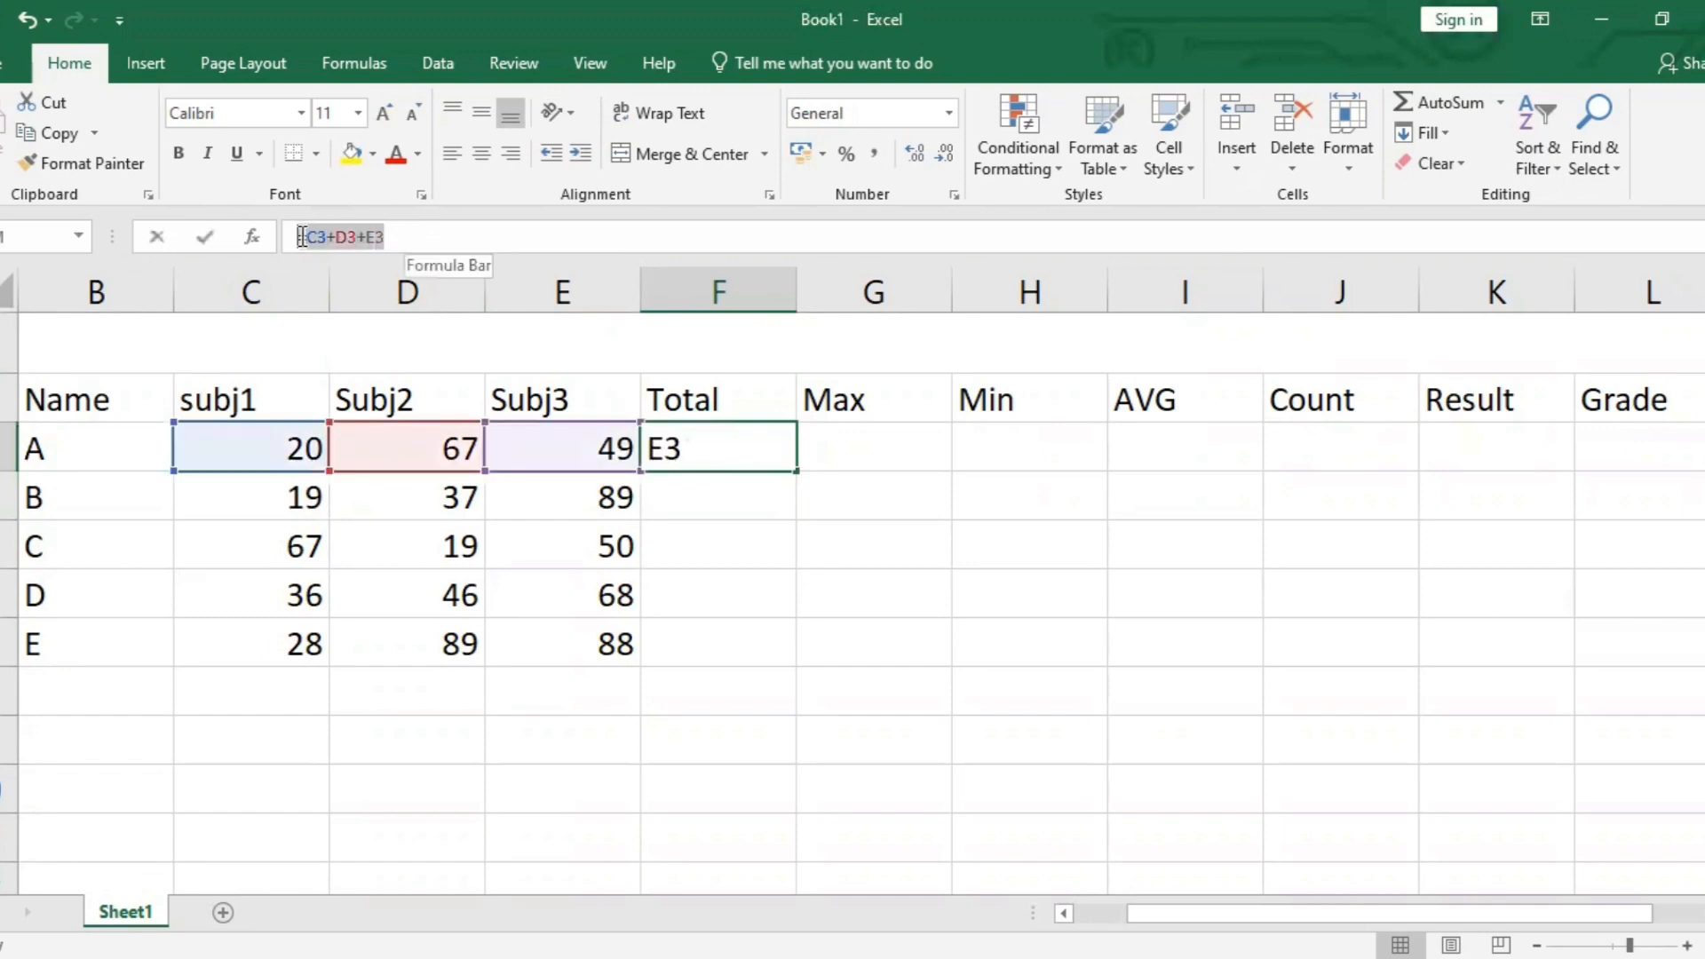
{"action": "left_click", "coordinate": [422, 238]}
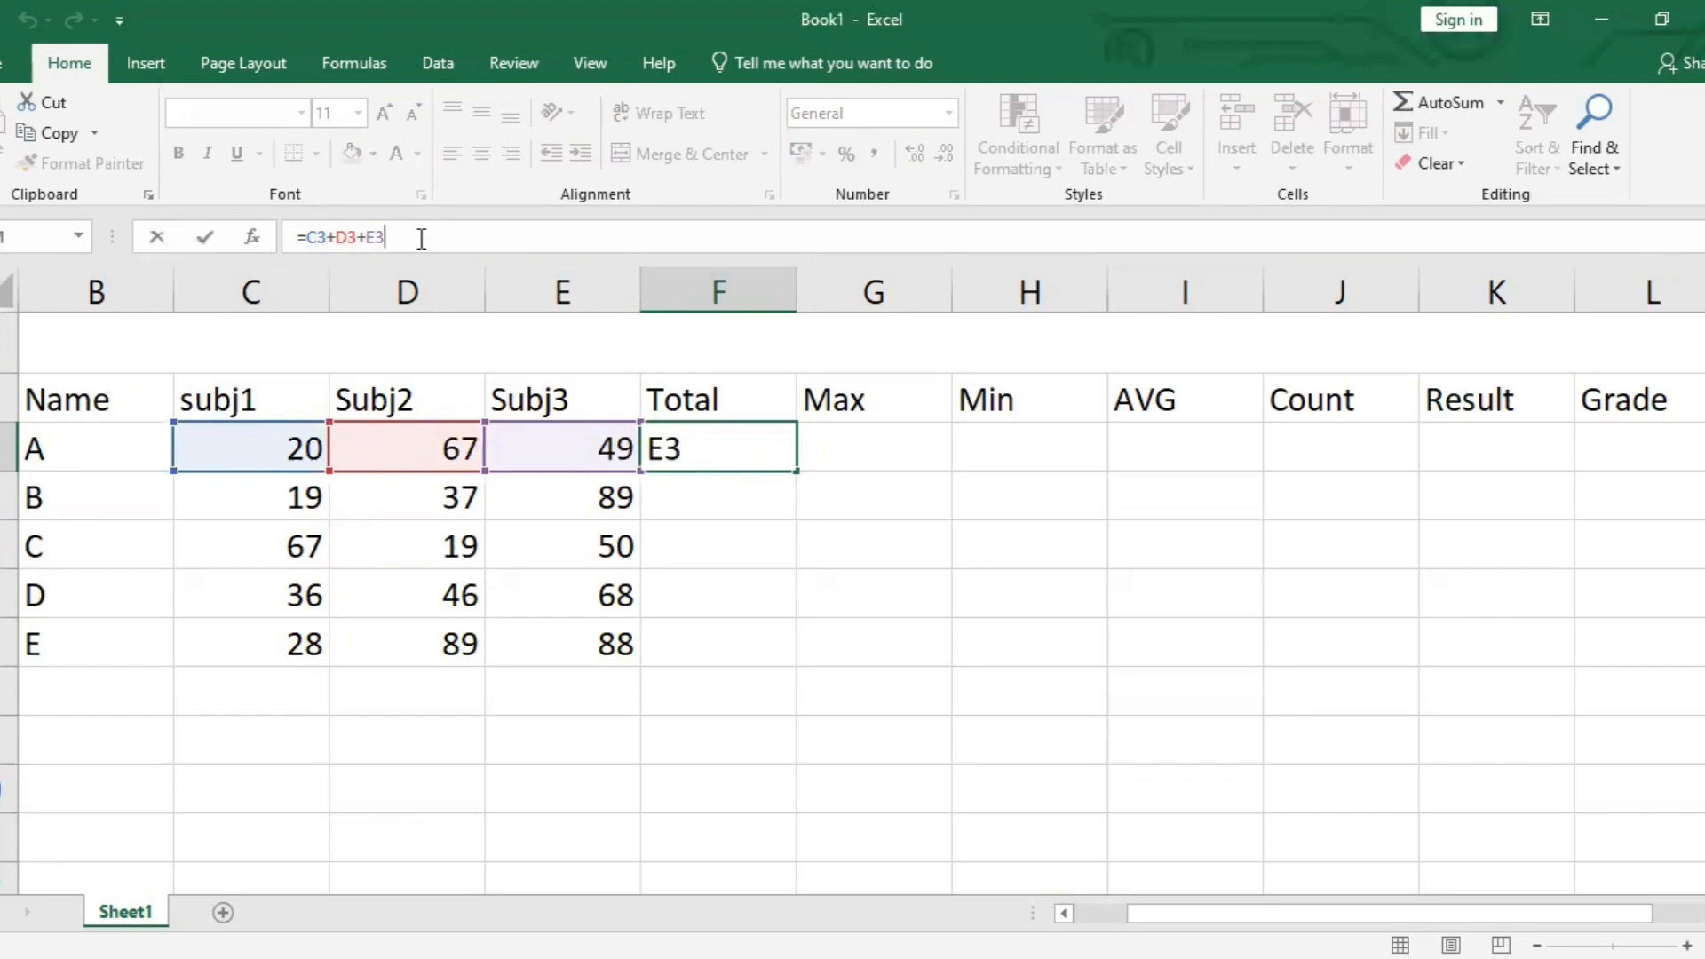
Calculate student B's Total in F4 with =SUM(C4:E4) and fill the formula down to F7 for students C to E.
{"action": "left_click", "coordinate": [678, 492]}
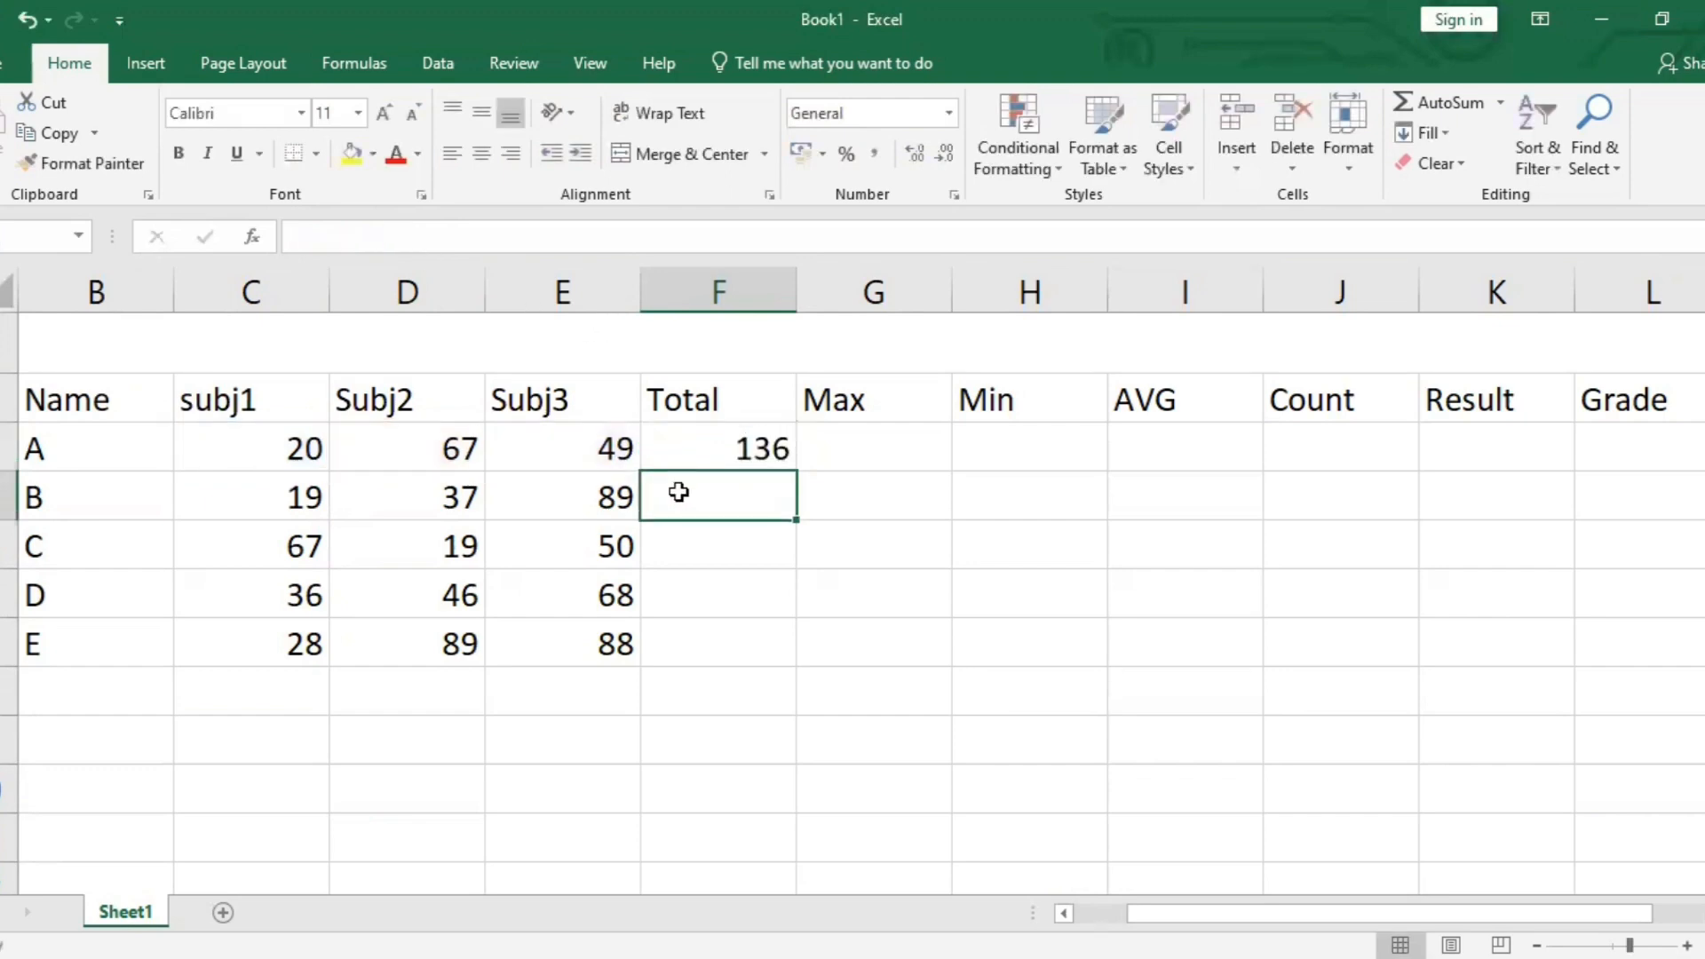
{"action": "double_click", "coordinate": [678, 492]}
{"action": "type", "text": "="}
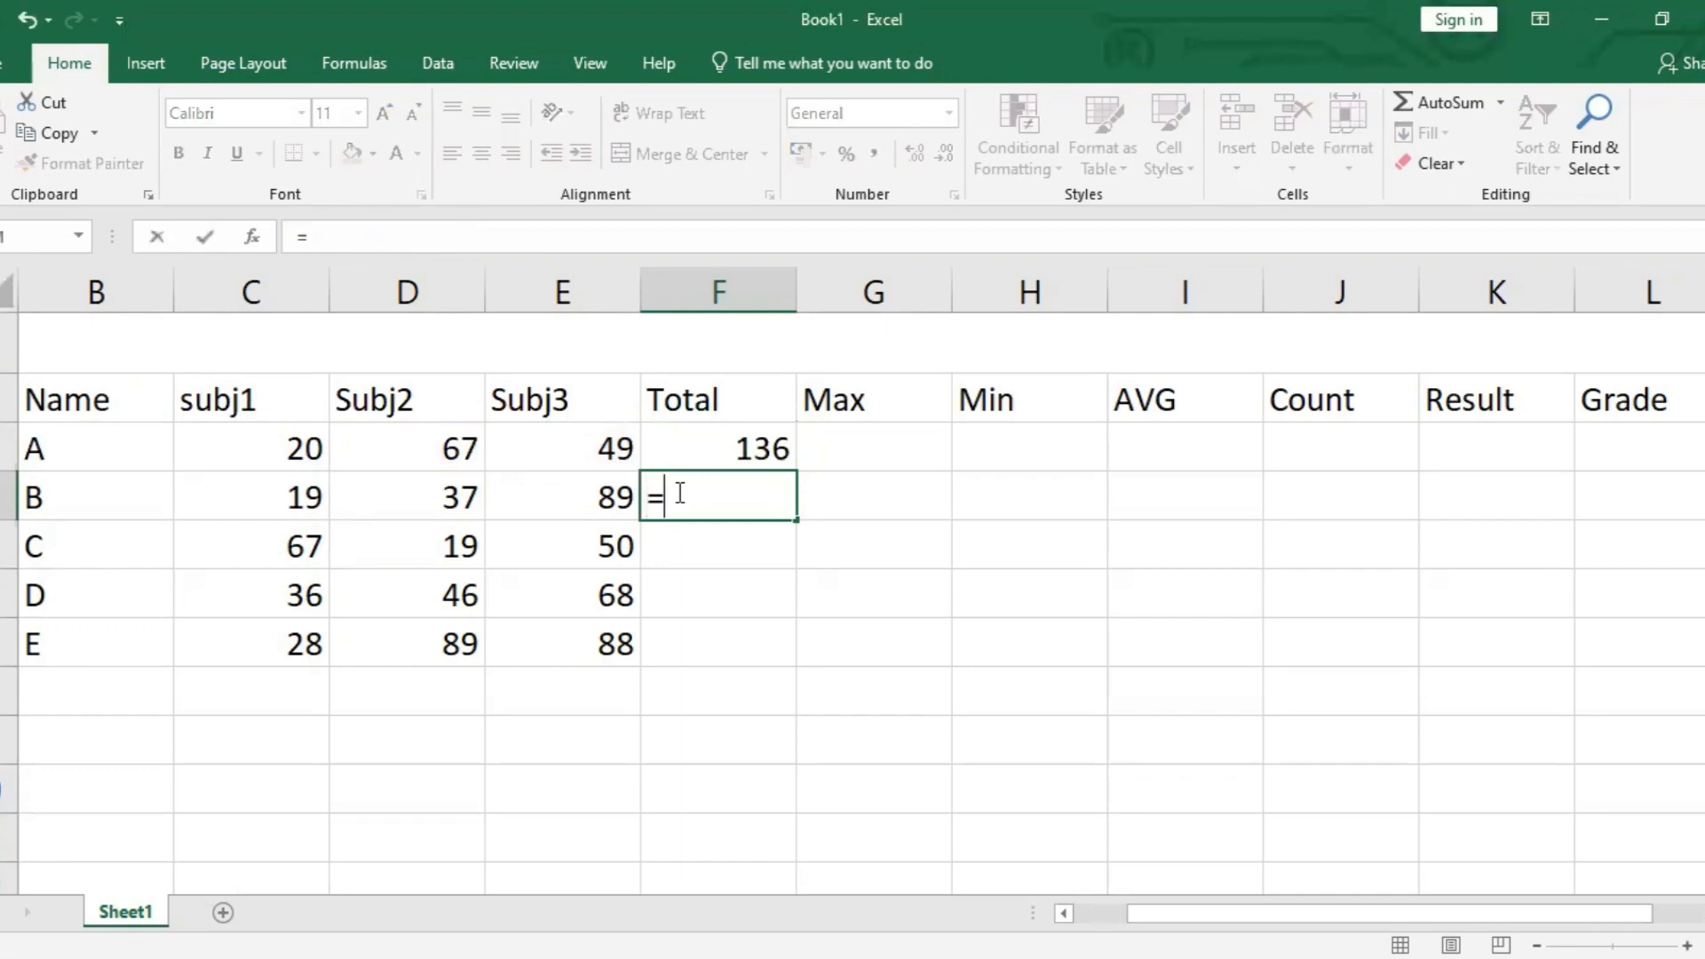
{"action": "type", "text": "SUM("}
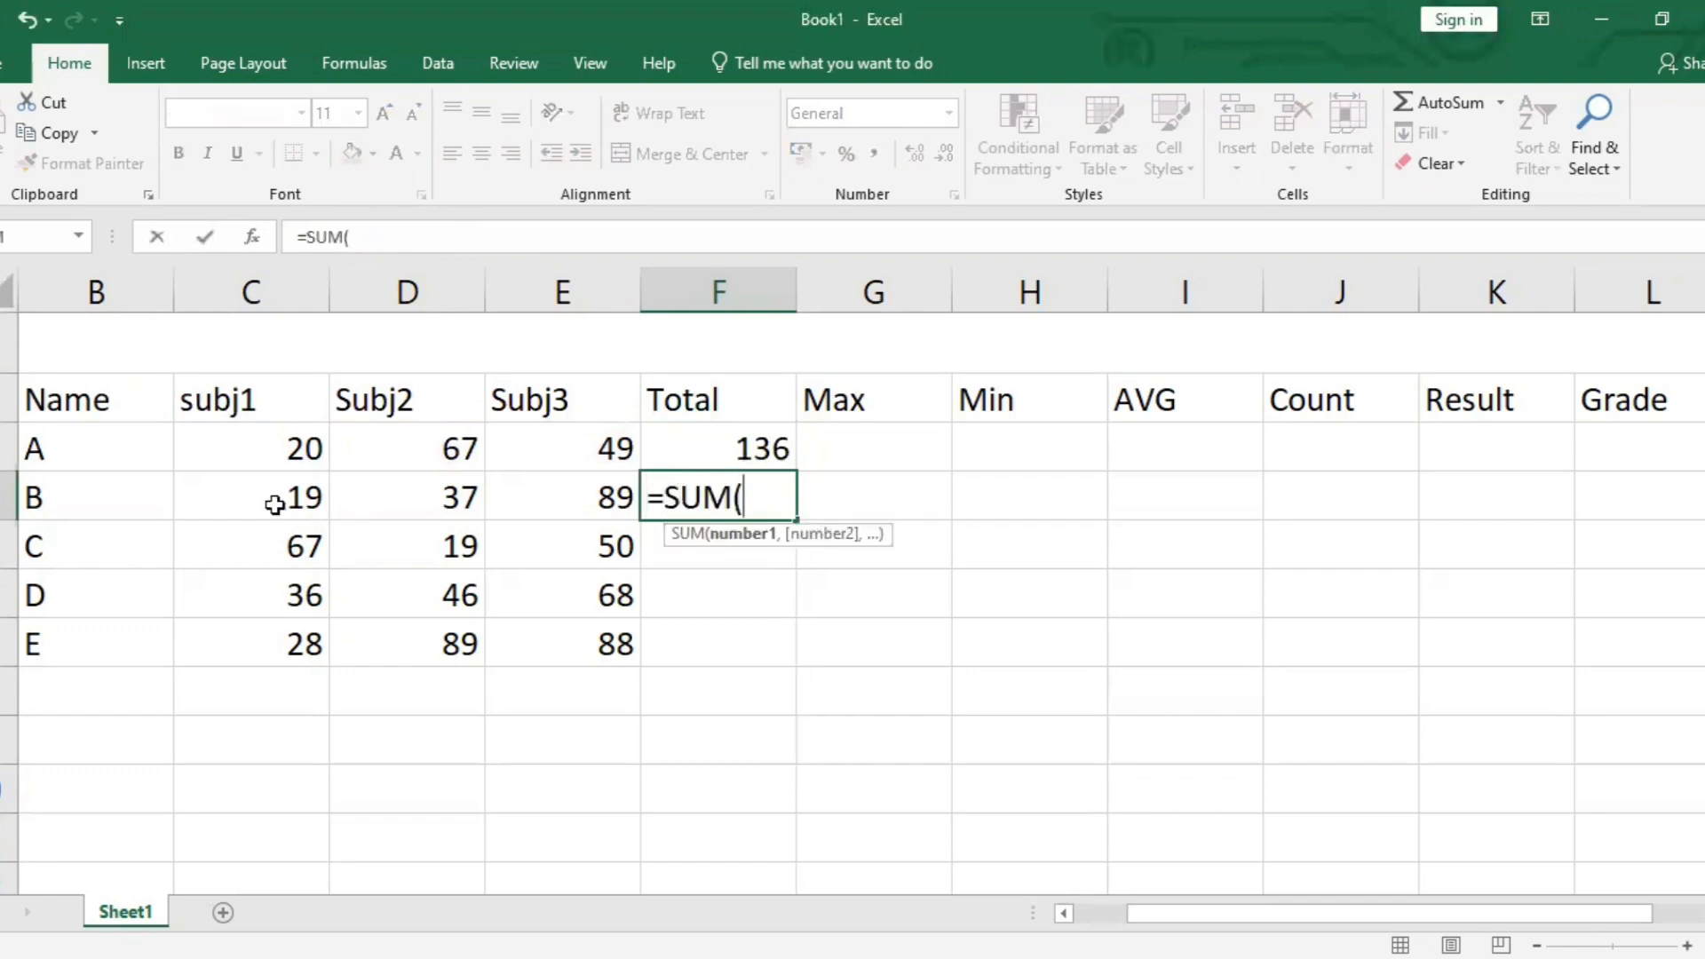
{"action": "left_click", "coordinate": [252, 497]}
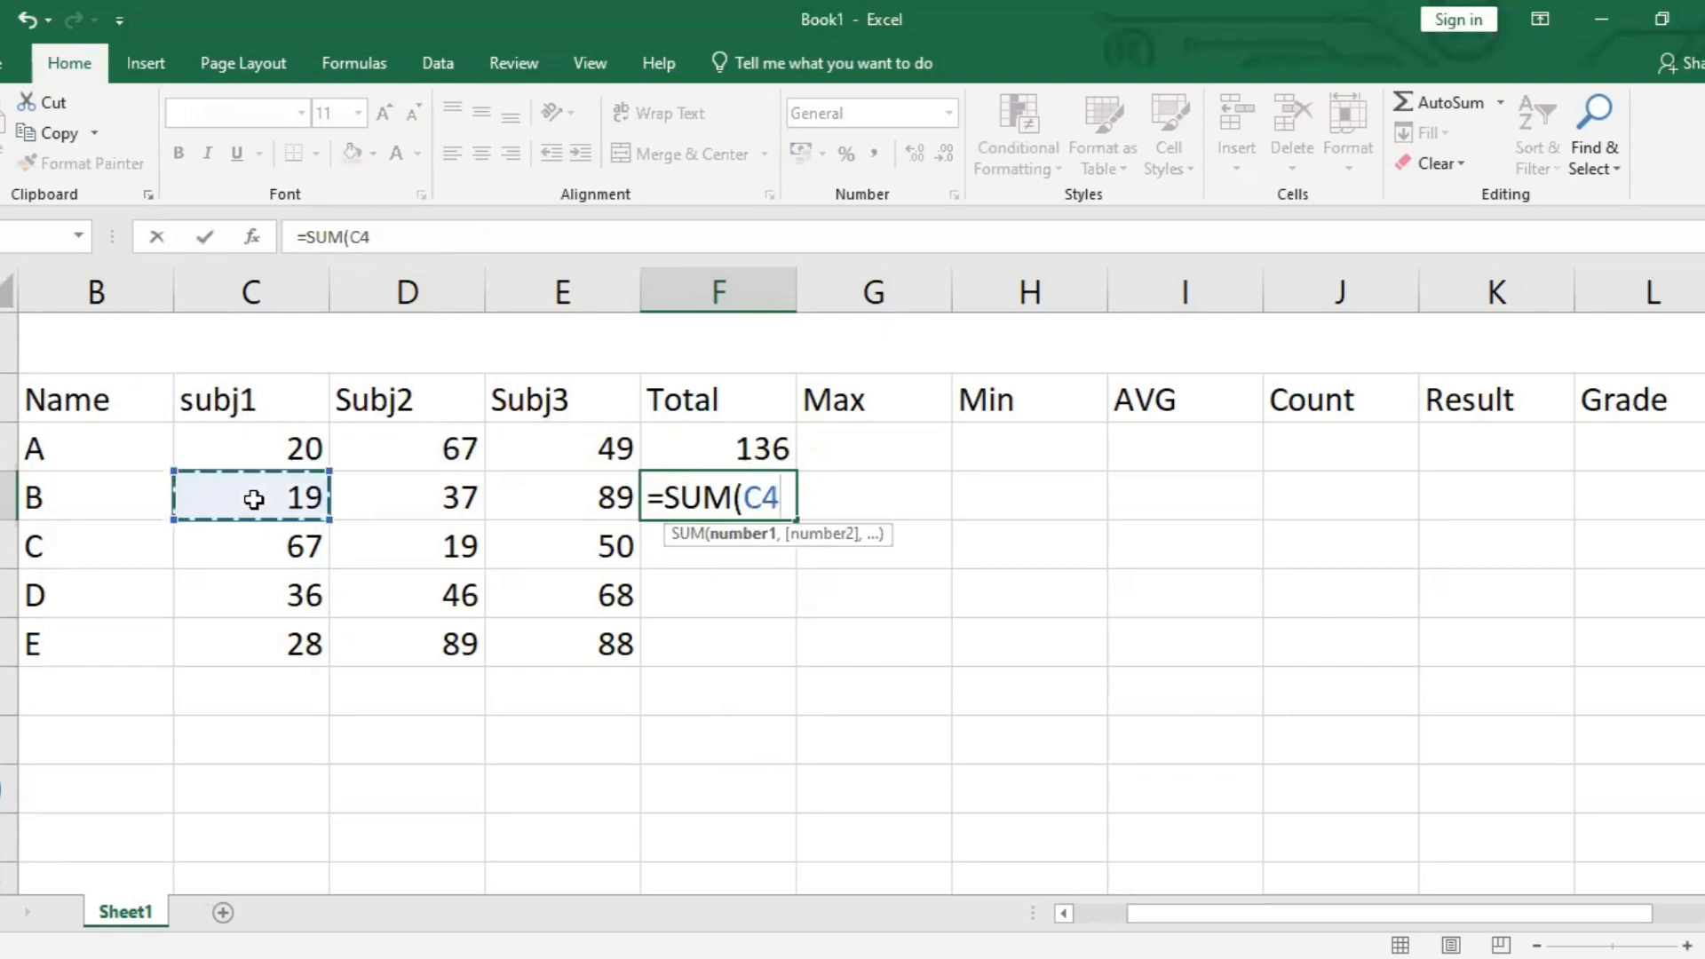
{"action": "left_click", "coordinate": [533, 502], "text": "shift"}
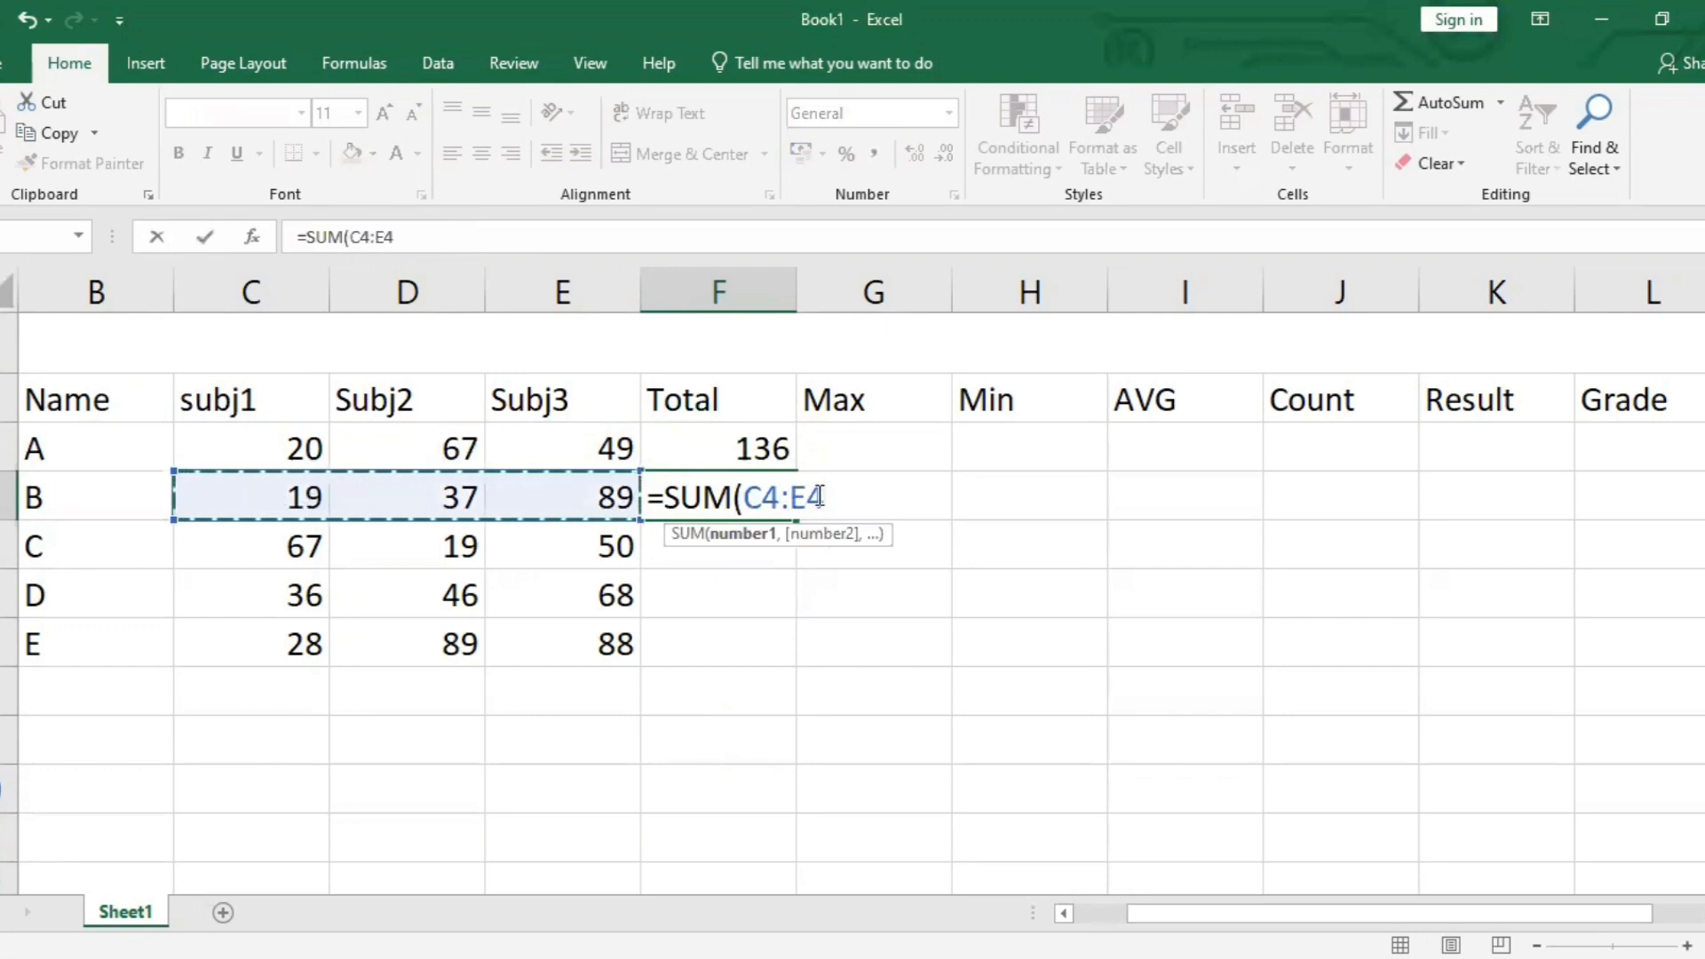
{"action": "type", "text": ")"}
{"action": "key", "text": "Return"}
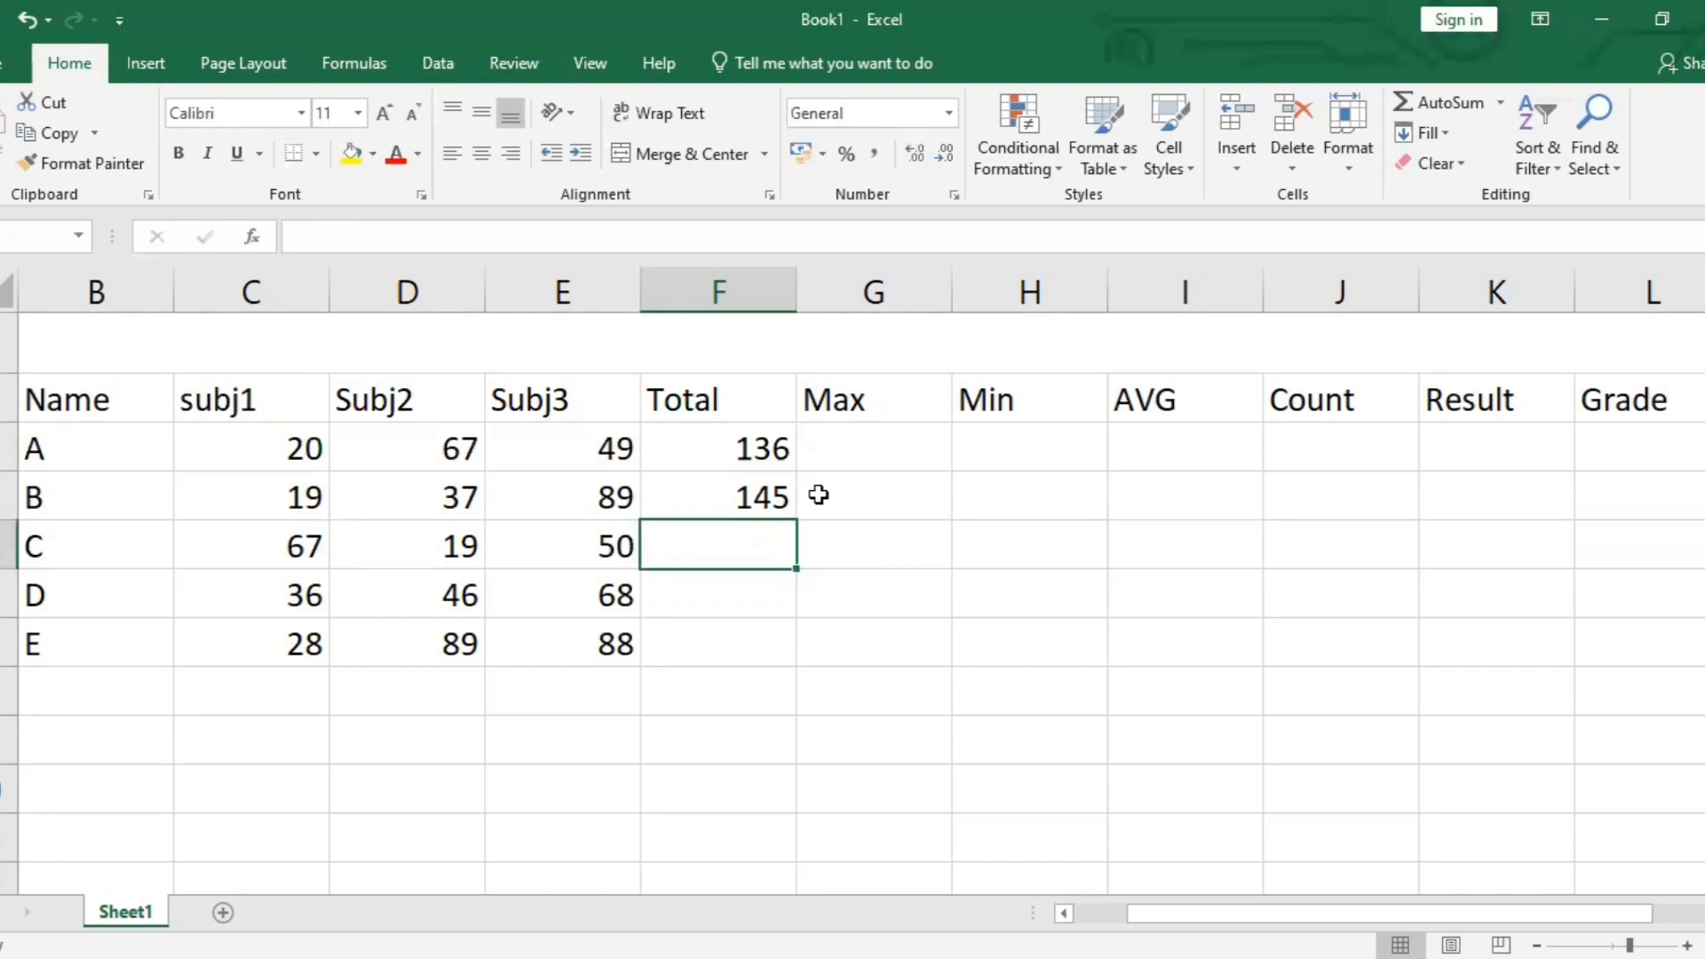
{"action": "left_click", "coordinate": [771, 493]}
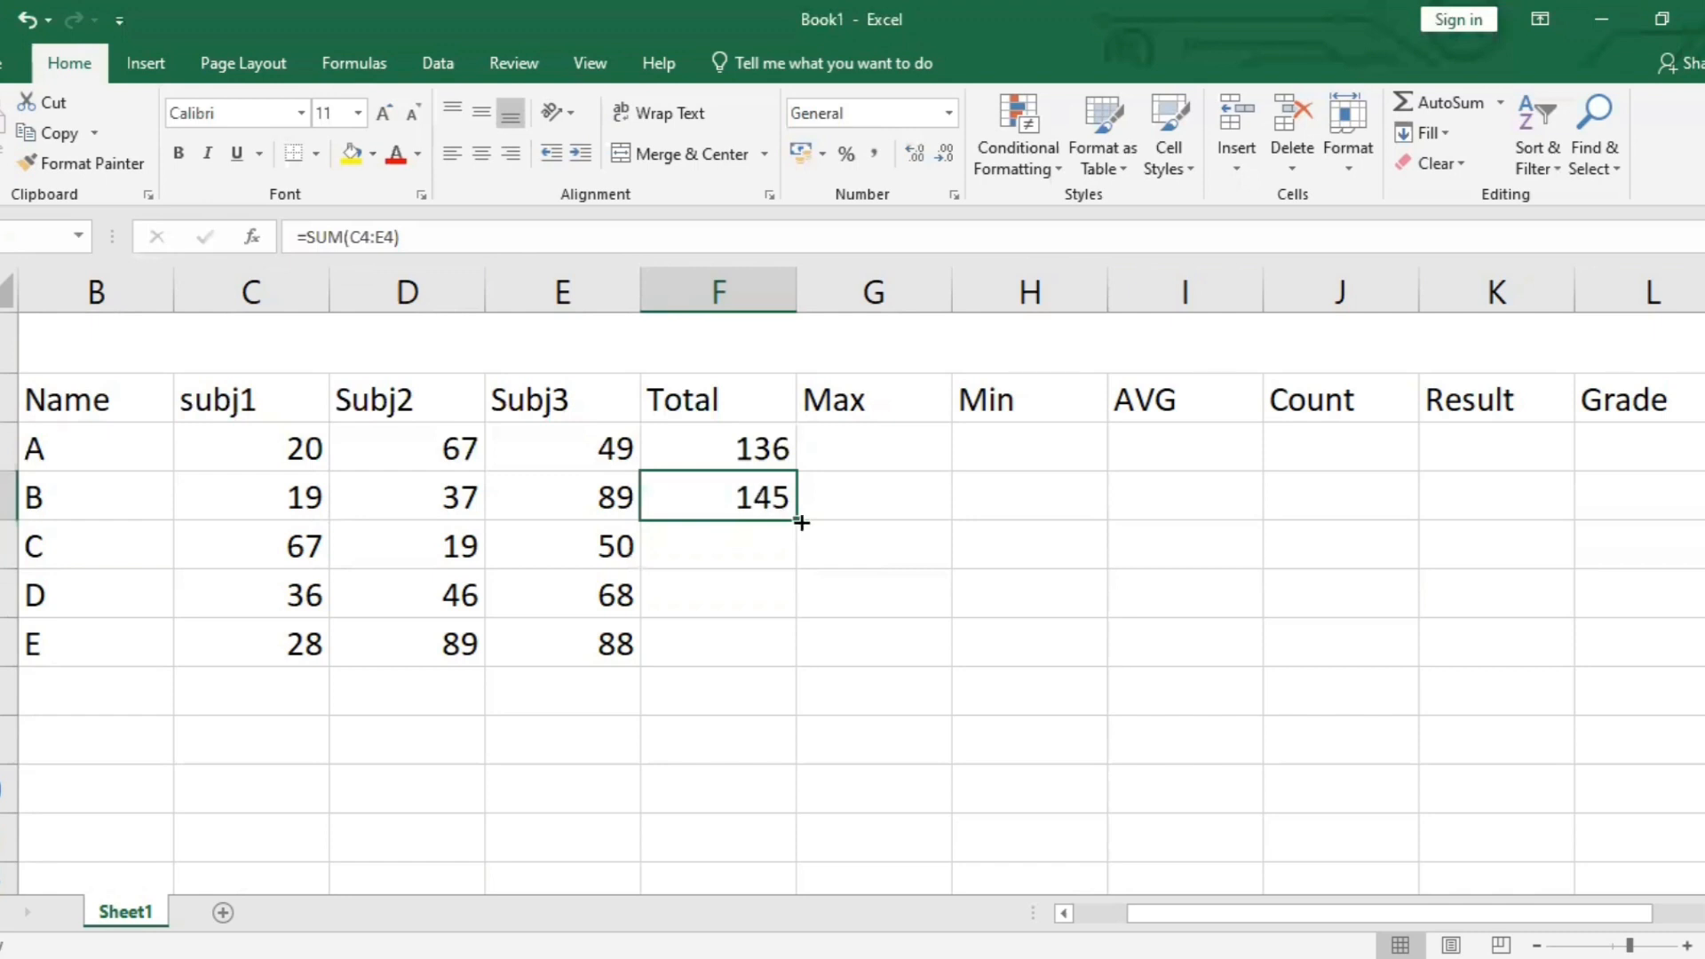
{"action": "left_click_drag", "start_coordinate": [795, 520], "coordinate": [787, 651]}
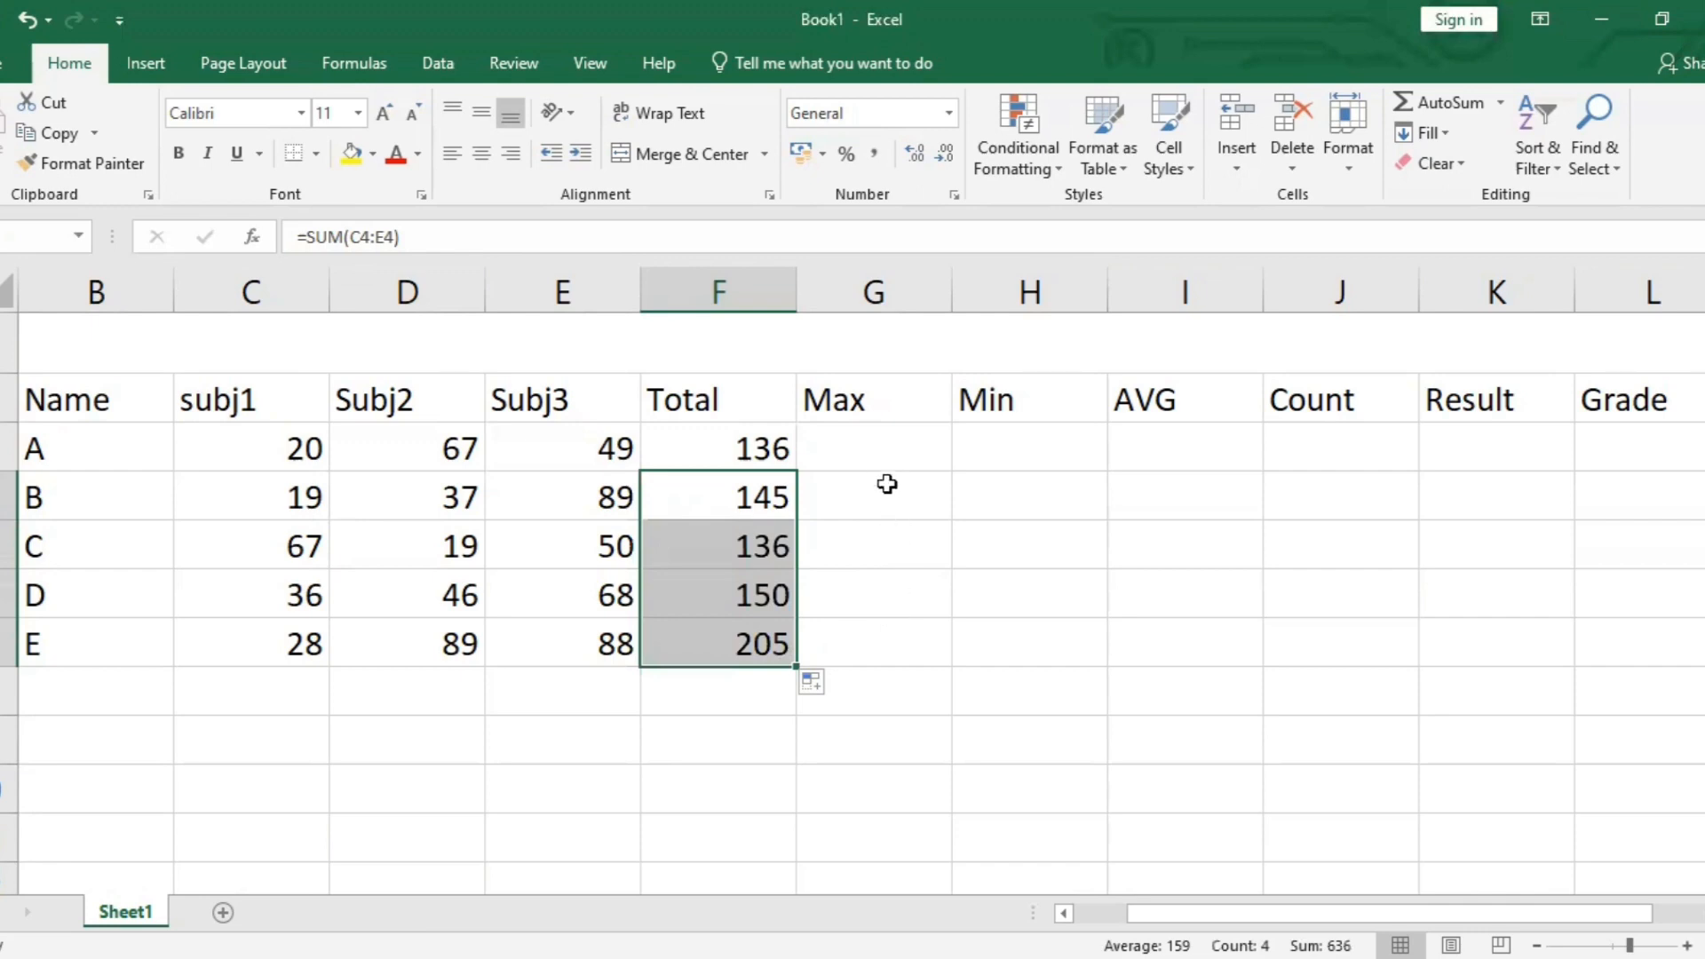
Calculate student A's highest mark in G3 under Max with the formula =MAX(C3:E3).
{"action": "left_click", "coordinate": [884, 452]}
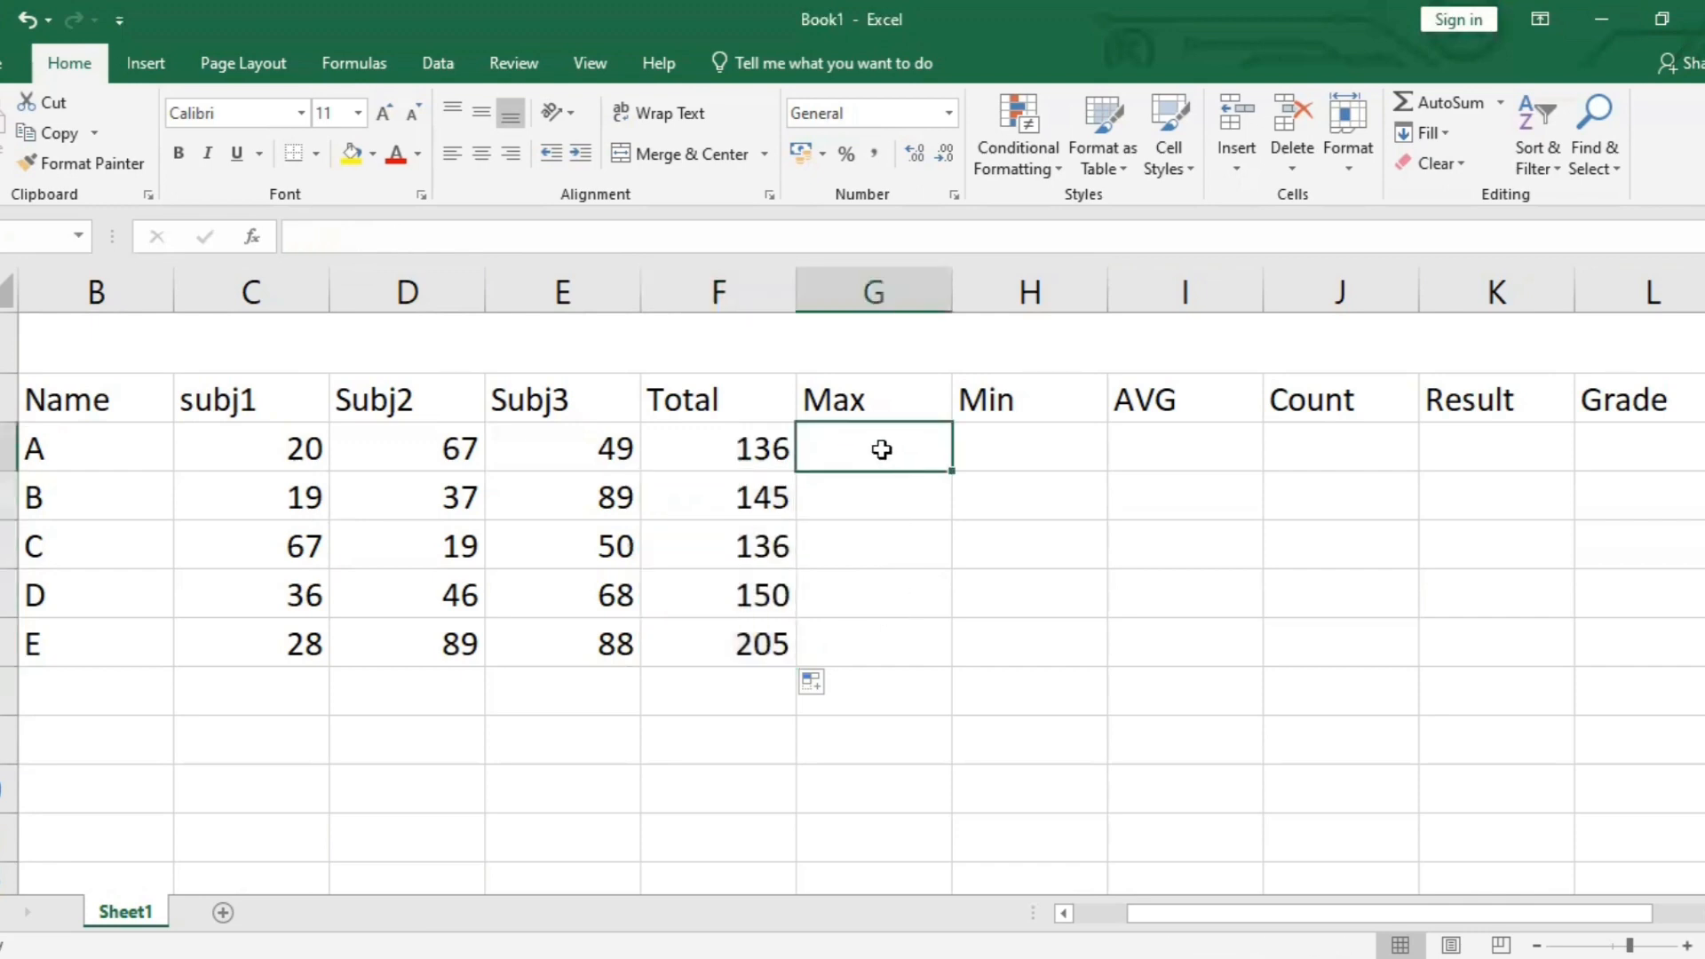
{"action": "double_click", "coordinate": [842, 448]}
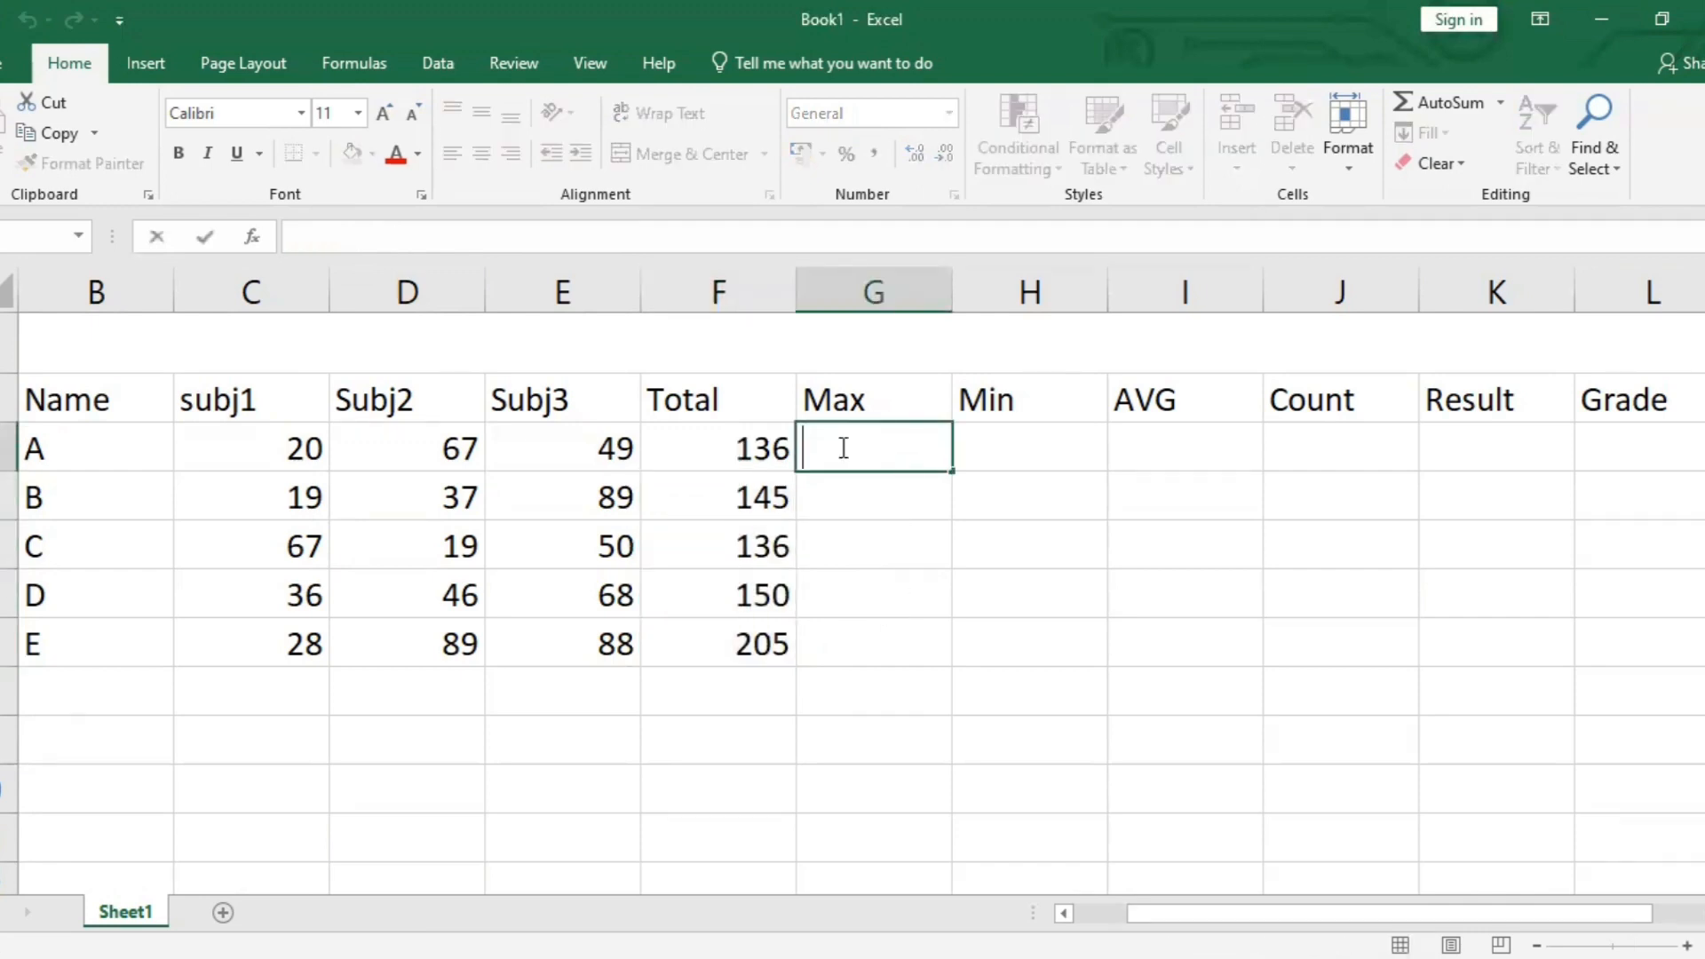
{"action": "type", "text": "="}
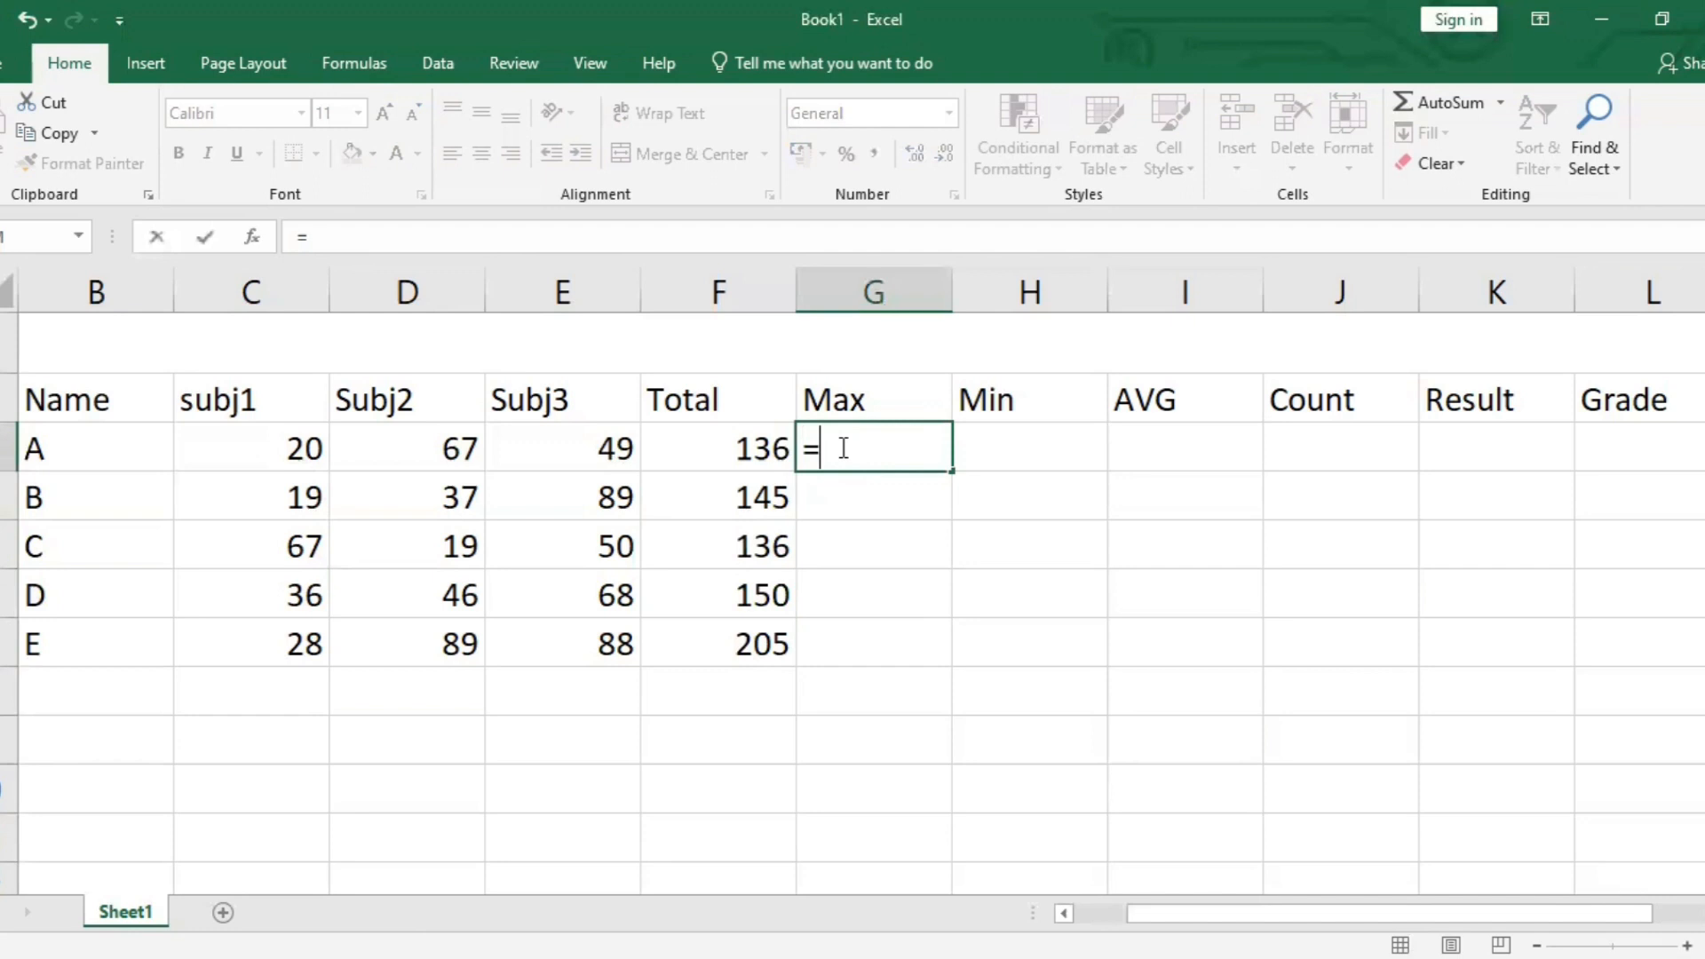
{"action": "type", "text": "MAX("}
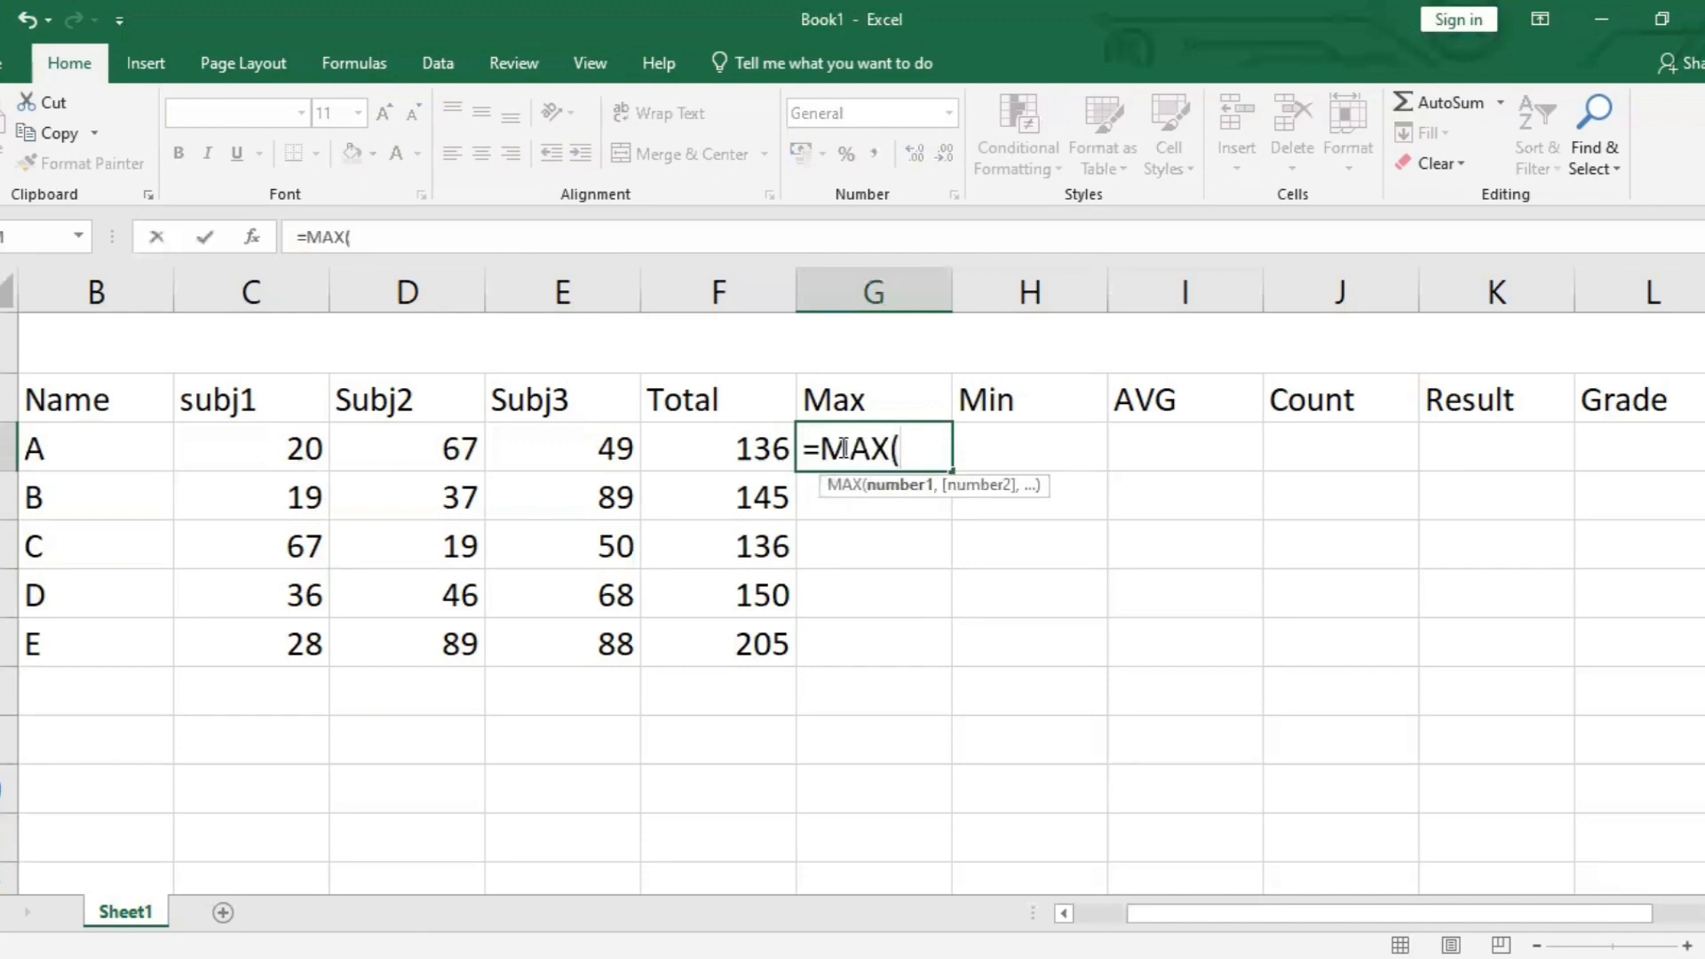
{"action": "left_click", "coordinate": [263, 441]}
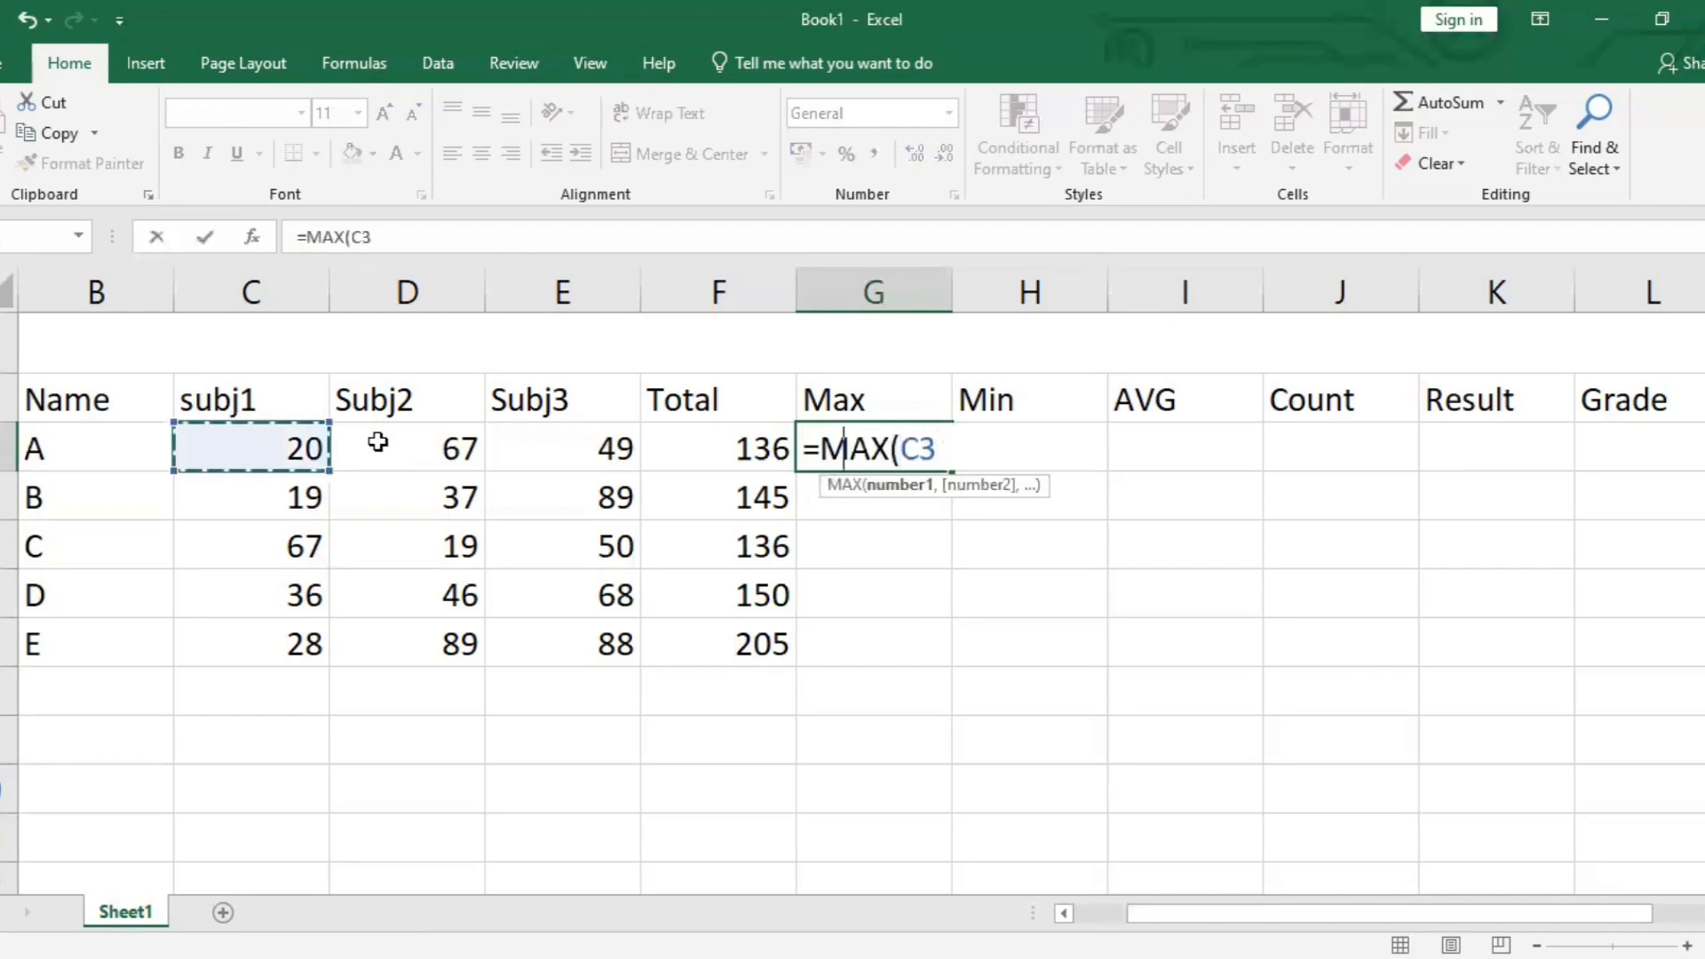
{"action": "left_click_drag", "start_coordinate": [592, 445], "coordinate": [604, 445]}
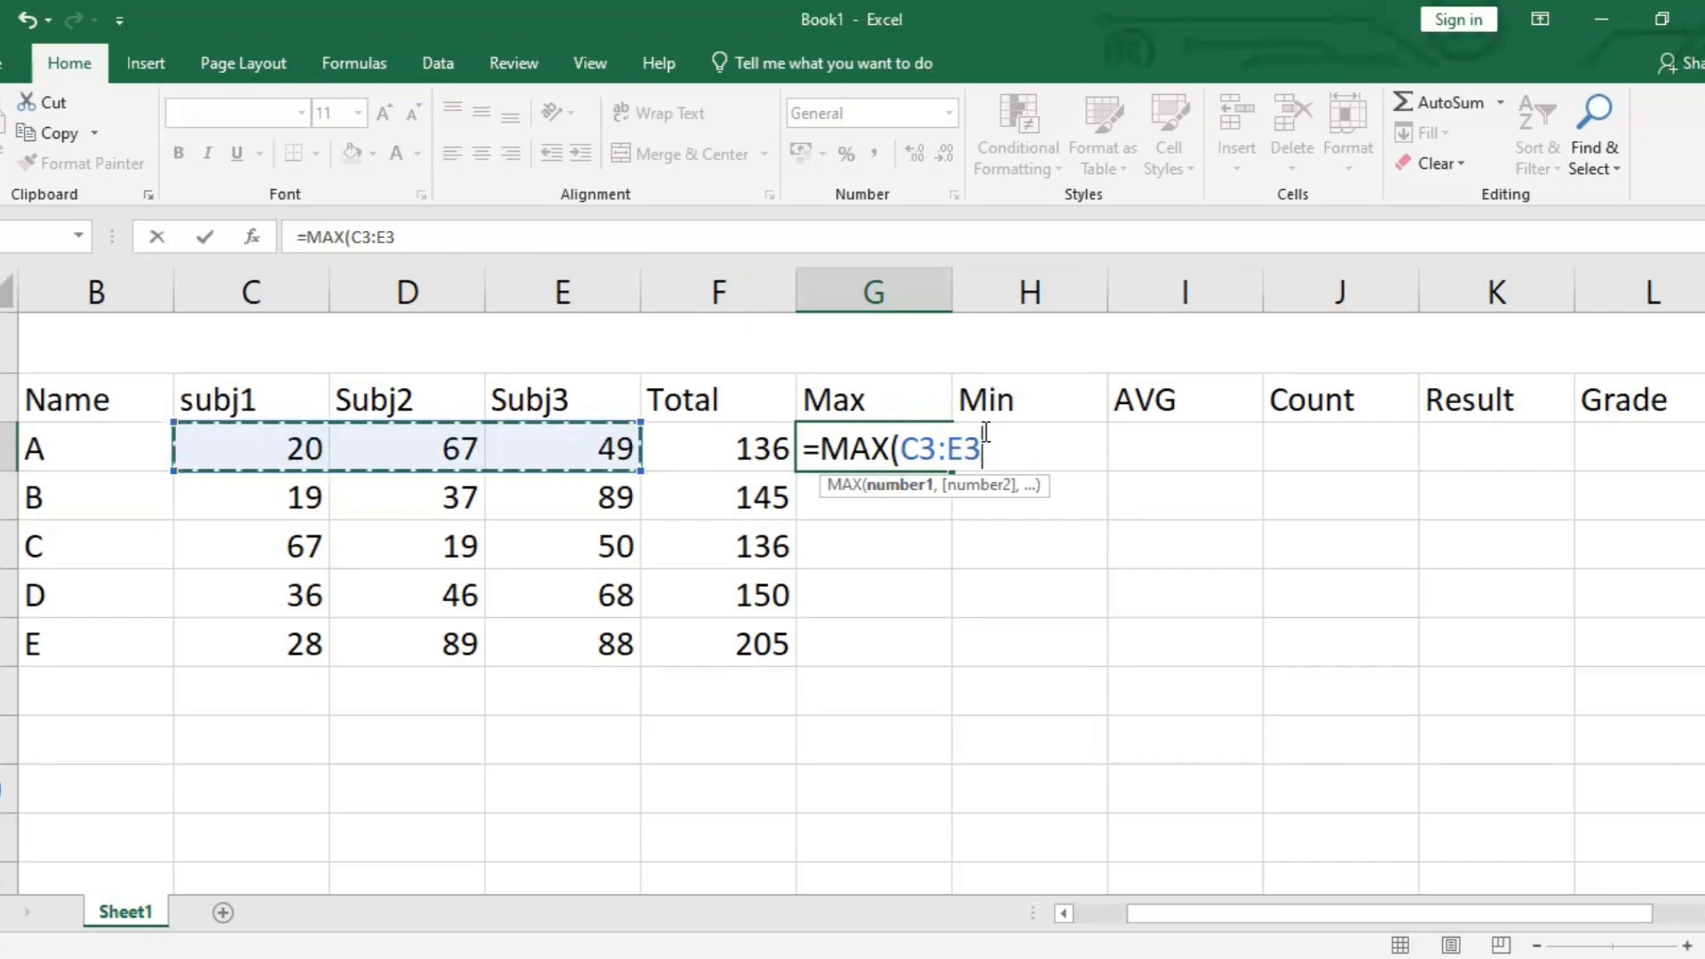
{"action": "type", "text": ")"}
{"action": "key", "text": "Return"}
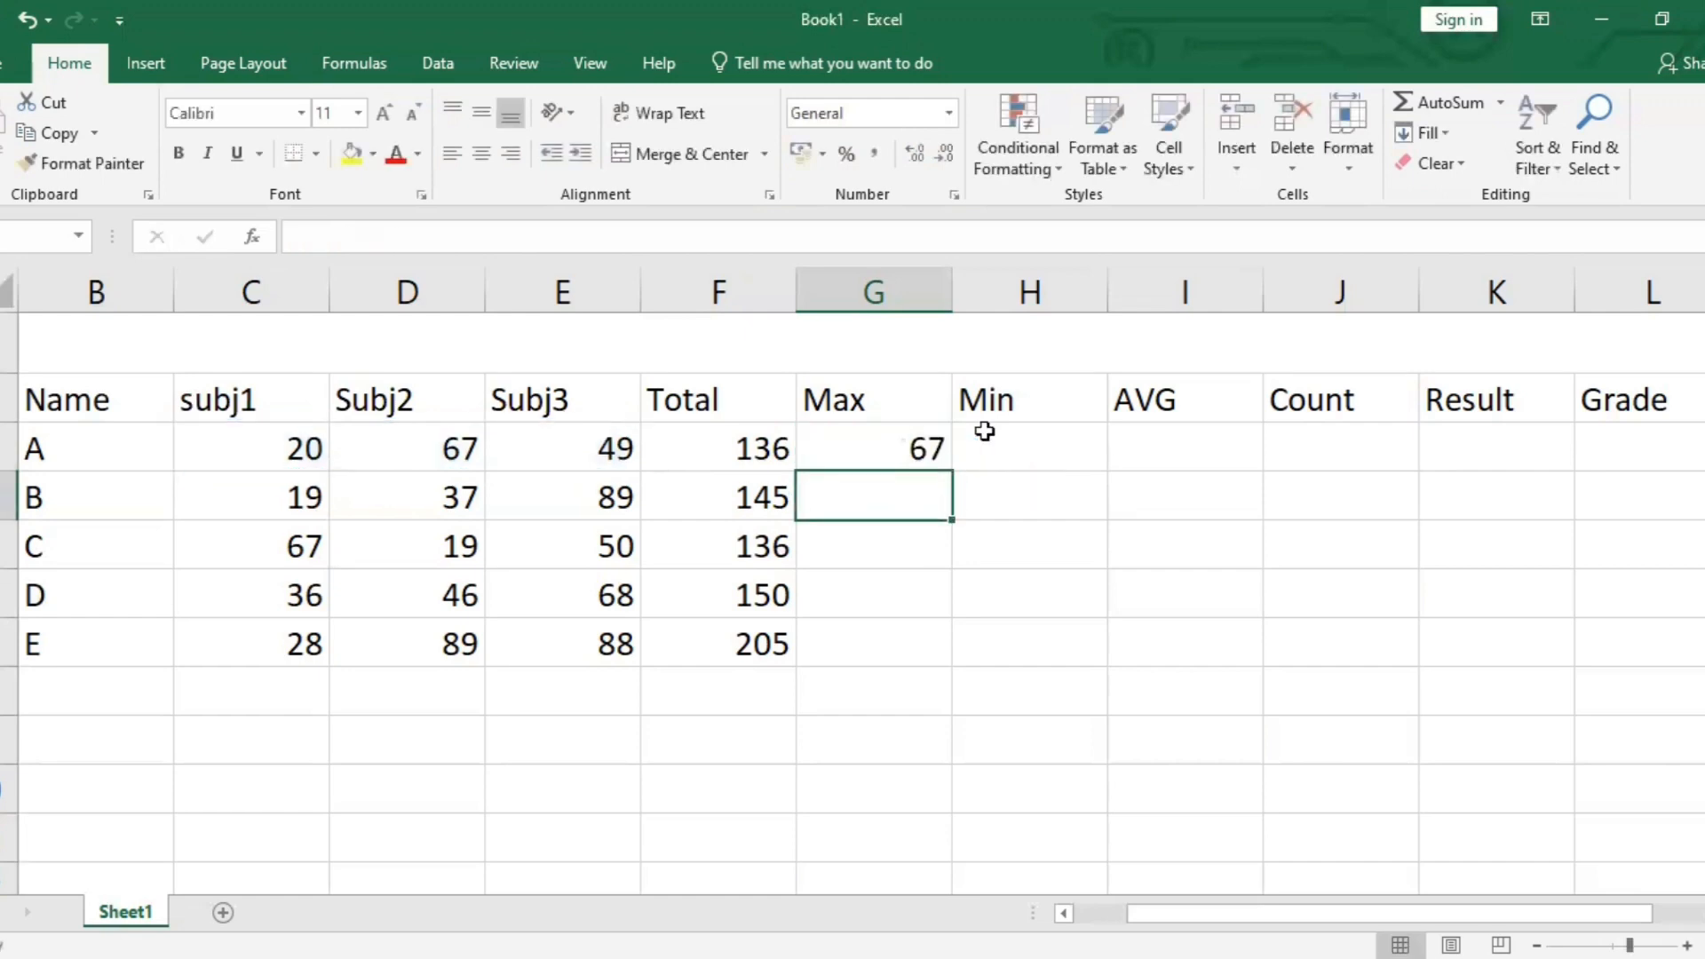
Fill the Max formula from G3 down to G7 for students B to E.
{"action": "left_click", "coordinate": [406, 450]}
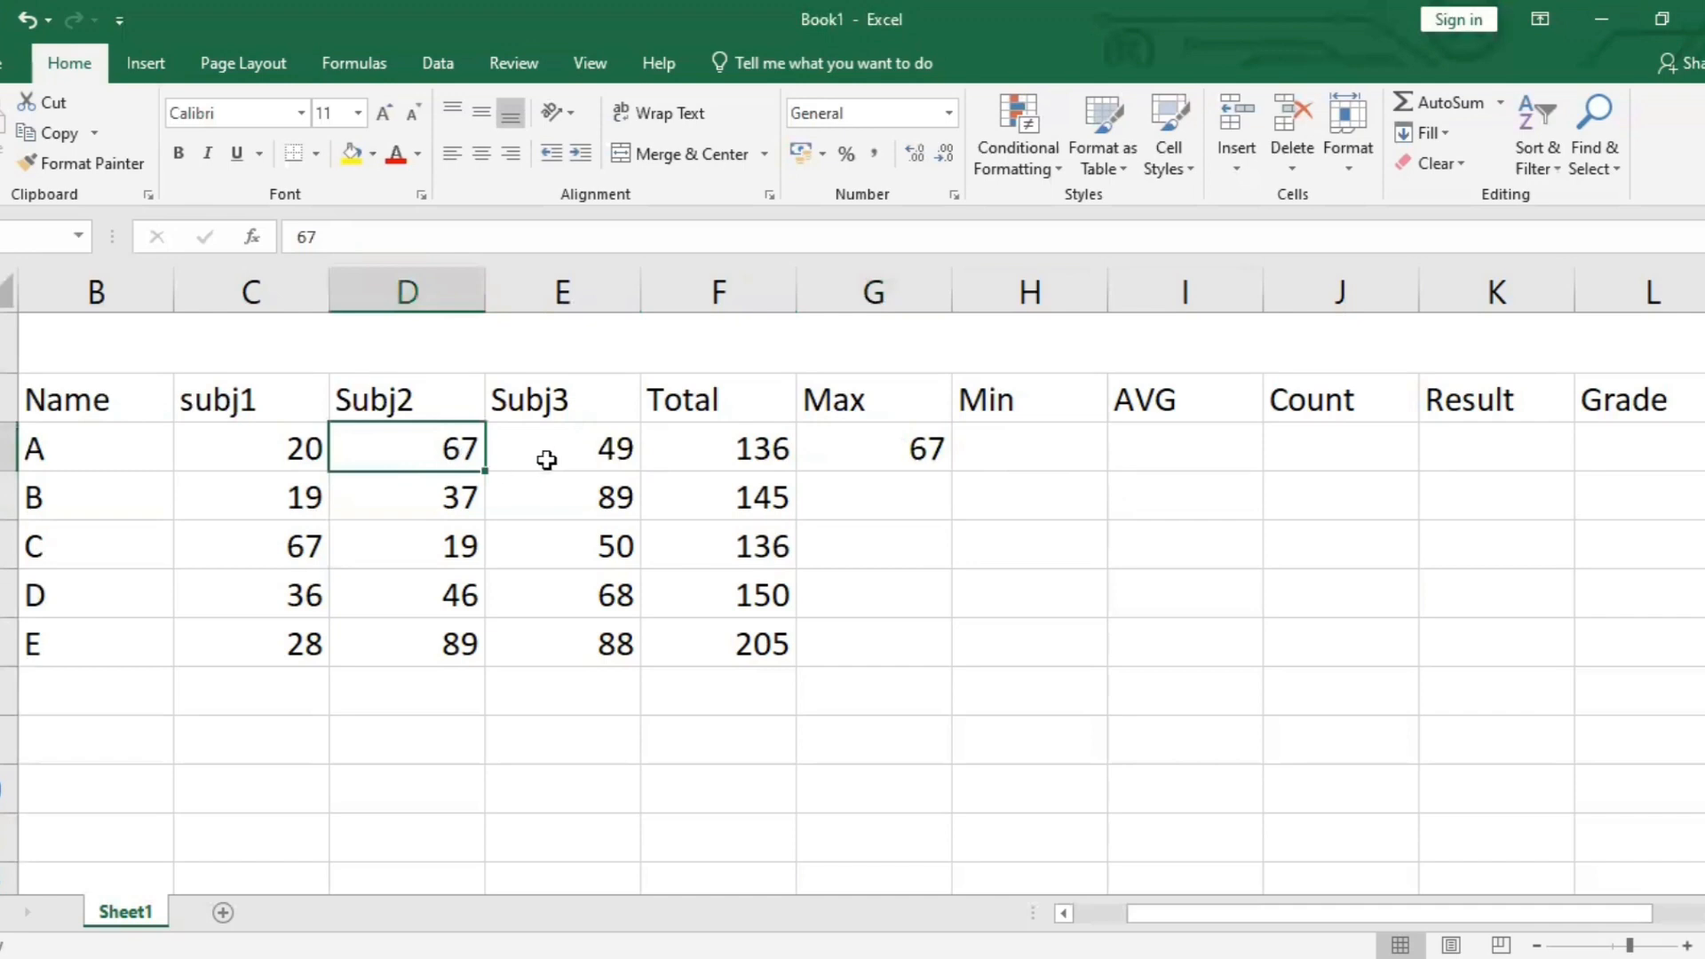
{"action": "left_click", "coordinate": [893, 440]}
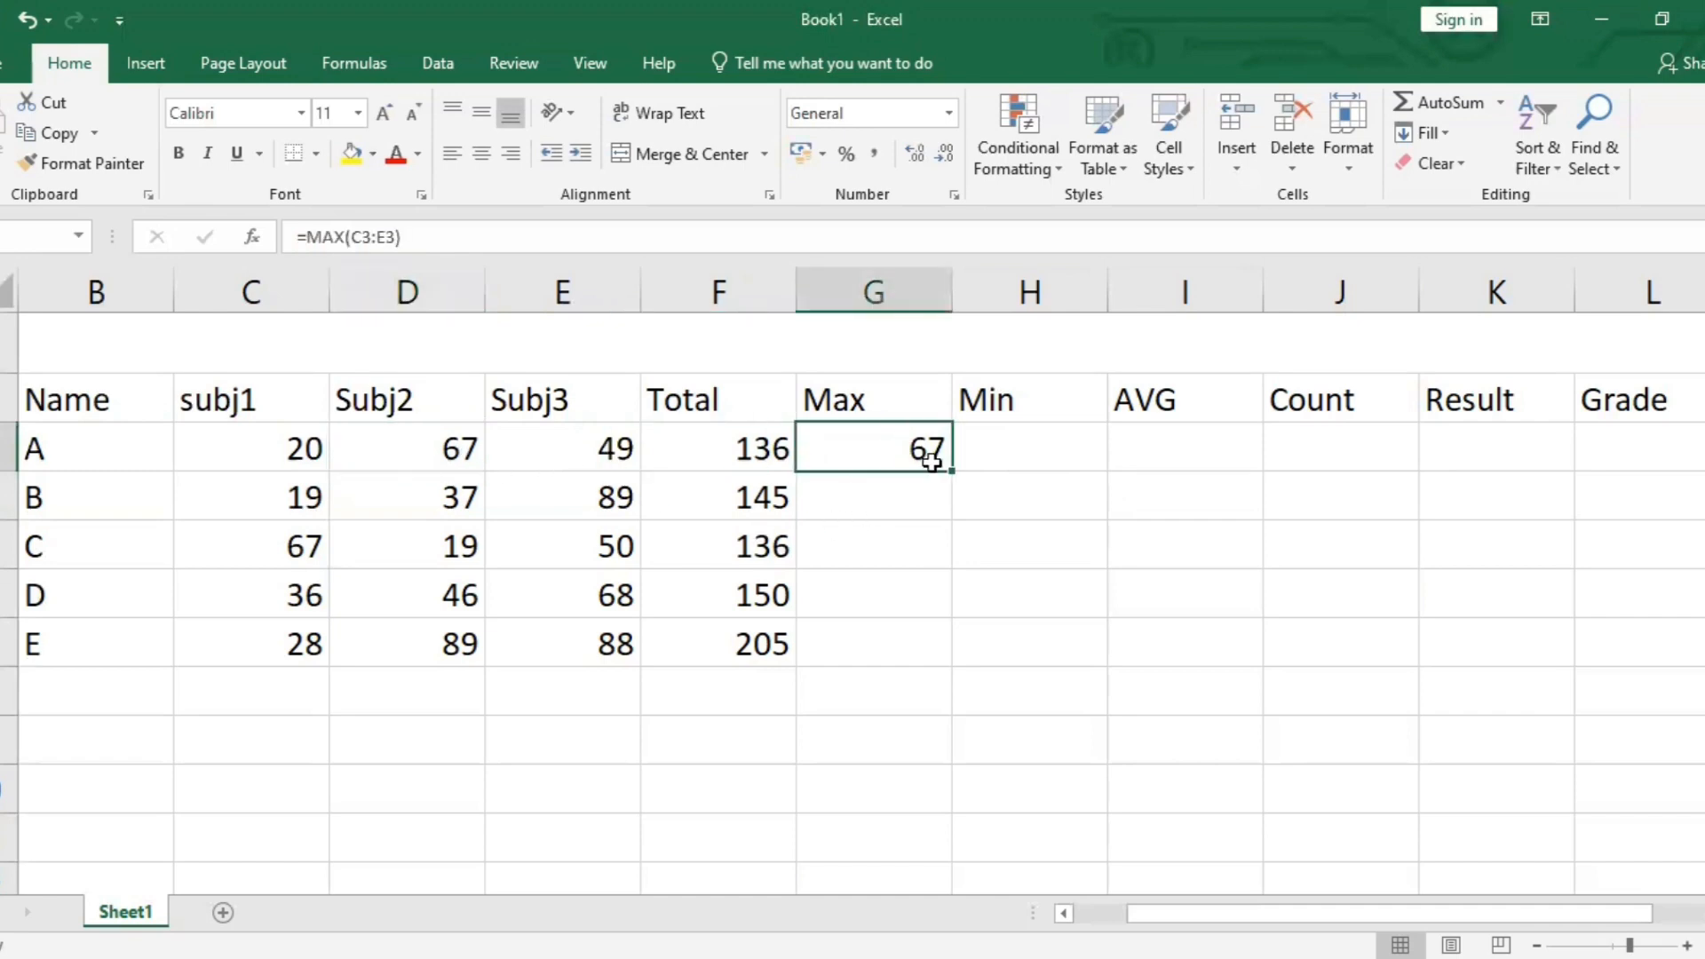
{"action": "left_click_drag", "start_coordinate": [951, 471], "coordinate": [941, 658]}
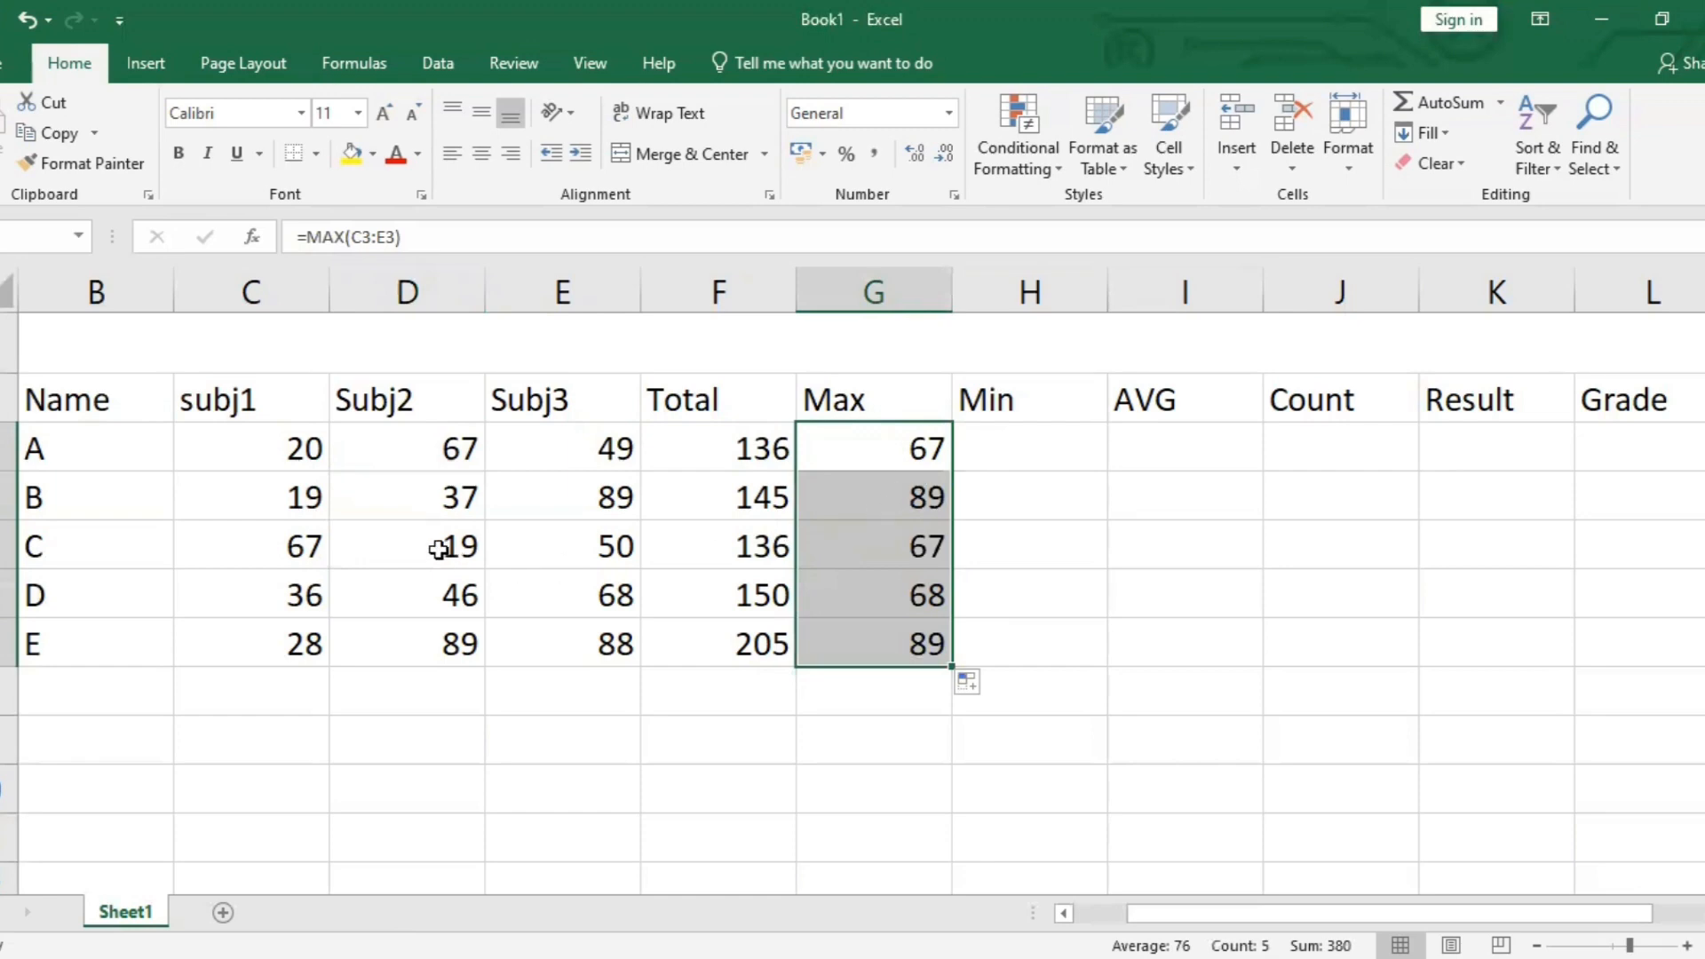
Calculate student A's lowest mark in H3 under Min with the formula =MIN(C3:E3).
{"action": "left_click", "coordinate": [992, 459]}
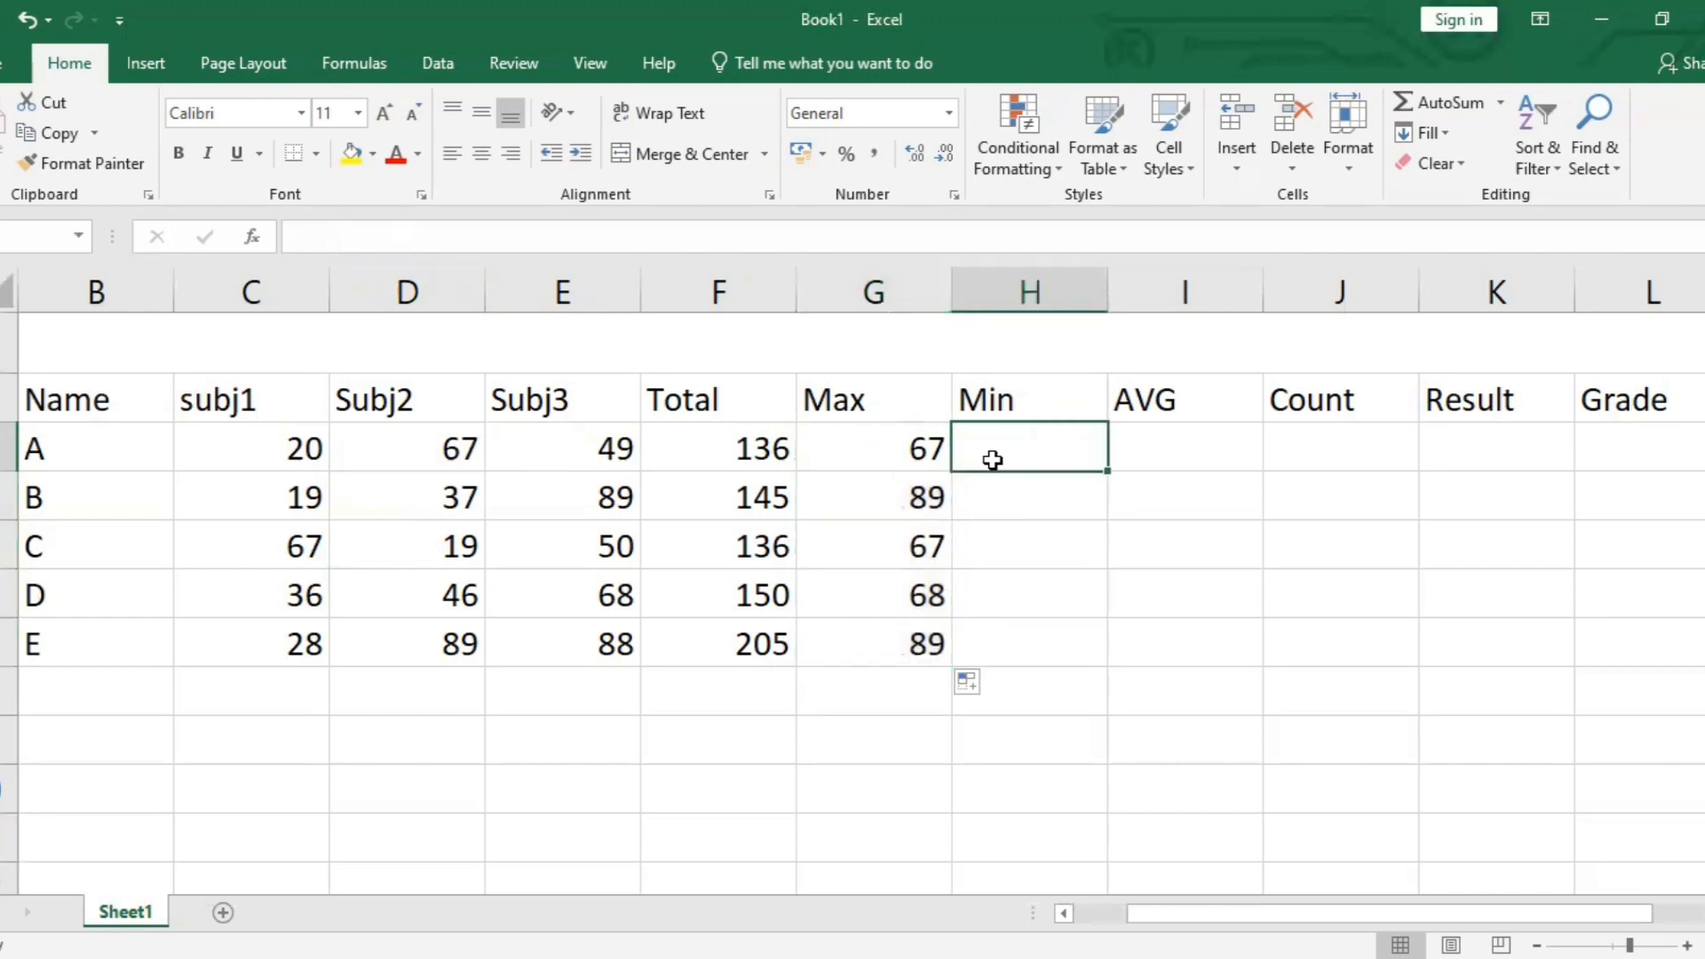
{"action": "type", "text": "="}
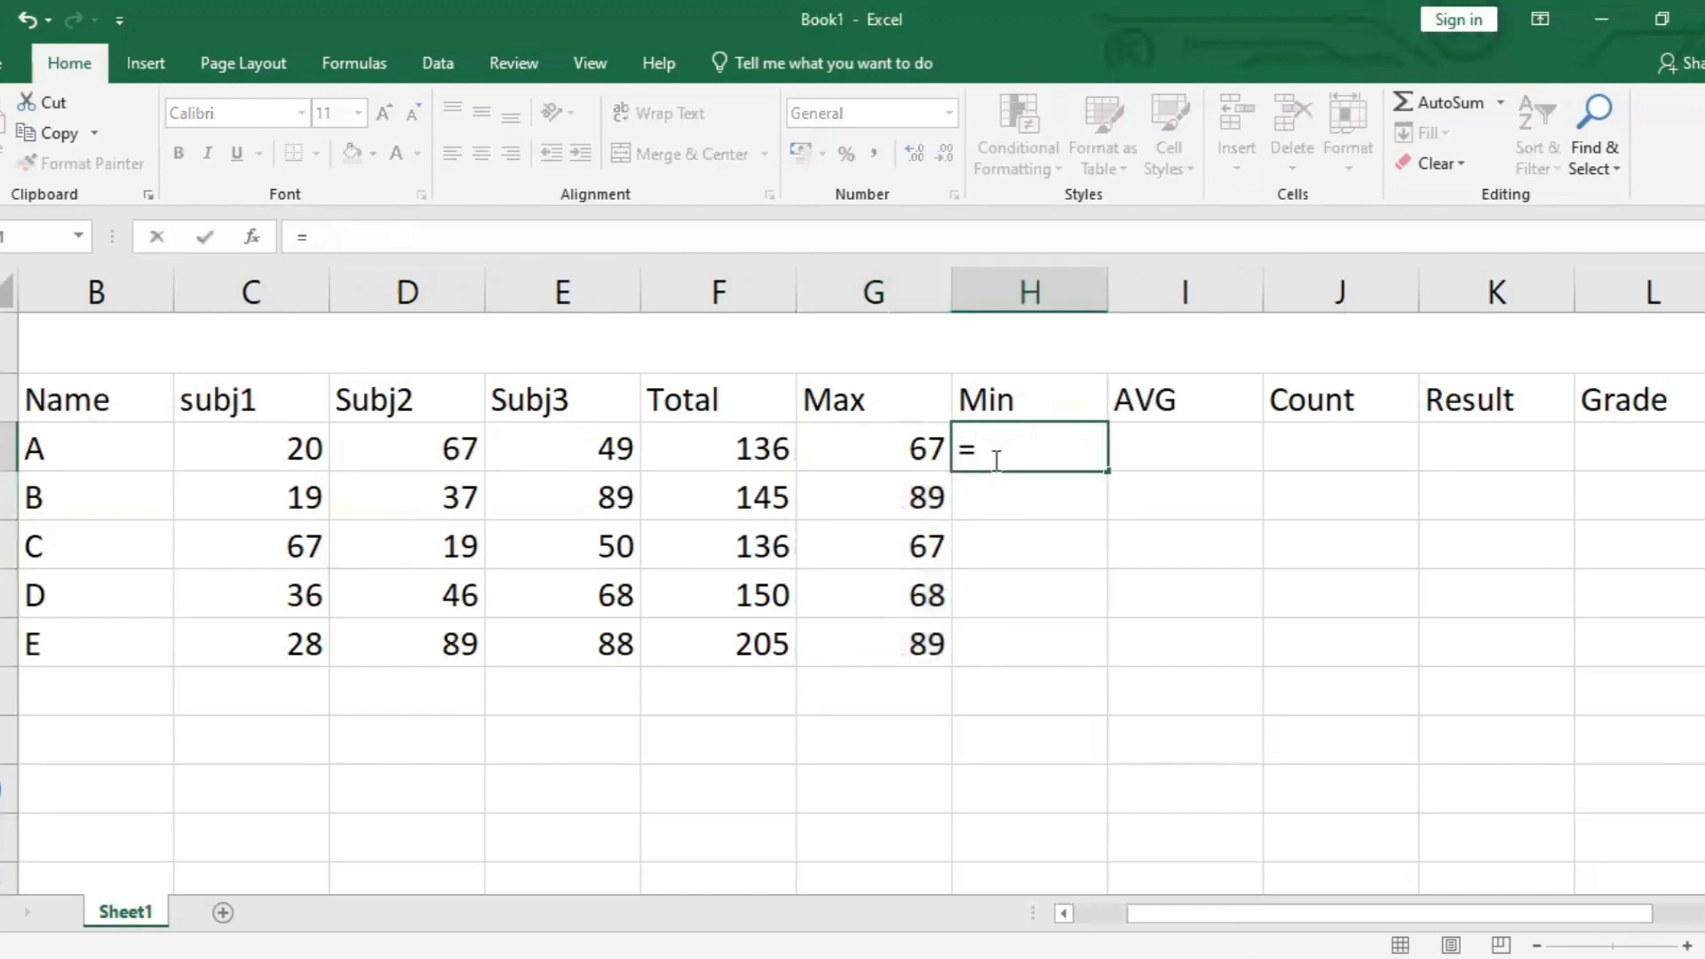
{"action": "type", "text": "MIN("}
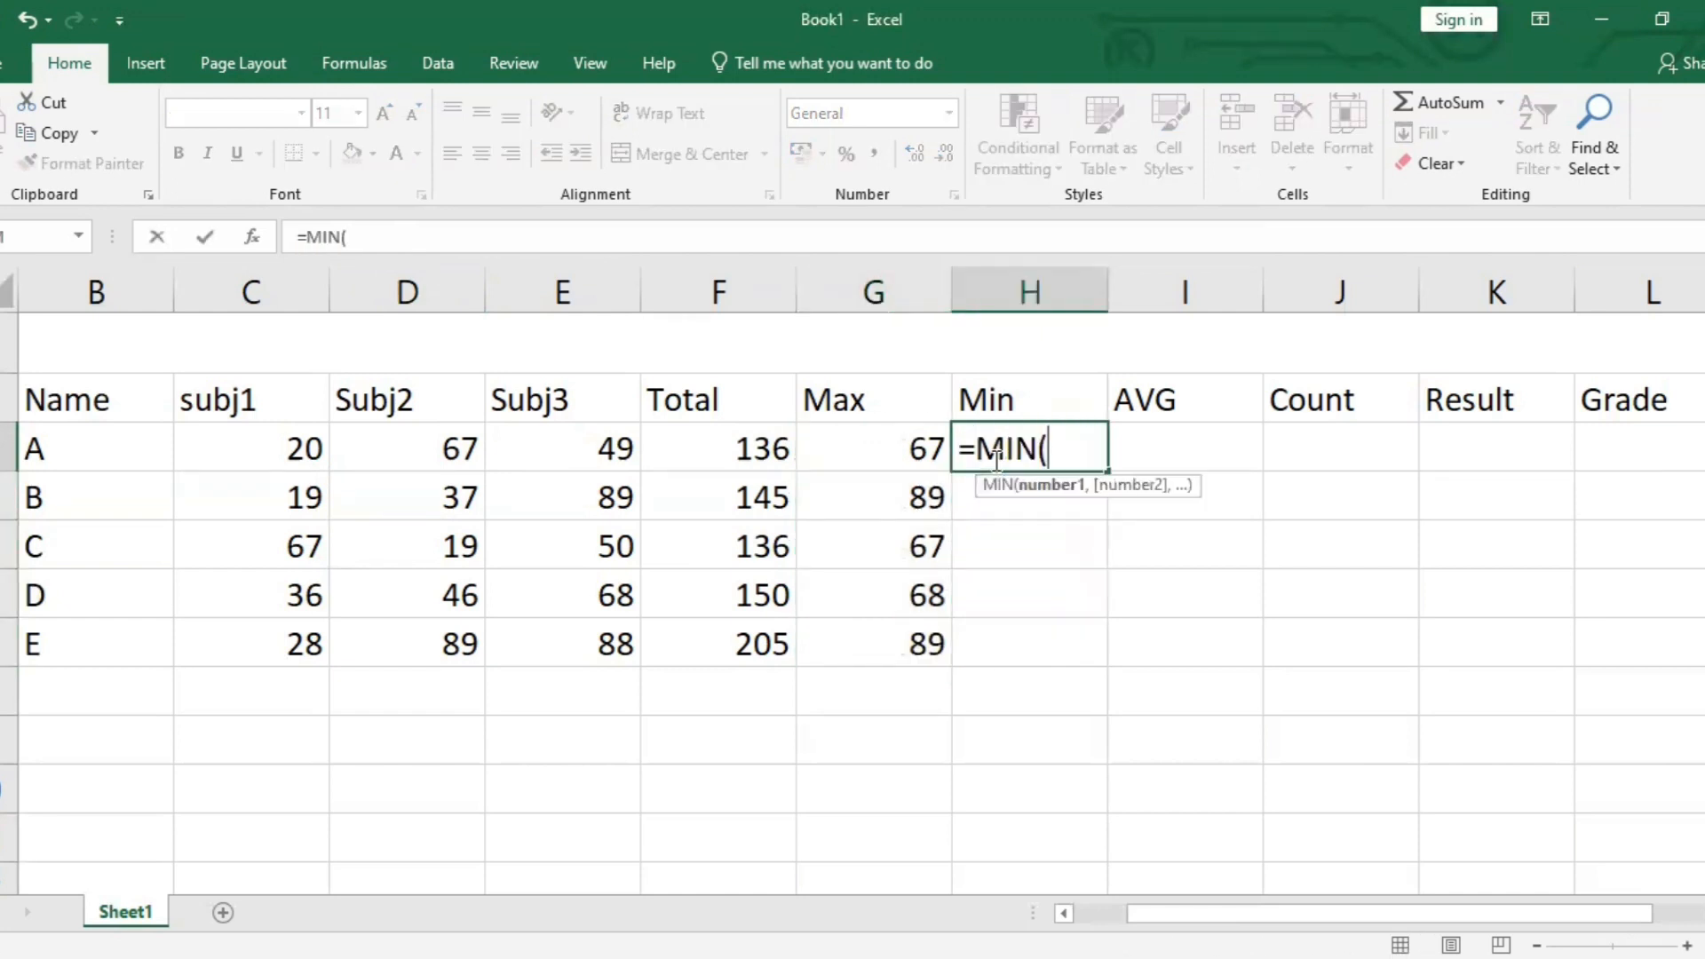
{"action": "left_click", "coordinate": [225, 463]}
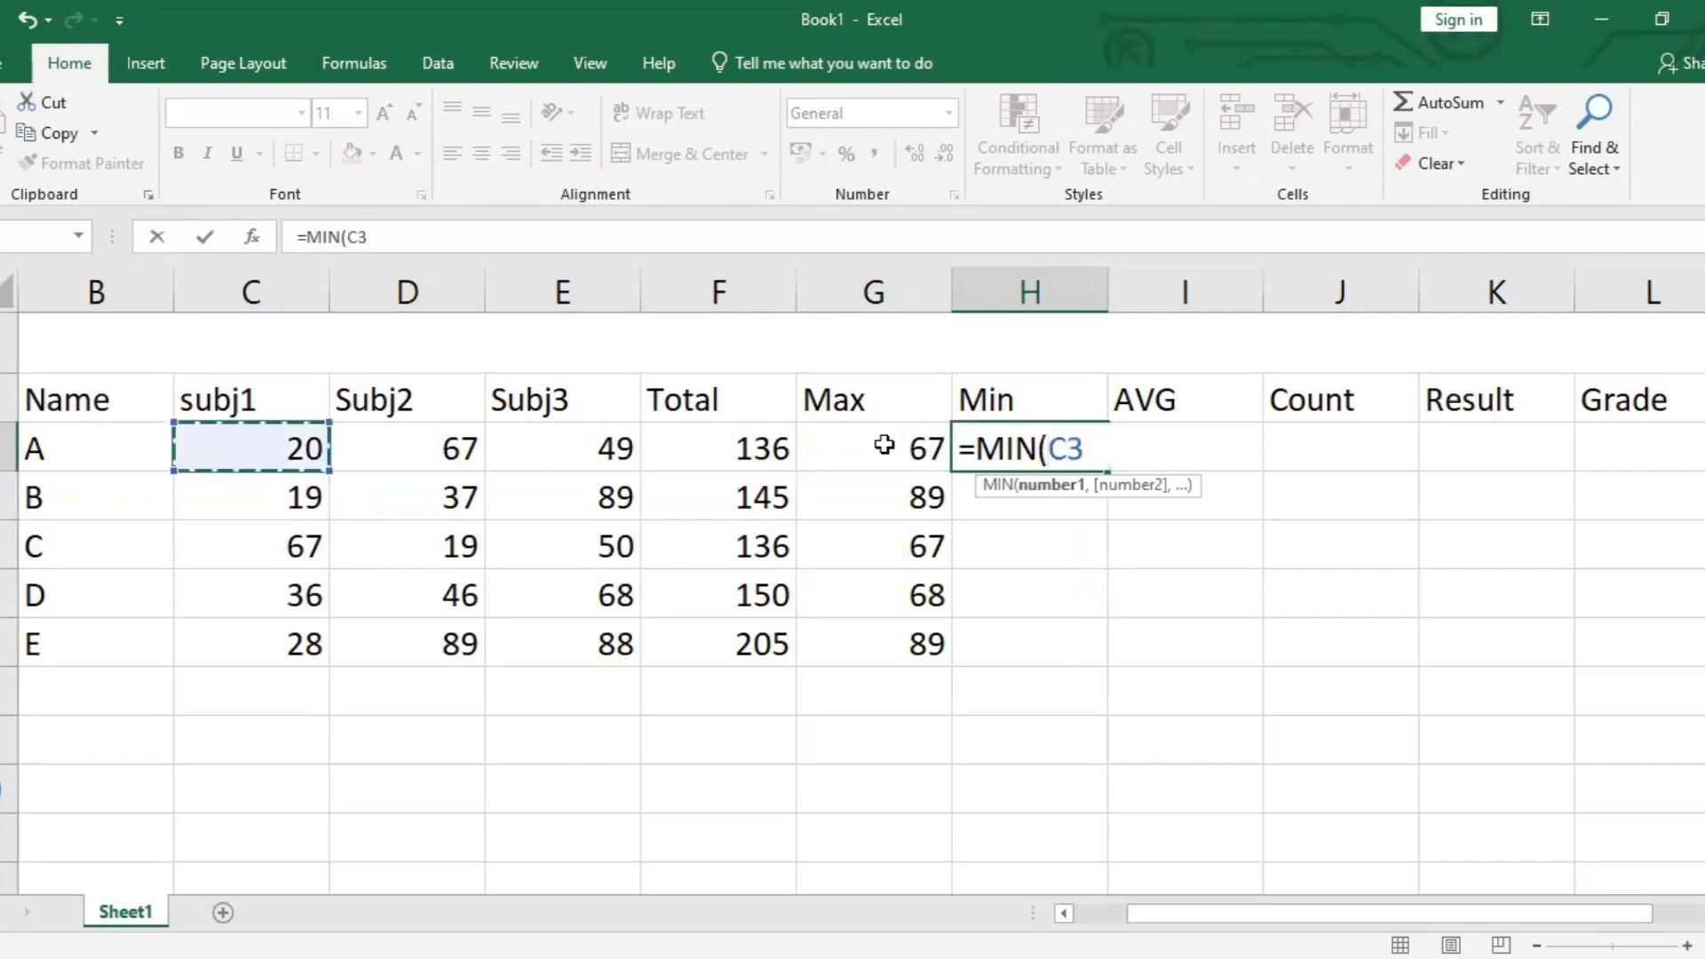
{"action": "key", "text": "shift+Right"}
{"action": "key", "text": "shift+Right"}
{"action": "type", "text": ")"}
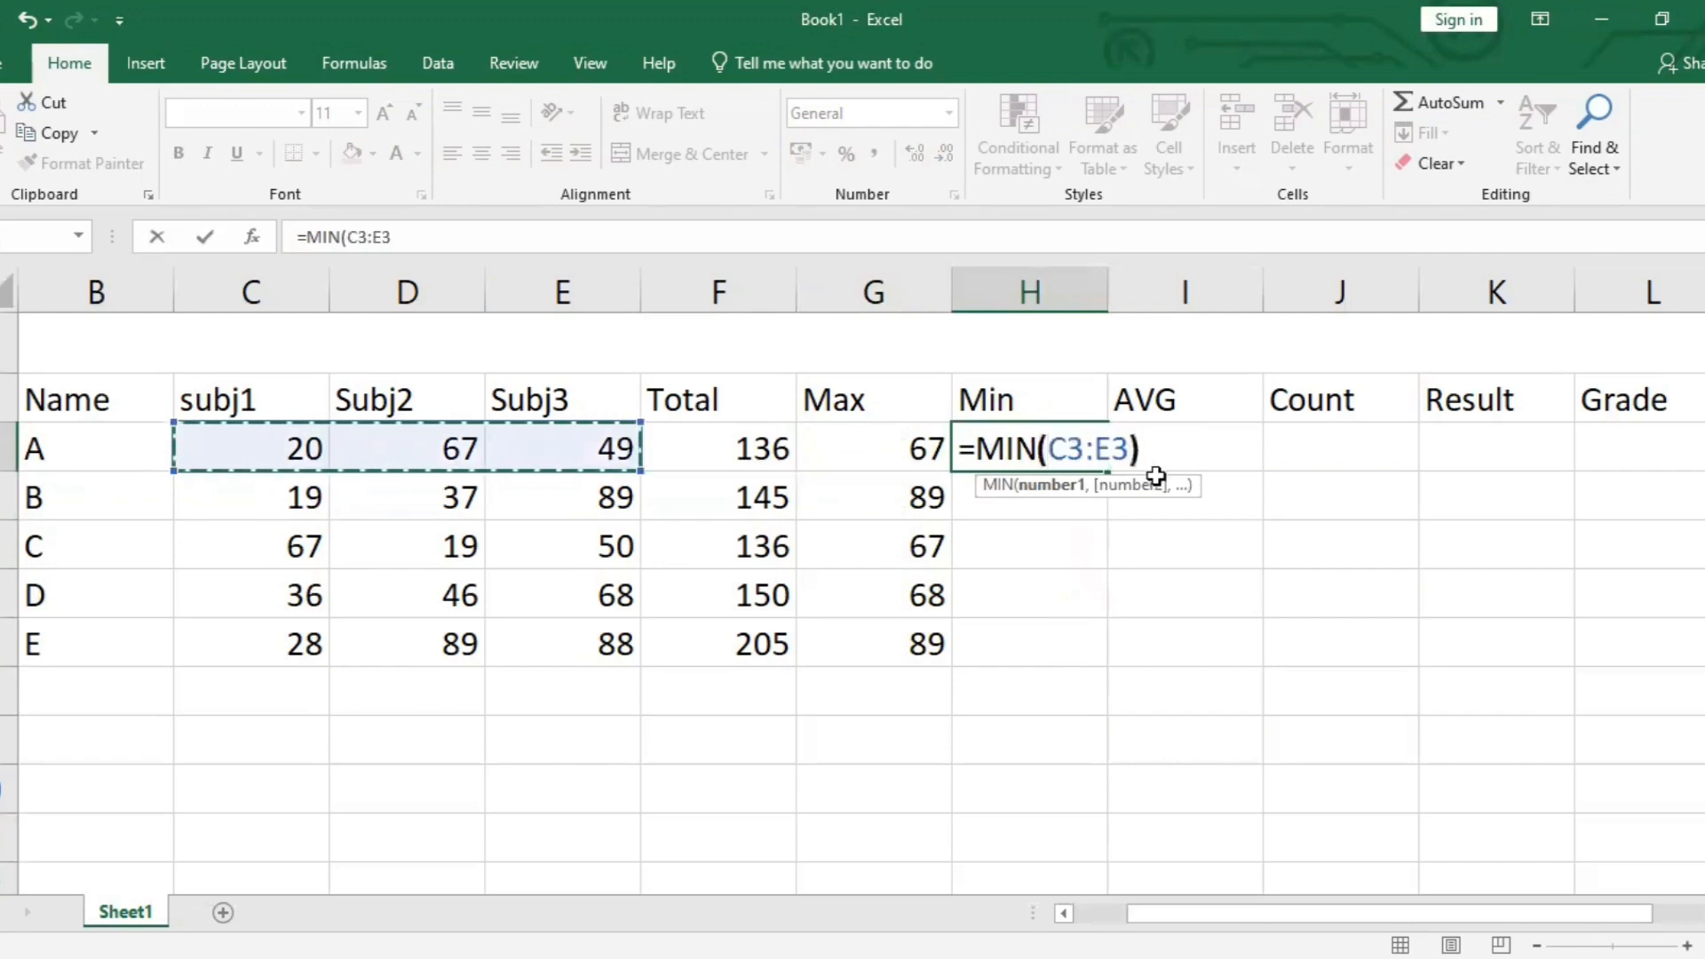
{"action": "key", "text": "Return"}
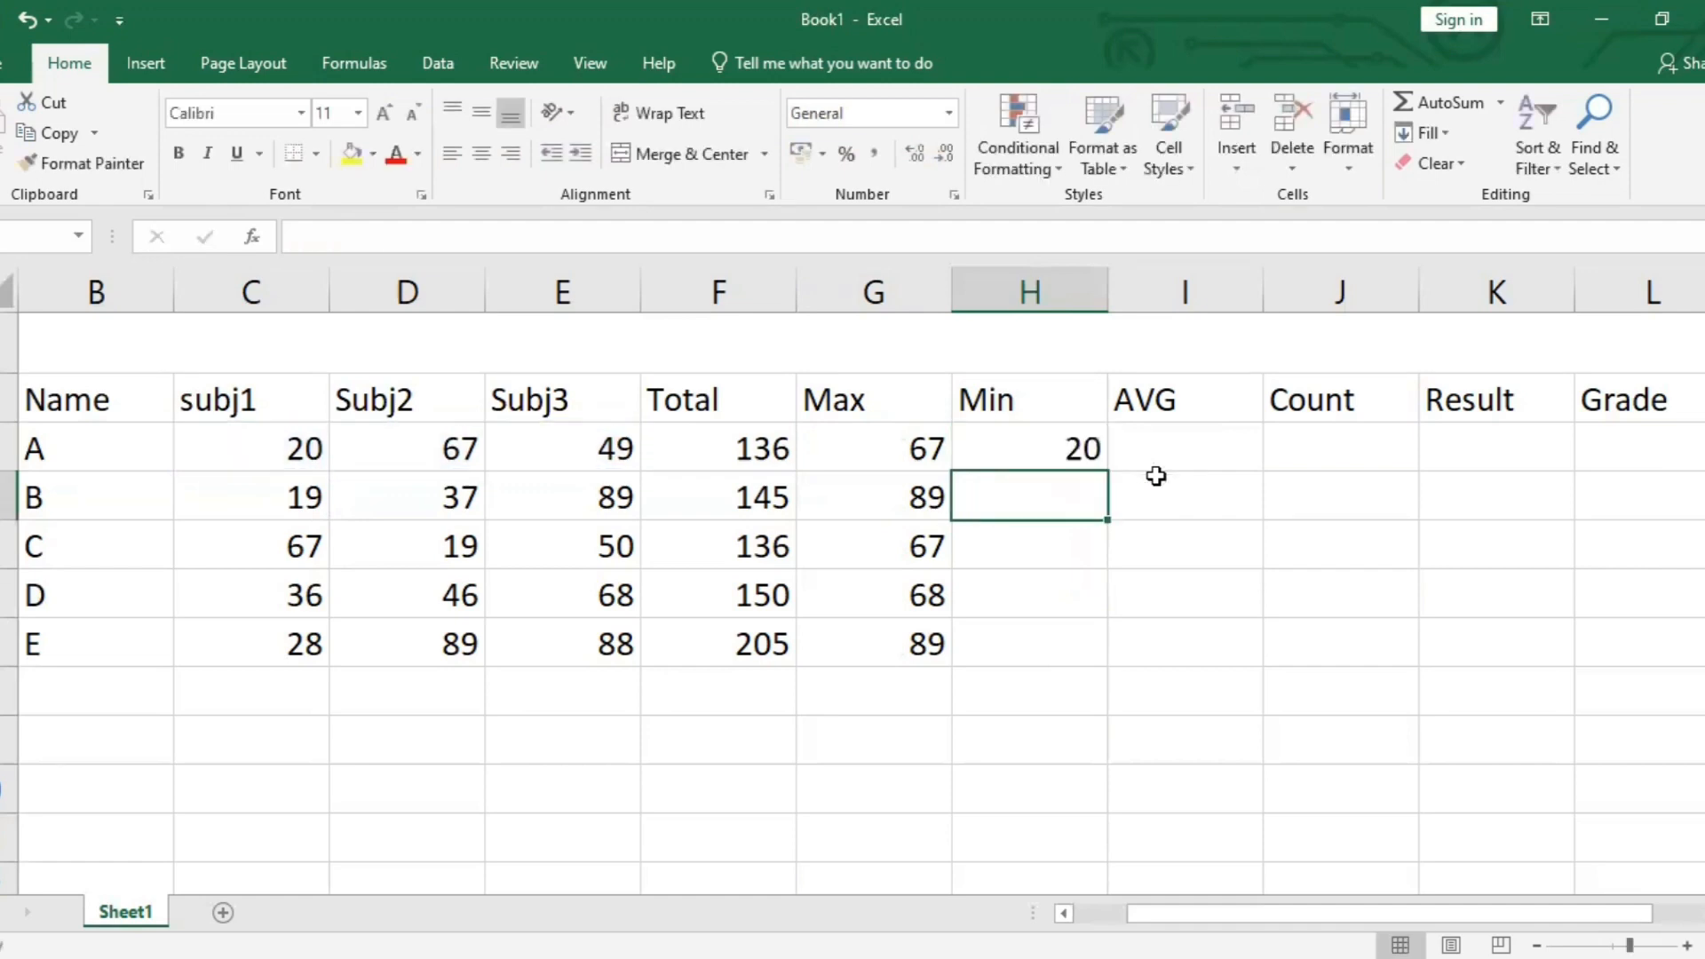
Review the cell range in H3's Min formula, then fill the formula down to H7 for students B to E.
{"action": "left_click", "coordinate": [1039, 456]}
{"action": "double_click", "coordinate": [1040, 457]}
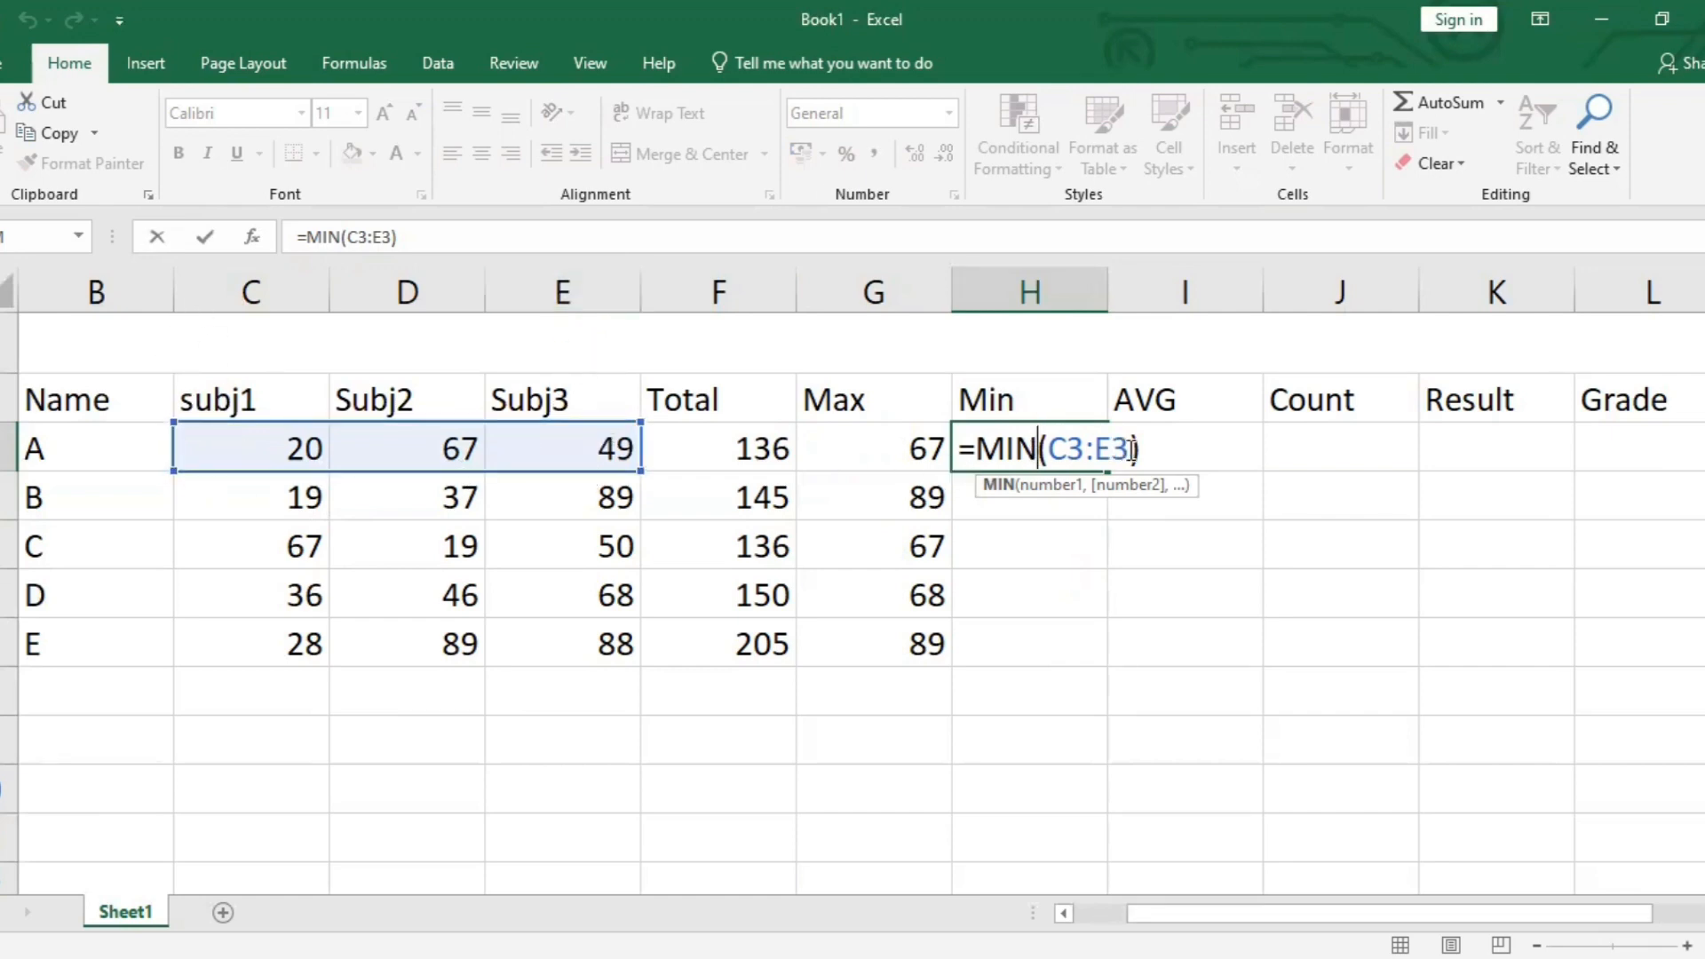
{"action": "left_click_drag", "start_coordinate": [1132, 448], "coordinate": [1073, 448]}
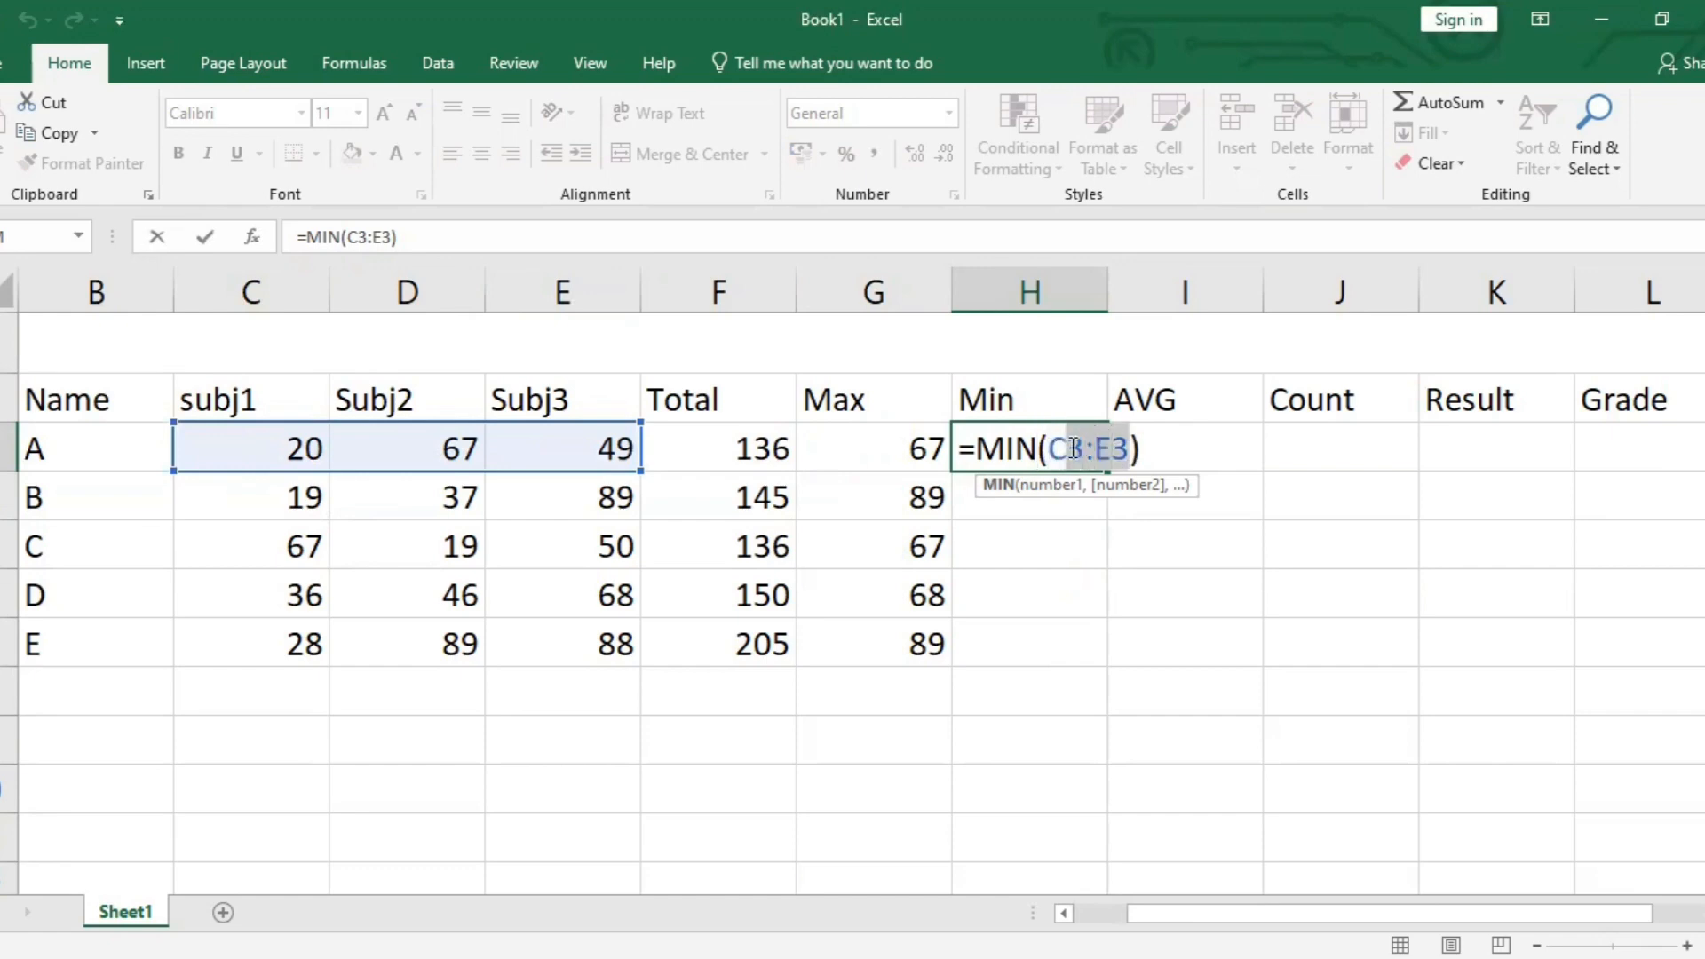
{"action": "left_click", "coordinate": [1070, 448]}
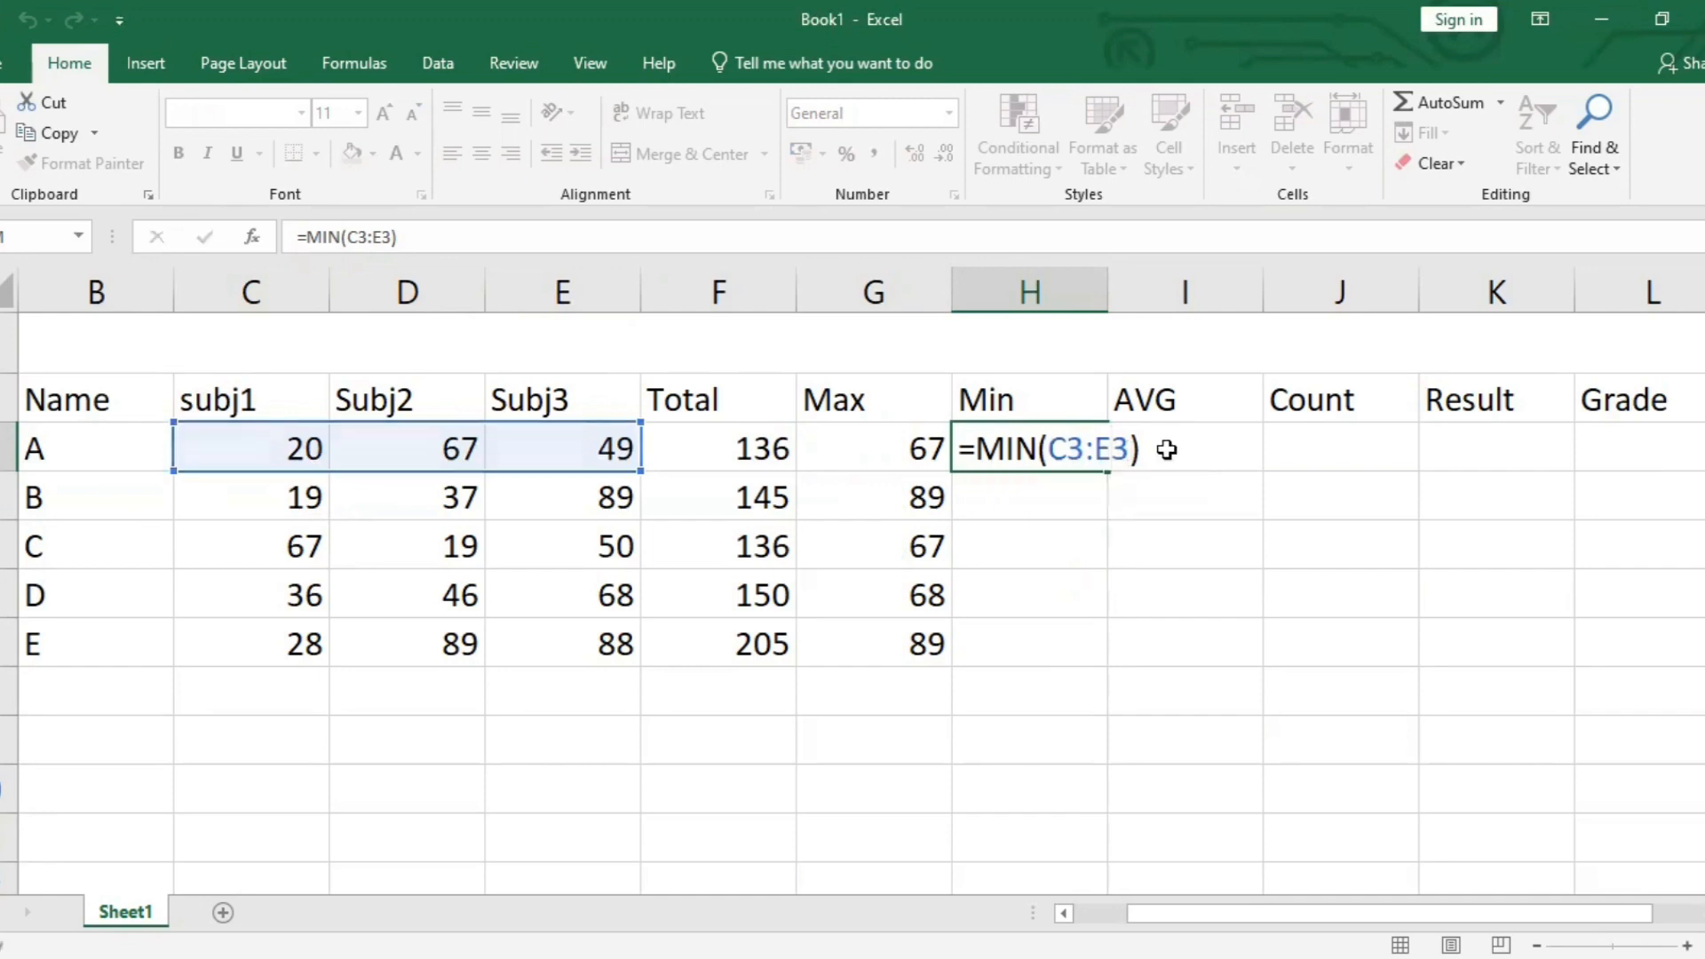
{"action": "key", "text": "Return"}
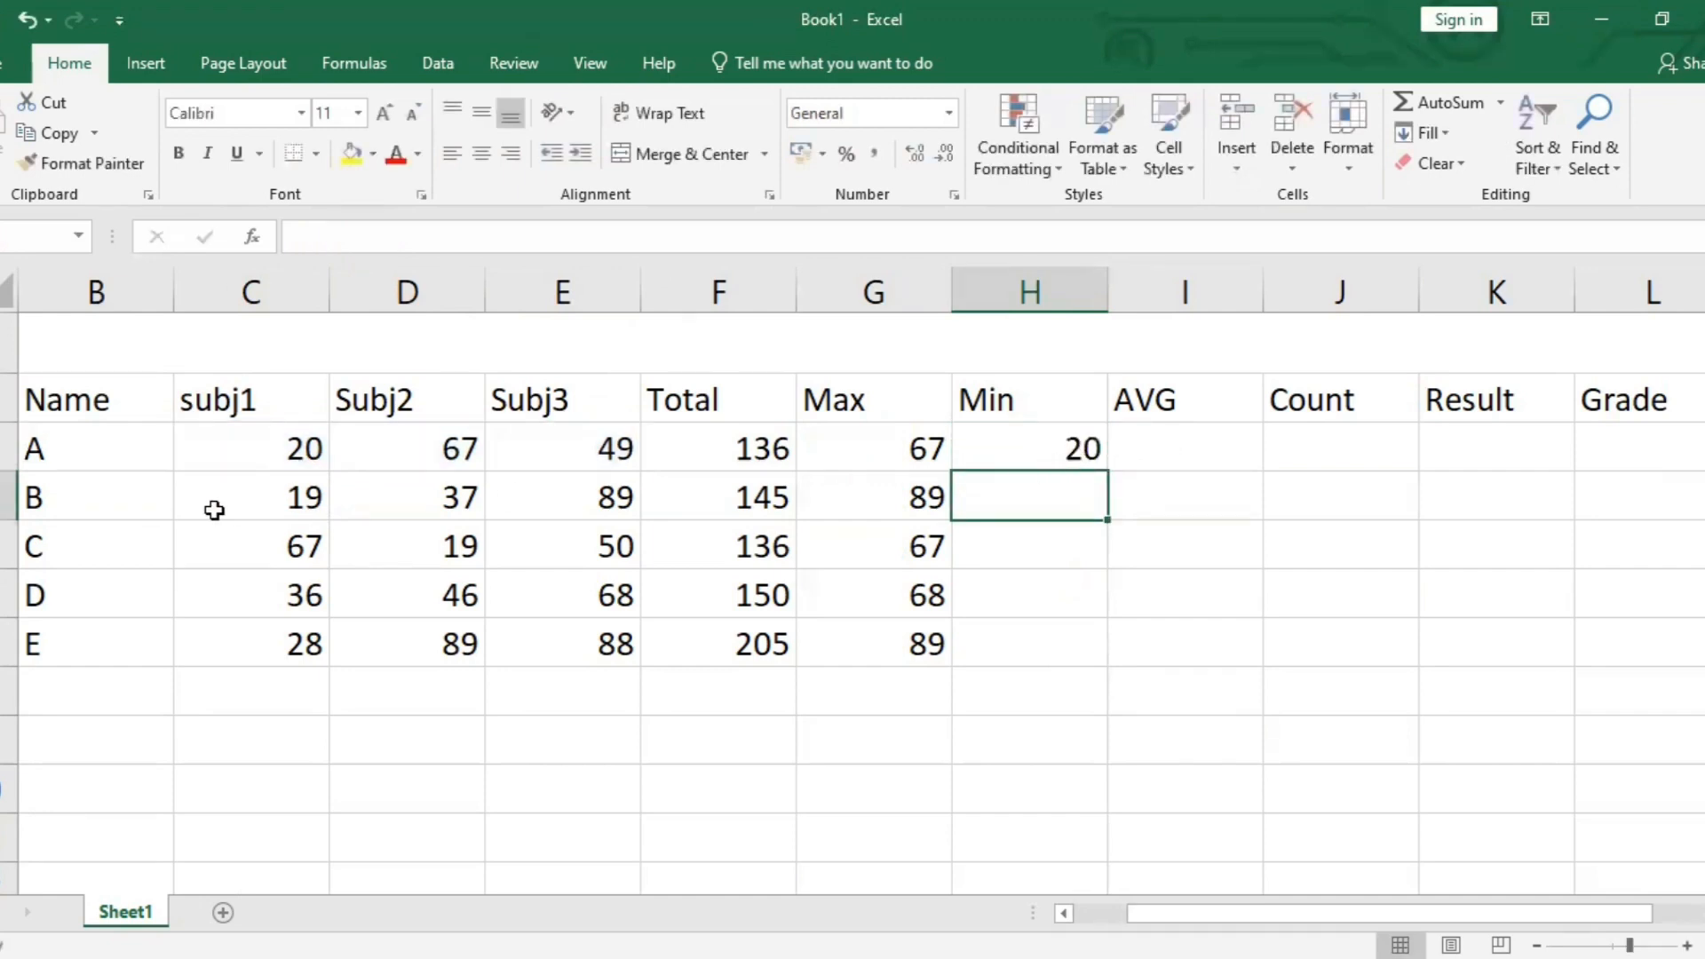
{"action": "left_click", "coordinate": [1018, 454]}
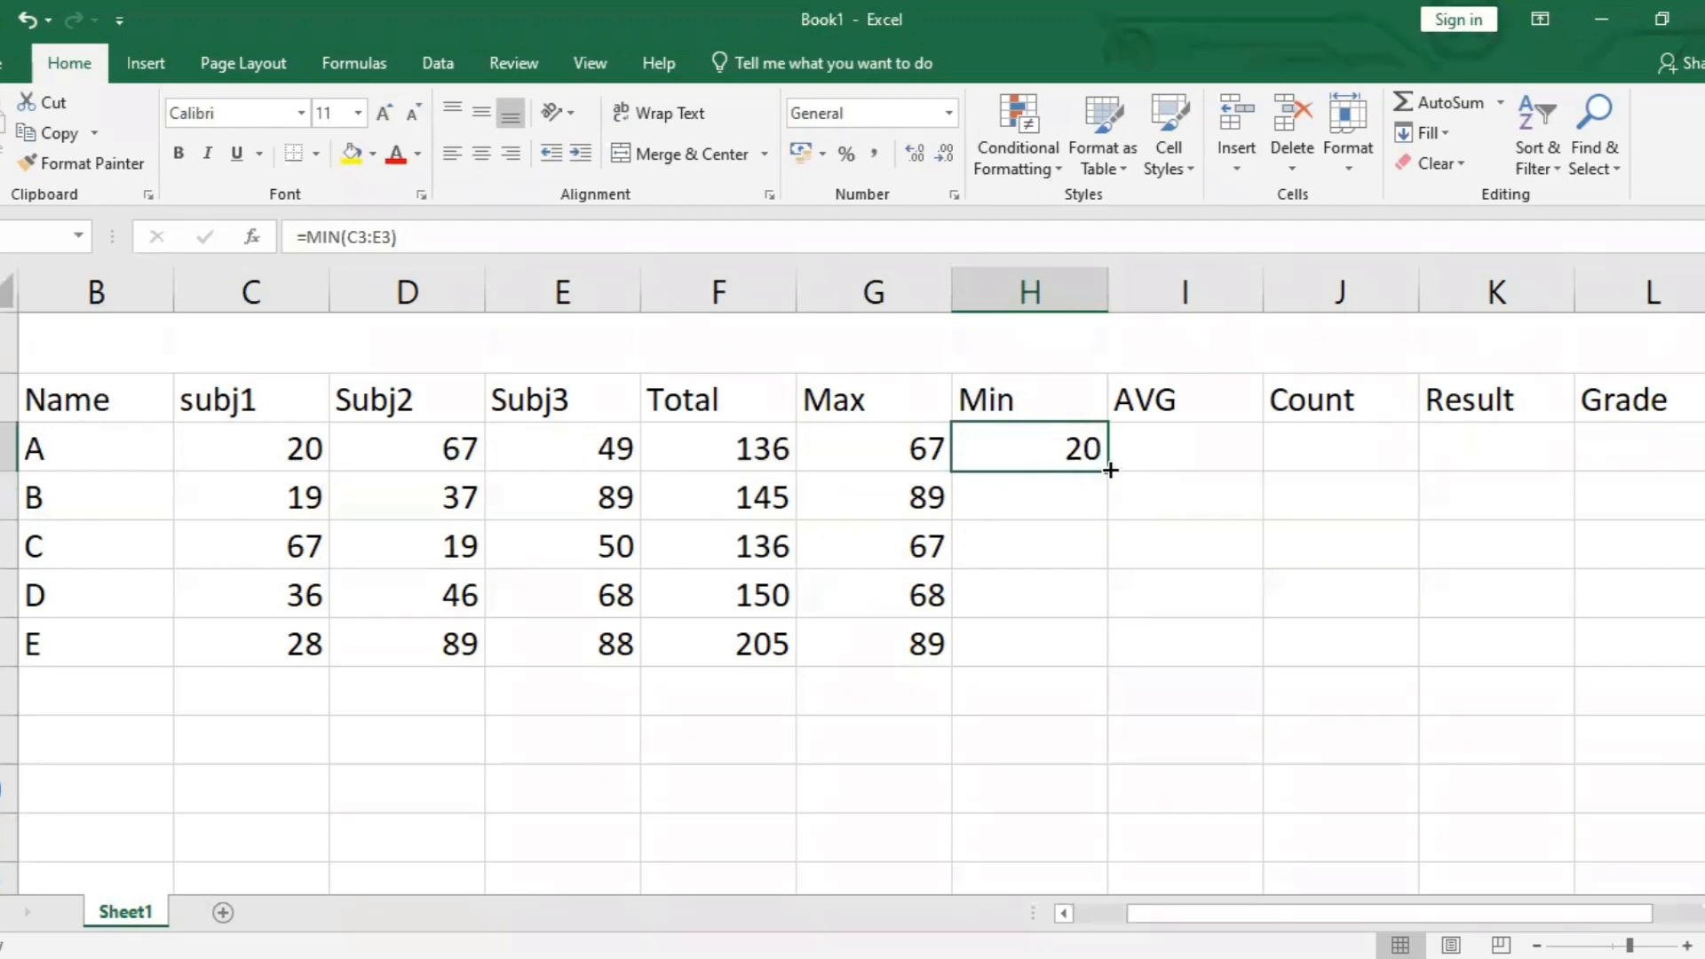
{"action": "left_click_drag", "start_coordinate": [1107, 471], "coordinate": [1094, 652]}
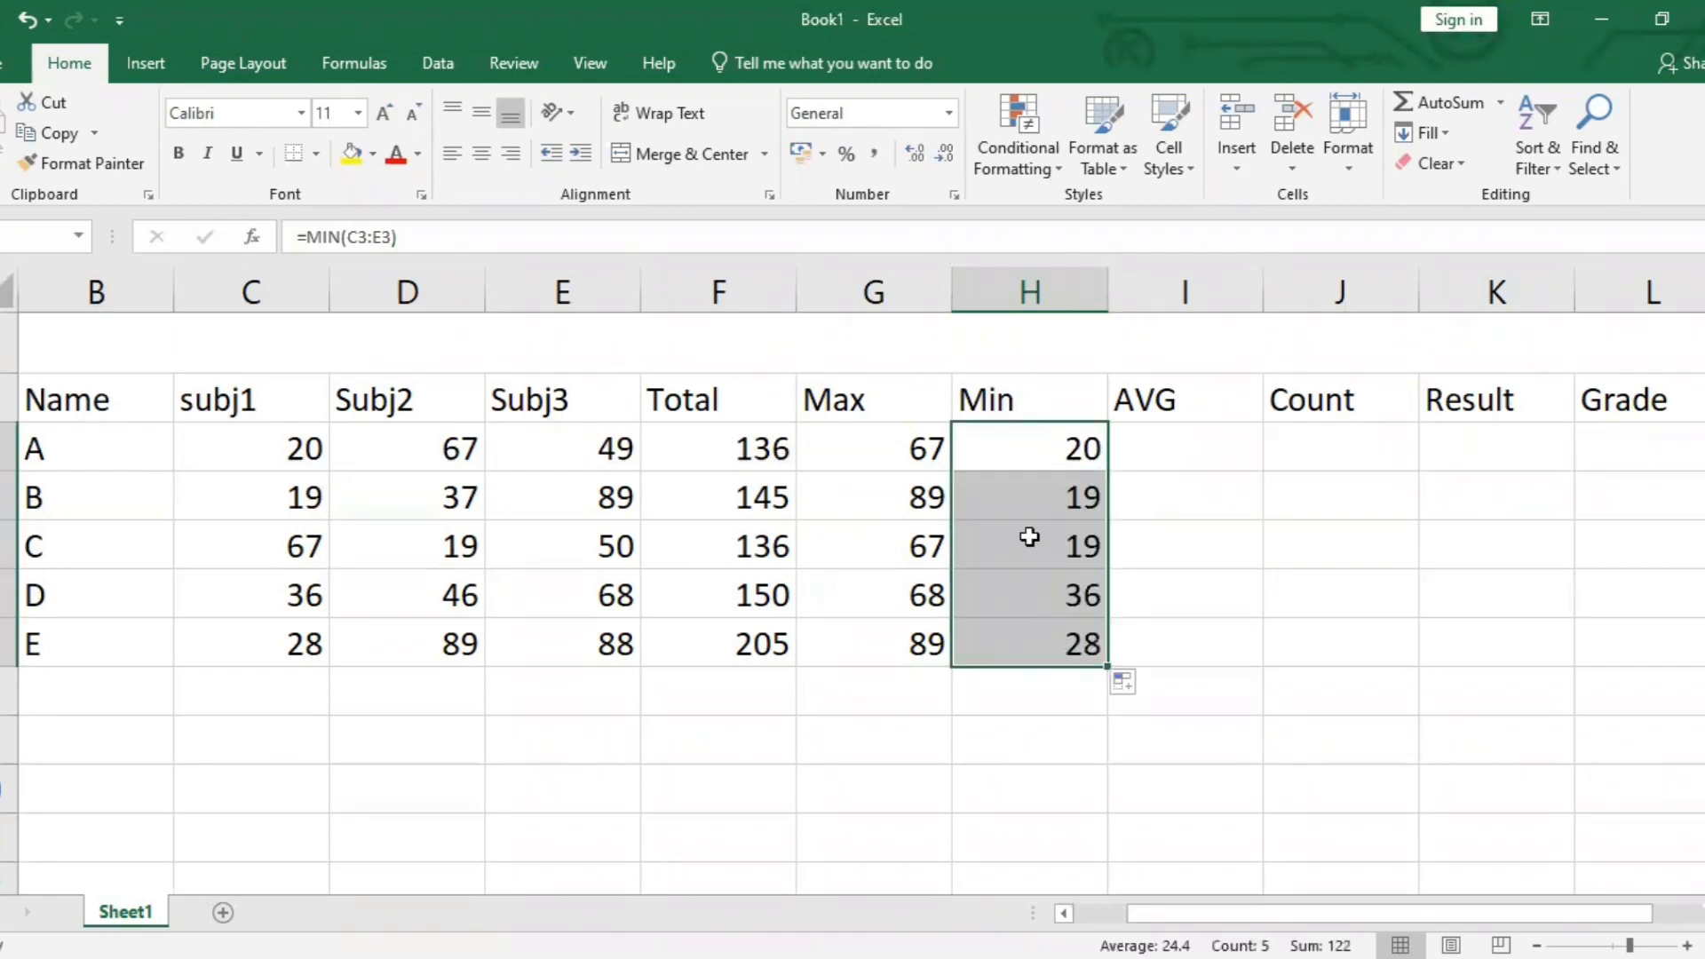
Calculate student A's average mark in I3 under AVG with the formula =AVERAGE(C3:E3).
{"action": "left_click", "coordinate": [1186, 454]}
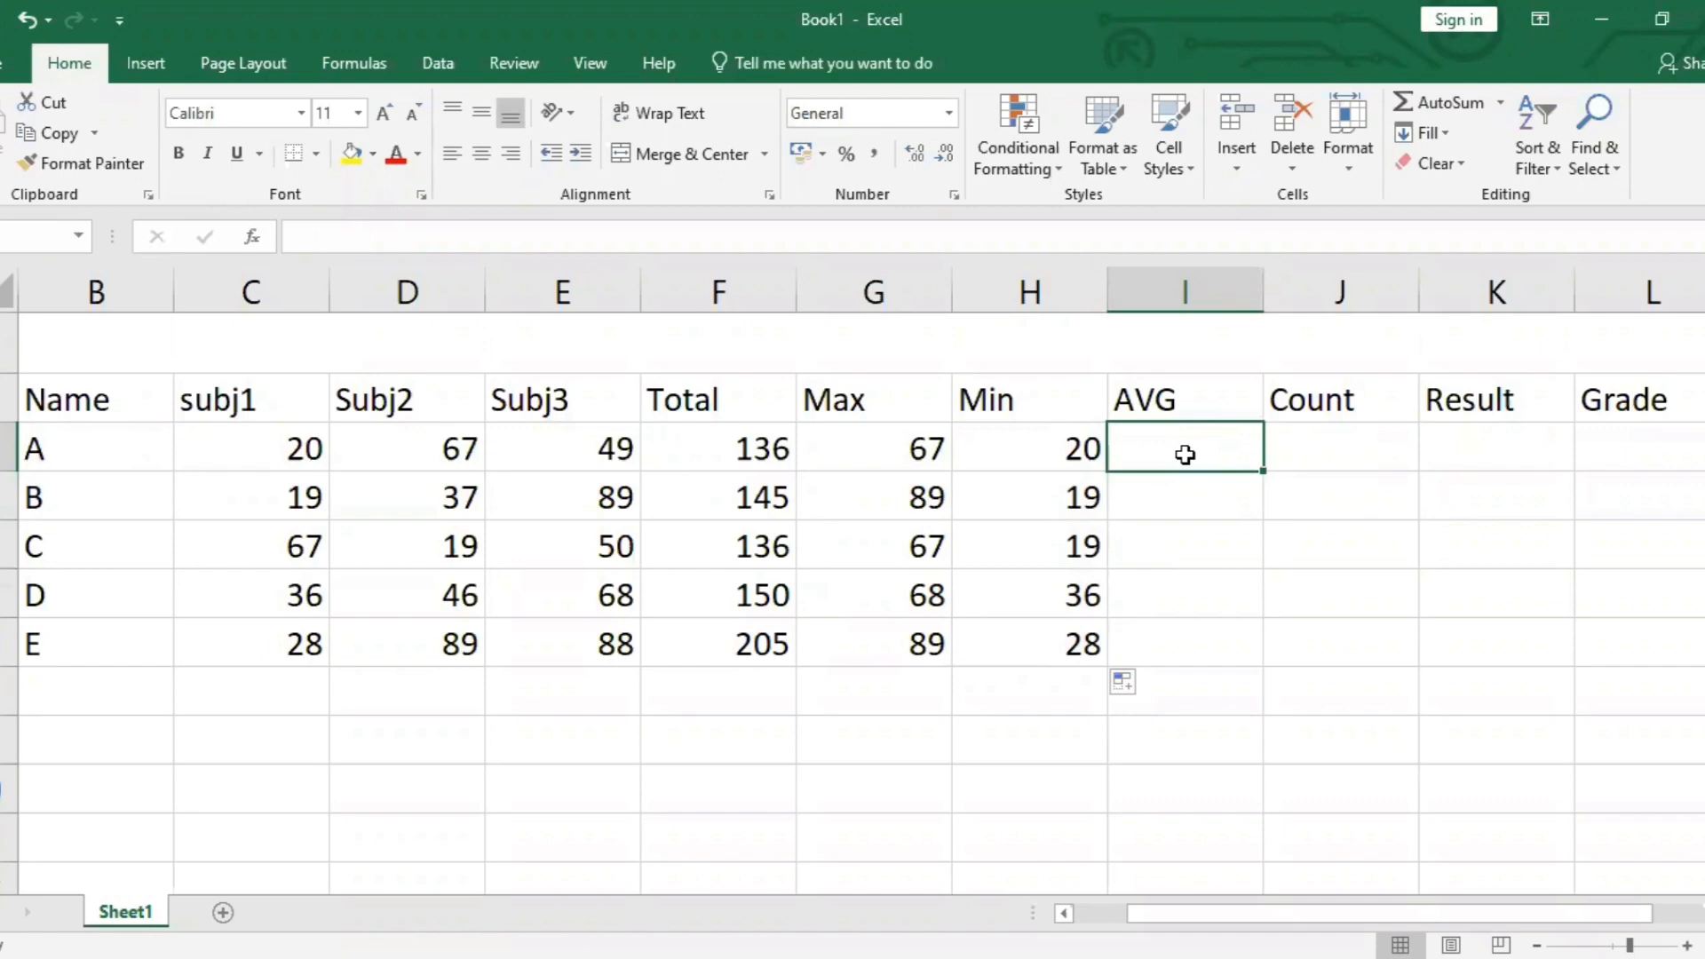
{"action": "type", "text": "="}
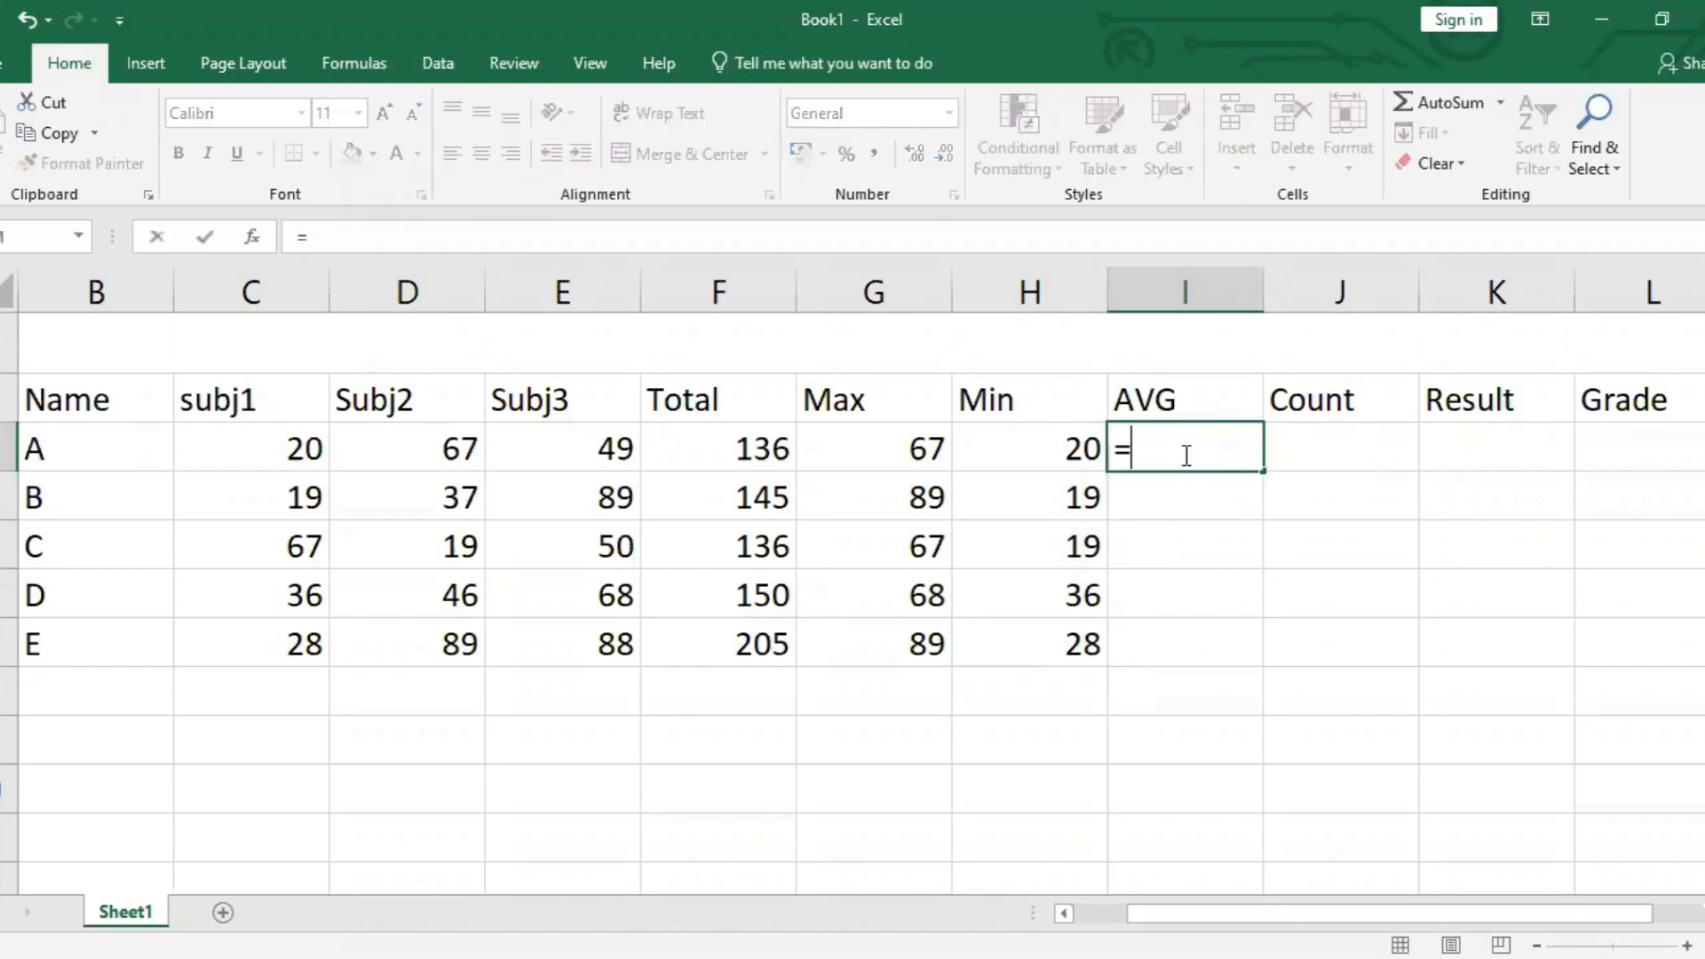
{"action": "type", "text": "AVG"}
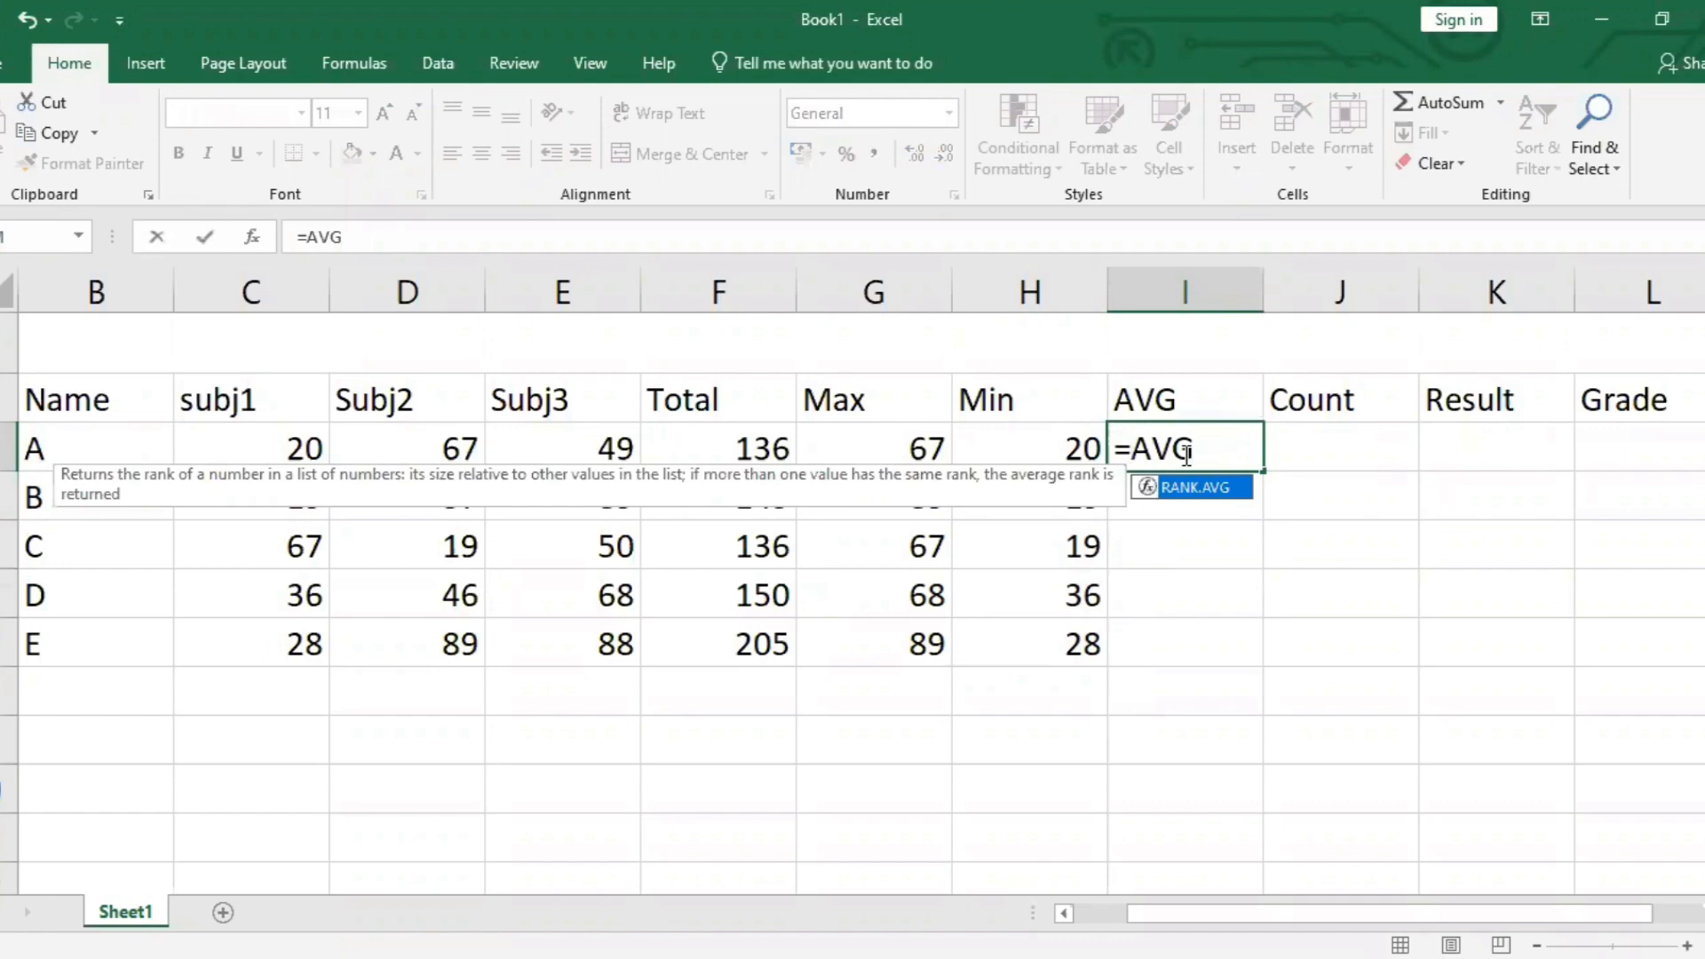
{"action": "key", "text": "BackSpace"}
{"action": "key", "text": "BackSpace"}
{"action": "type", "text": "VE"}
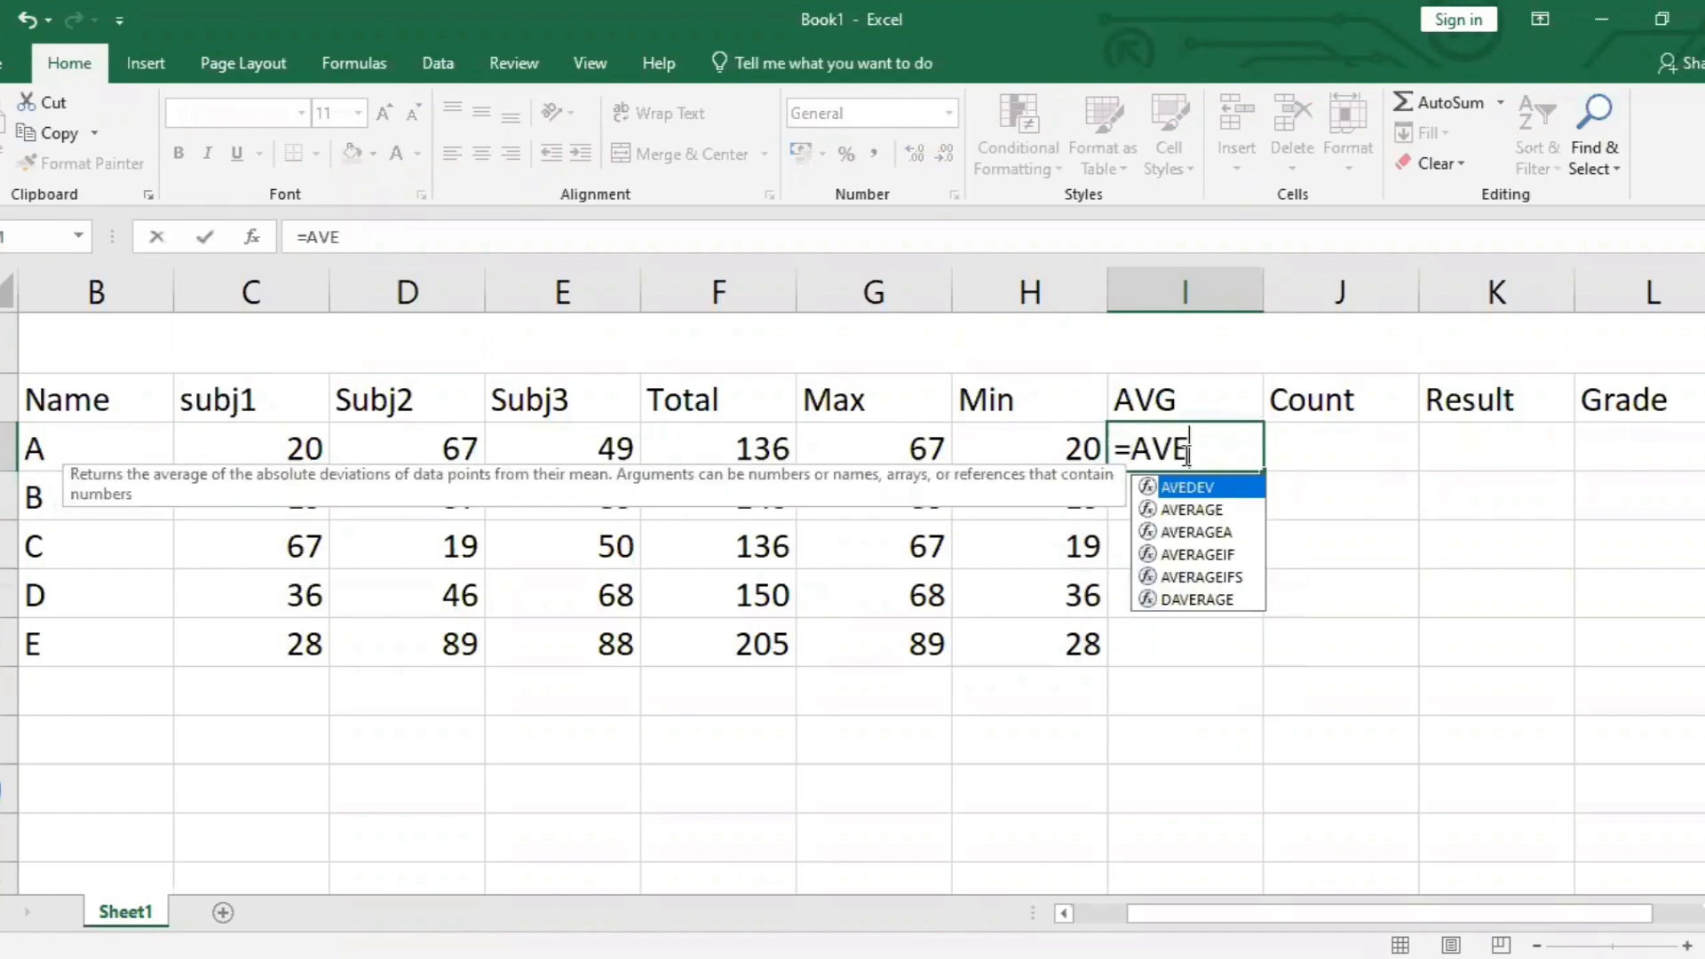
{"action": "key", "text": "Return"}
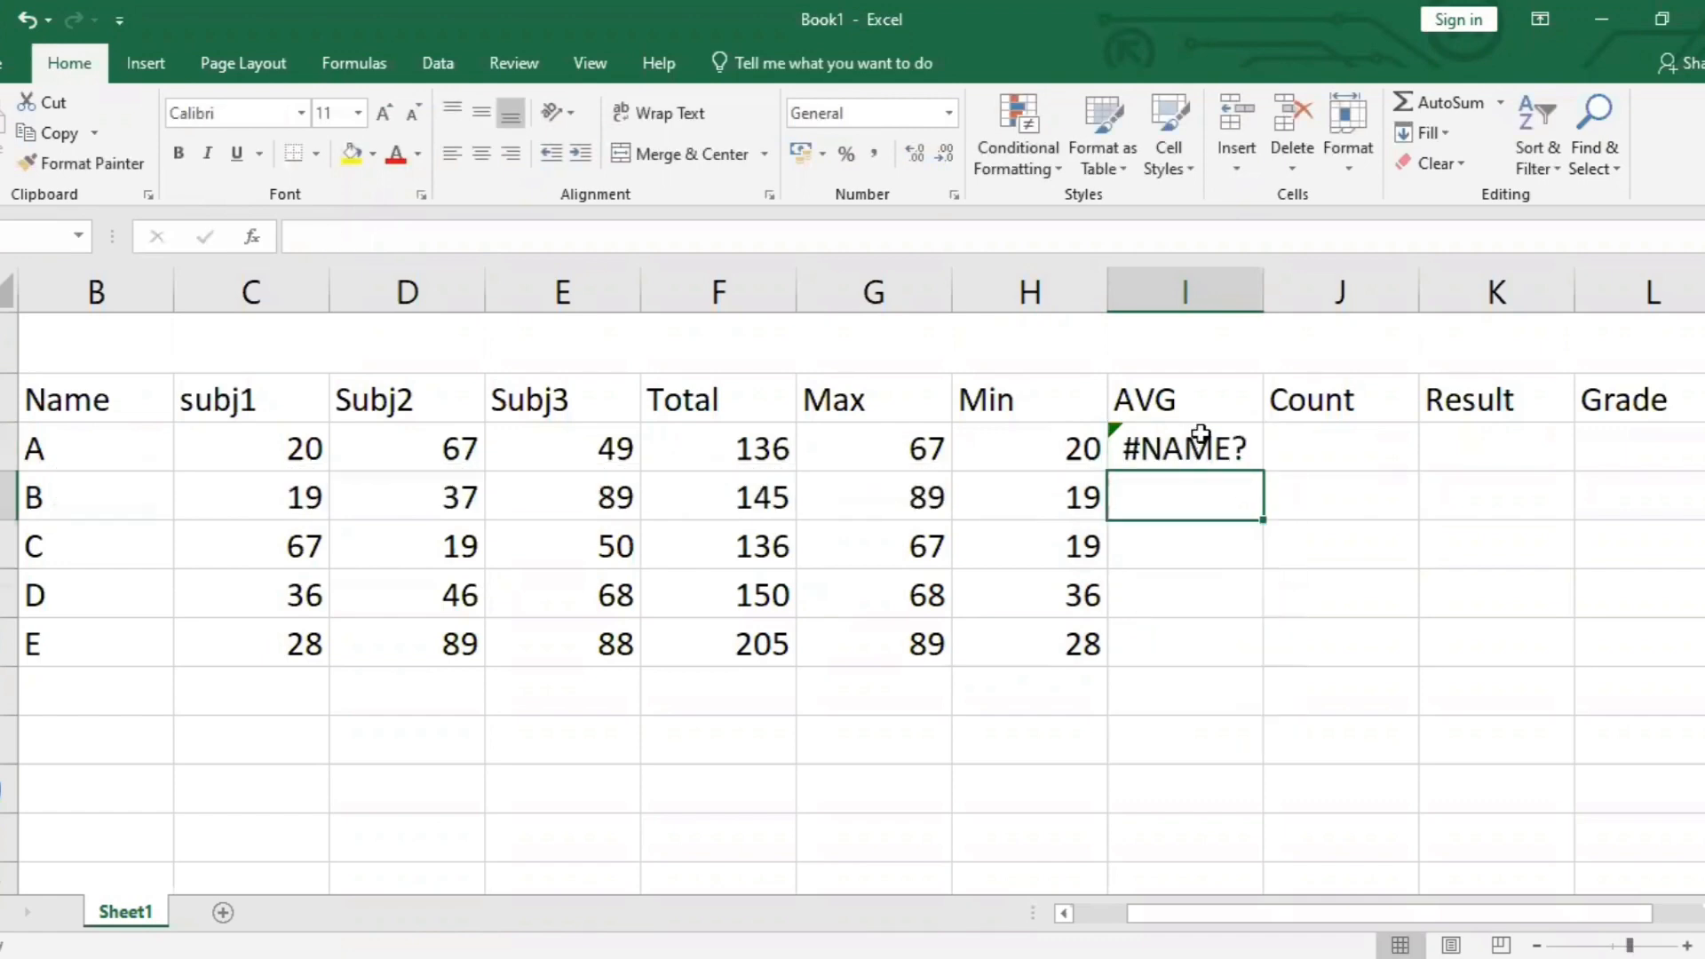
{"action": "left_click", "coordinate": [1199, 435]}
{"action": "double_click", "coordinate": [1202, 435]}
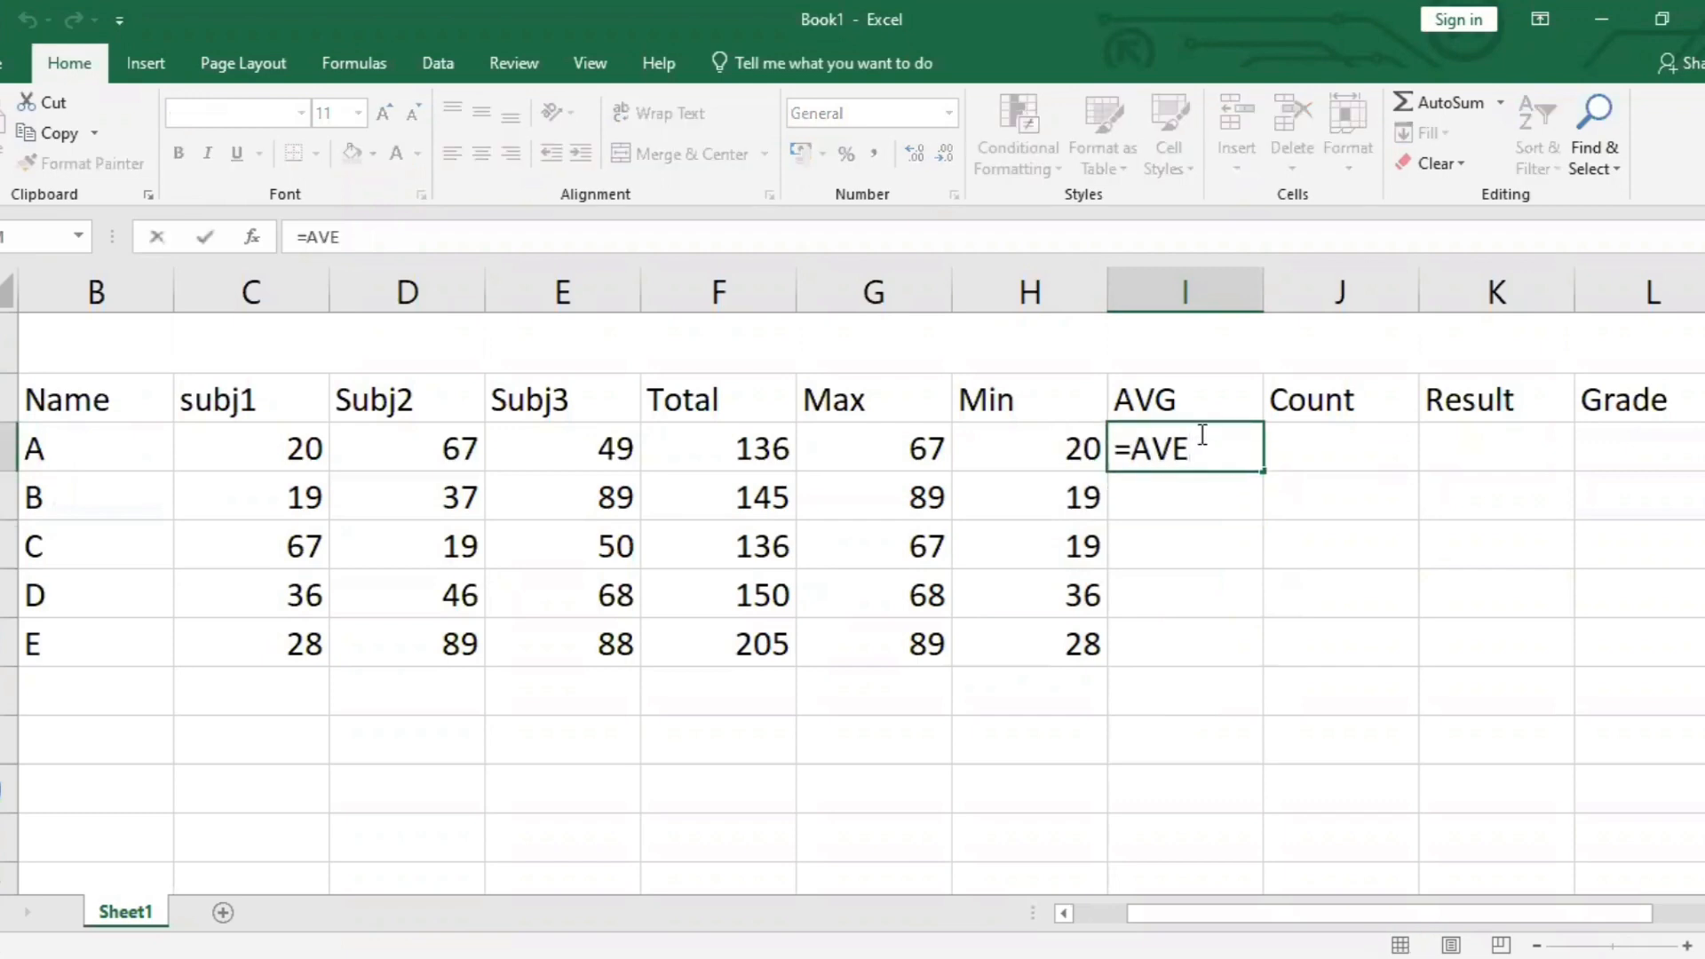
{"action": "type", "text": "RAGE("}
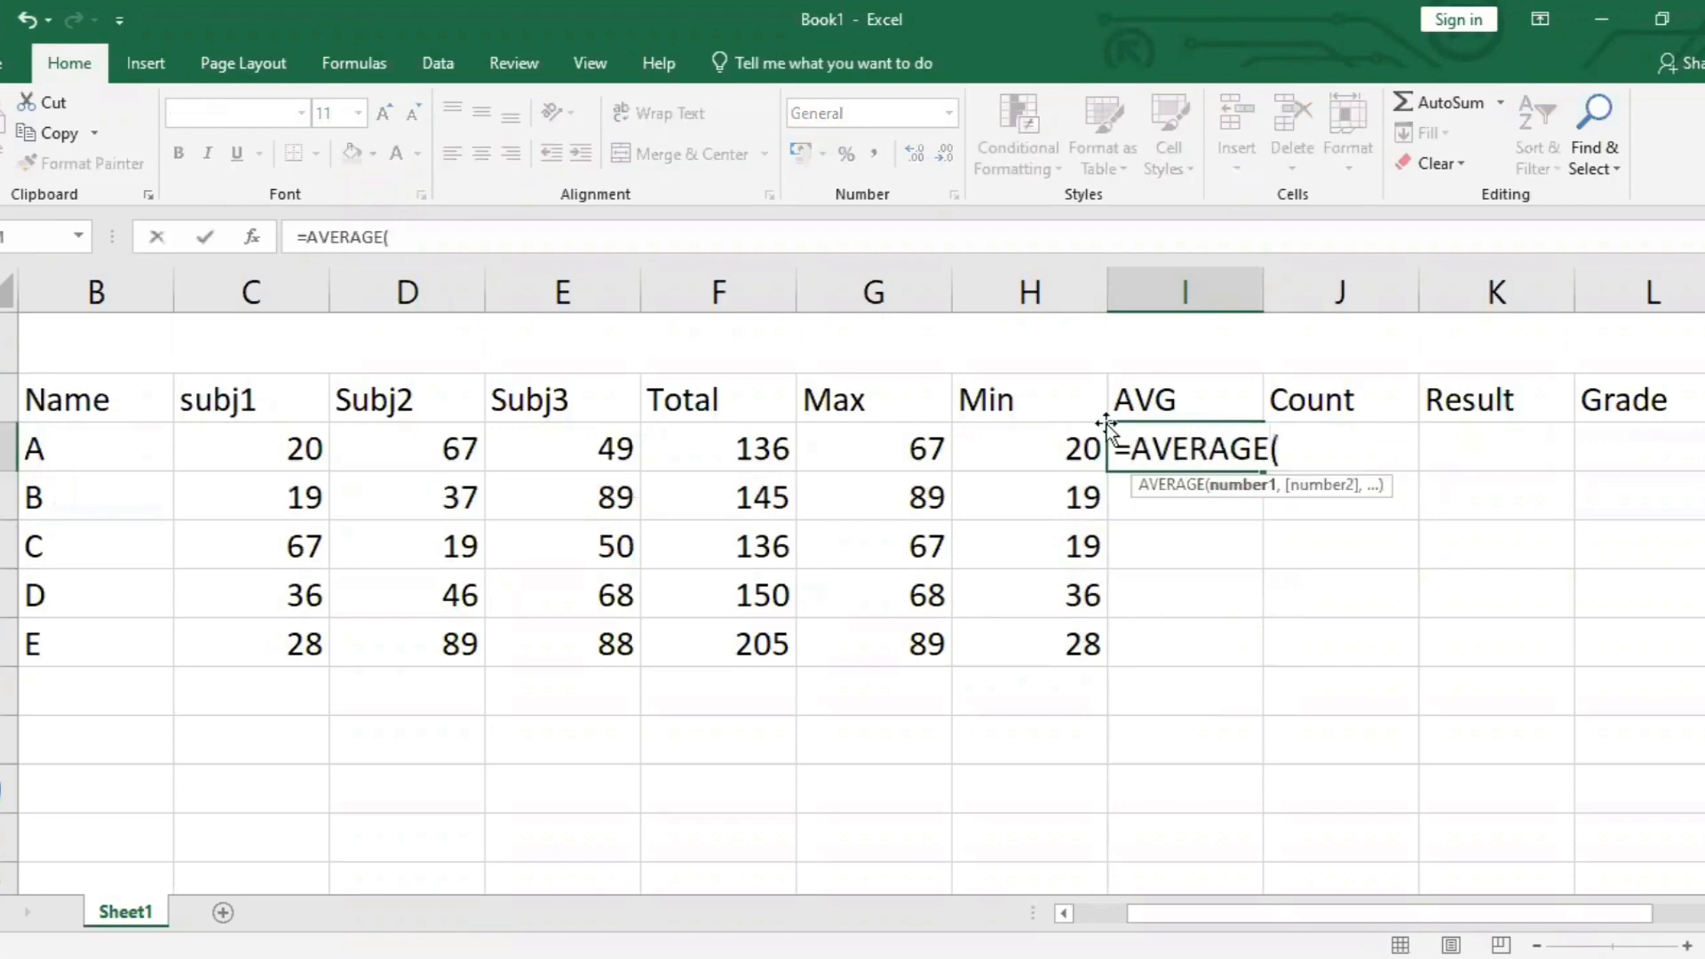
{"action": "left_click", "coordinate": [267, 448]}
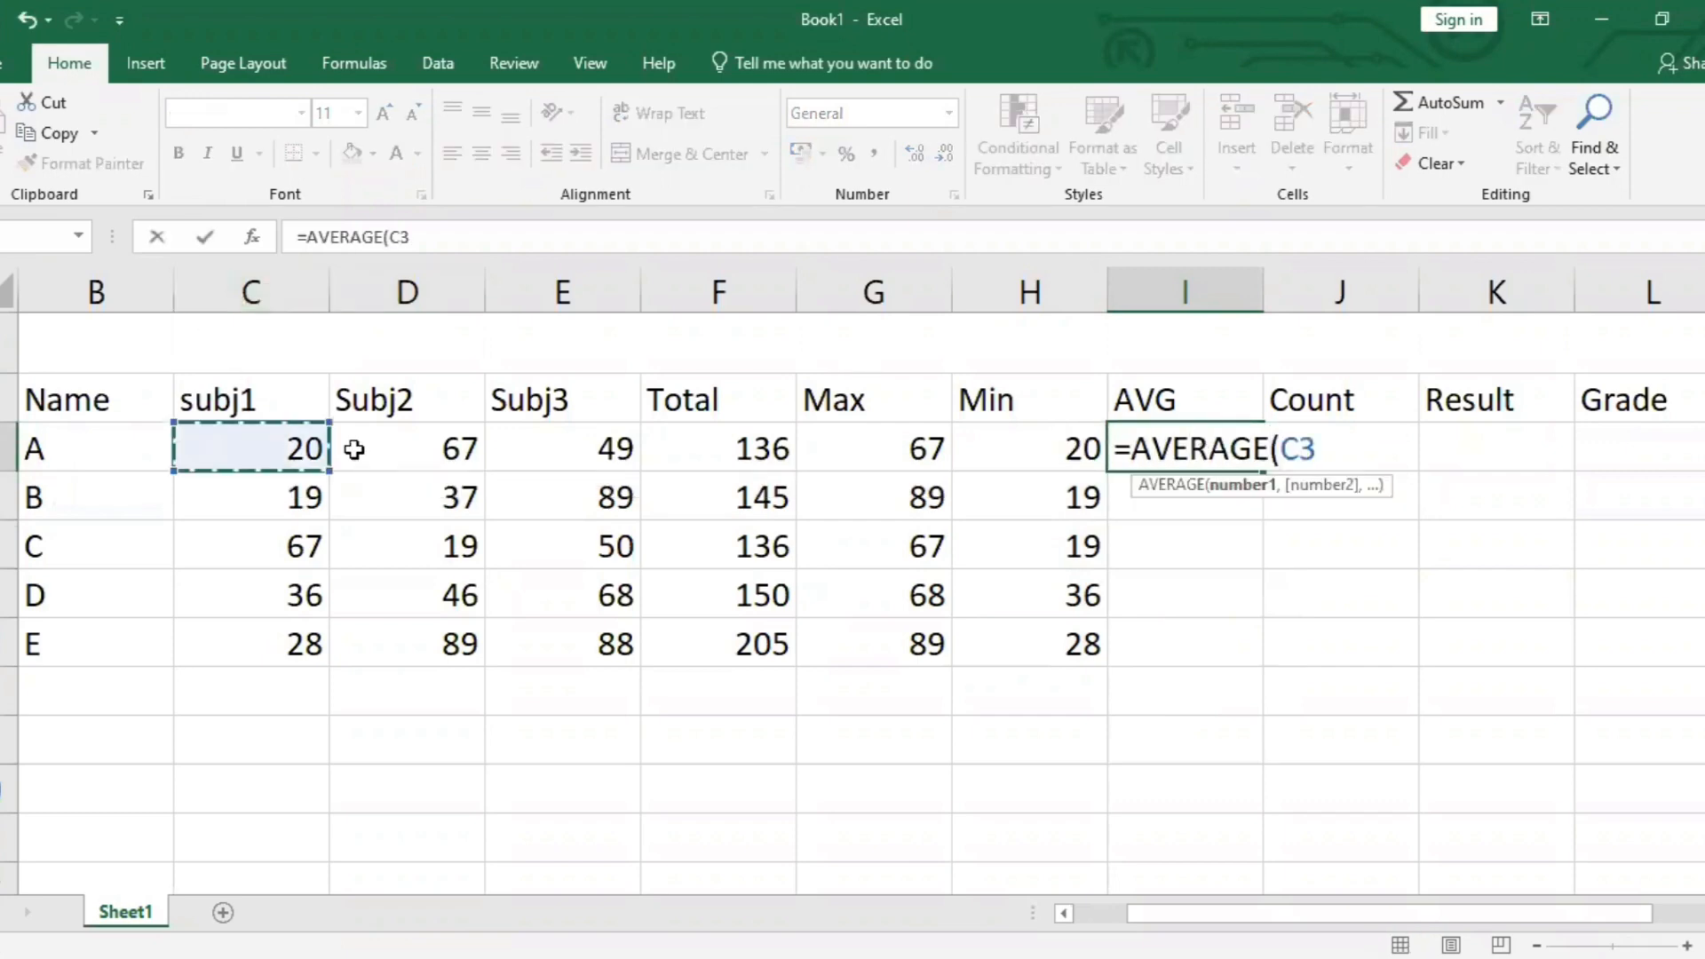
{"action": "left_click", "coordinate": [622, 448], "text": "shift"}
{"action": "type", "text": ")"}
{"action": "key", "text": "Return"}
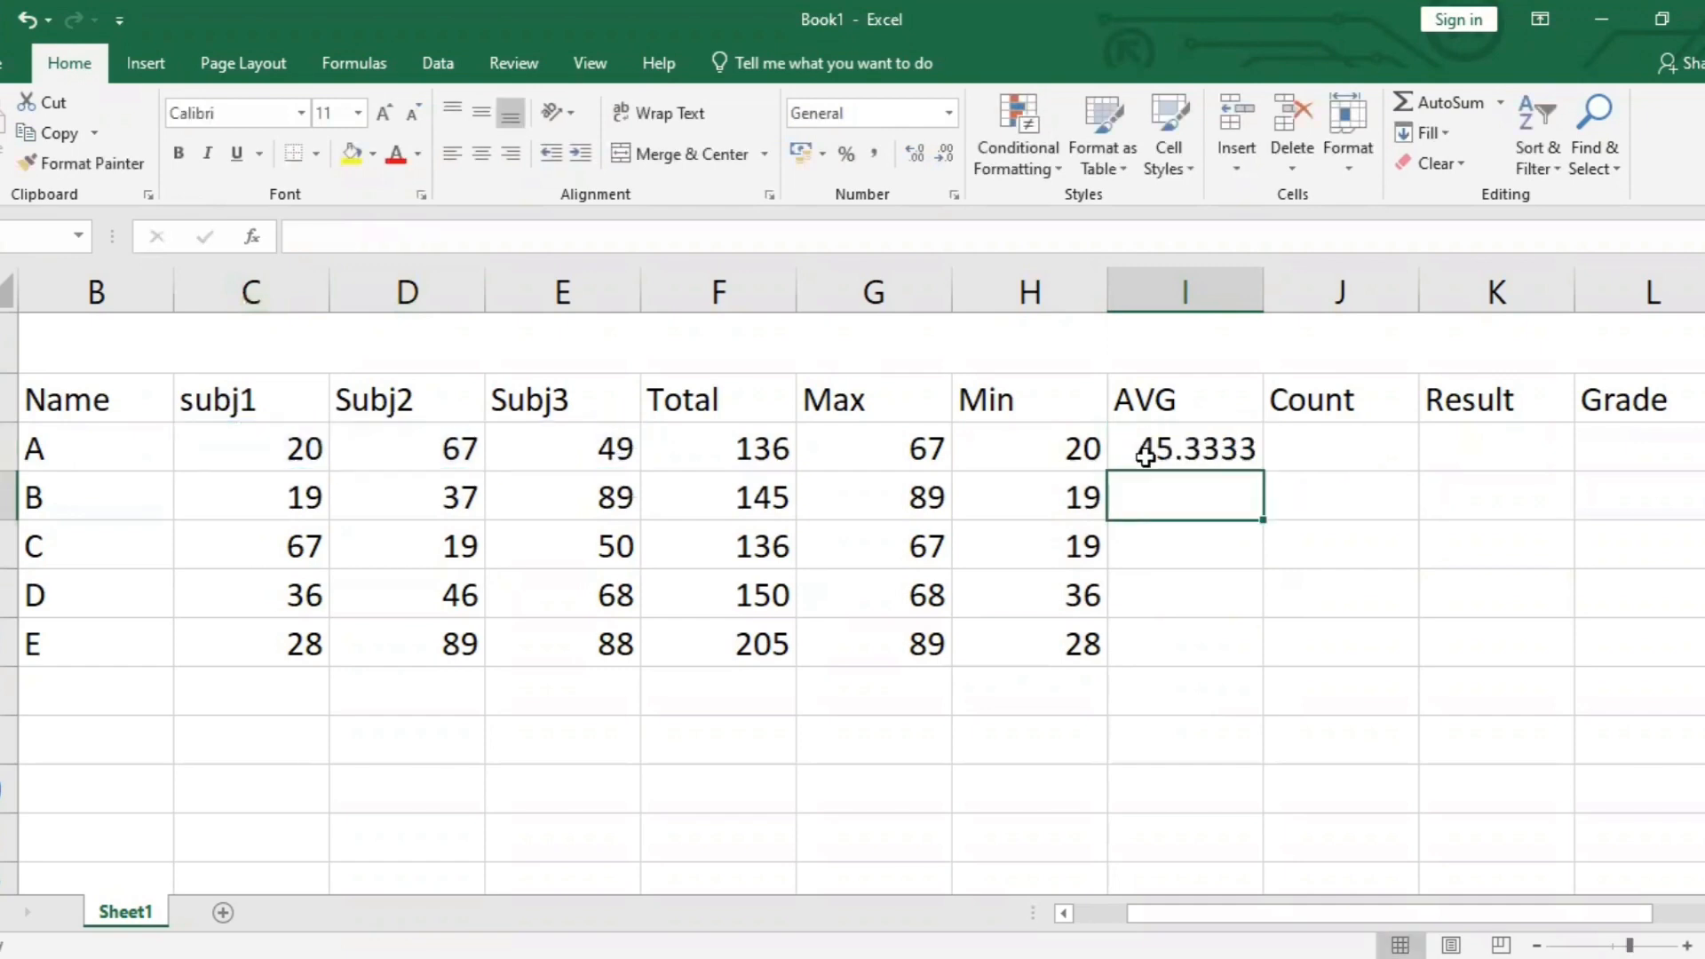
Fill the Average formula from I3 down to I7 for students B to E.
{"action": "left_click", "coordinate": [1219, 465]}
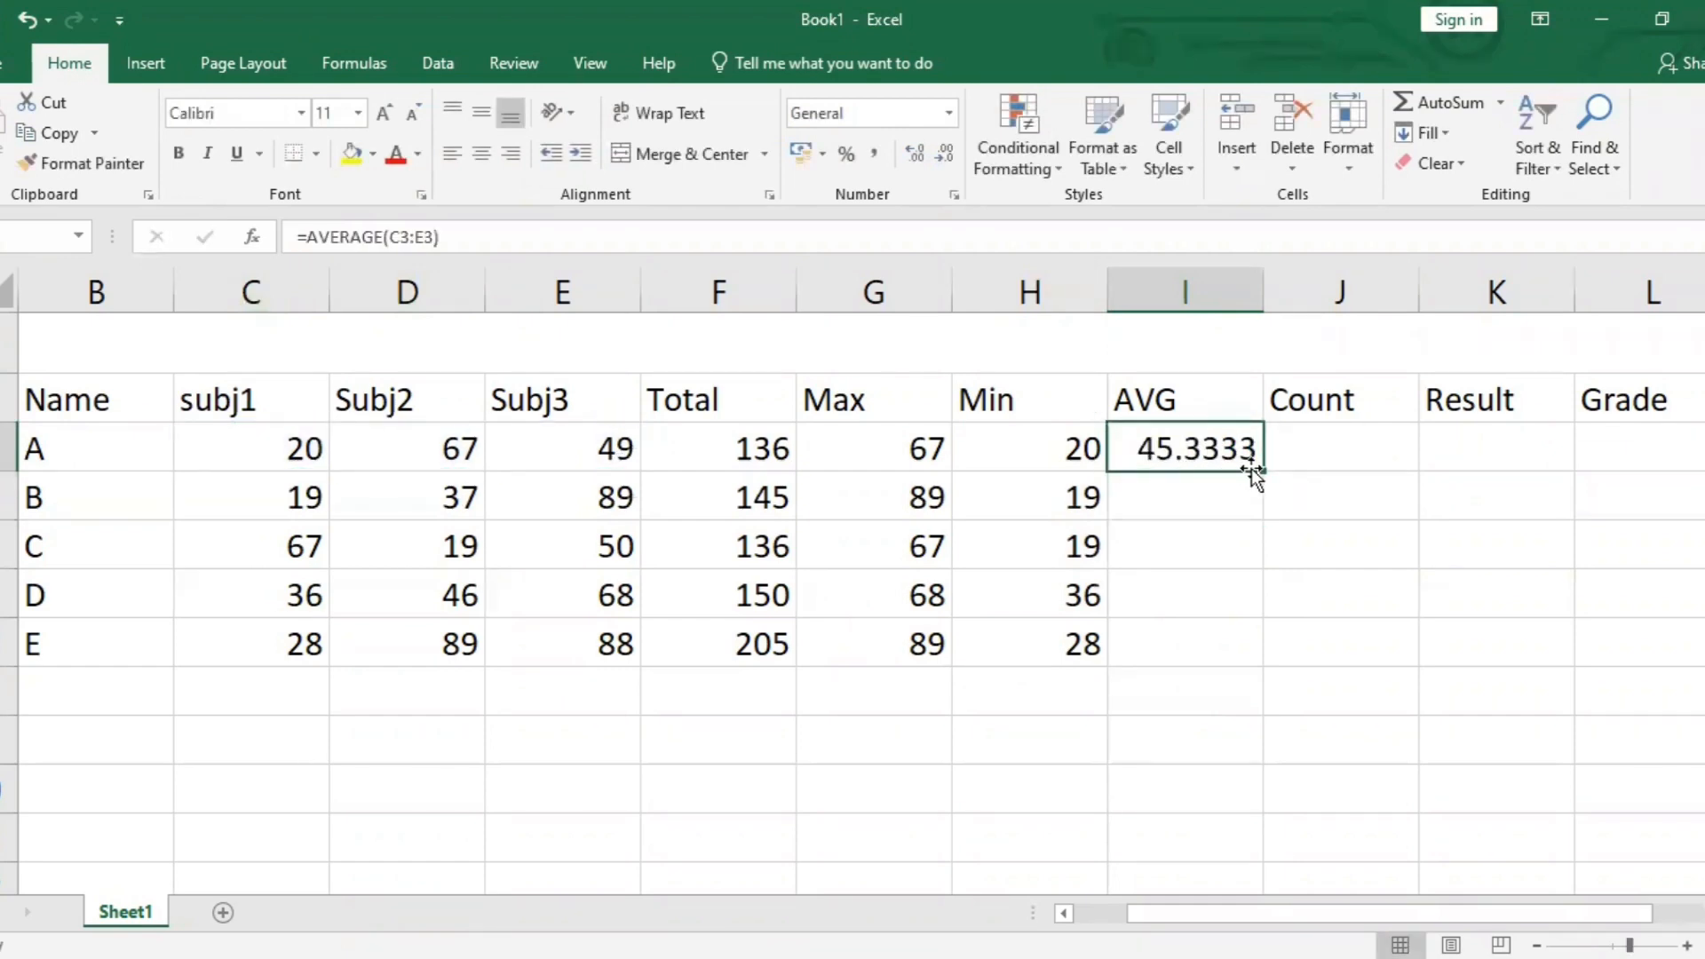
{"action": "left_click_drag", "start_coordinate": [1263, 470], "coordinate": [1265, 658]}
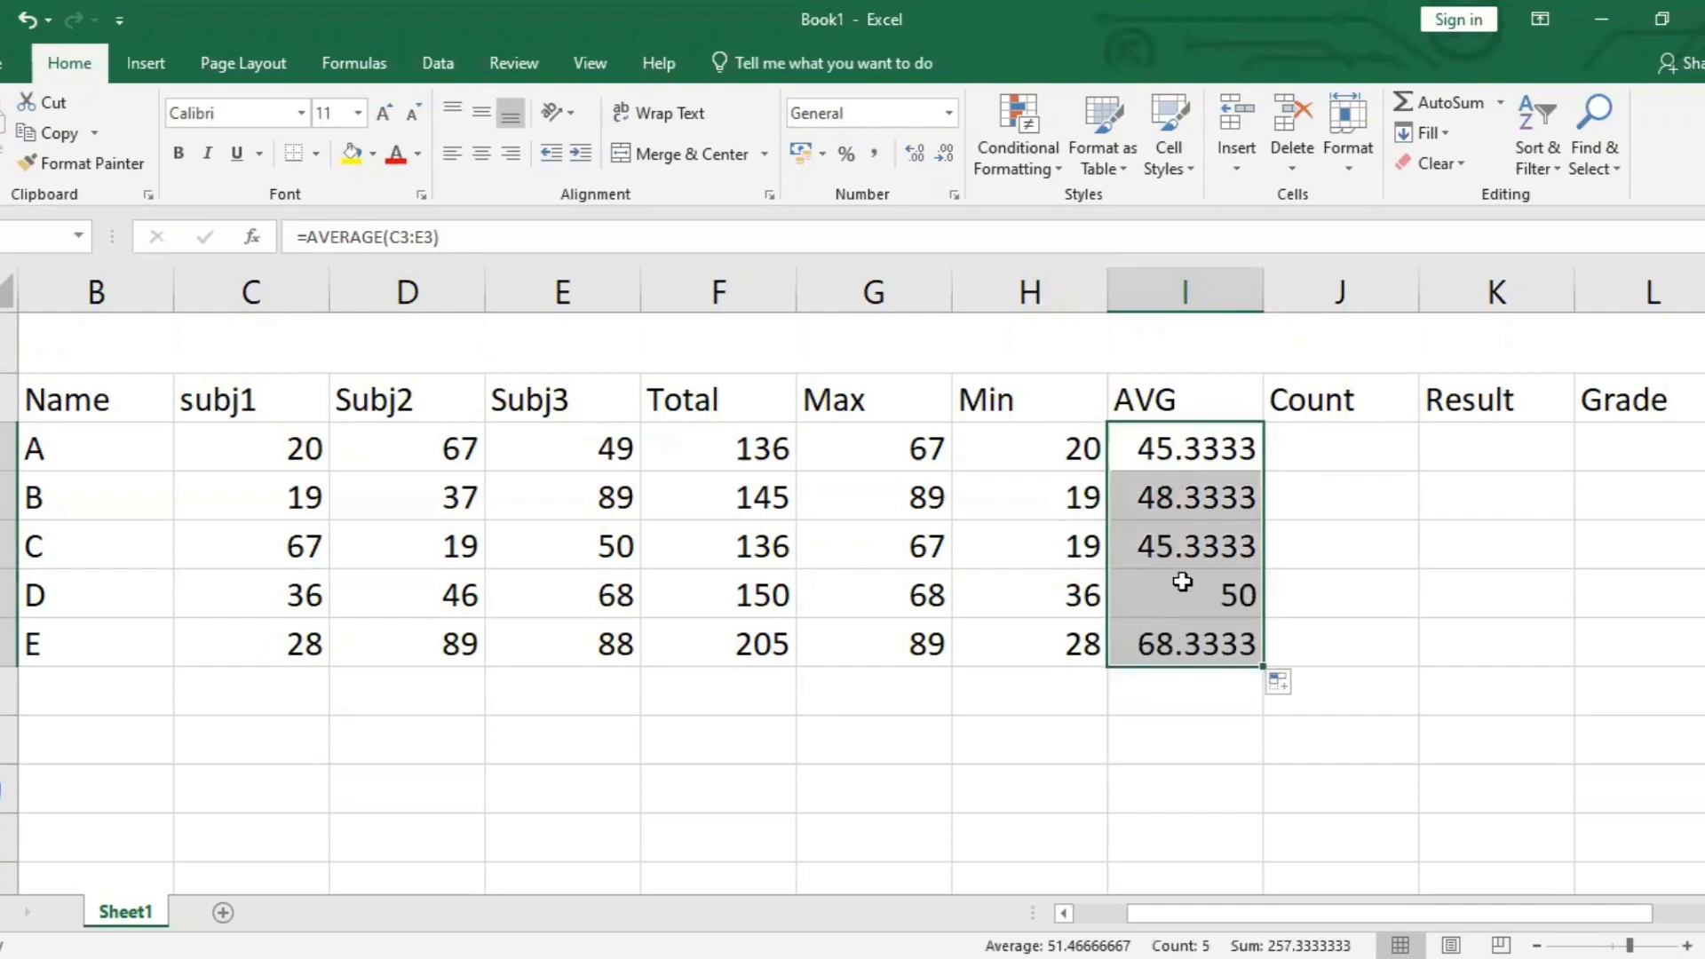
Try to count student A's subject marks C3:E3 in J3 under Count using COUNT, then clear the entry.
{"action": "left_click", "coordinate": [1322, 430]}
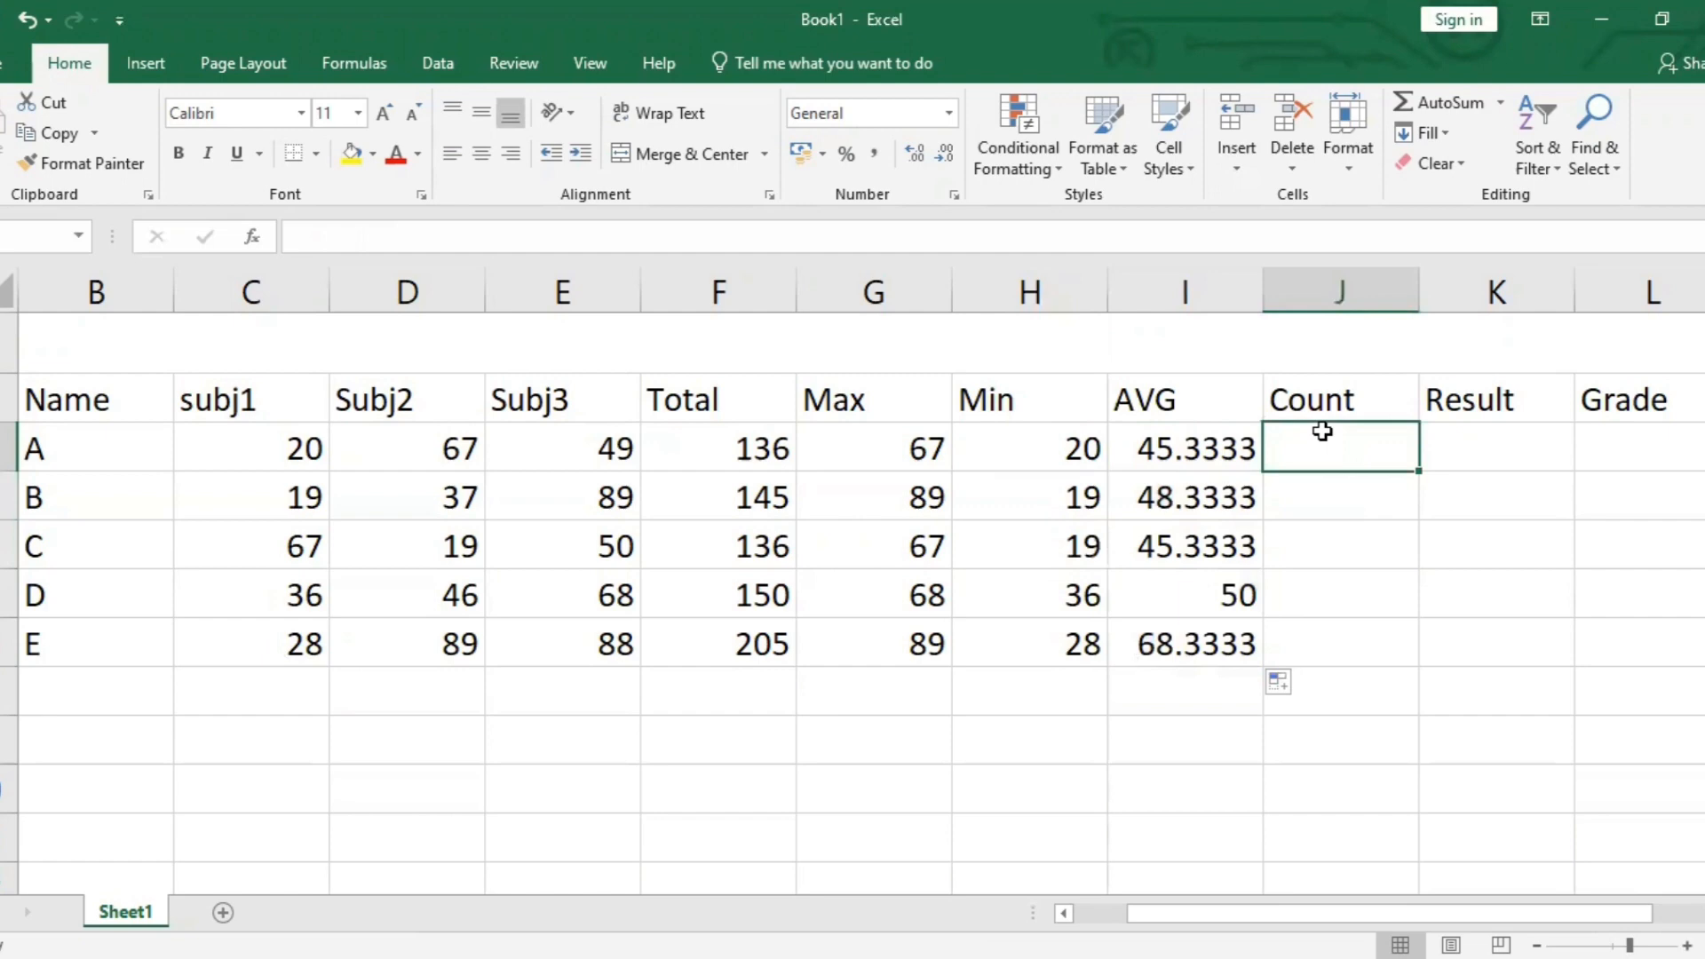
{"action": "type", "text": "COUNT"}
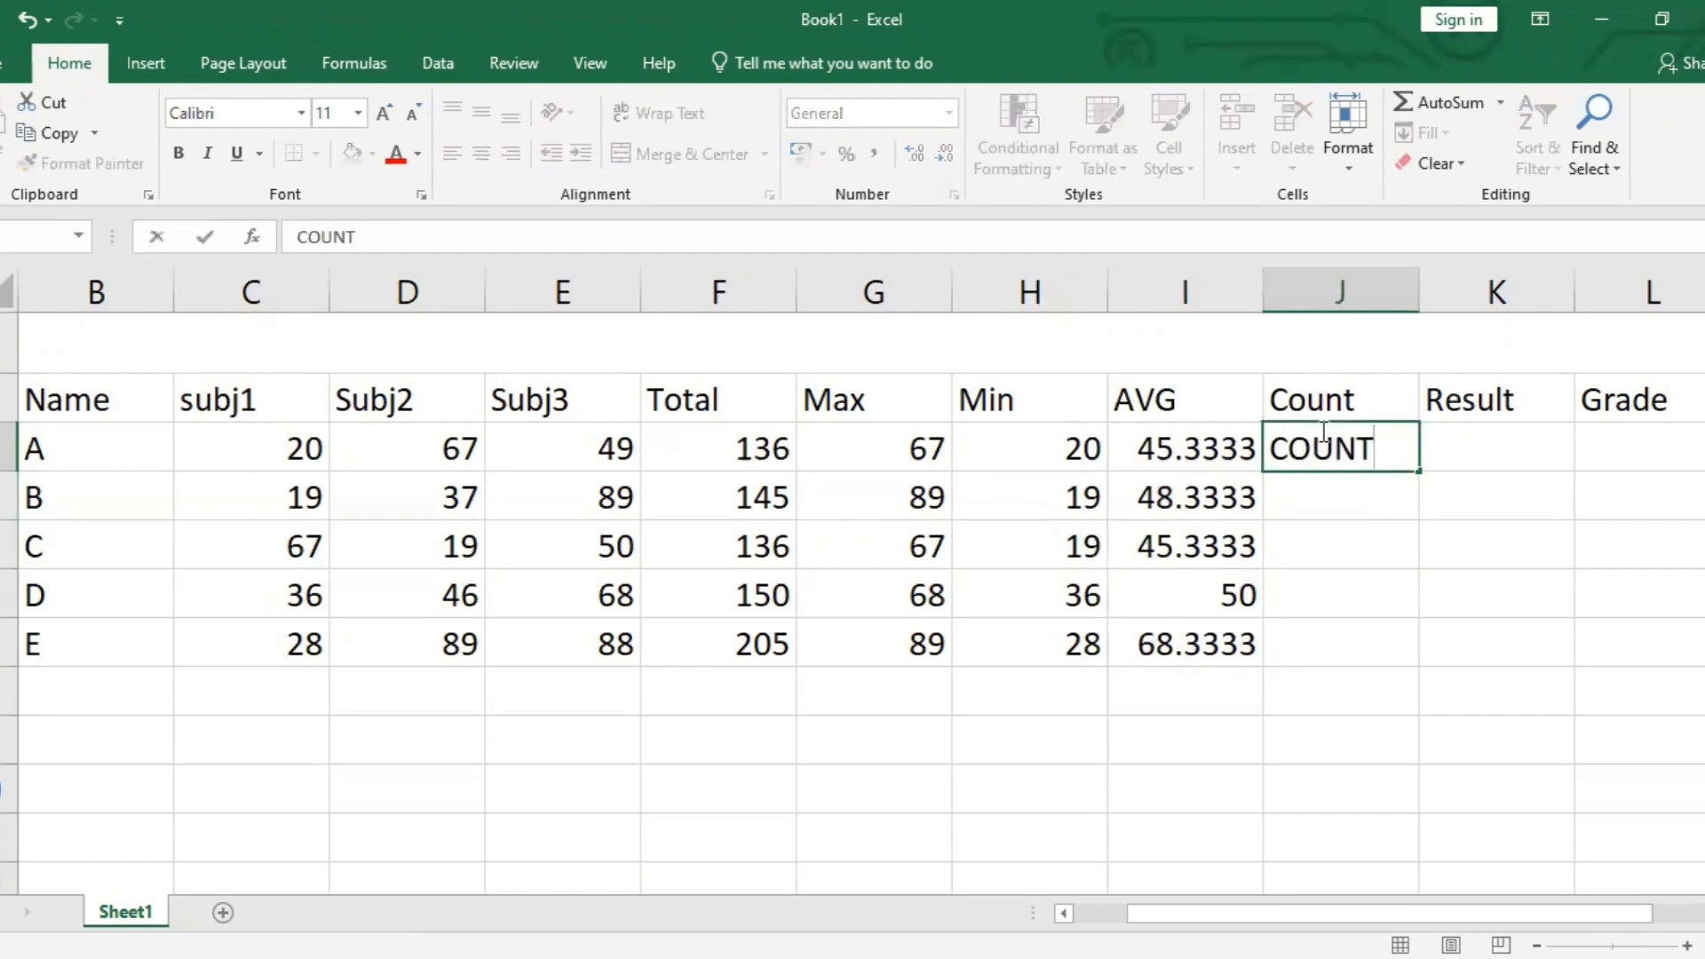
{"action": "type", "text": "("}
{"action": "left_click_drag", "start_coordinate": [295, 454], "coordinate": [615, 471]}
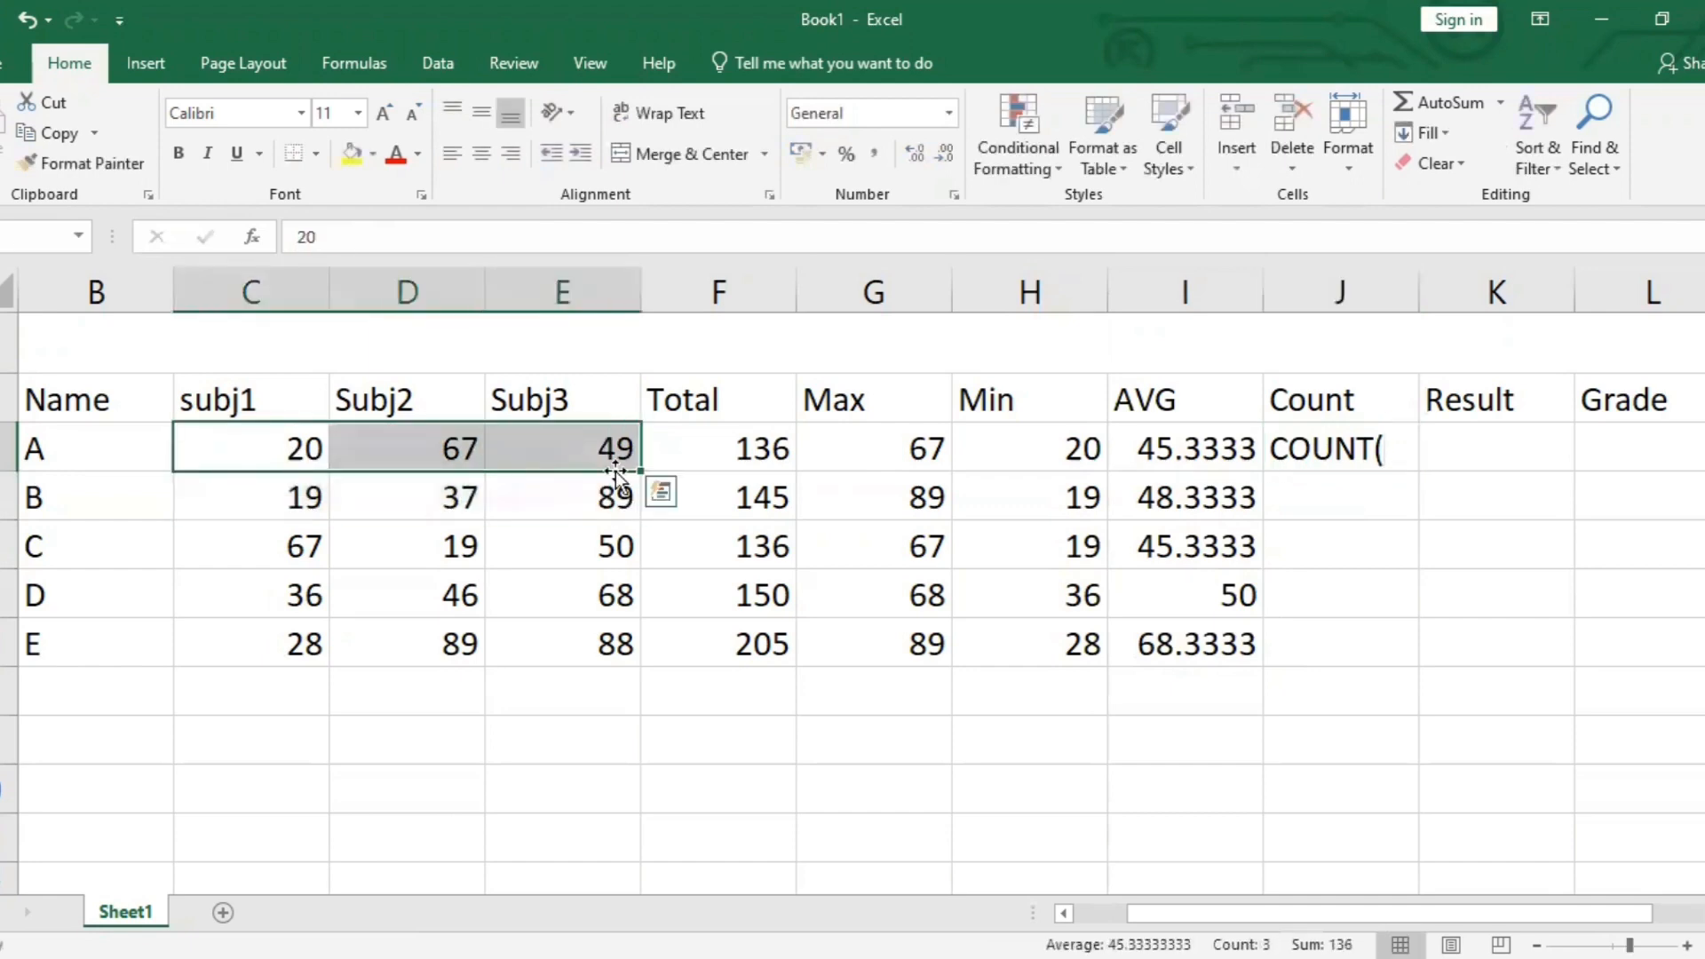
{"action": "left_click", "coordinate": [1396, 455]}
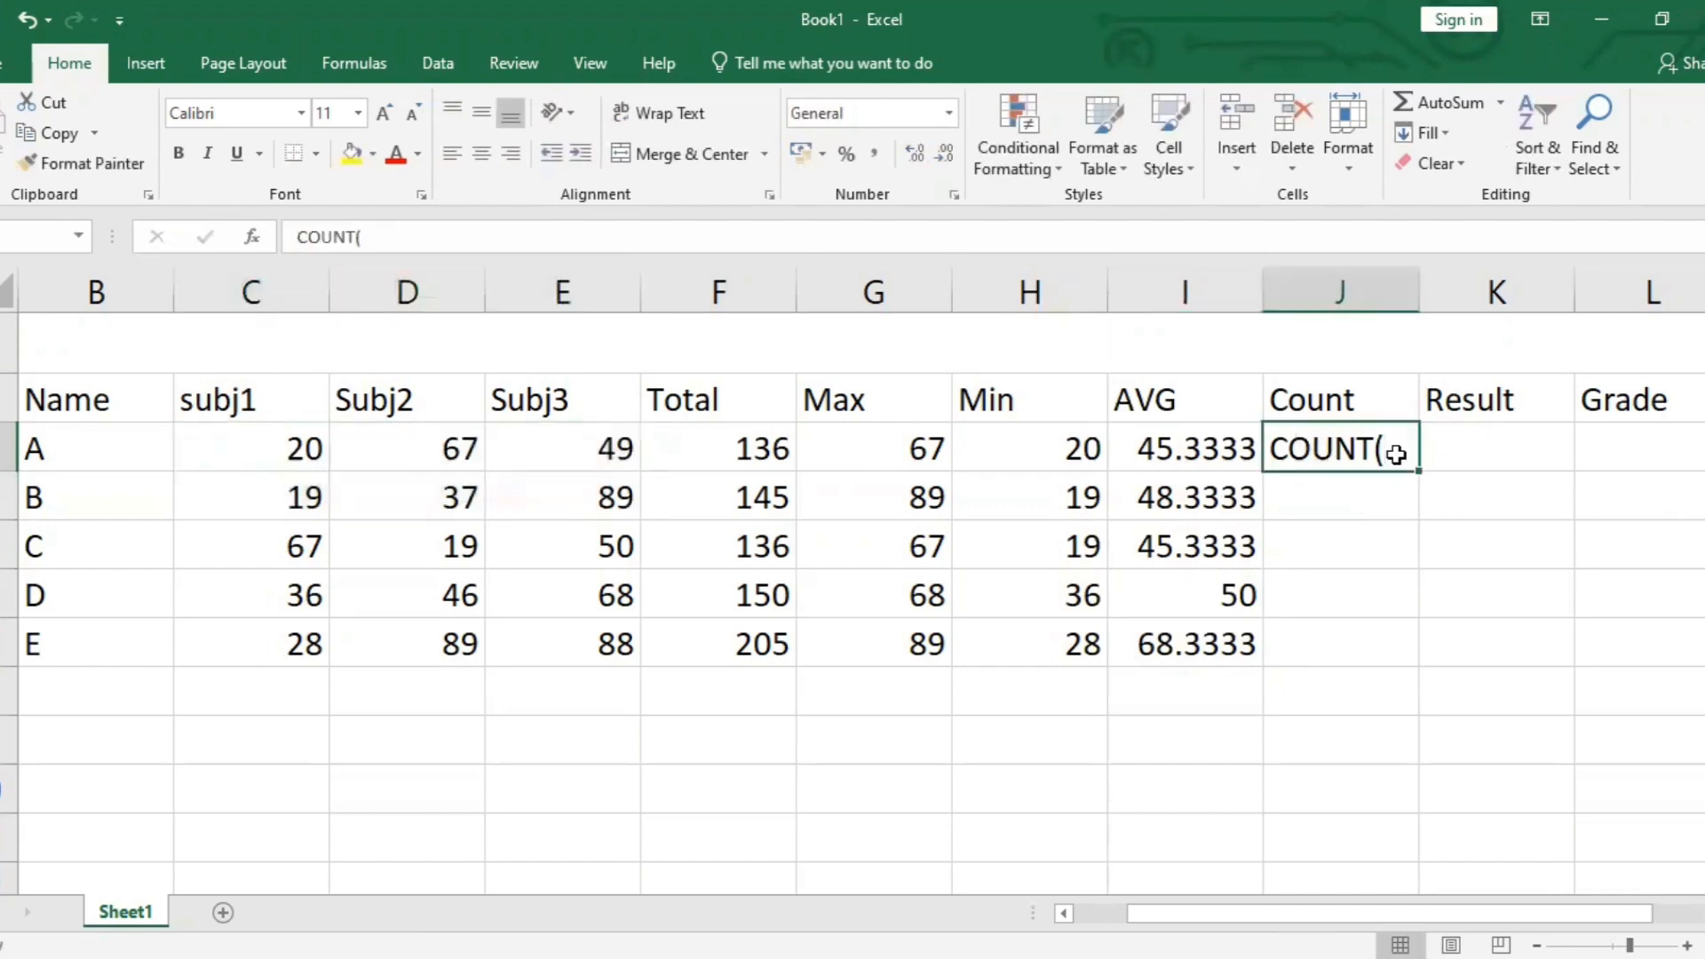
{"action": "double_click", "coordinate": [1396, 454]}
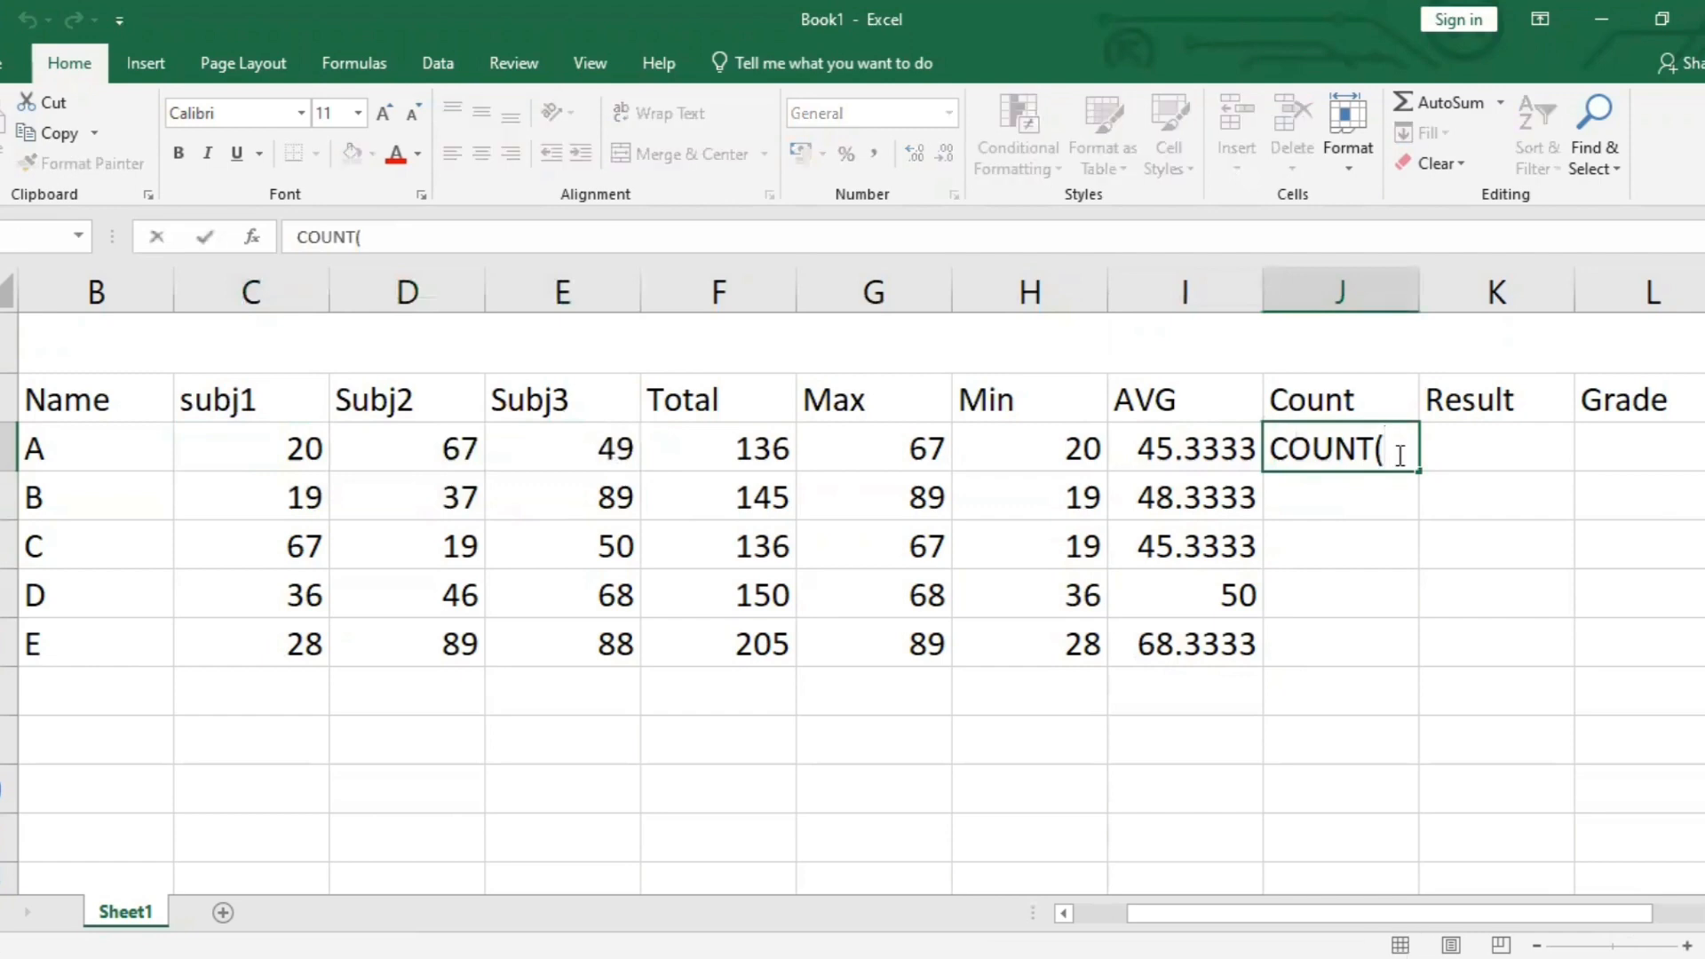
{"action": "key", "text": "BackSpace"}
{"action": "key", "text": "BackSpace"}
{"action": "key", "text": "BackSpace"}
{"action": "key", "text": "BackSpace"}
{"action": "key", "text": "BackSpace"}
{"action": "key", "text": "BackSpace"}
{"action": "type", "text": "CO"}
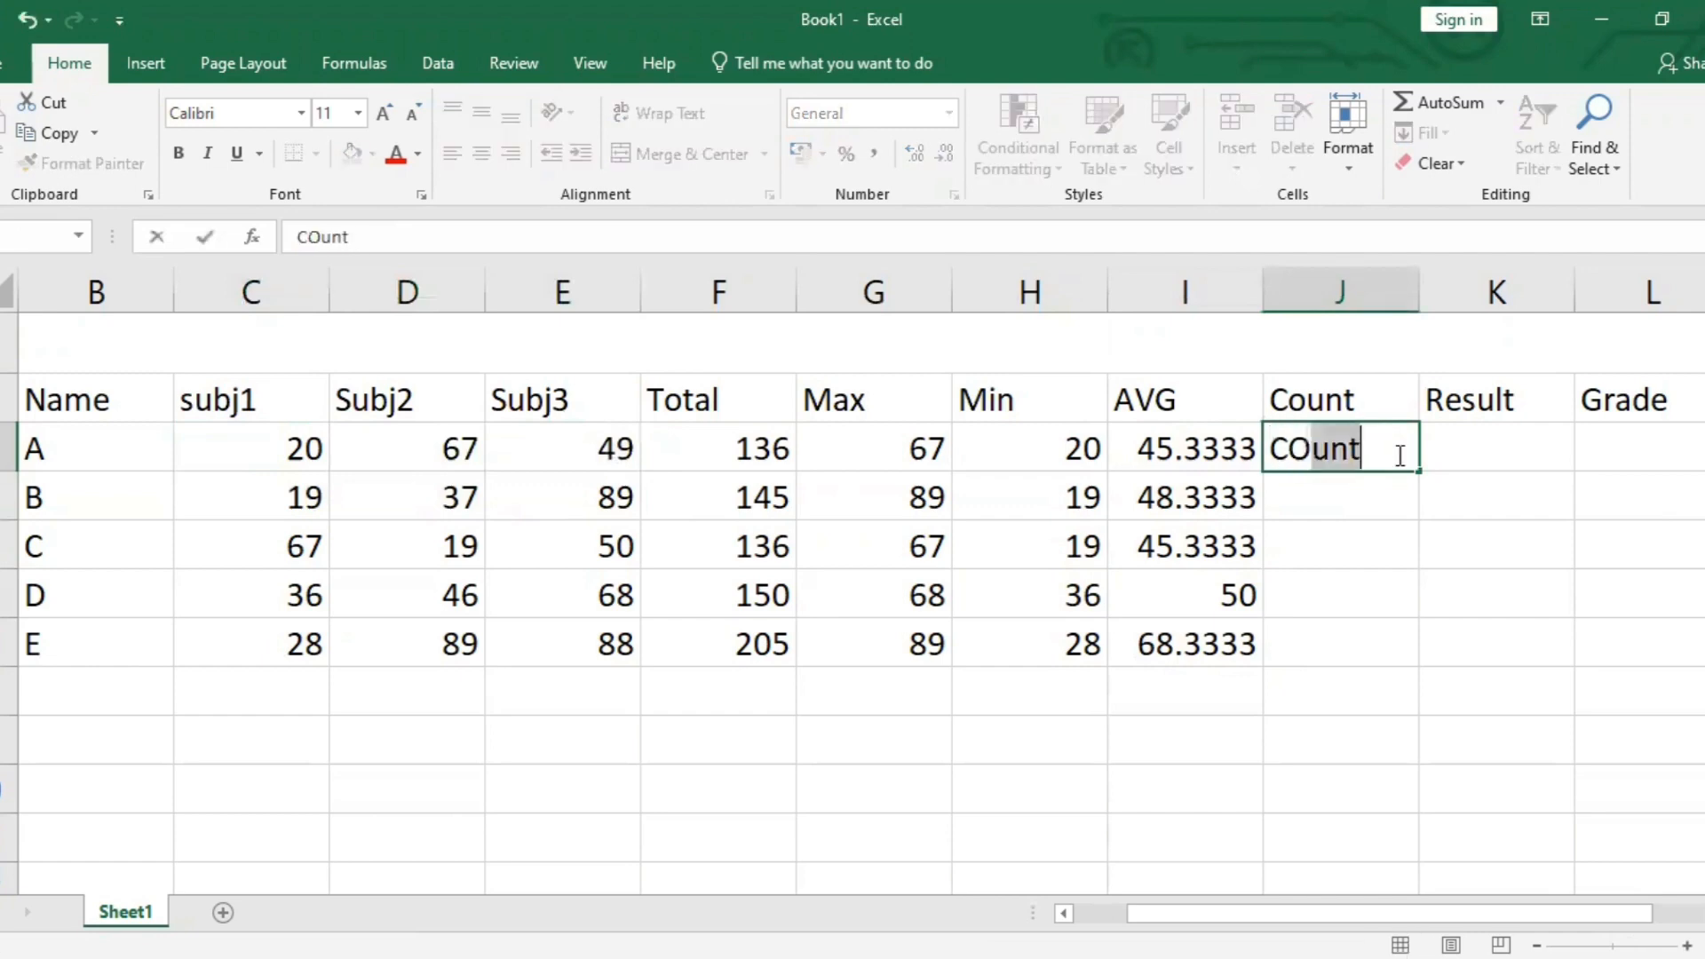
{"action": "key", "text": "BackSpace"}
{"action": "key", "text": "BackSpace"}
{"action": "key", "text": "BackSpace"}
{"action": "type", "text": "co"}
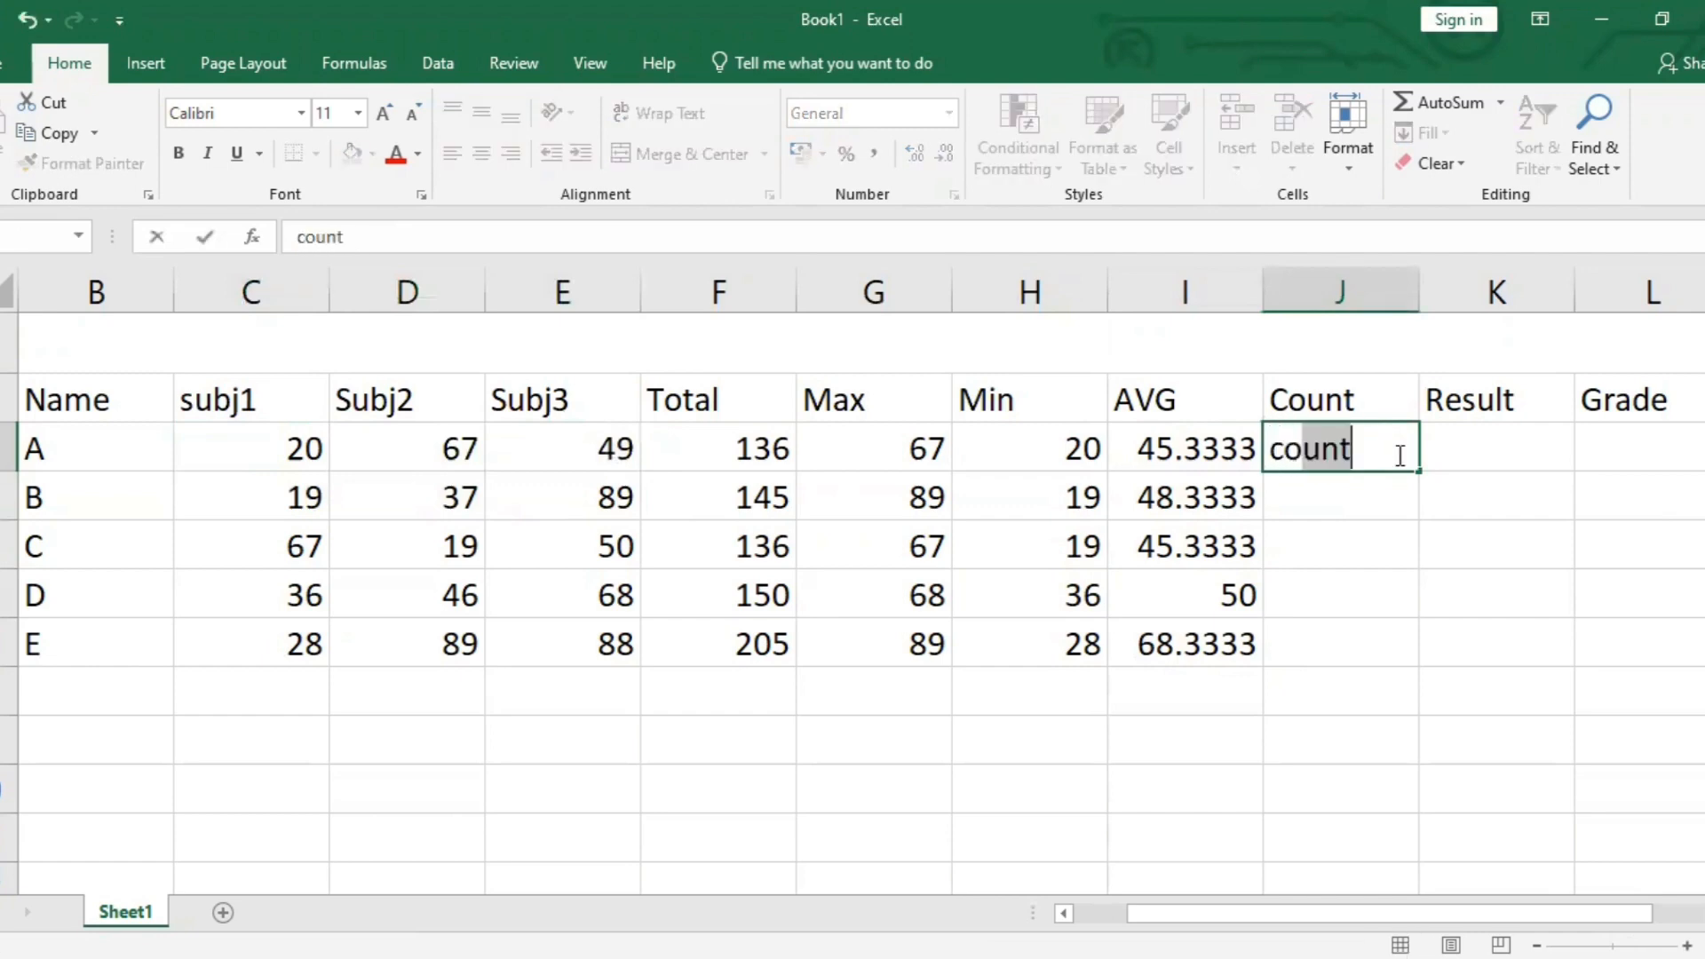
{"action": "key", "text": "BackSpace"}
{"action": "key", "text": "BackSpace"}
{"action": "key", "text": "BackSpace"}
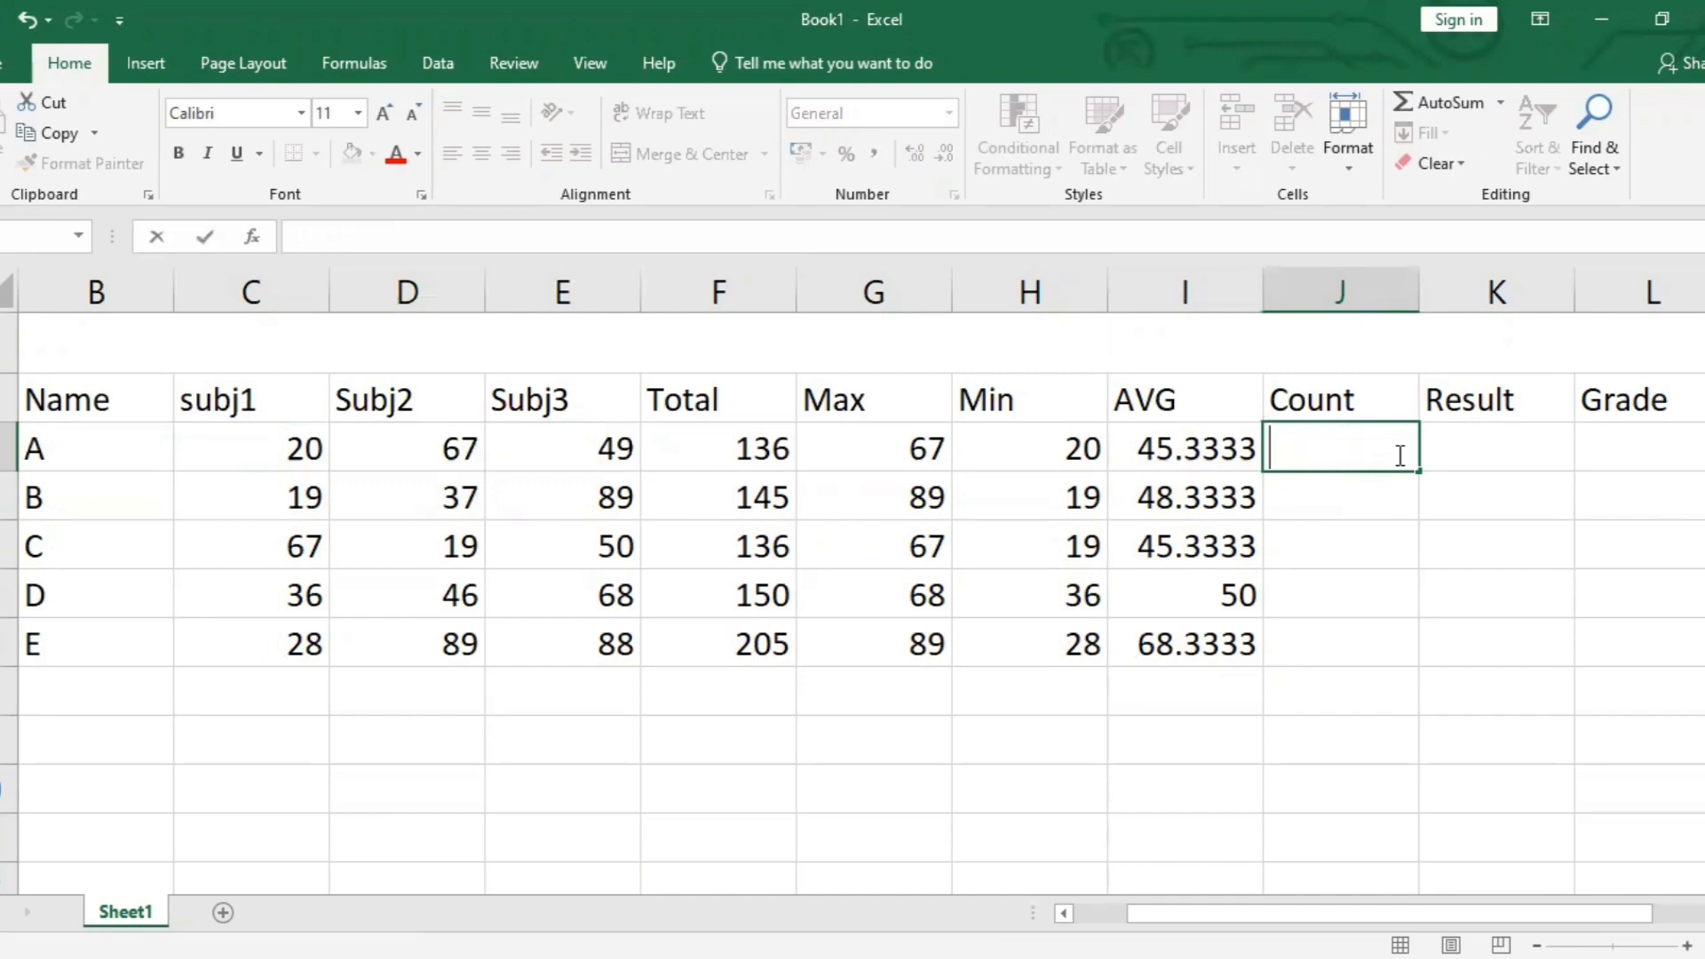
{"action": "left_click", "coordinate": [1201, 456]}
{"action": "left_click", "coordinate": [1302, 453]}
{"action": "type", "text": "av"}
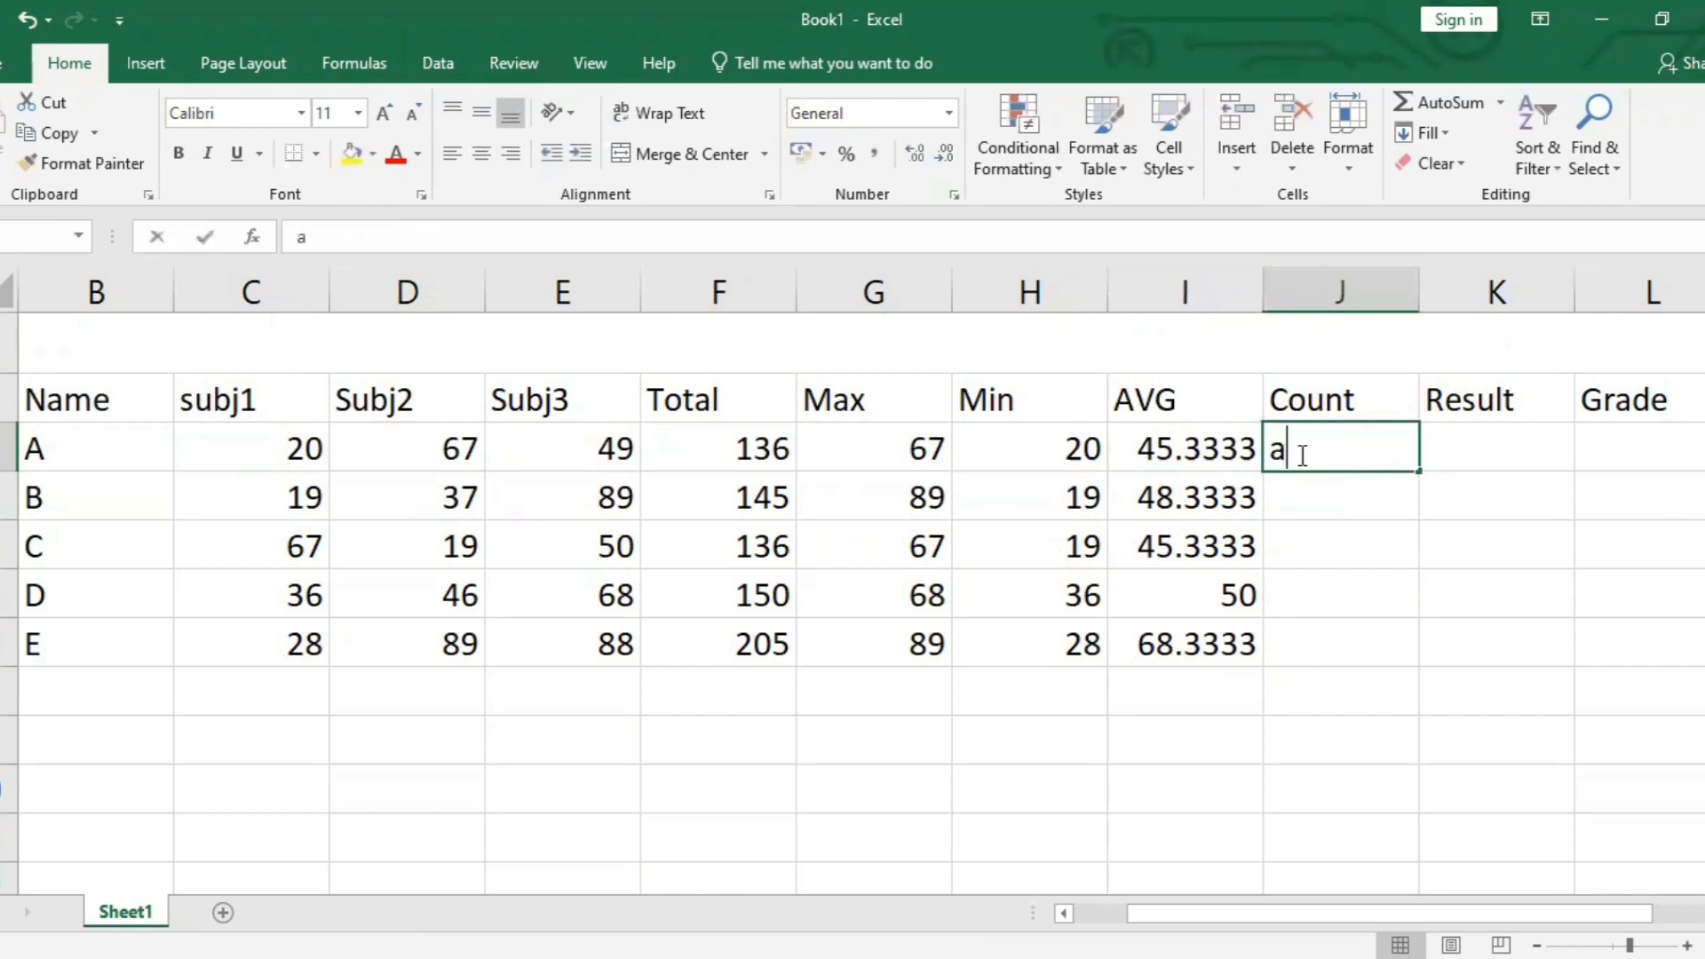
{"action": "key", "text": "BackSpace"}
{"action": "key", "text": "BackSpace"}
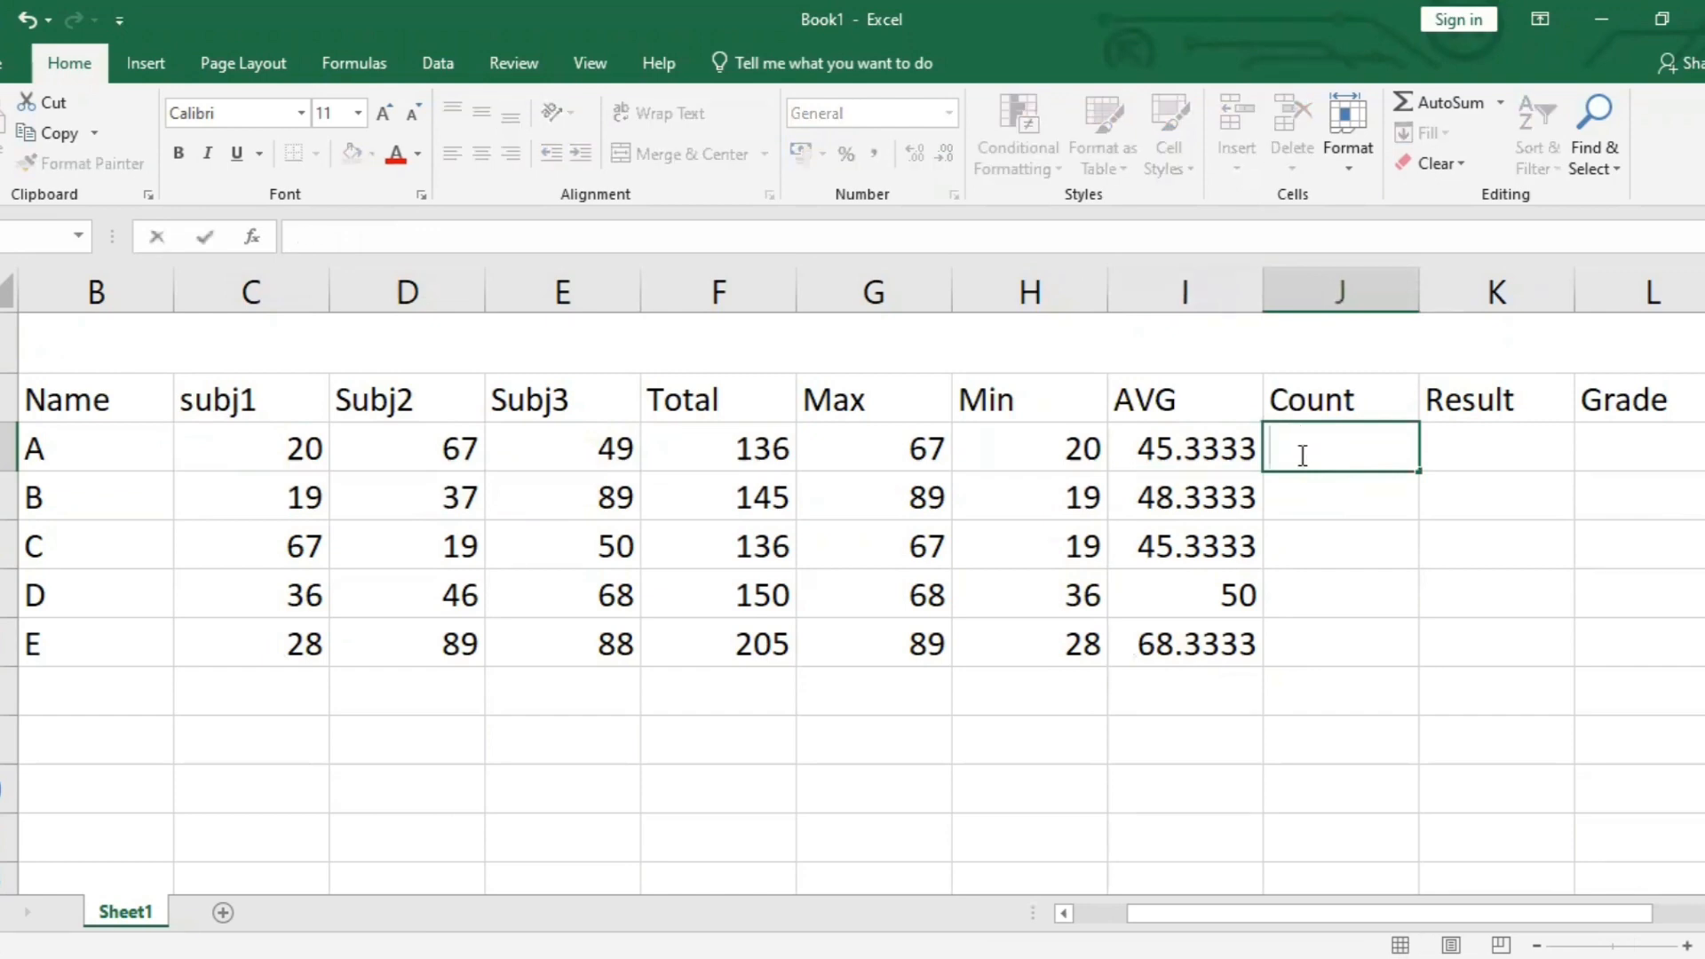
Try the count entry in J3 again as COUNT(C3: and erase it.
{"action": "type", "text": "COUNT"}
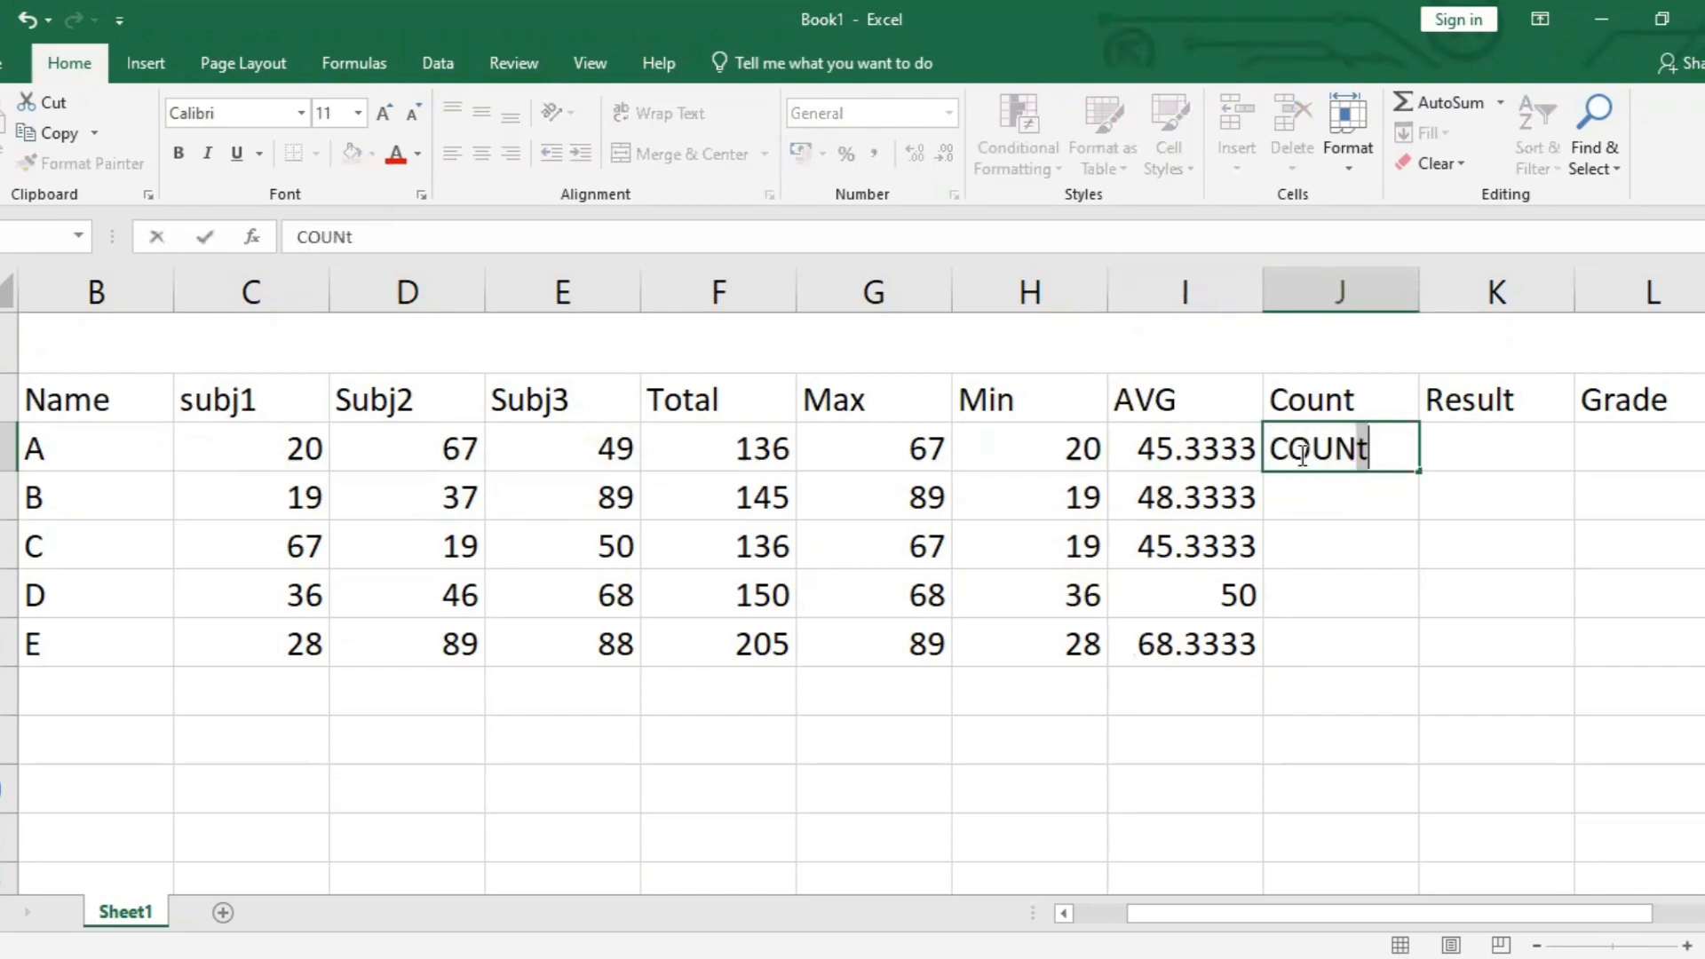
{"action": "type", "text": "("}
{"action": "left_click_drag", "start_coordinate": [258, 448], "coordinate": [542, 462]}
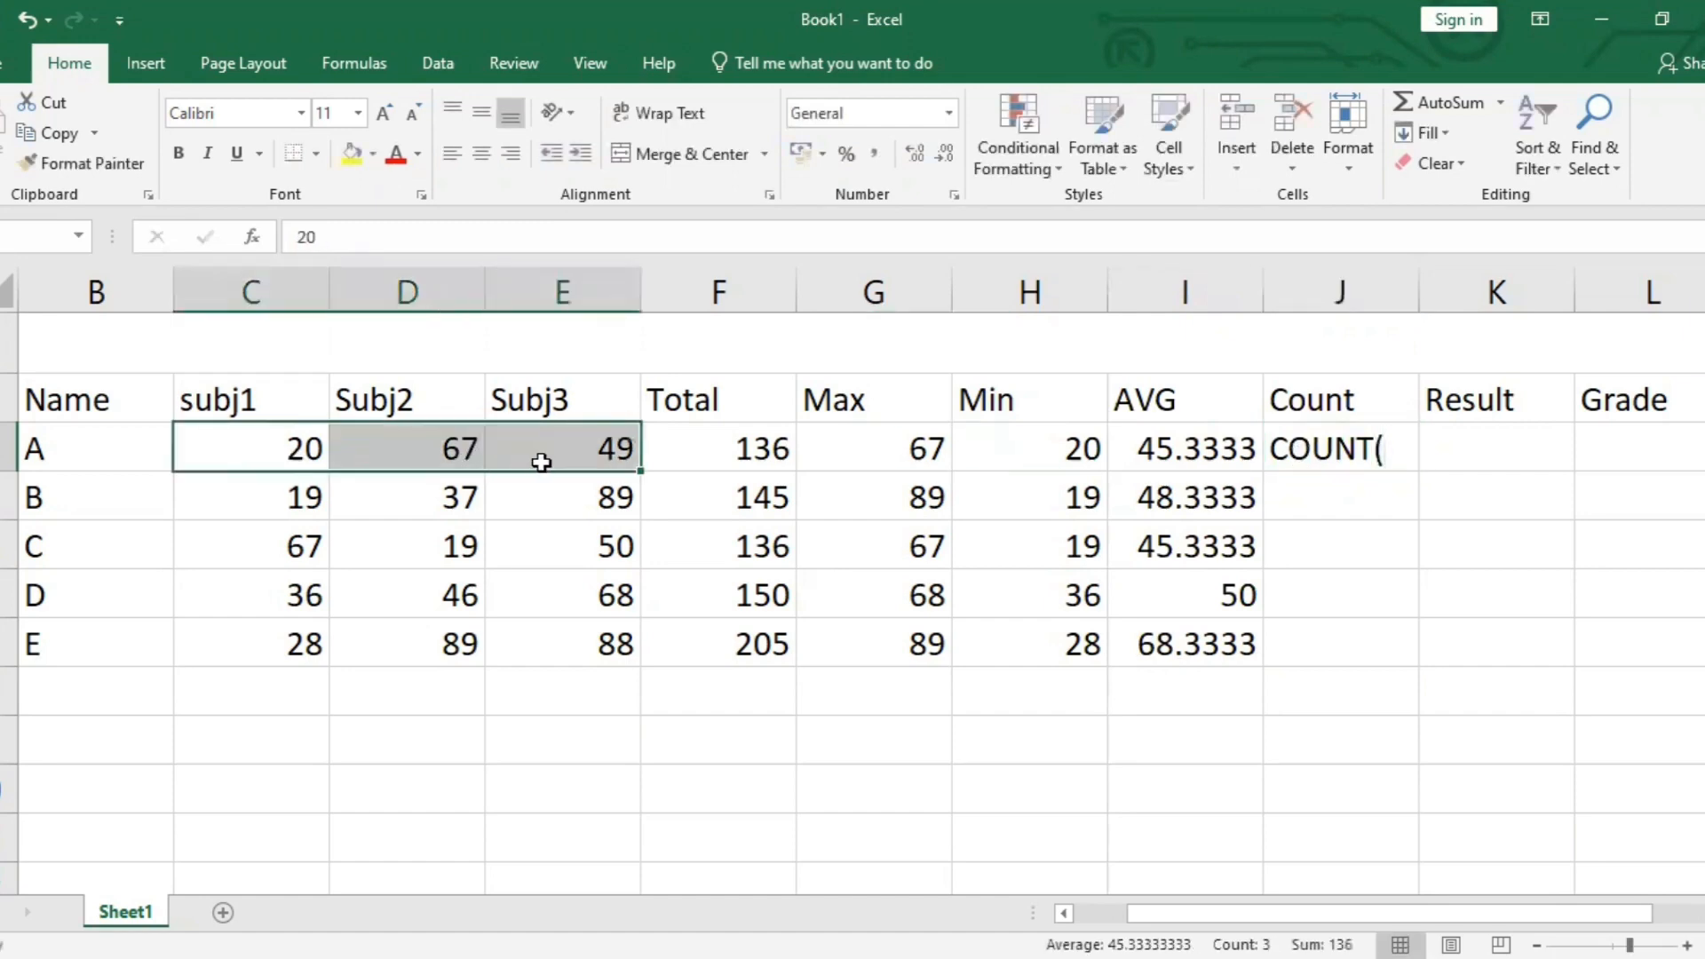
{"action": "left_click", "coordinate": [1382, 451]}
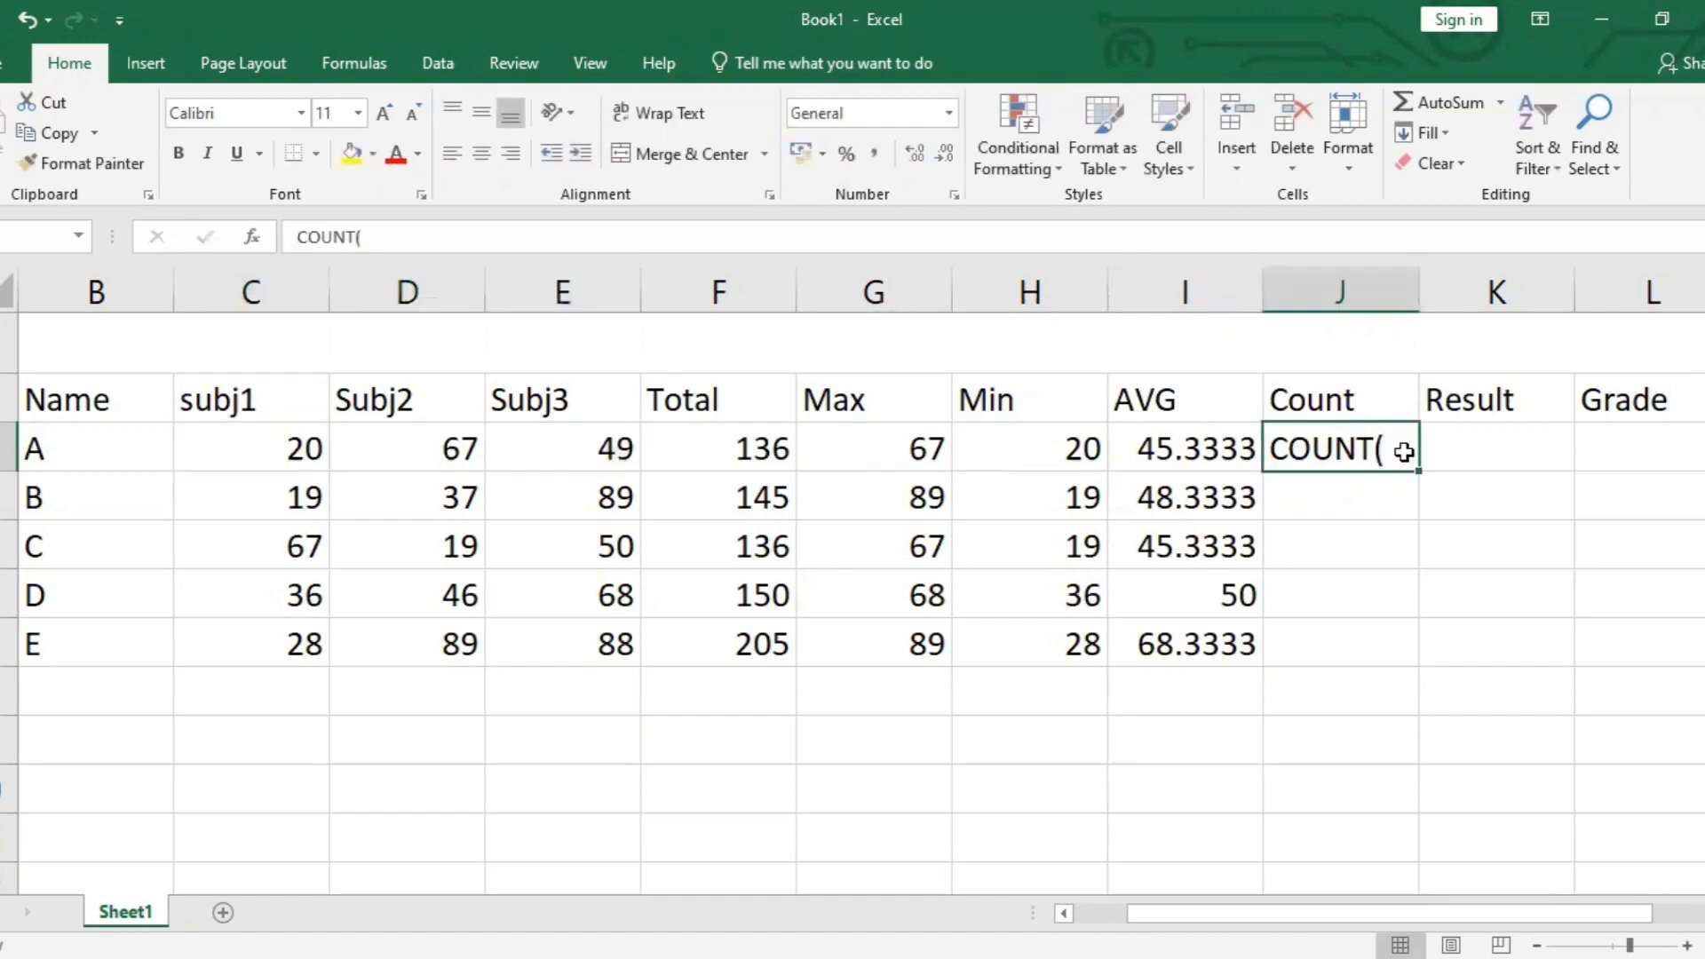
{"action": "double_click", "coordinate": [1401, 453]}
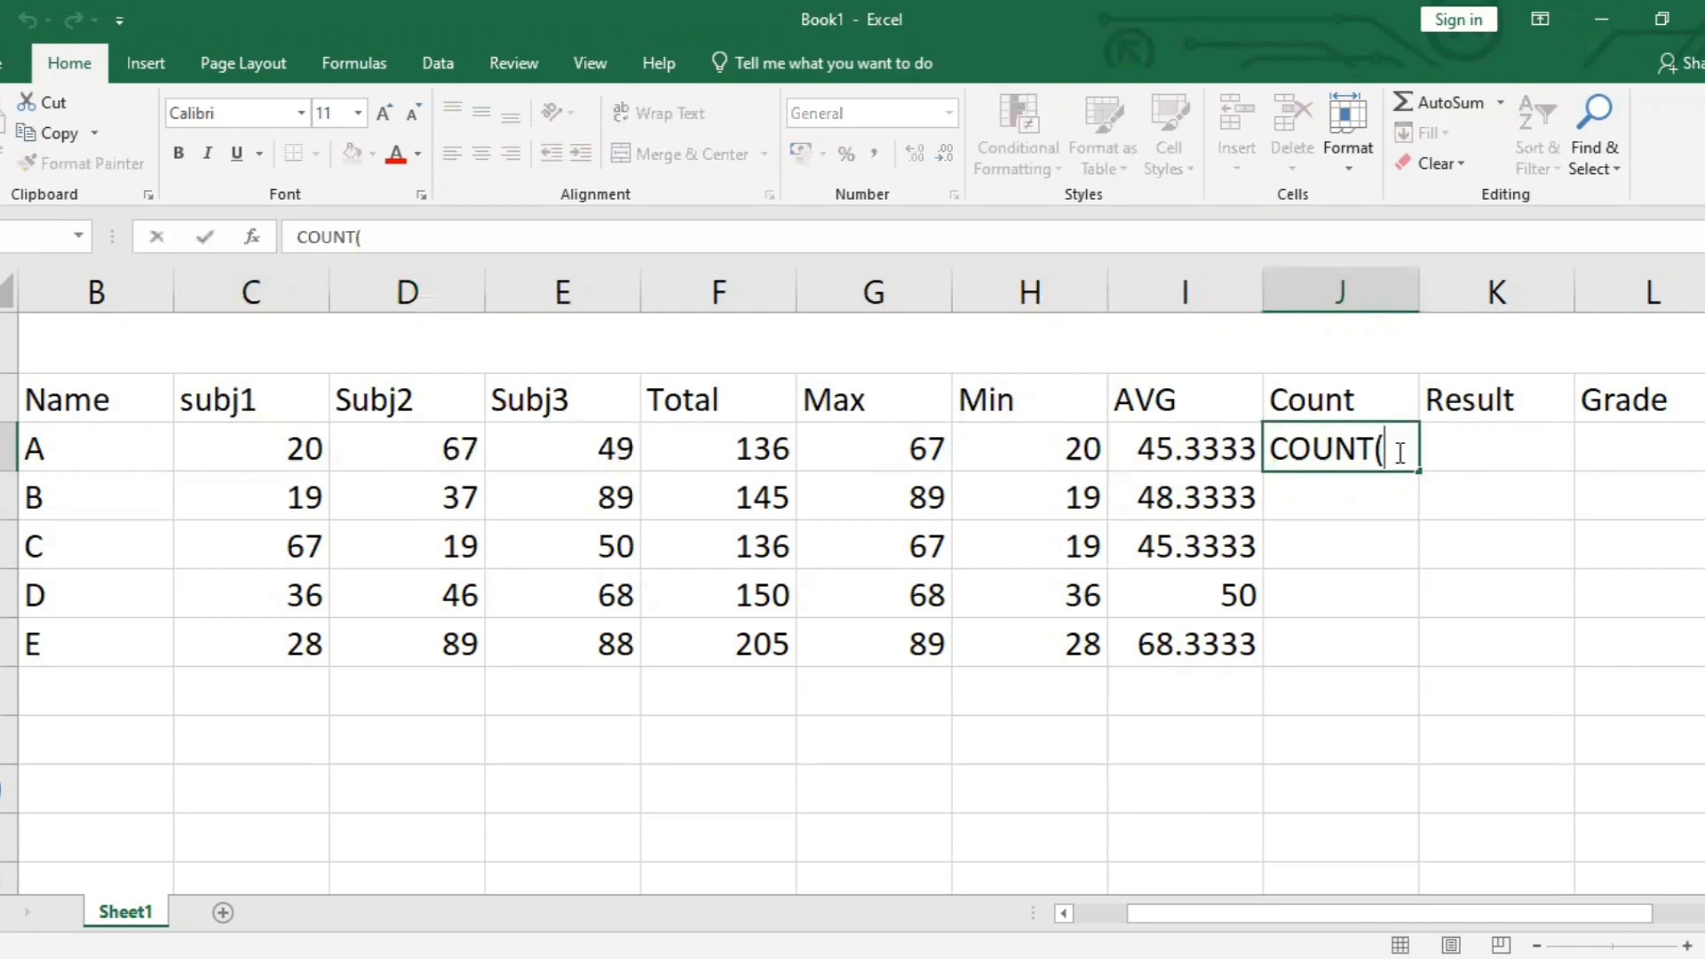
{"action": "type", "text": "C3:"}
{"action": "key", "text": "BackSpace"}
{"action": "key", "text": "BackSpace"}
{"action": "key", "text": "BackSpace"}
{"action": "key", "text": "BackSpace"}
{"action": "key", "text": "BackSpace"}
{"action": "key", "text": "BackSpace"}
{"action": "key", "text": "BackSpace"}
{"action": "key", "text": "BackSpace"}
{"action": "key", "text": "BackSpace"}
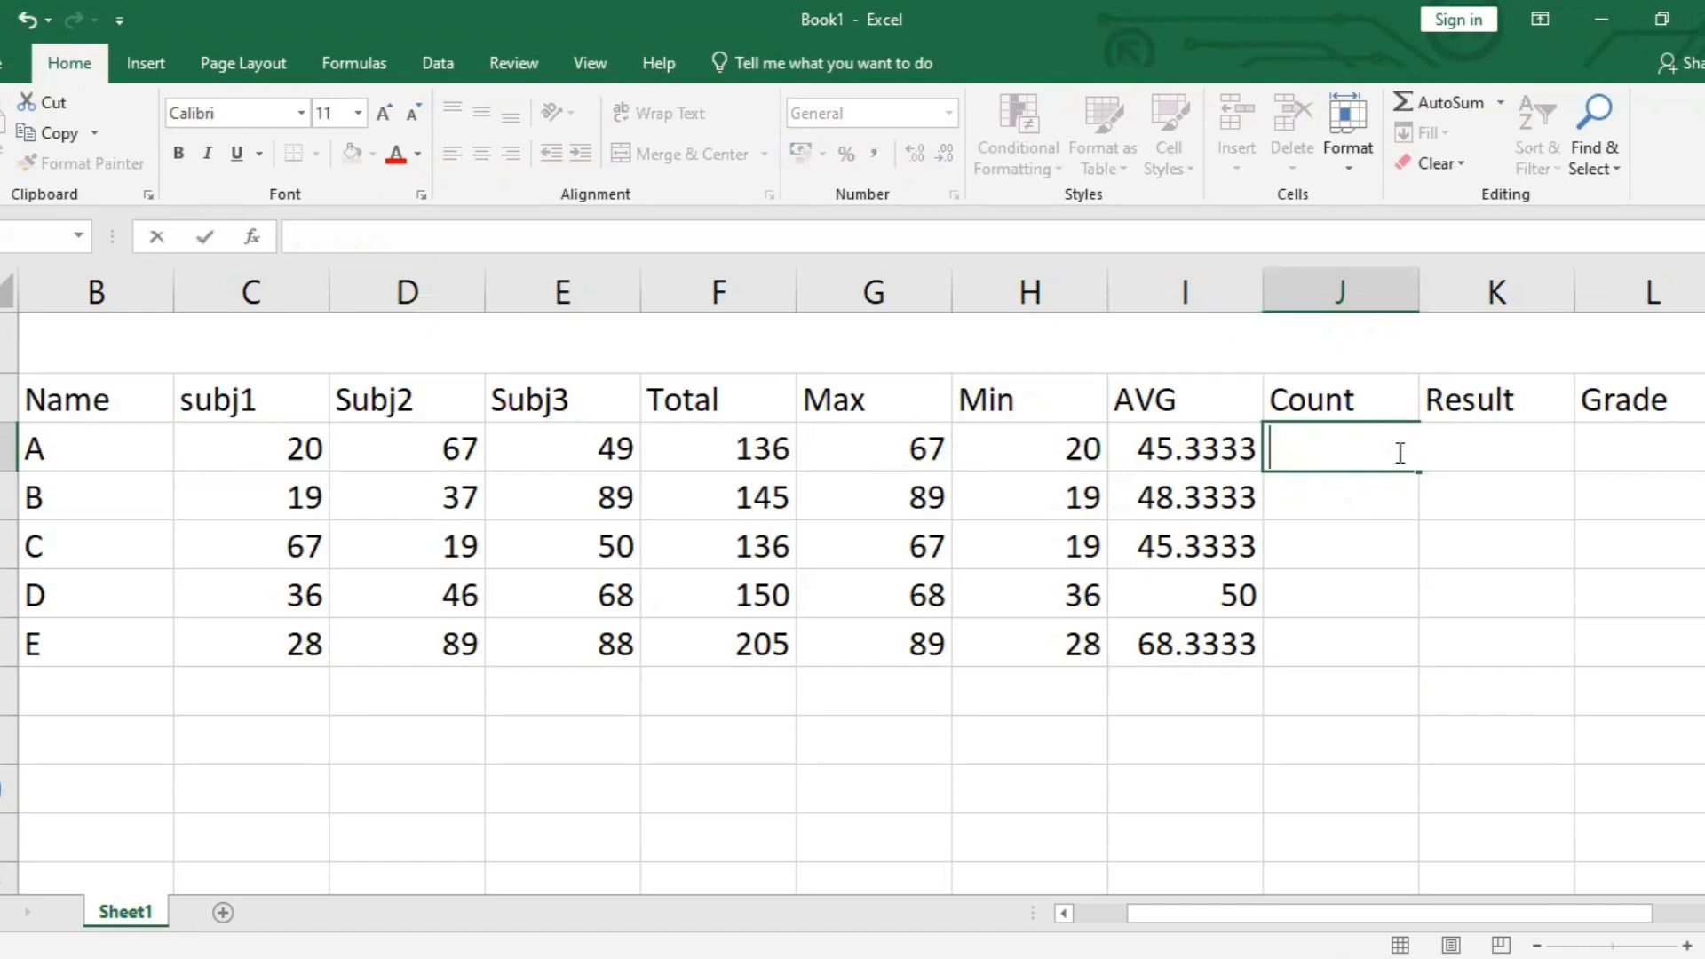
Rename the Count column header in J2 to %AGE.
{"action": "double_click", "coordinate": [1359, 405]}
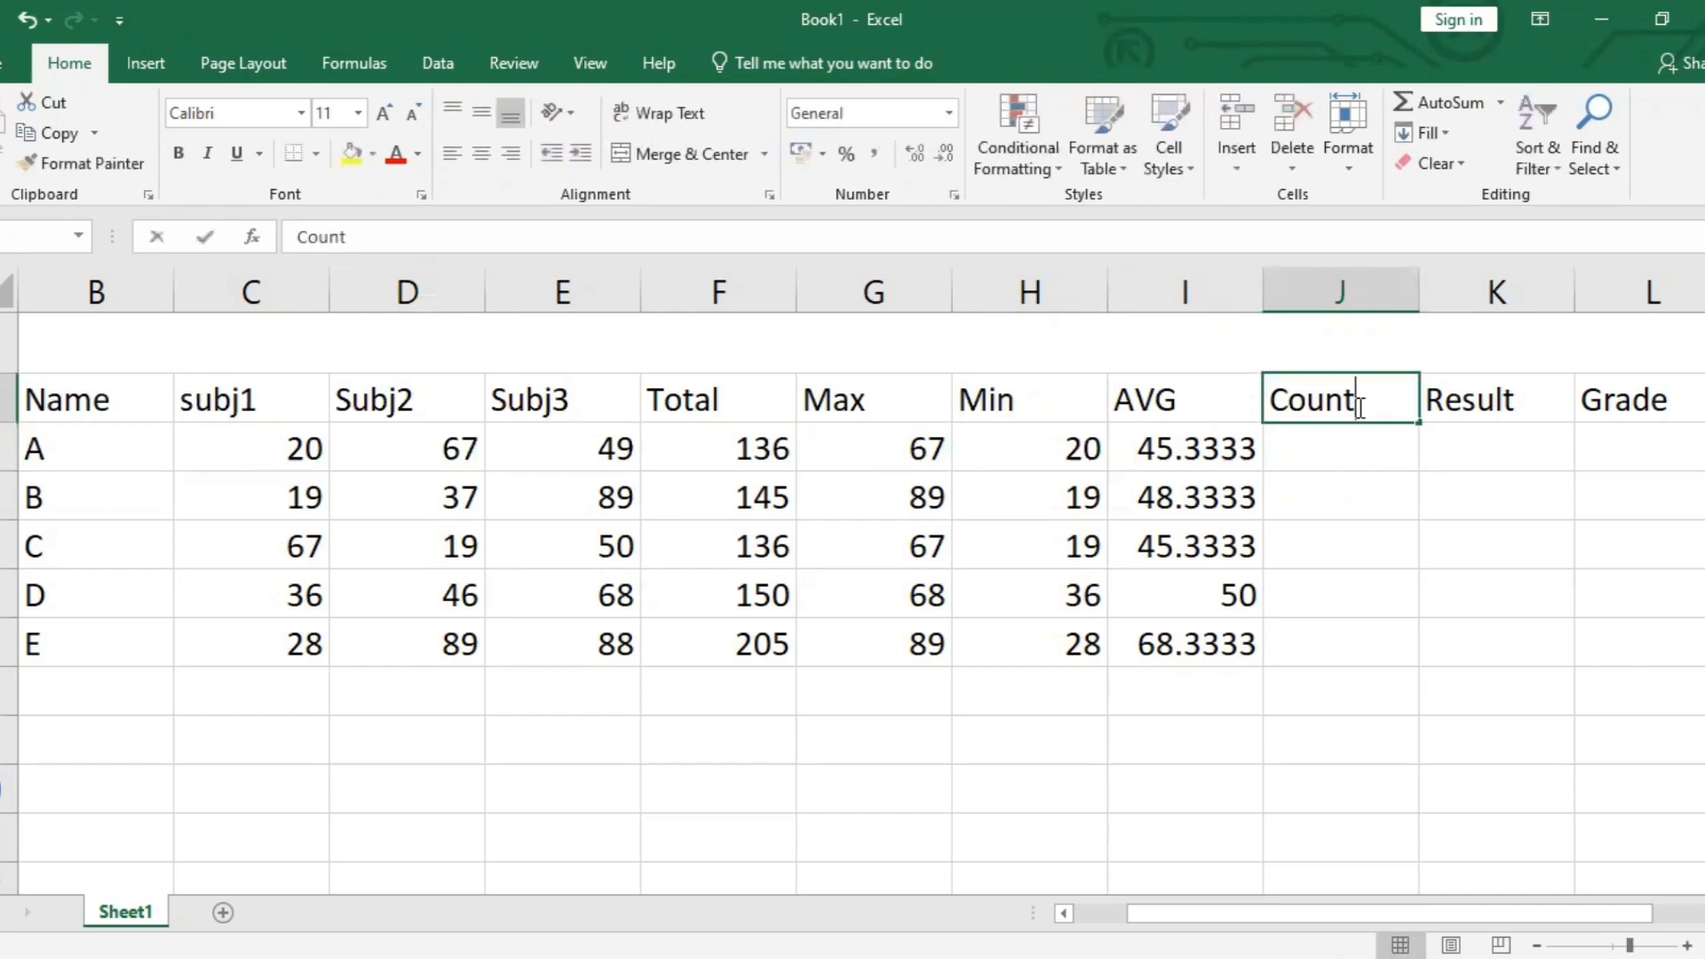
{"action": "left_click_drag", "start_coordinate": [1357, 404], "coordinate": [1279, 423]}
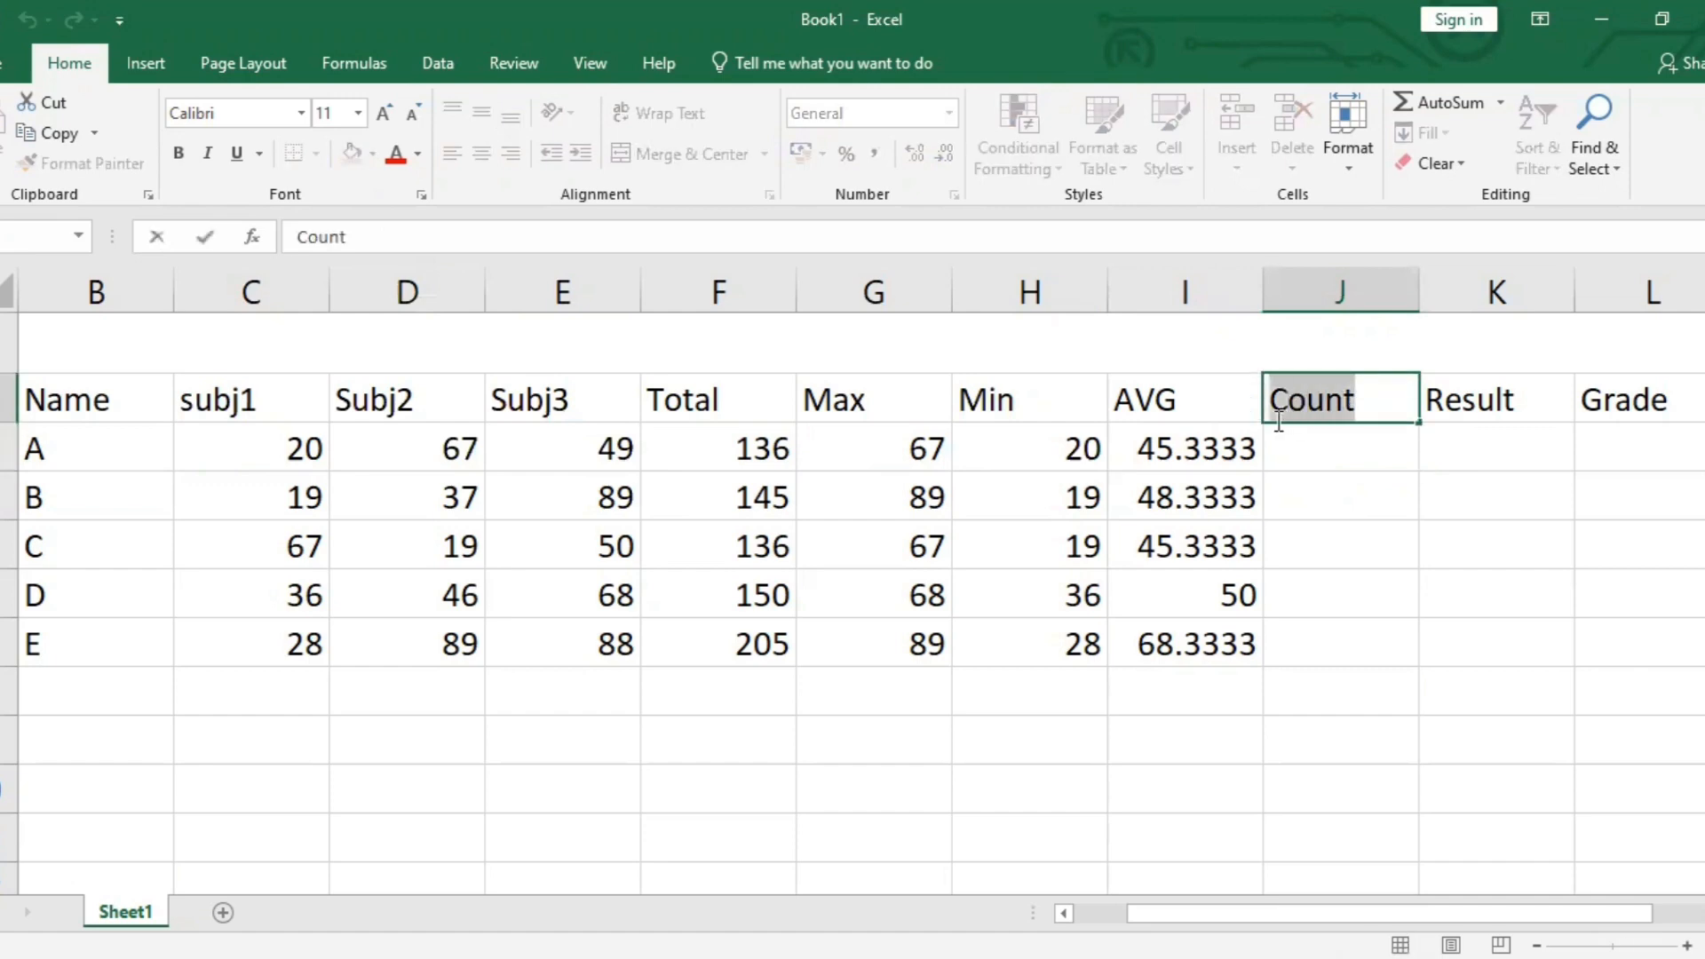
{"action": "key", "text": "BackSpace"}
{"action": "type", "text": "%AGE"}
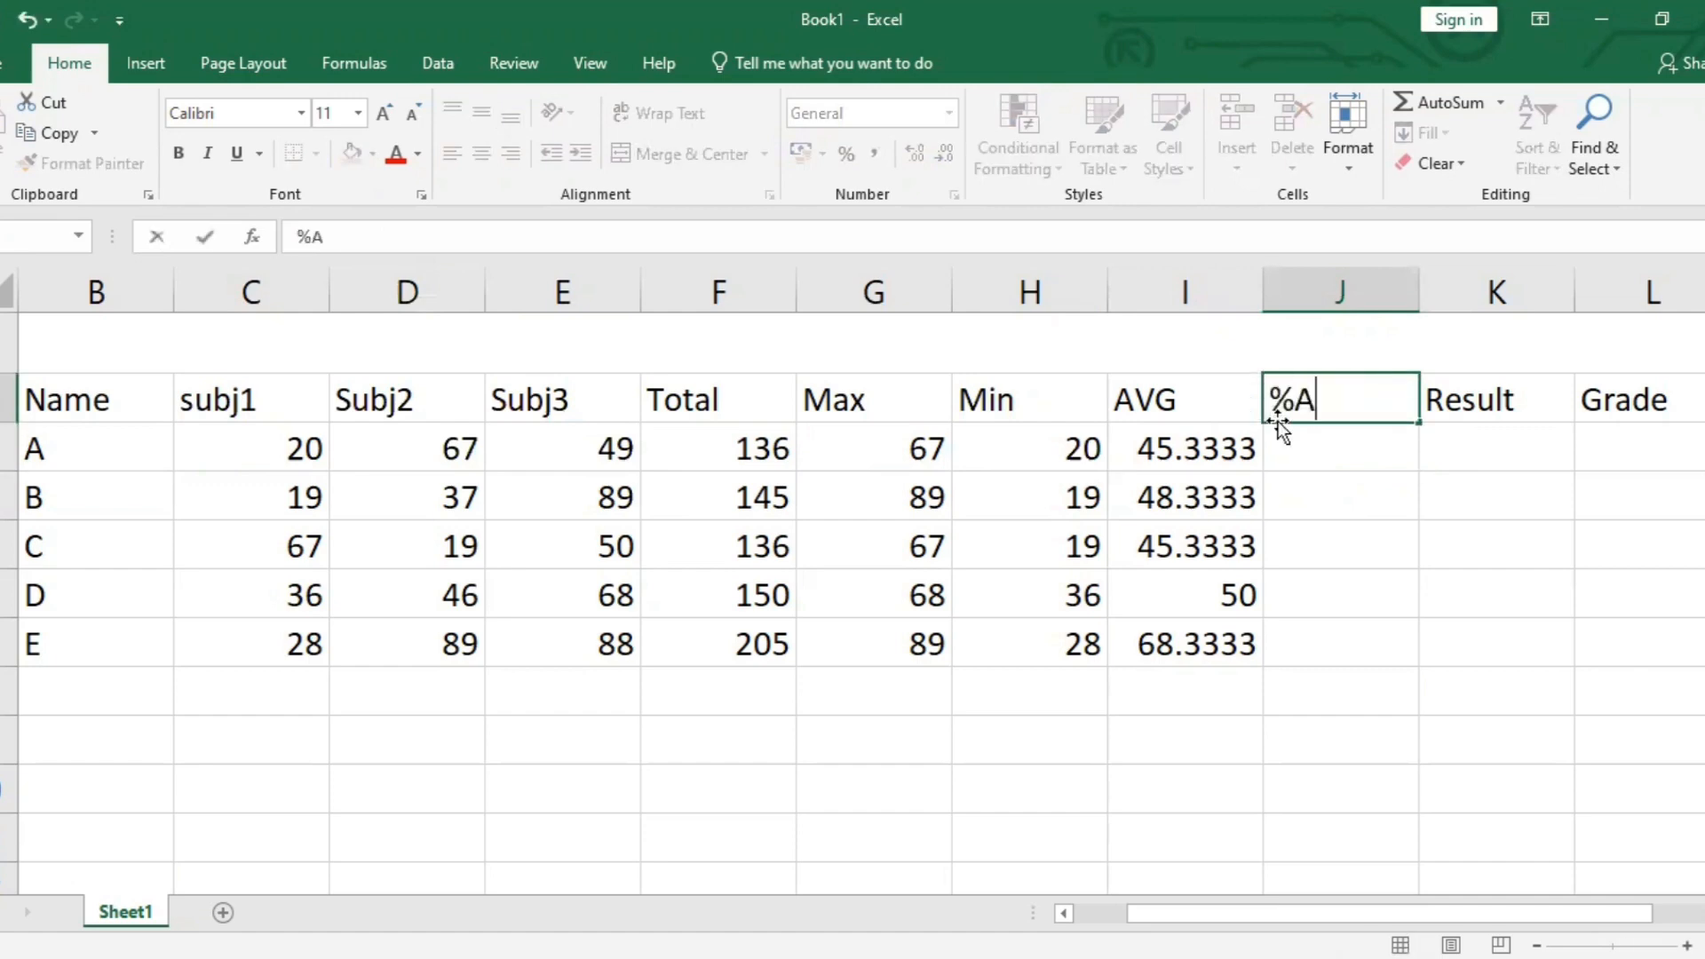
{"action": "left_click", "coordinate": [1341, 457]}
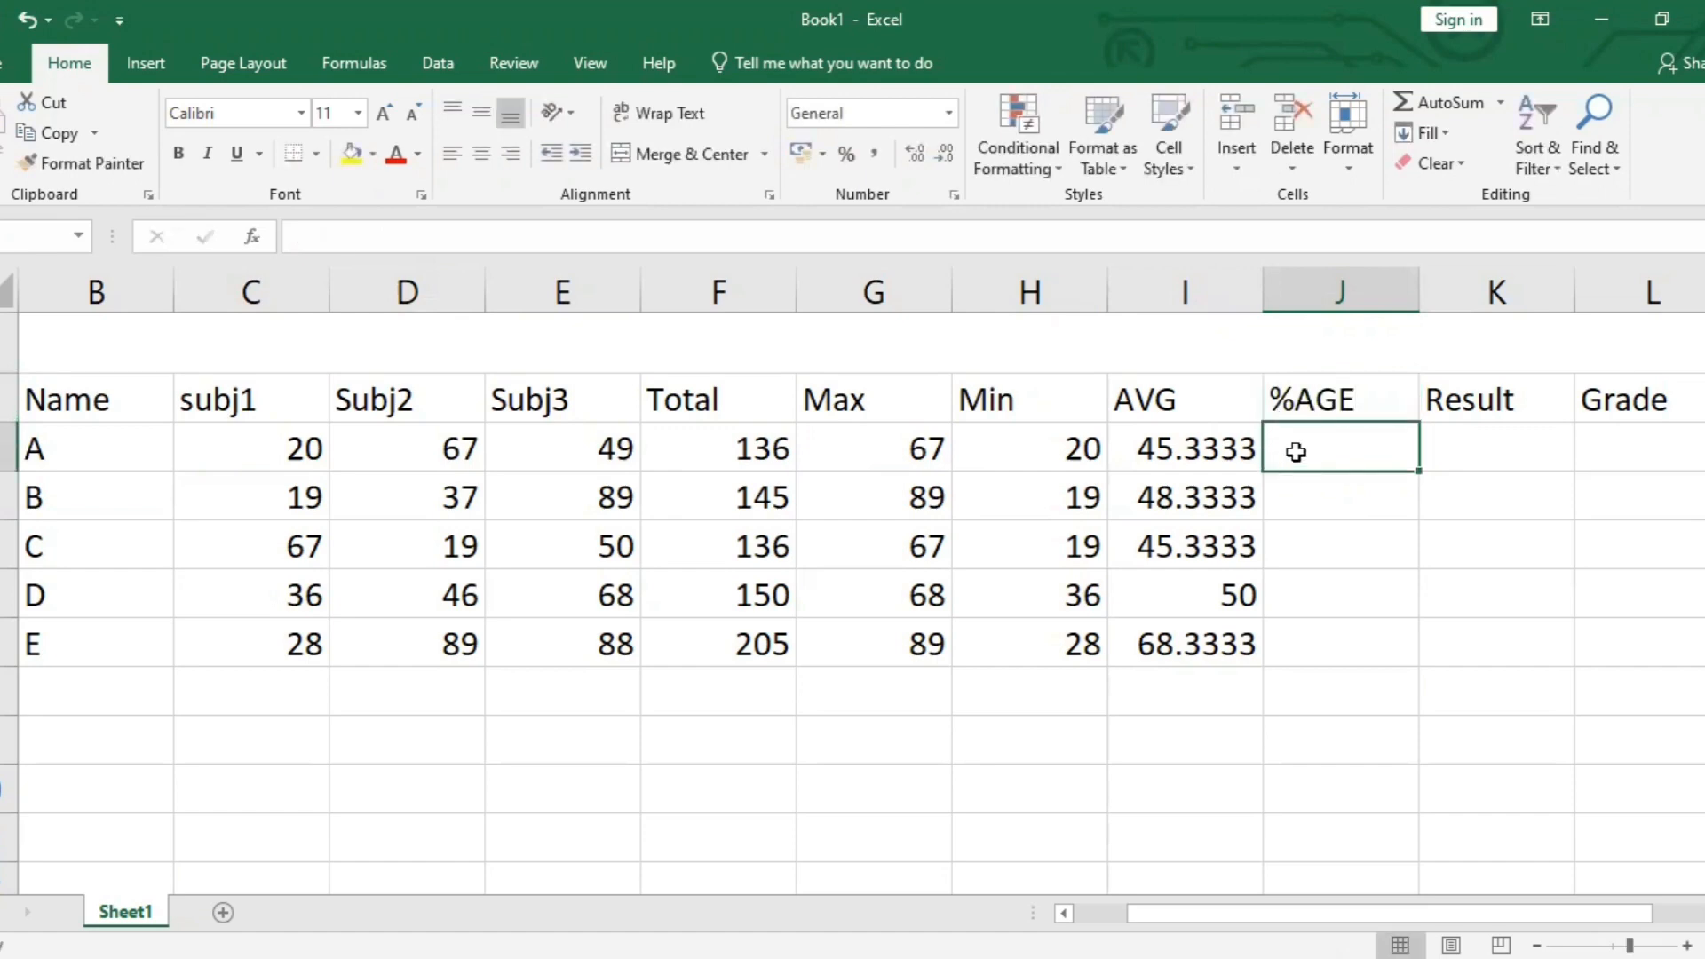
Calculate student A's percentage in J3 as =F3/300*100 and fill it down to J7 for students B to E.
{"action": "double_click", "coordinate": [1299, 449]}
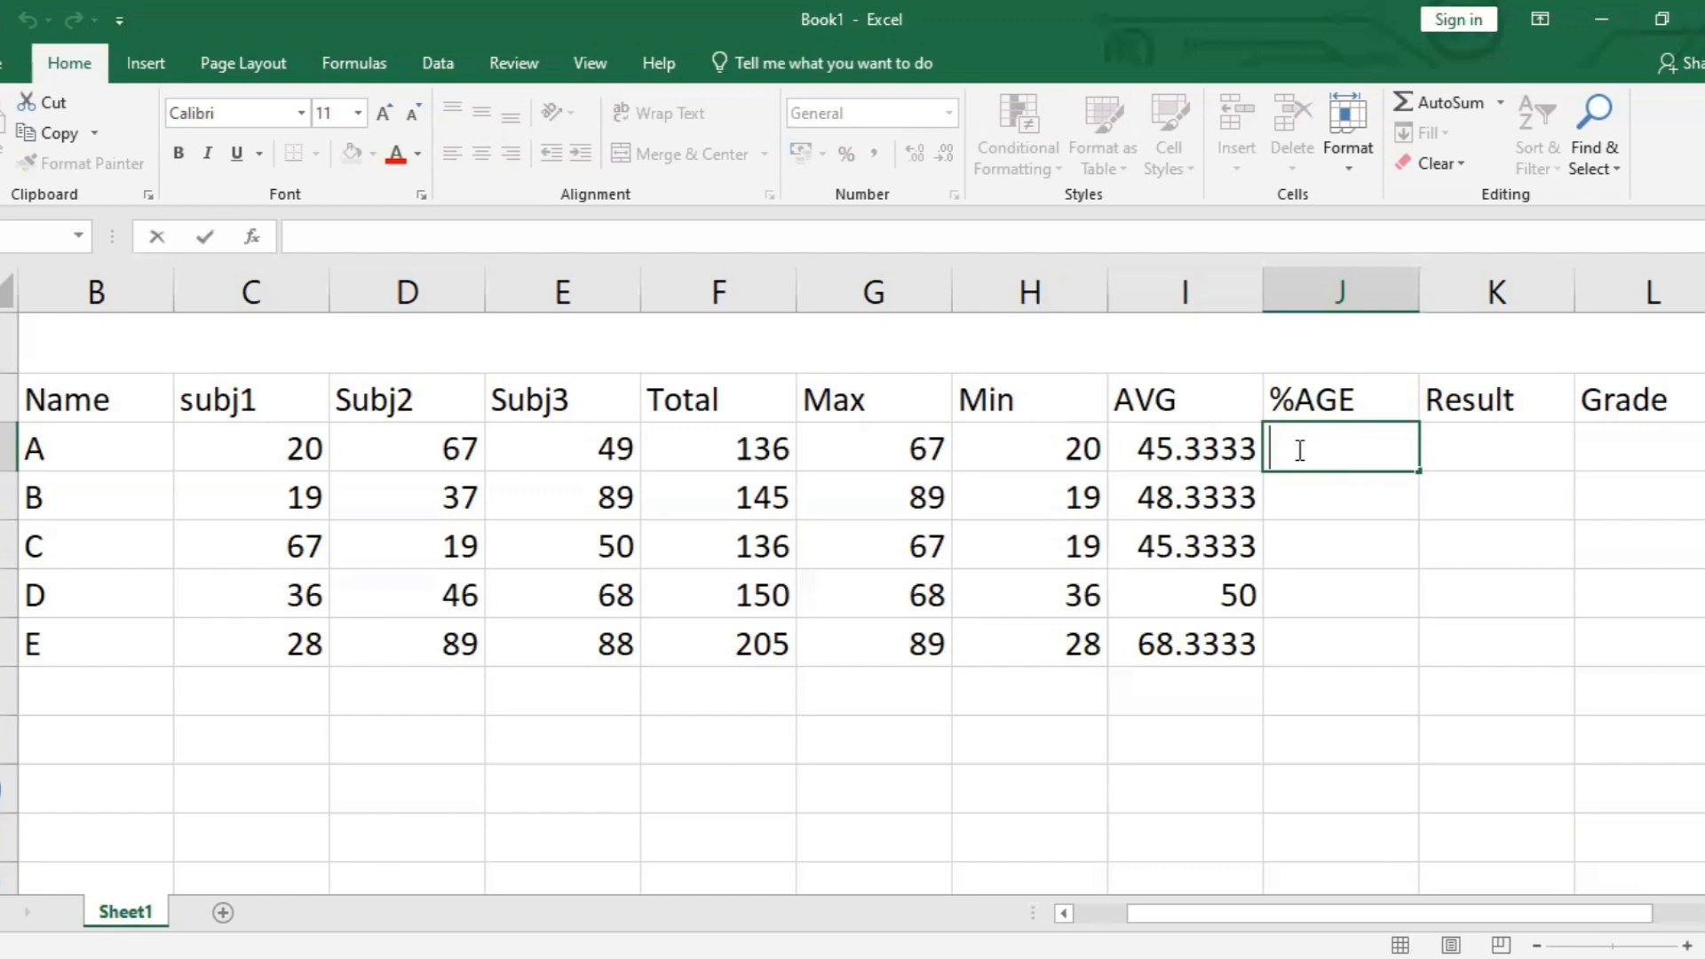
{"action": "type", "text": "="}
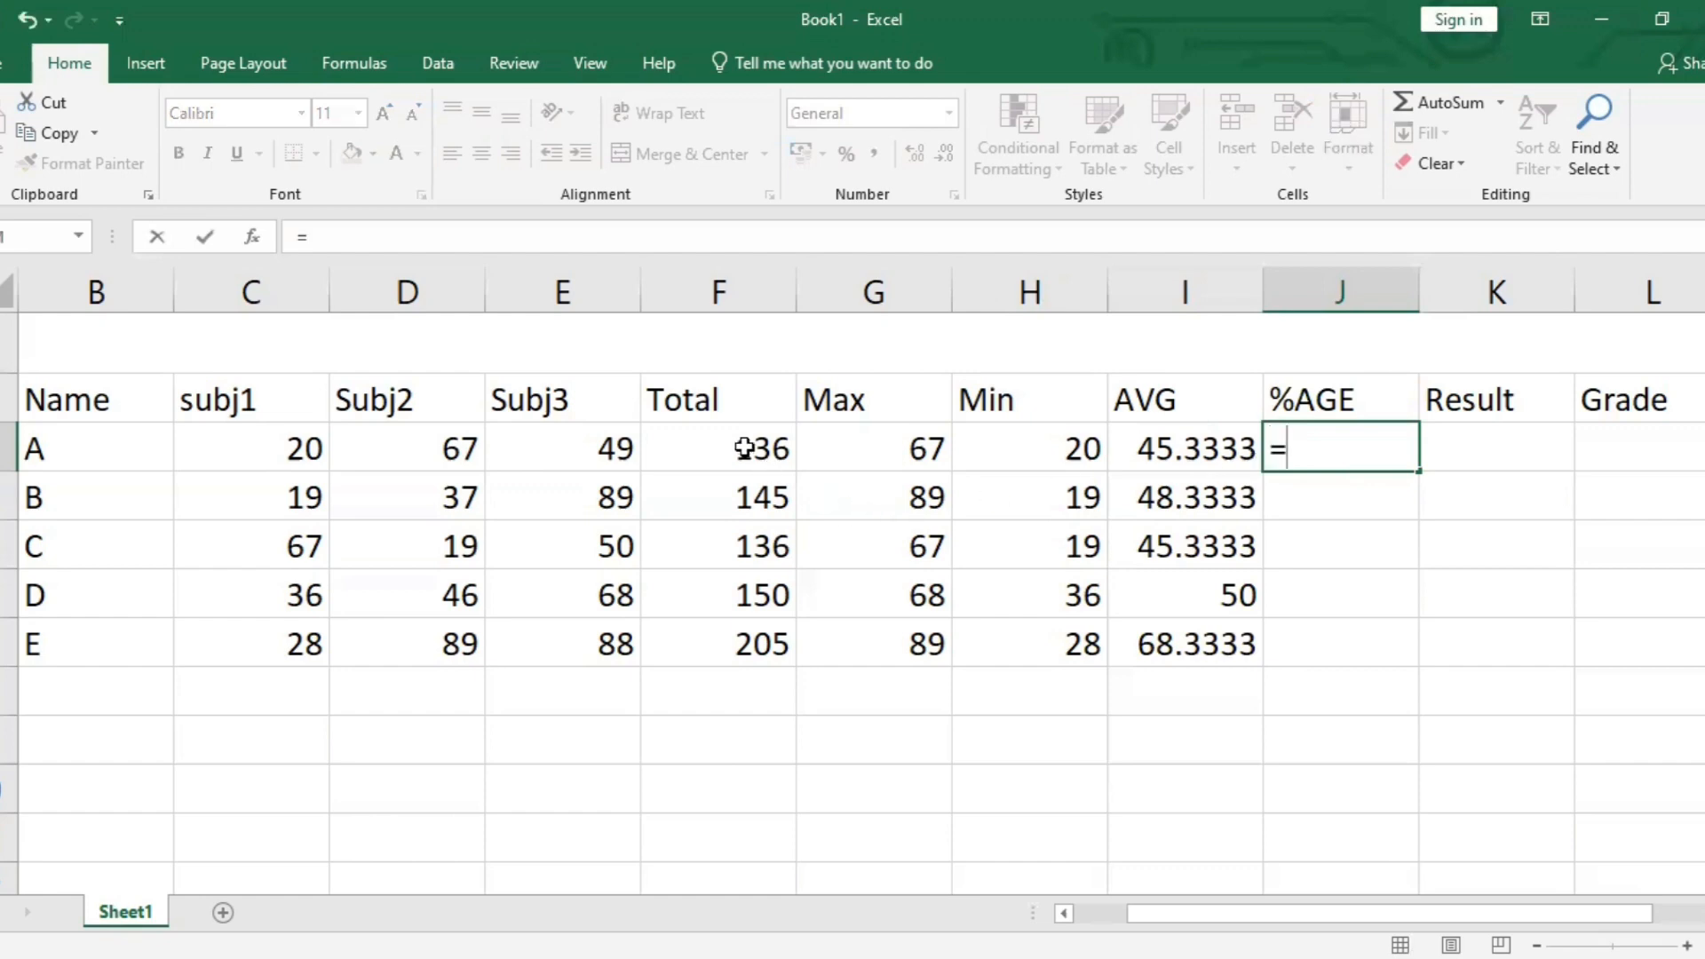
{"action": "left_click", "coordinate": [770, 468]}
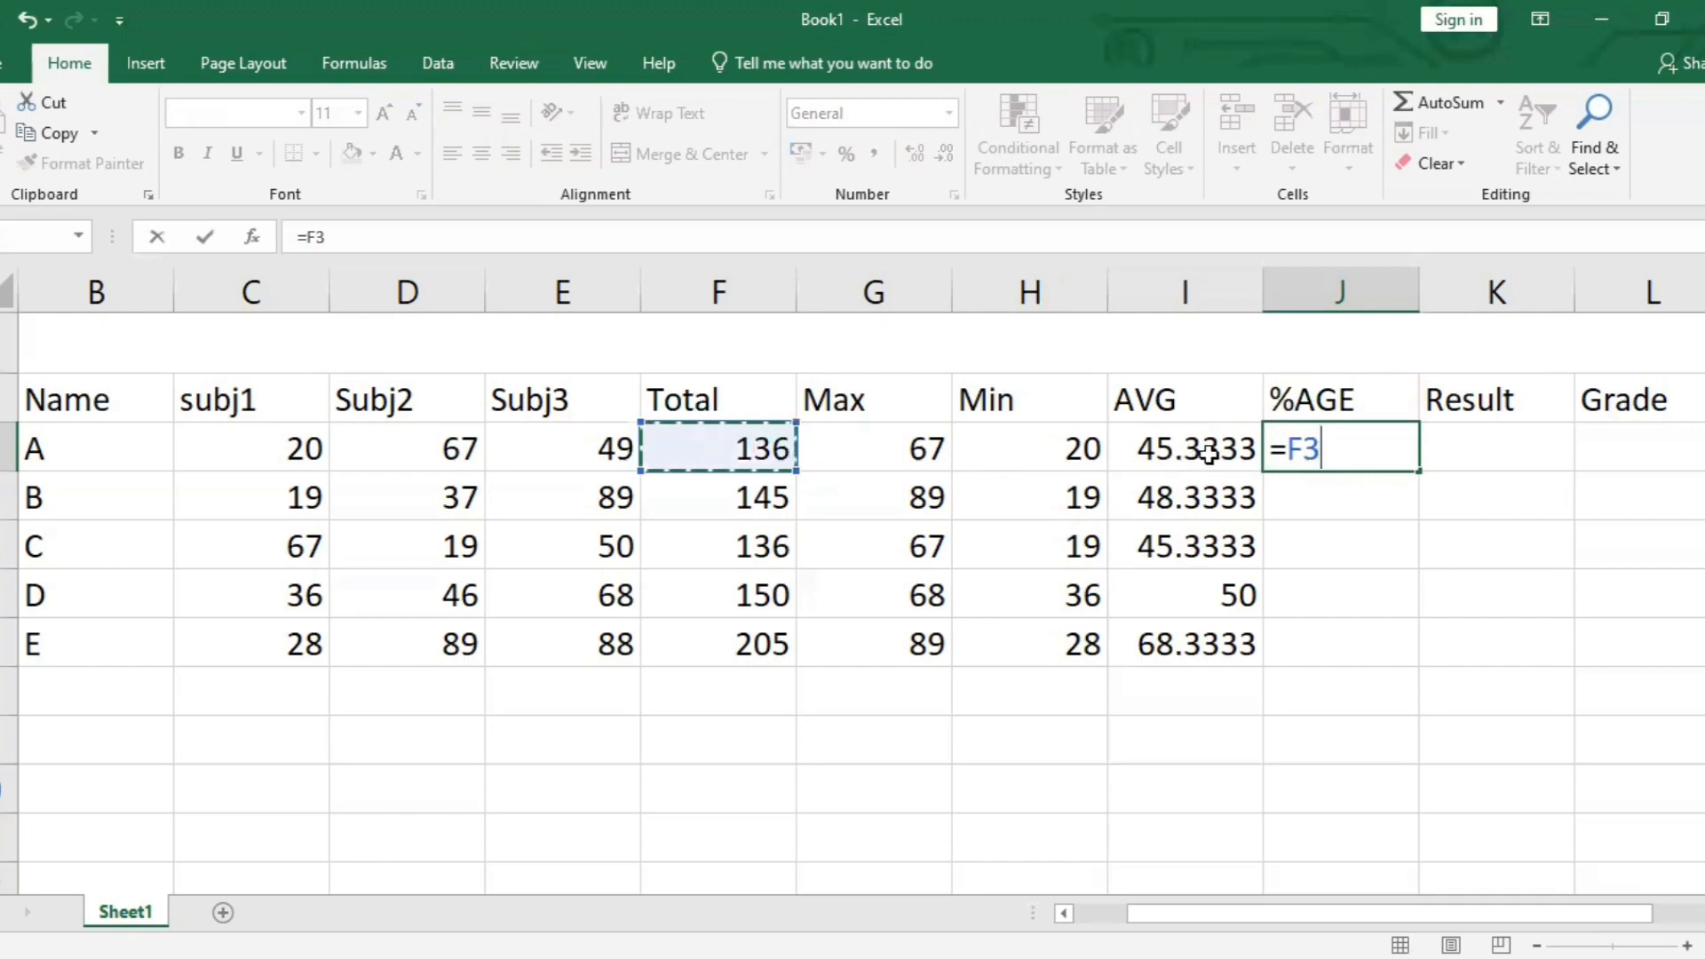
{"action": "type", "text": "/"}
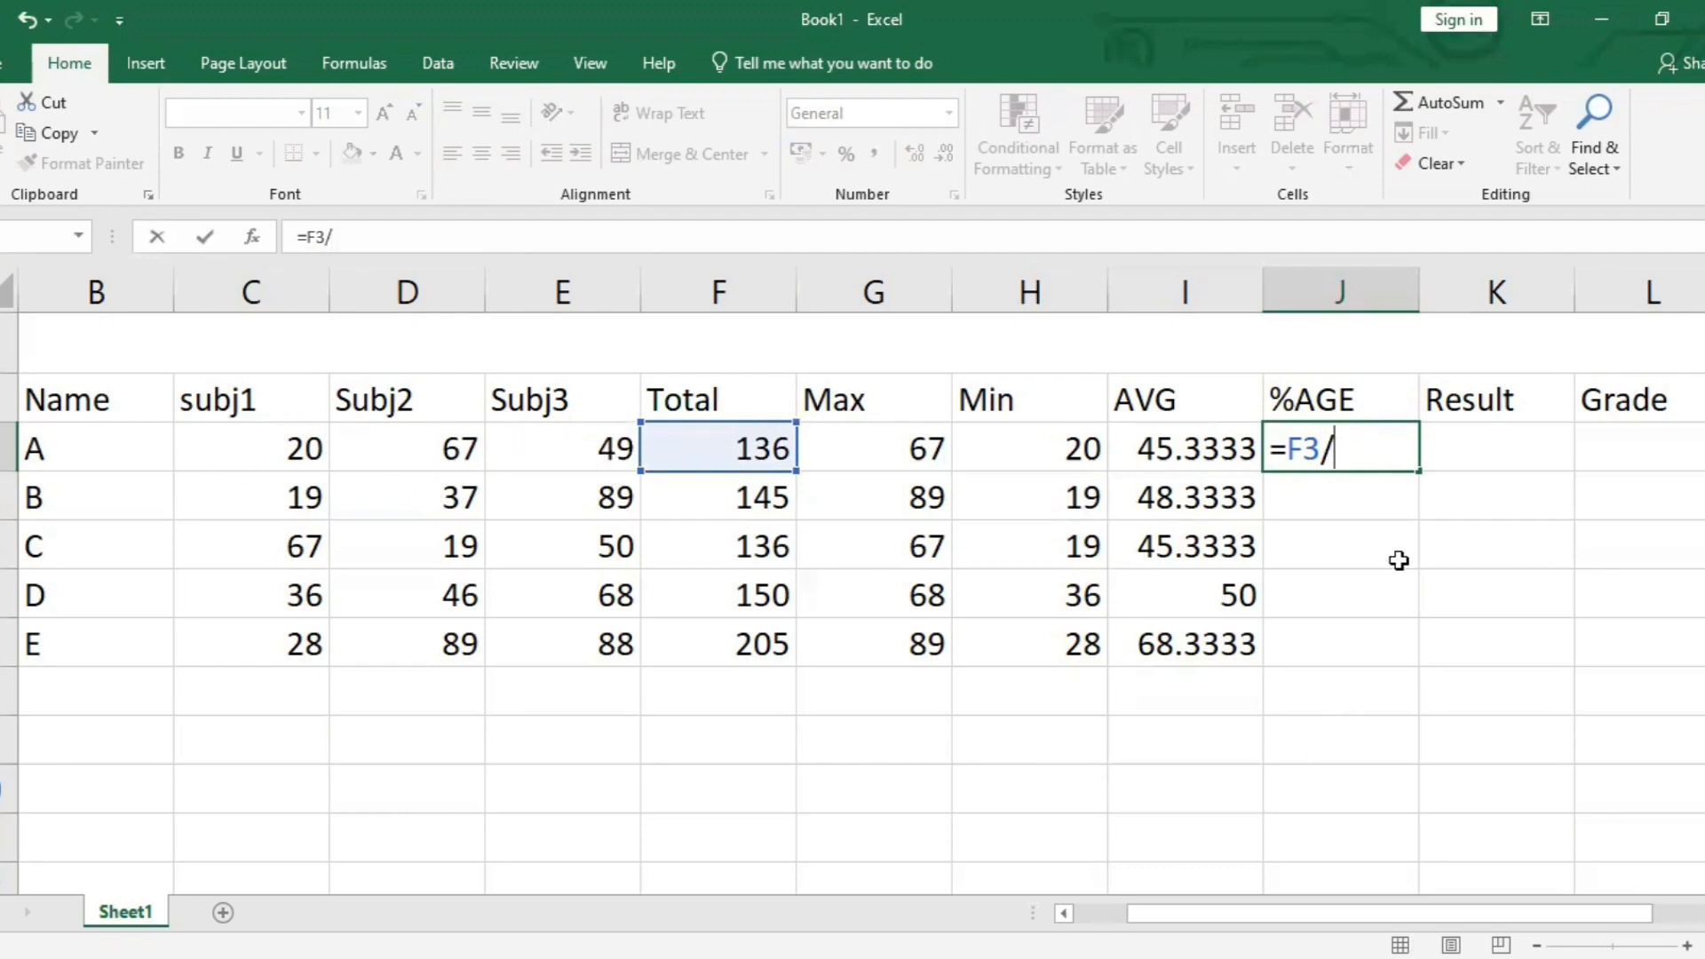
{"action": "type", "text": "300*10"}
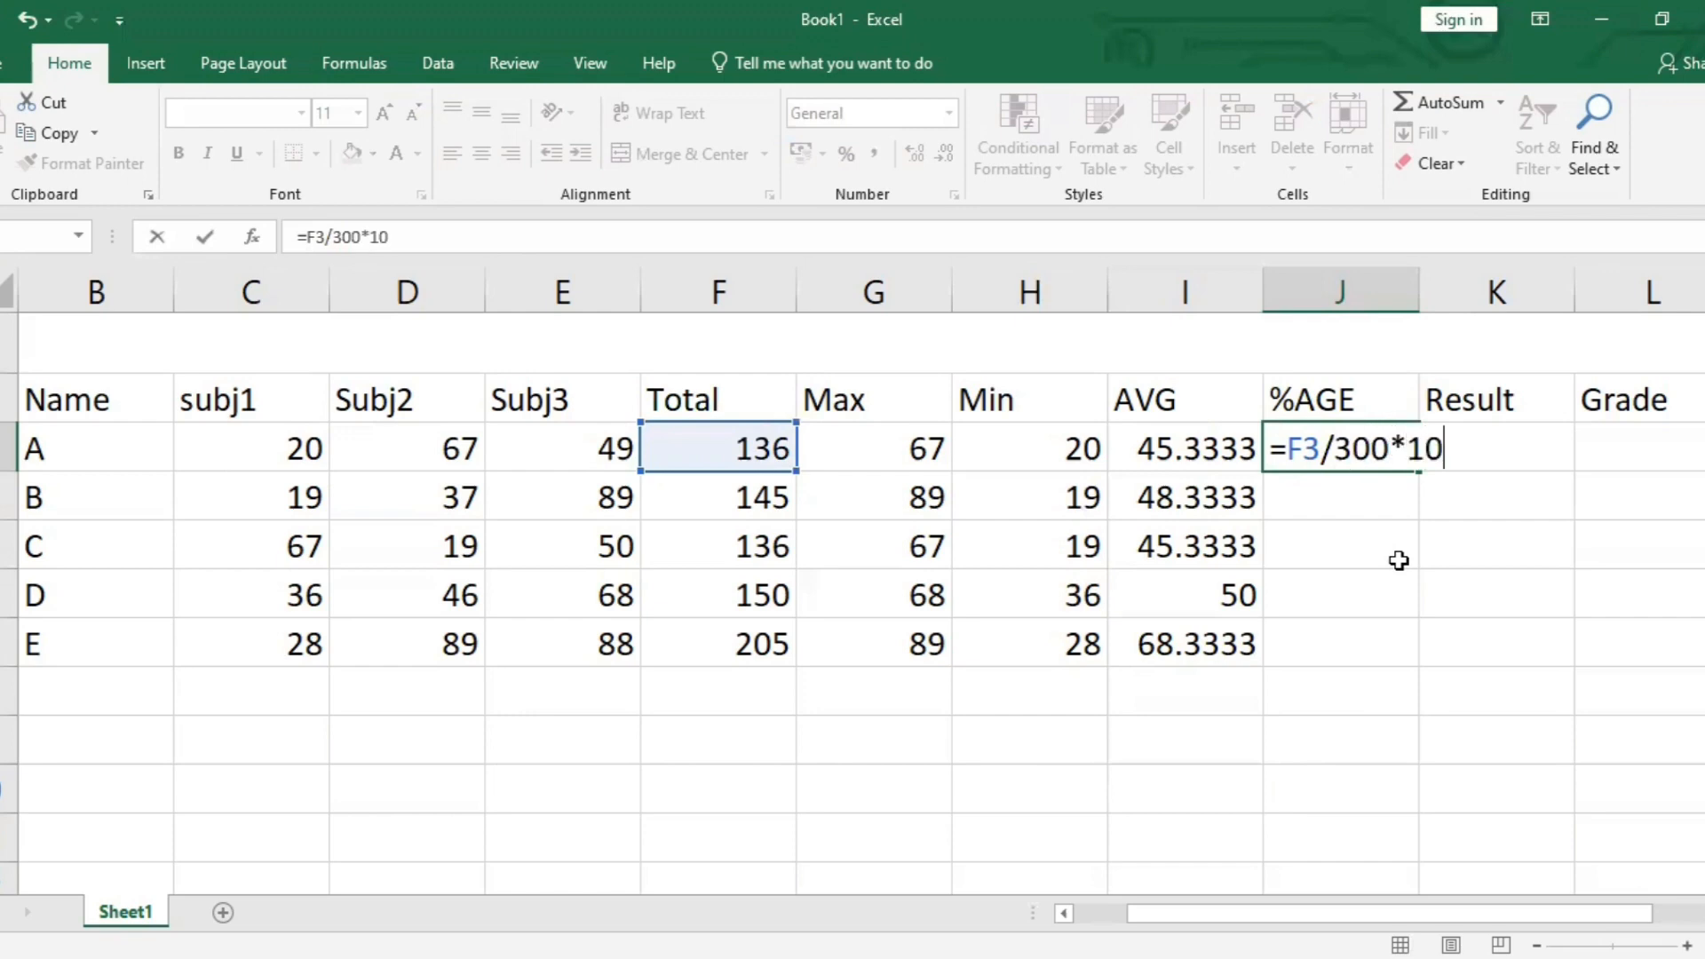
{"action": "type", "text": "0"}
{"action": "key", "text": "Return"}
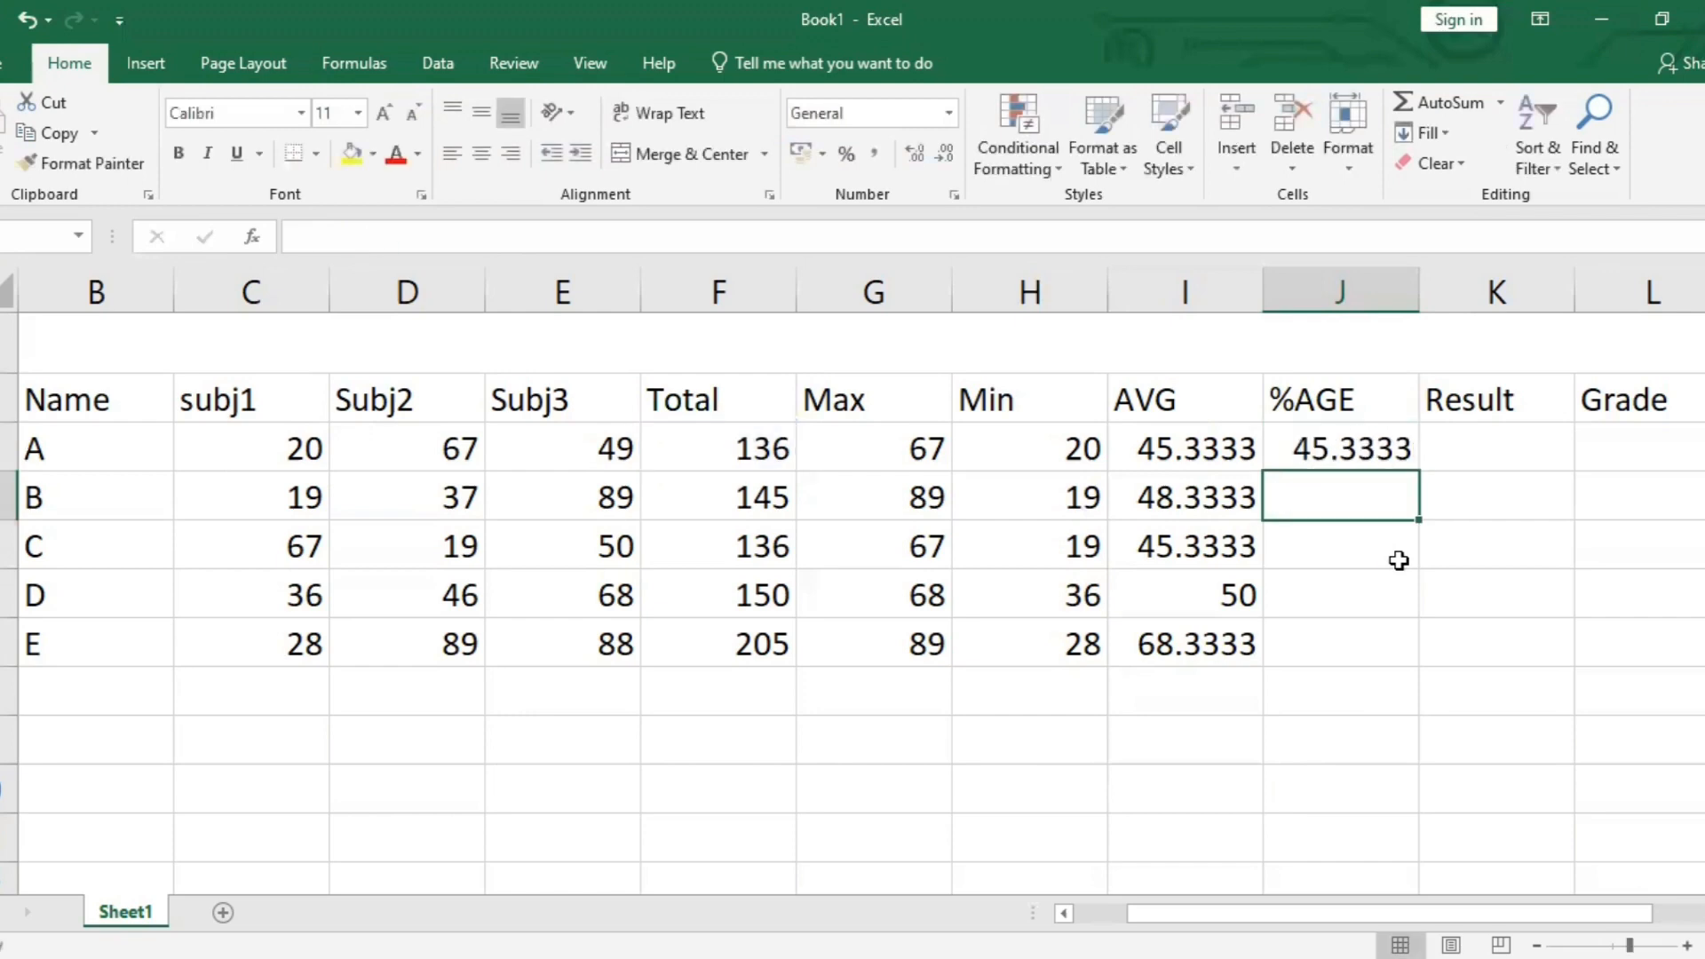
{"action": "left_click", "coordinate": [1334, 458]}
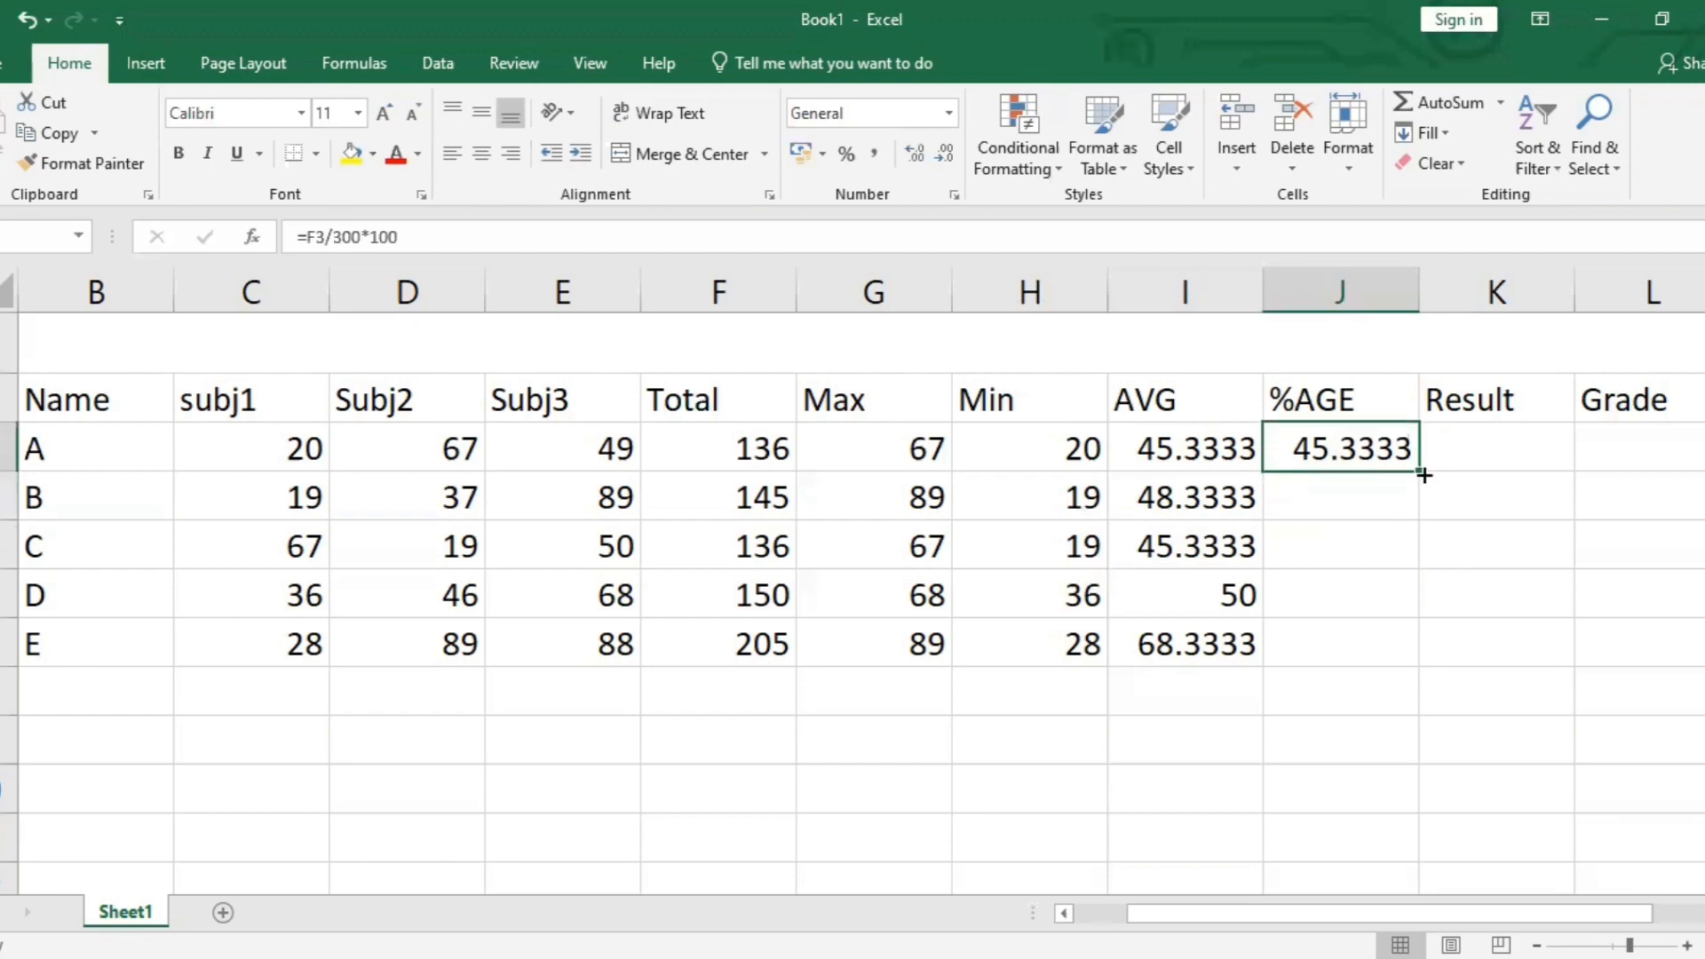
{"action": "left_click_drag", "start_coordinate": [1424, 477], "coordinate": [1412, 648]}
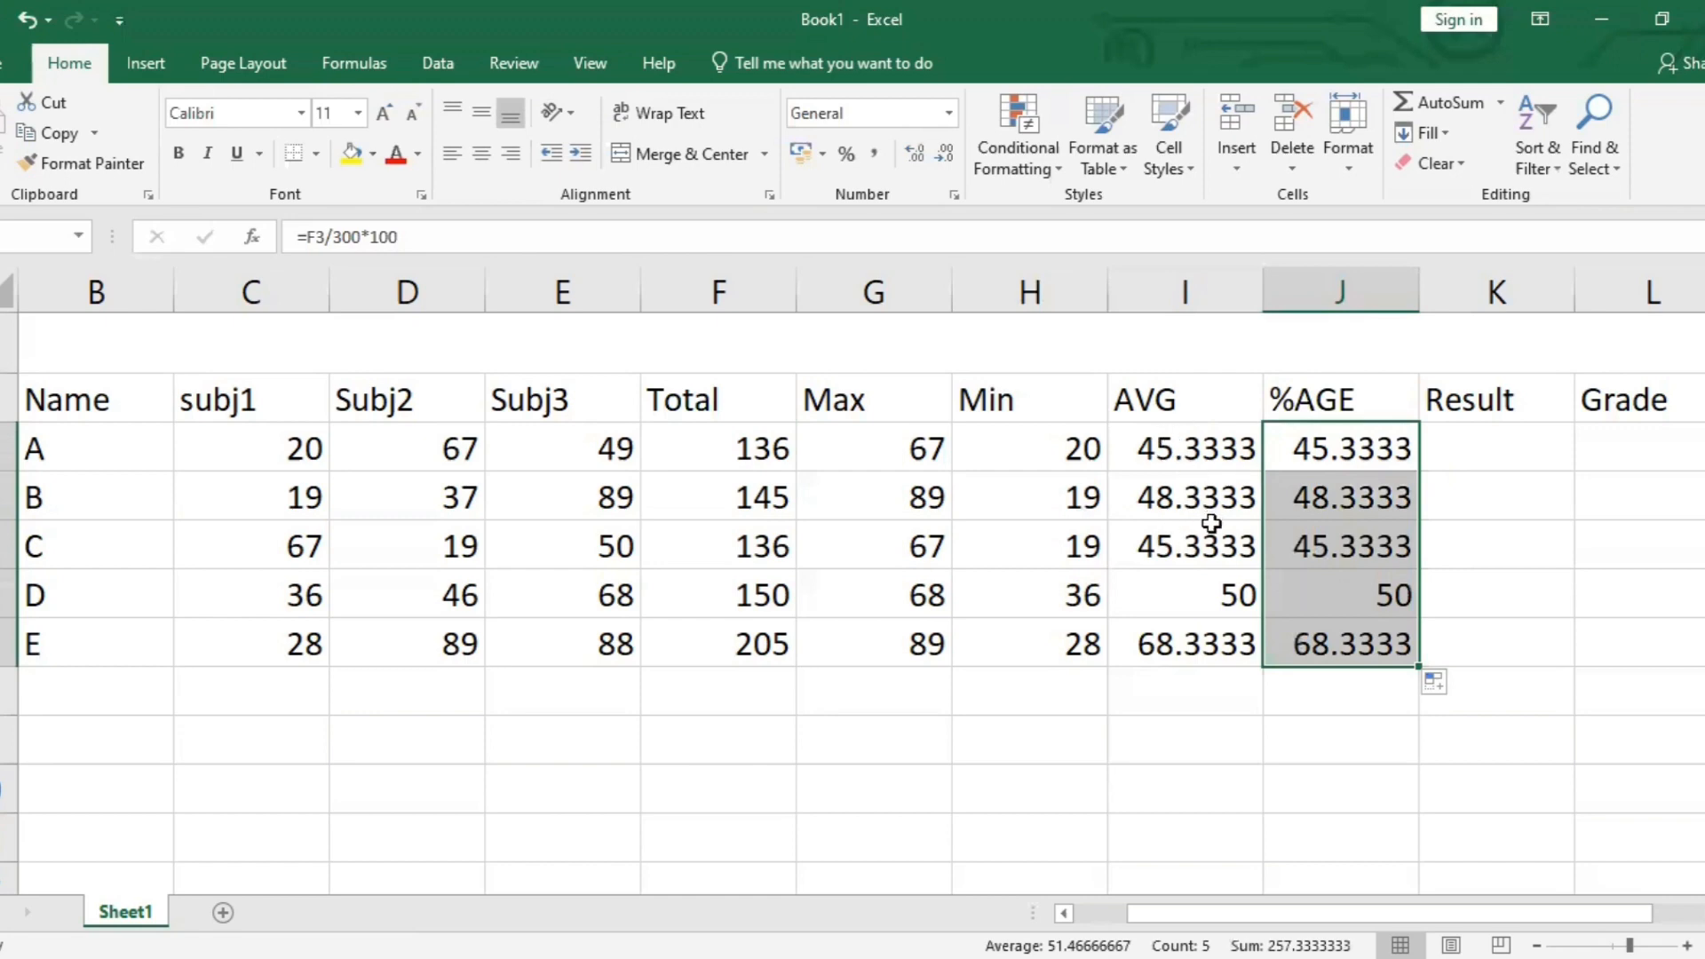
Try a Text That Contains highlight rule on K3 for PASS with Green Fill with Dark Green Text, then cancel it.
{"action": "left_click", "coordinate": [1479, 451]}
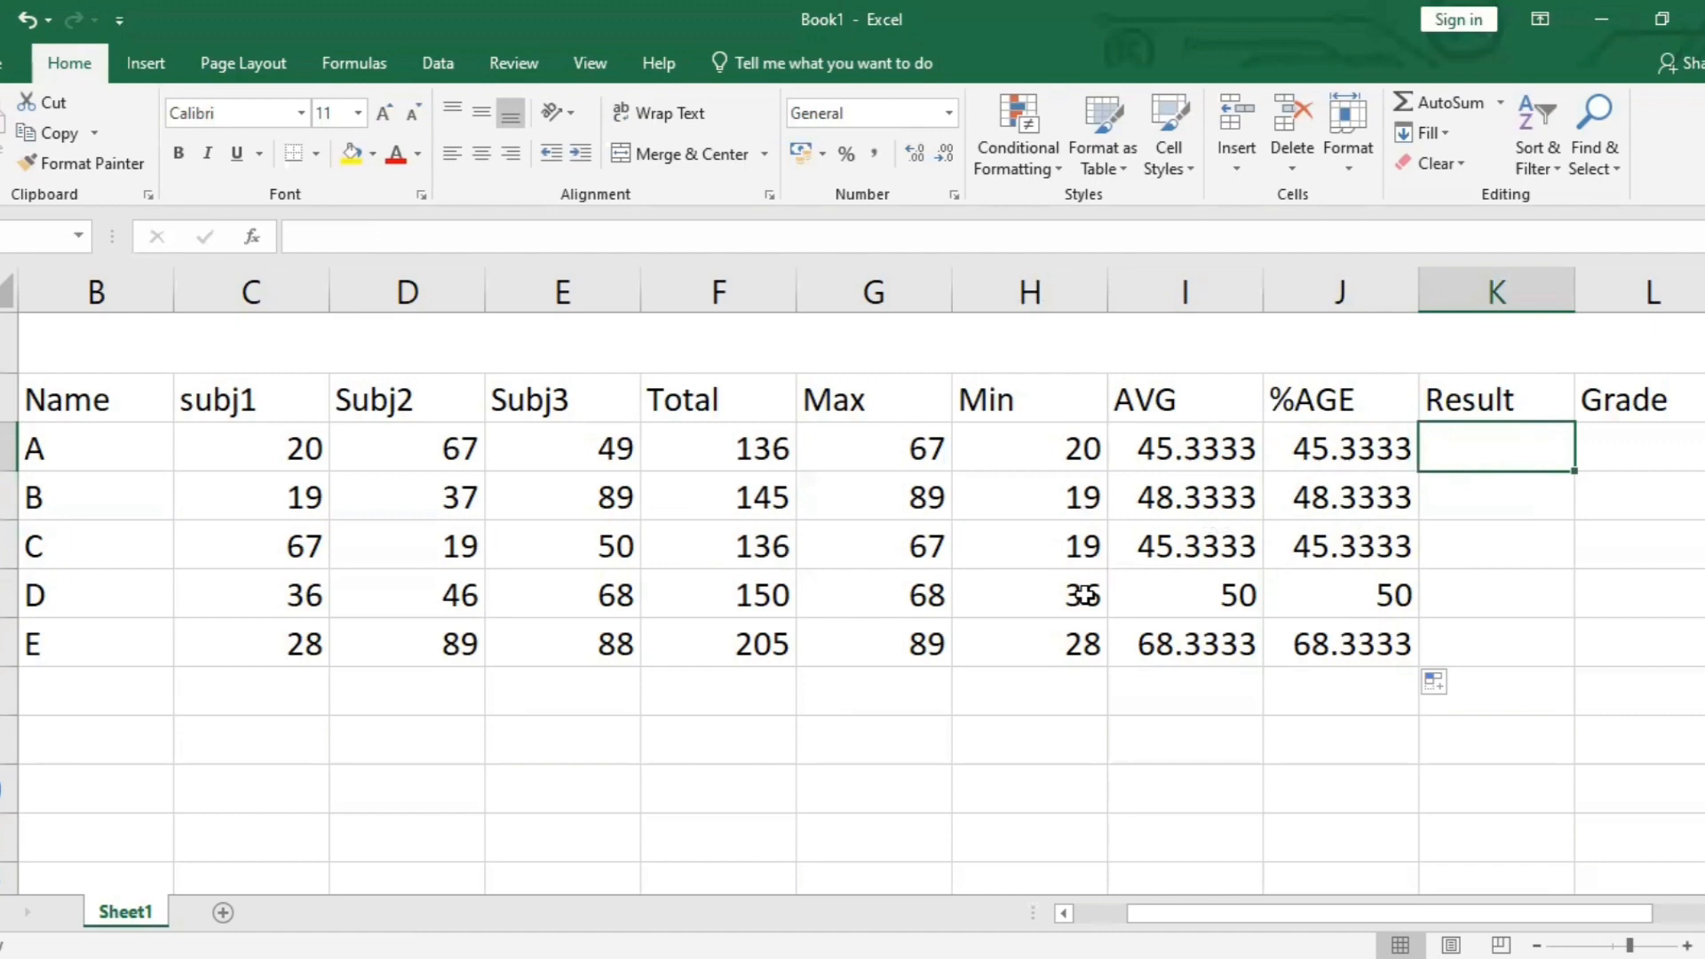
{"action": "left_click", "coordinate": [1058, 169]}
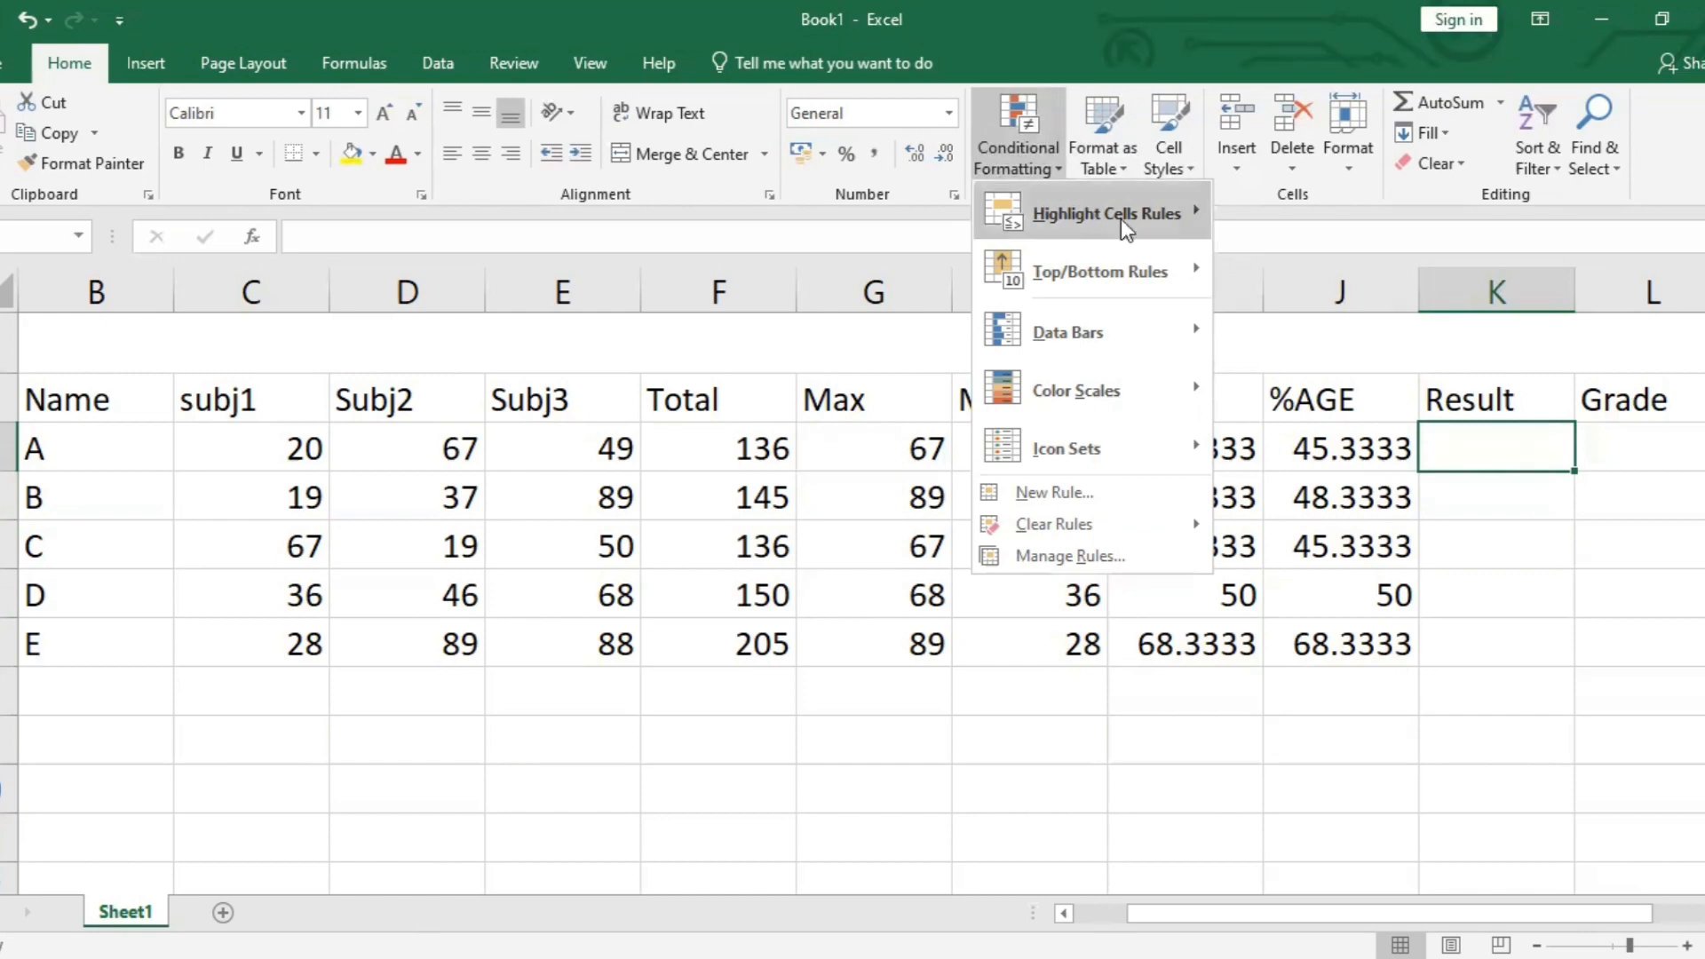
{"action": "mouse_move", "coordinate": [1124, 228]}
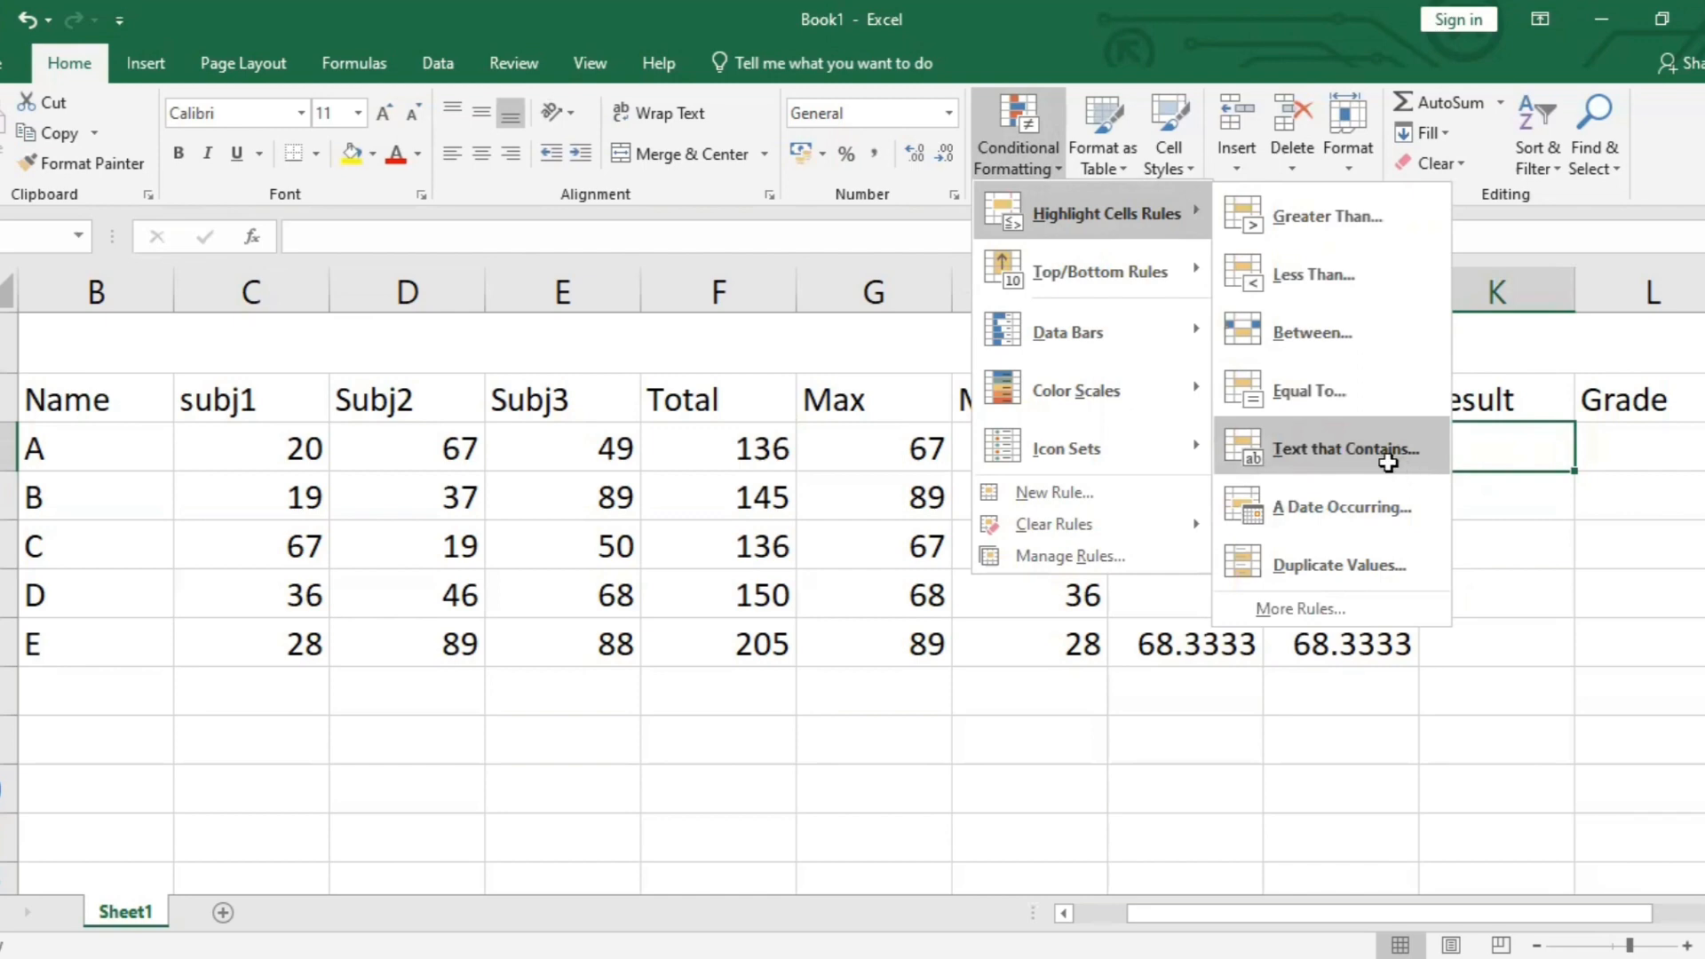
{"action": "left_click", "coordinate": [1389, 461]}
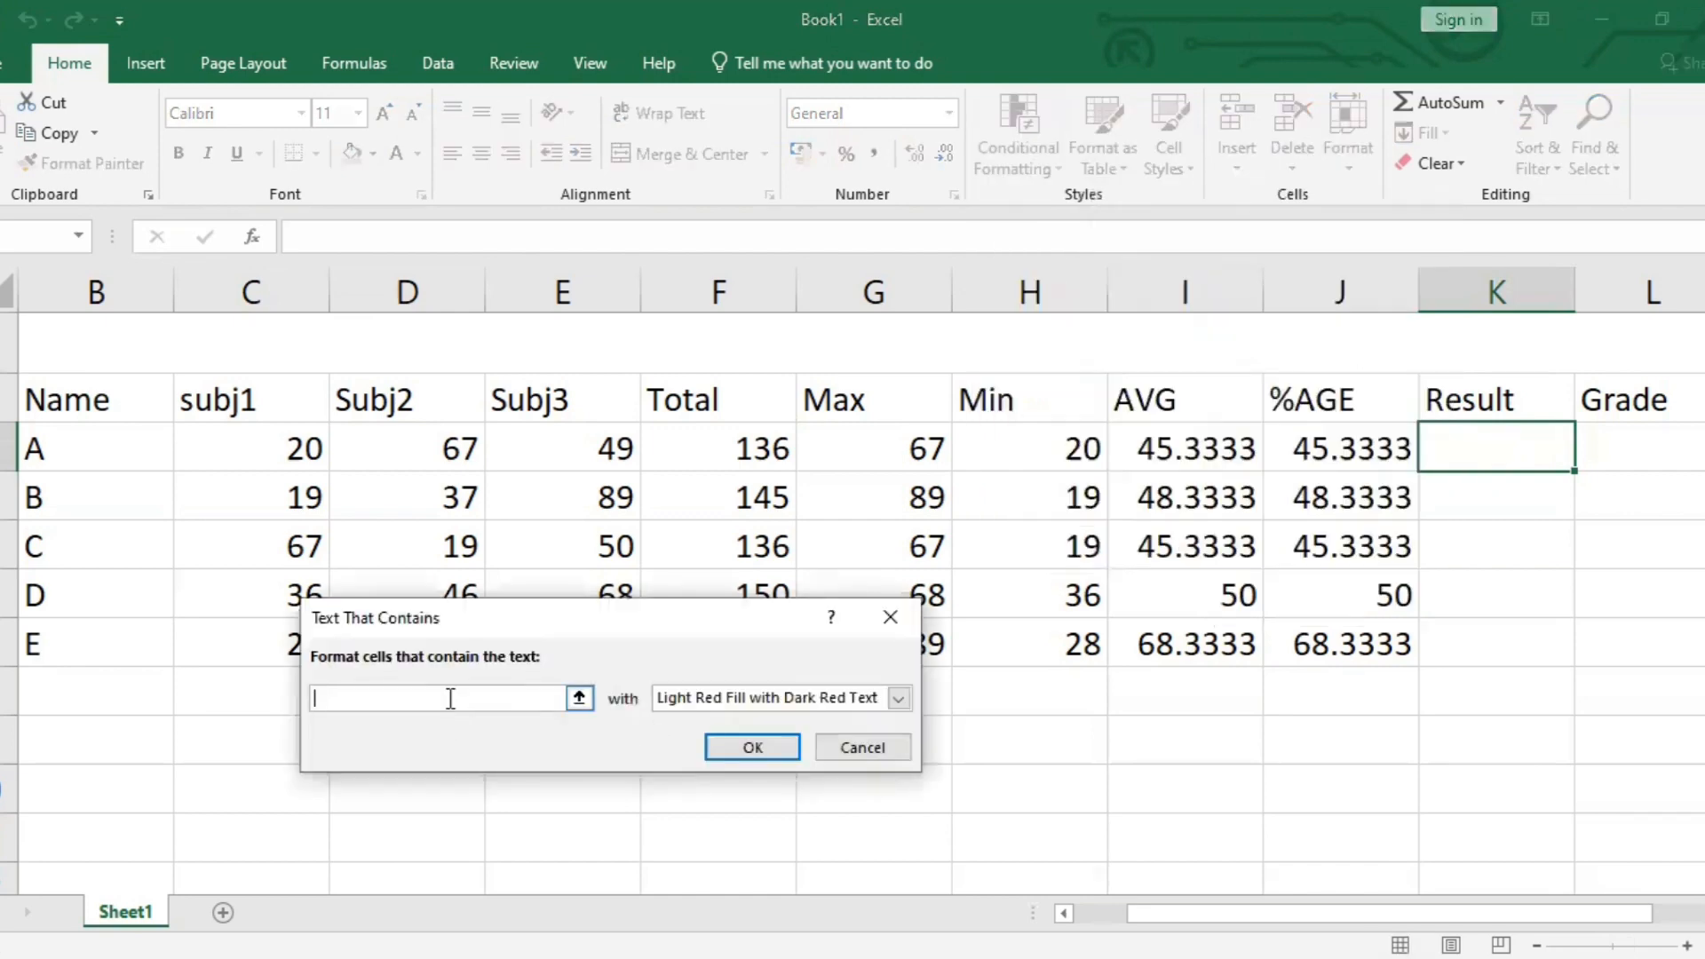
{"action": "type", "text": "PASSS"}
{"action": "key", "text": "BackSpace"}
{"action": "left_click", "coordinate": [899, 698]}
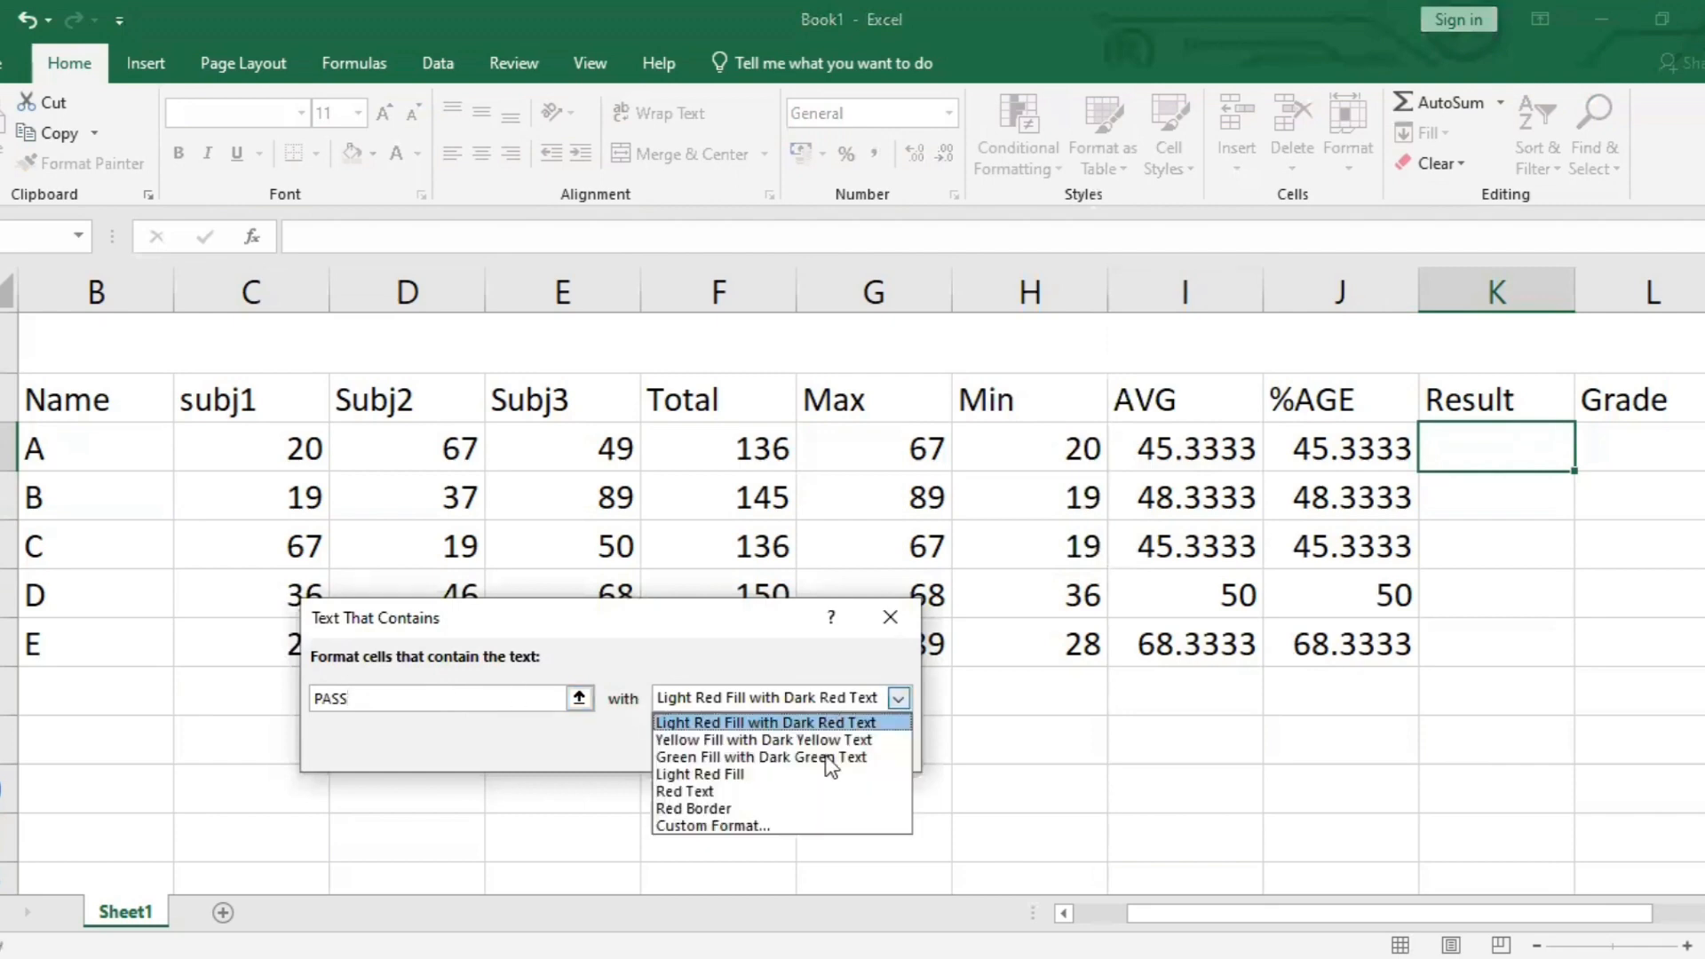
{"action": "left_click", "coordinate": [825, 774]}
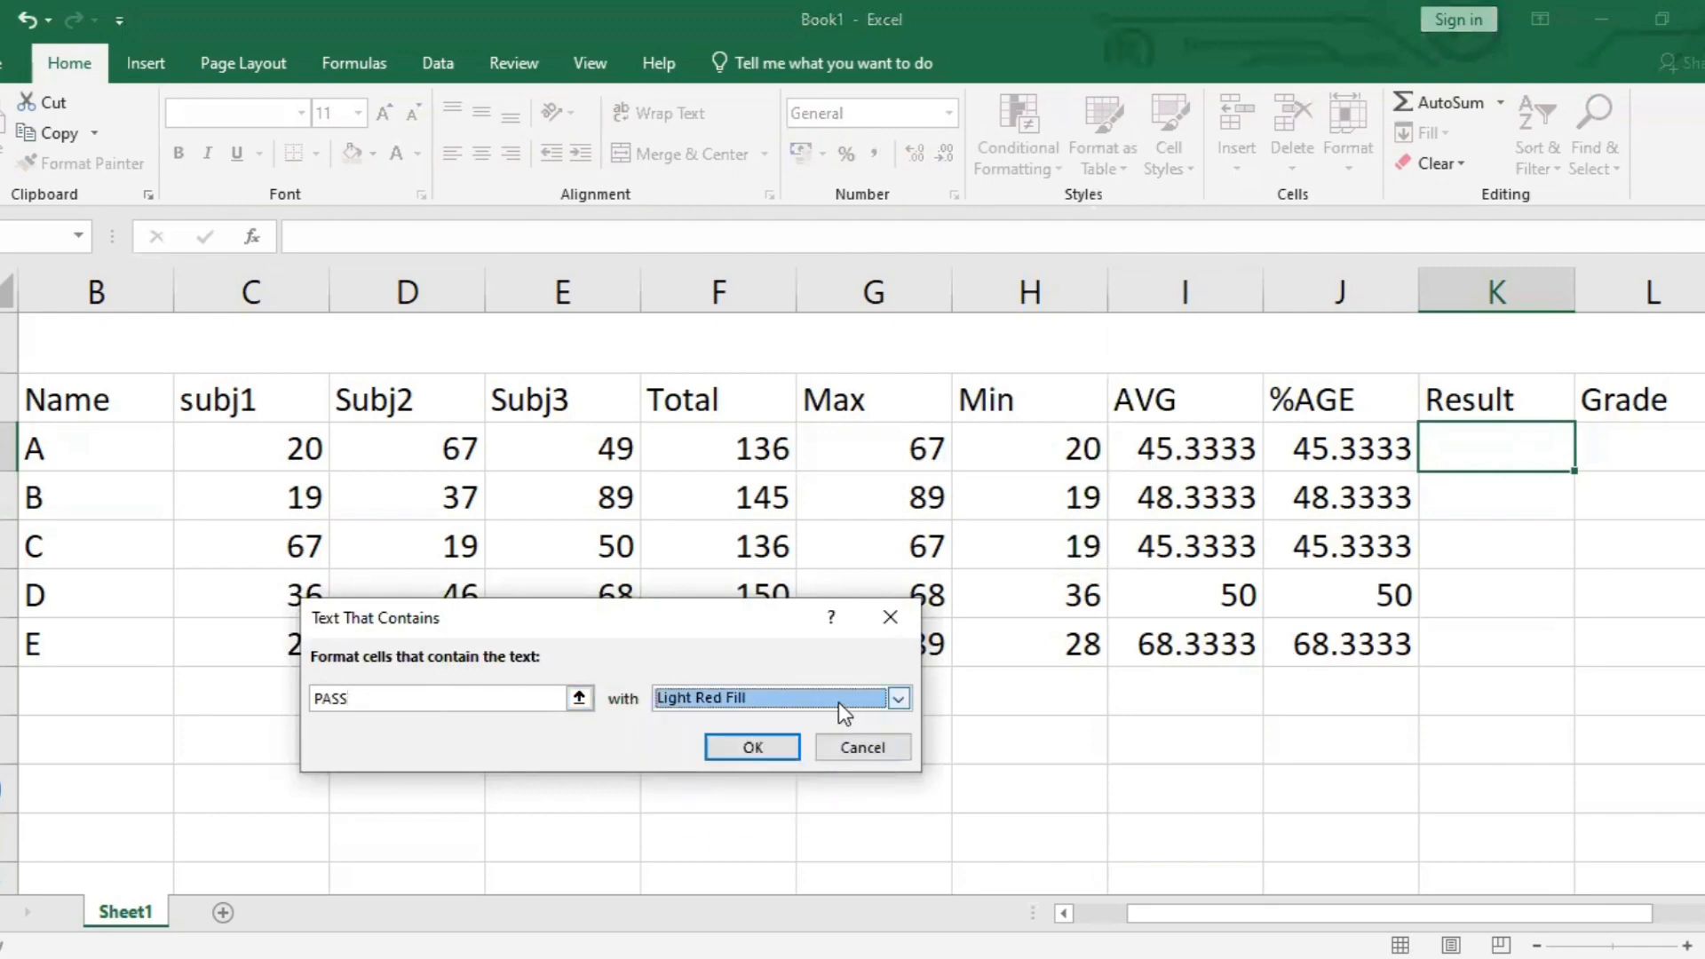
{"action": "left_click", "coordinate": [839, 702]}
{"action": "left_click", "coordinate": [808, 758]}
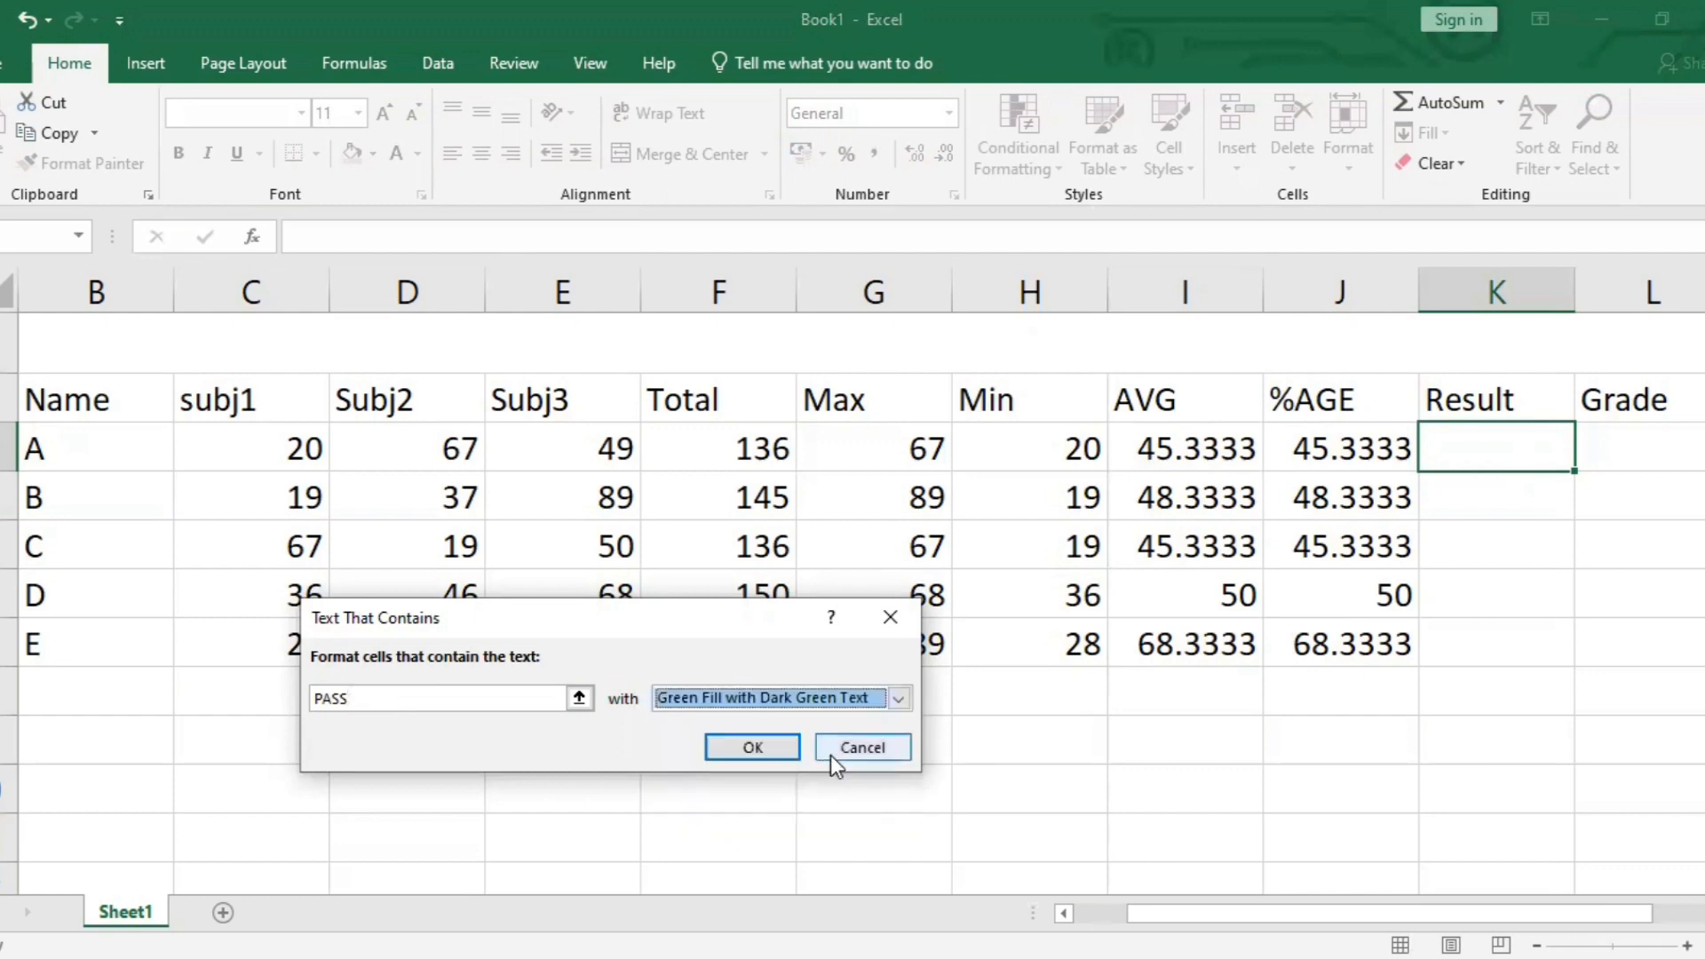
{"action": "left_click", "coordinate": [830, 755]}
Apply a Duplicate Values highlight rule with Light Red Fill with Dark Red Text to K3 under Result.
{"action": "left_click", "coordinate": [1039, 158]}
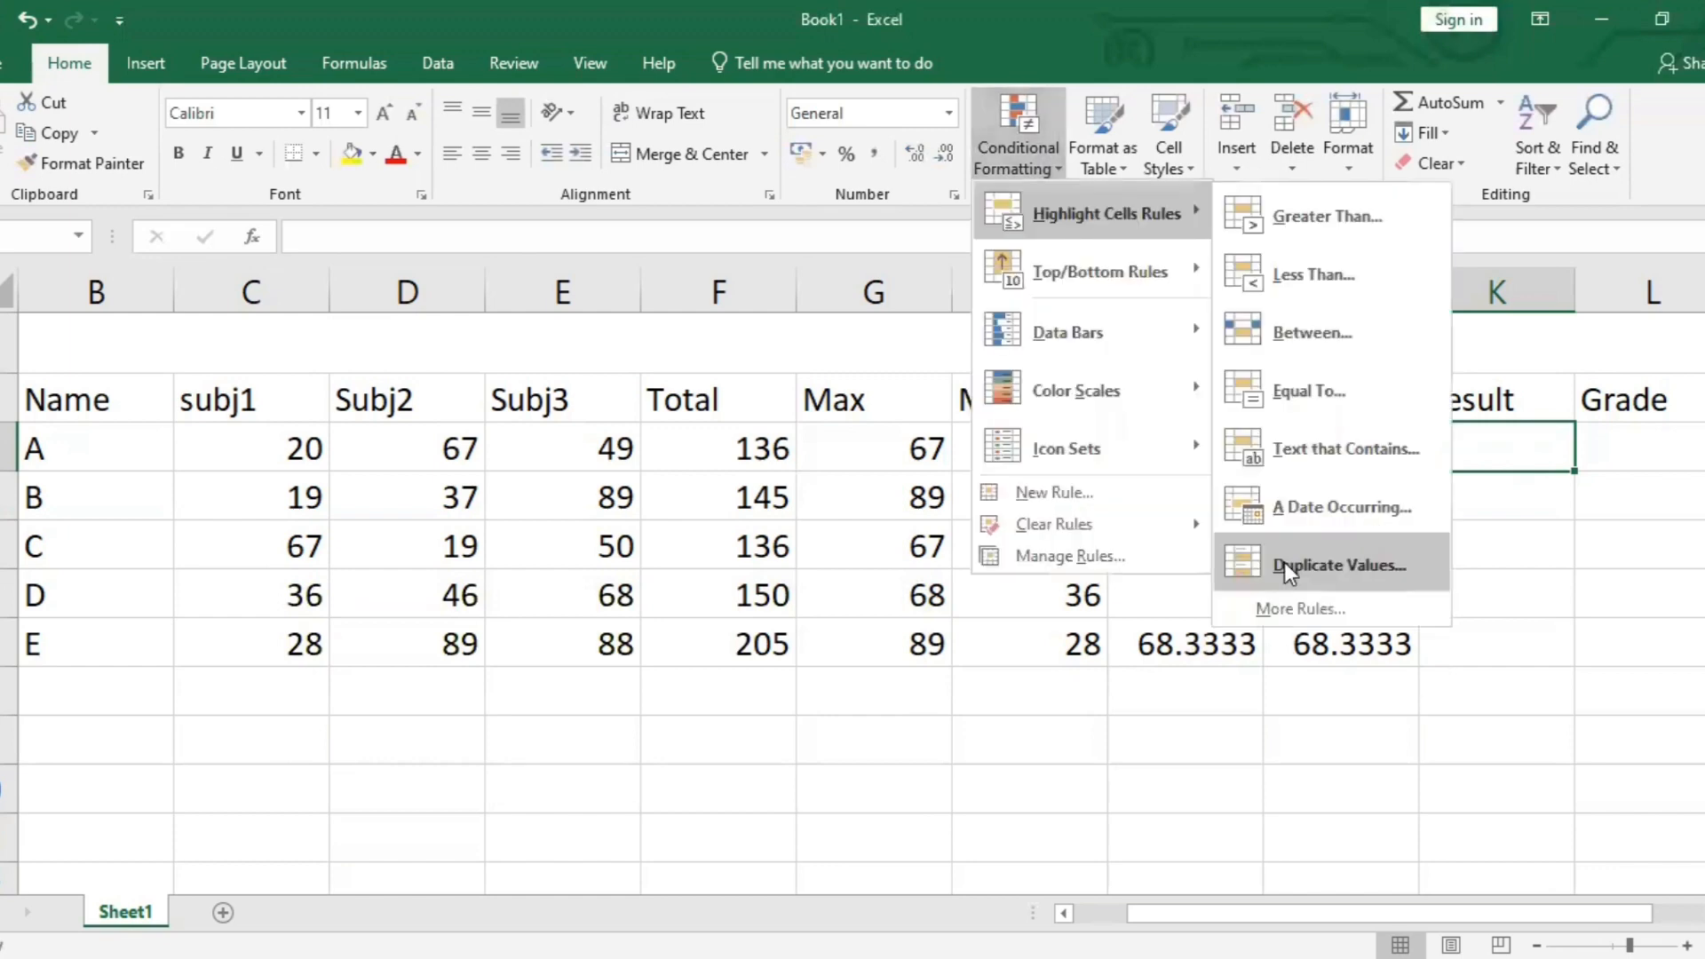
{"action": "left_click", "coordinate": [1284, 563]}
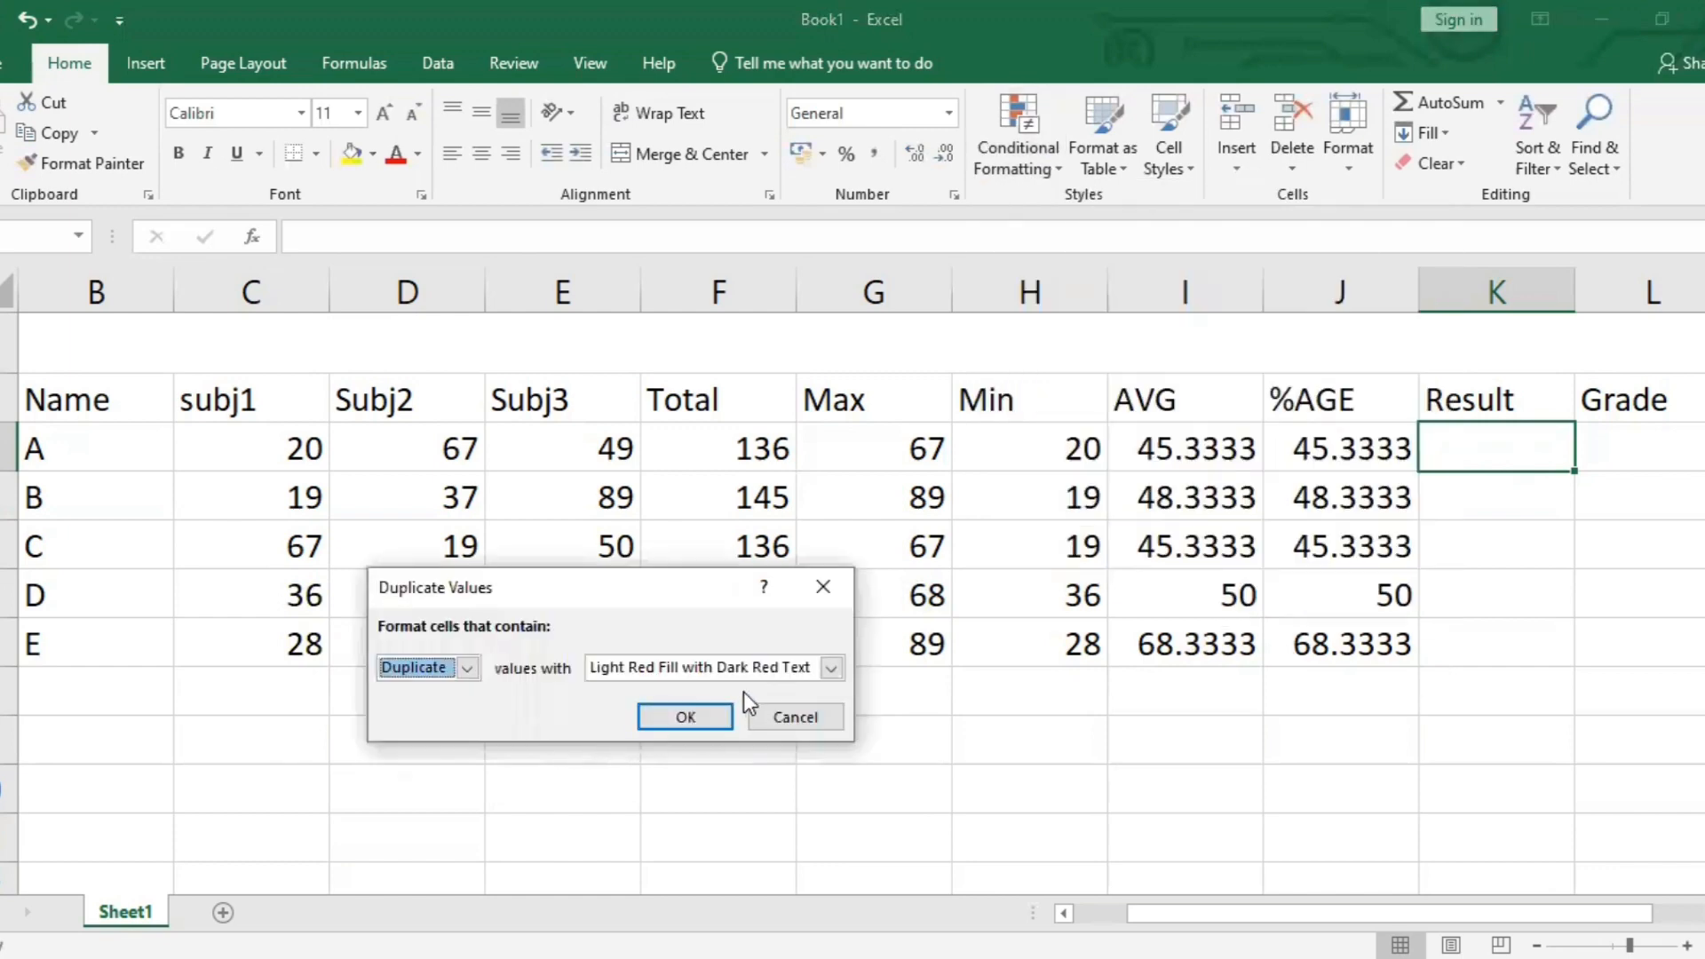
{"action": "left_click", "coordinate": [711, 717]}
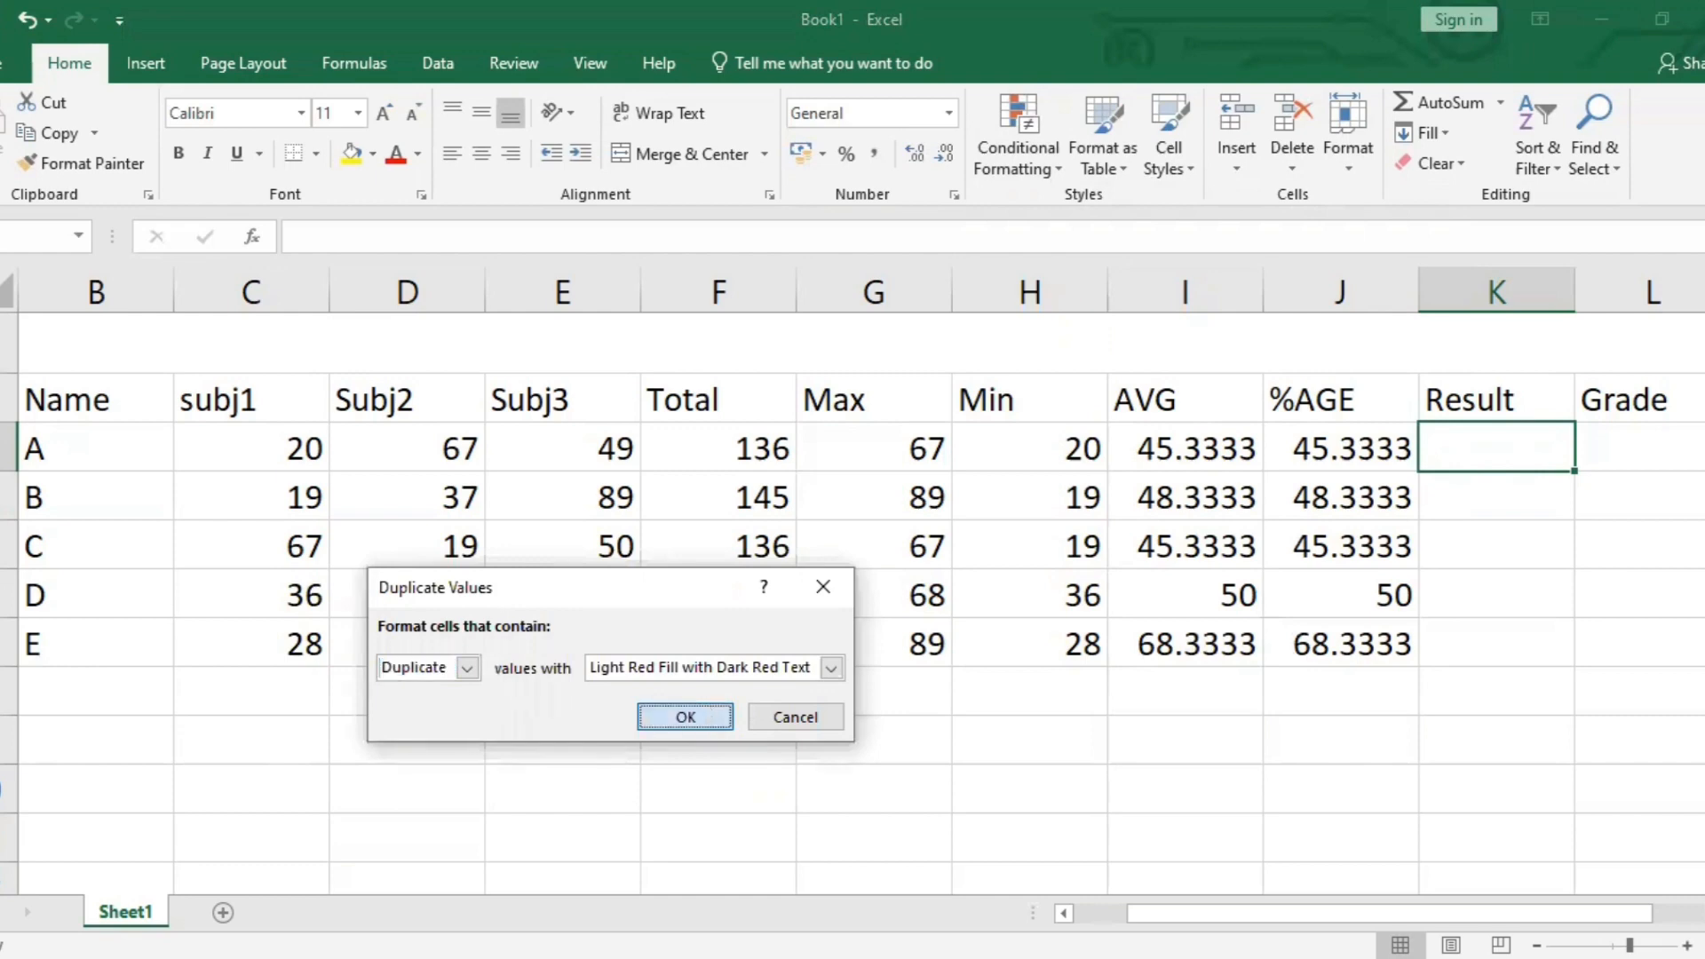
Enter A in B8 below student E as a repeated name, then erase it.
{"action": "double_click", "coordinate": [107, 690]}
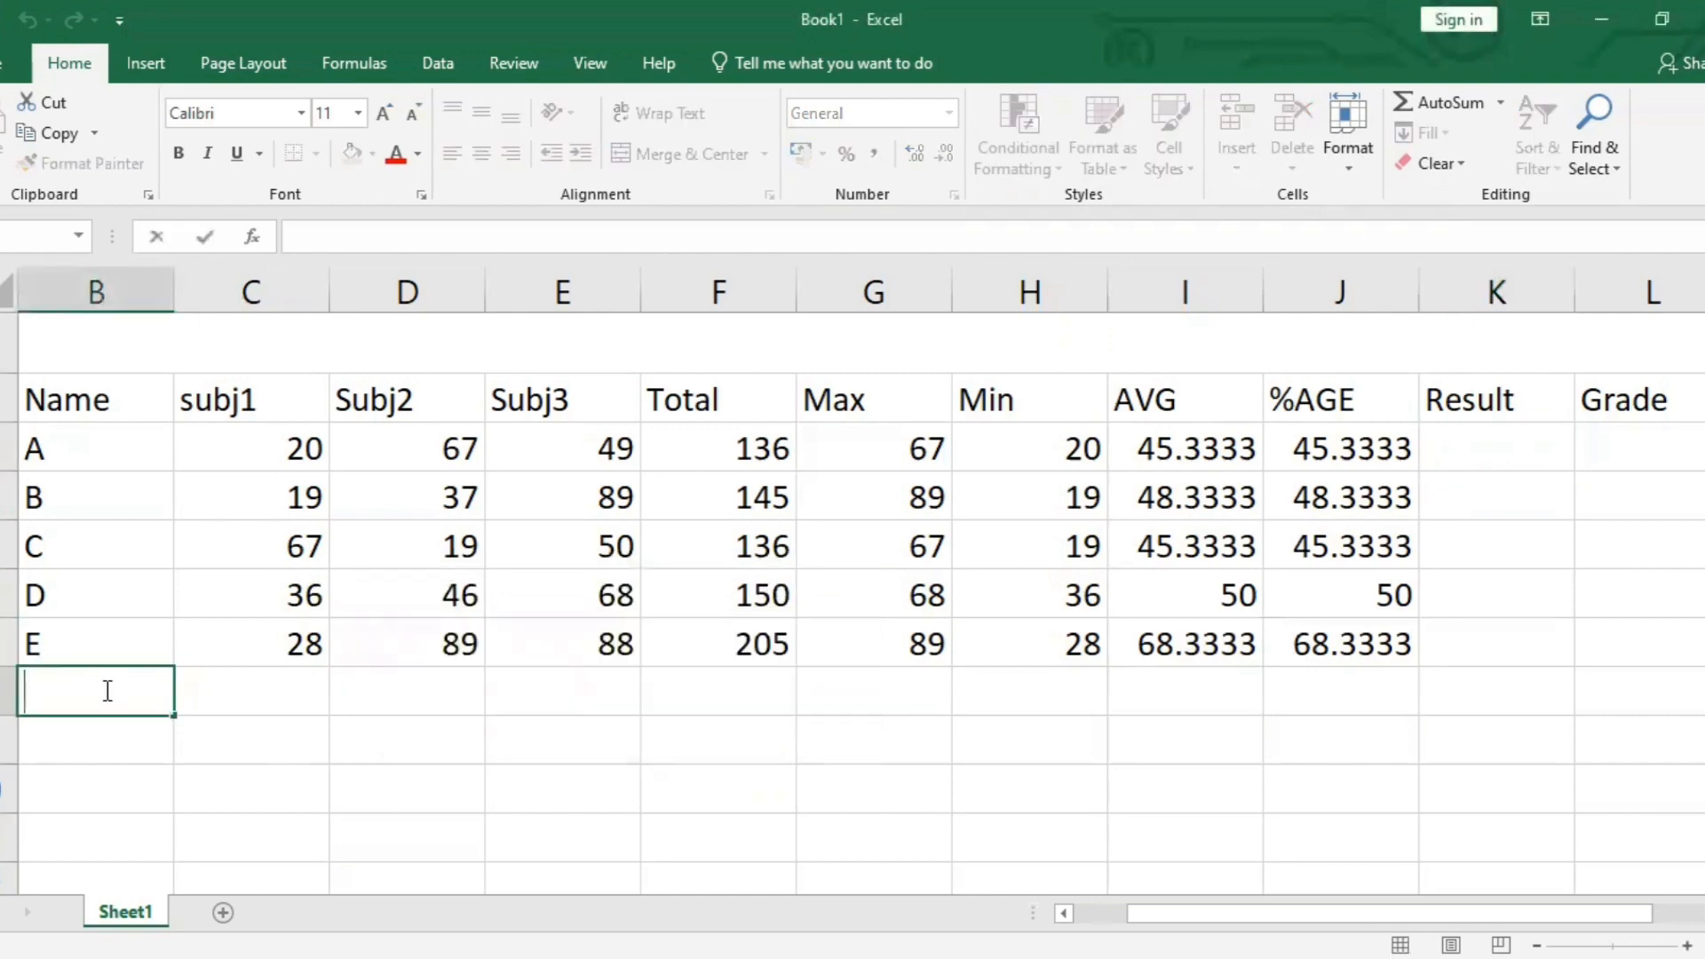
{"action": "type", "text": "A"}
{"action": "key", "text": "Tab"}
{"action": "left_click", "coordinate": [363, 712]}
{"action": "left_click", "coordinate": [95, 696]}
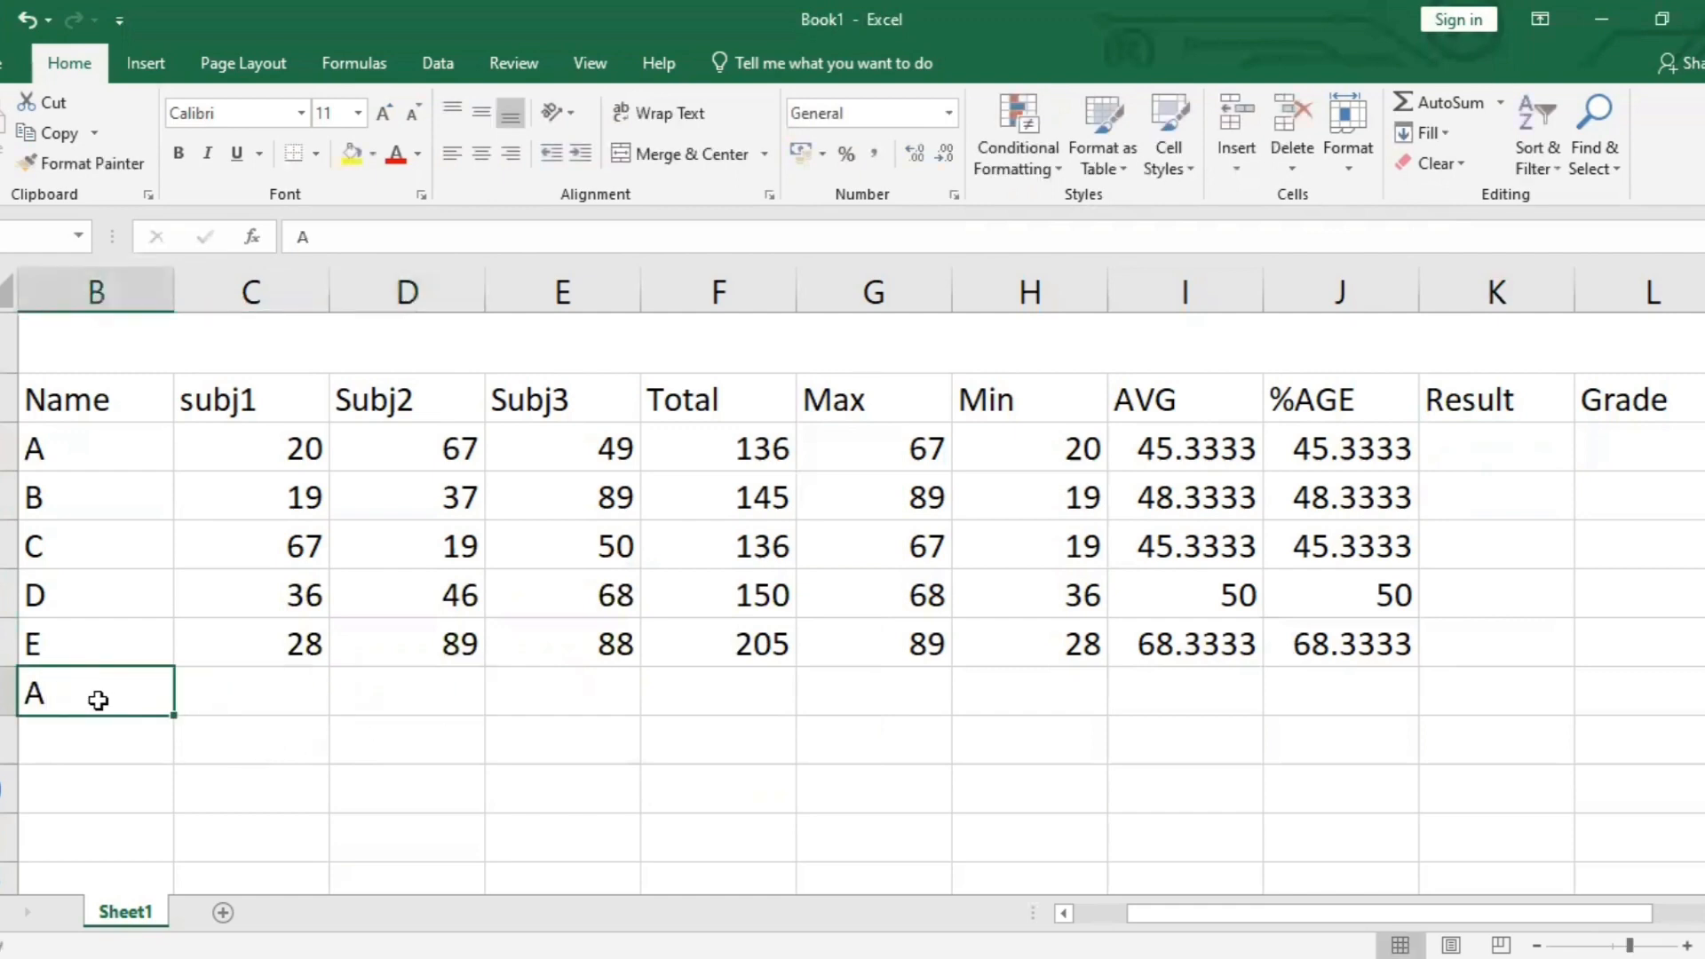
{"action": "double_click", "coordinate": [100, 701]}
{"action": "key", "text": "BackSpace"}
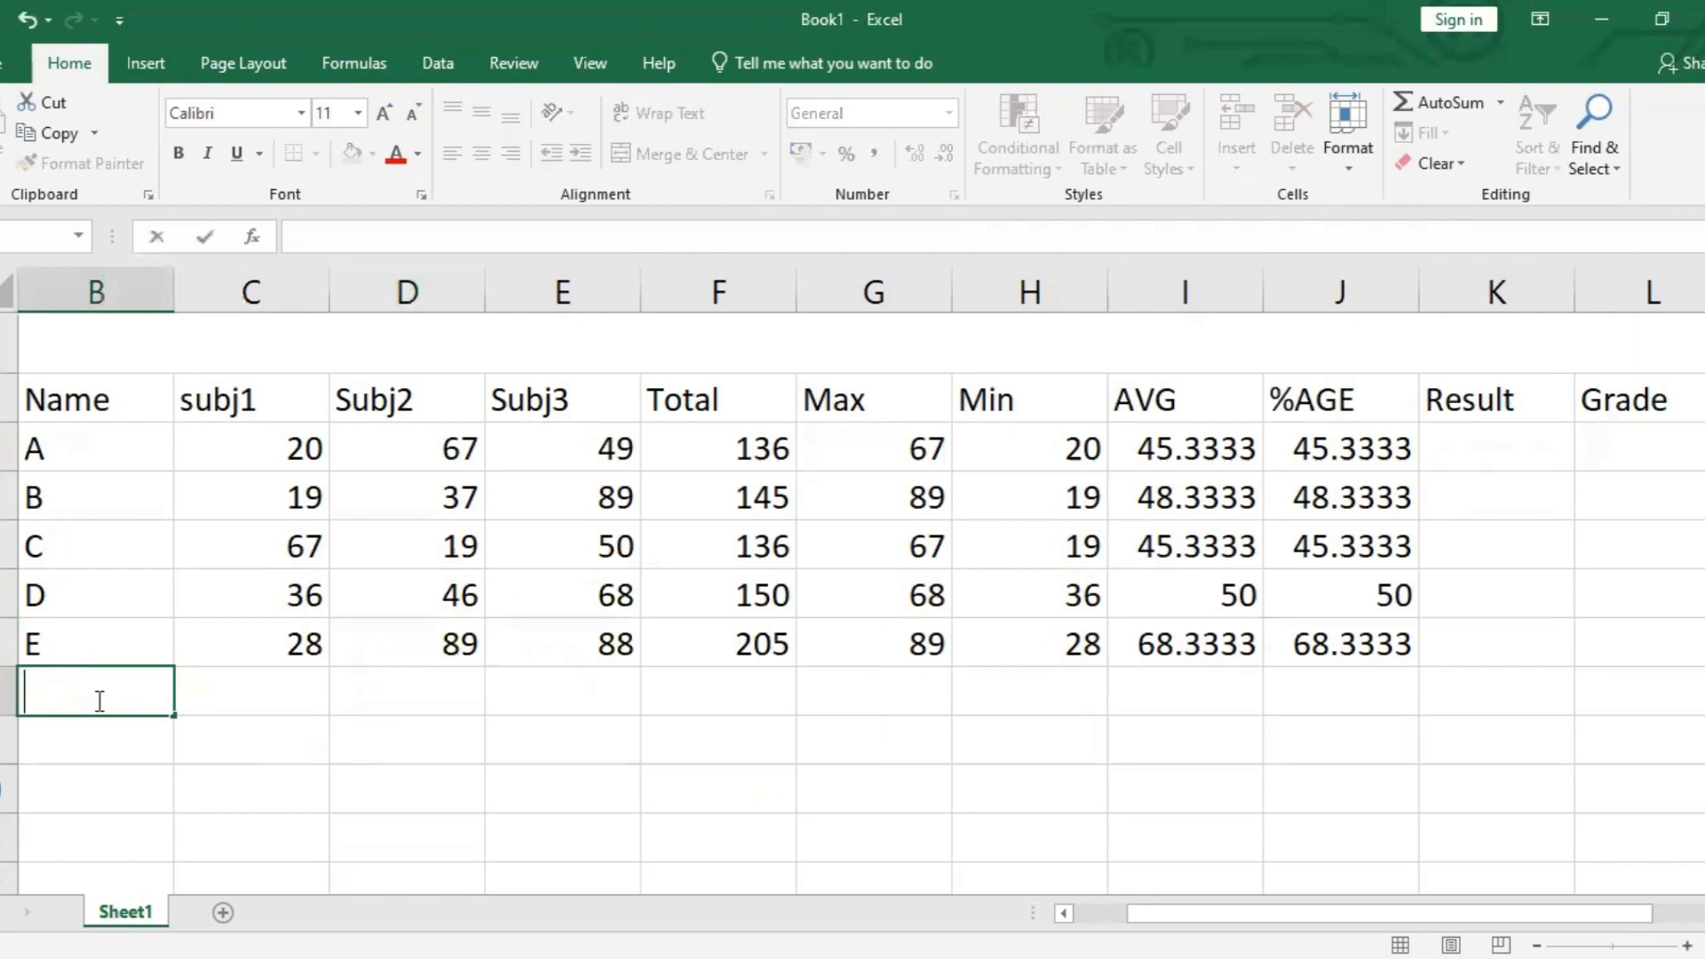
Highlight duplicate values among the student names in B3:B7 with Light Red Fill with Dark Red Text.
{"action": "left_click_drag", "start_coordinate": [40, 447], "coordinate": [156, 662]}
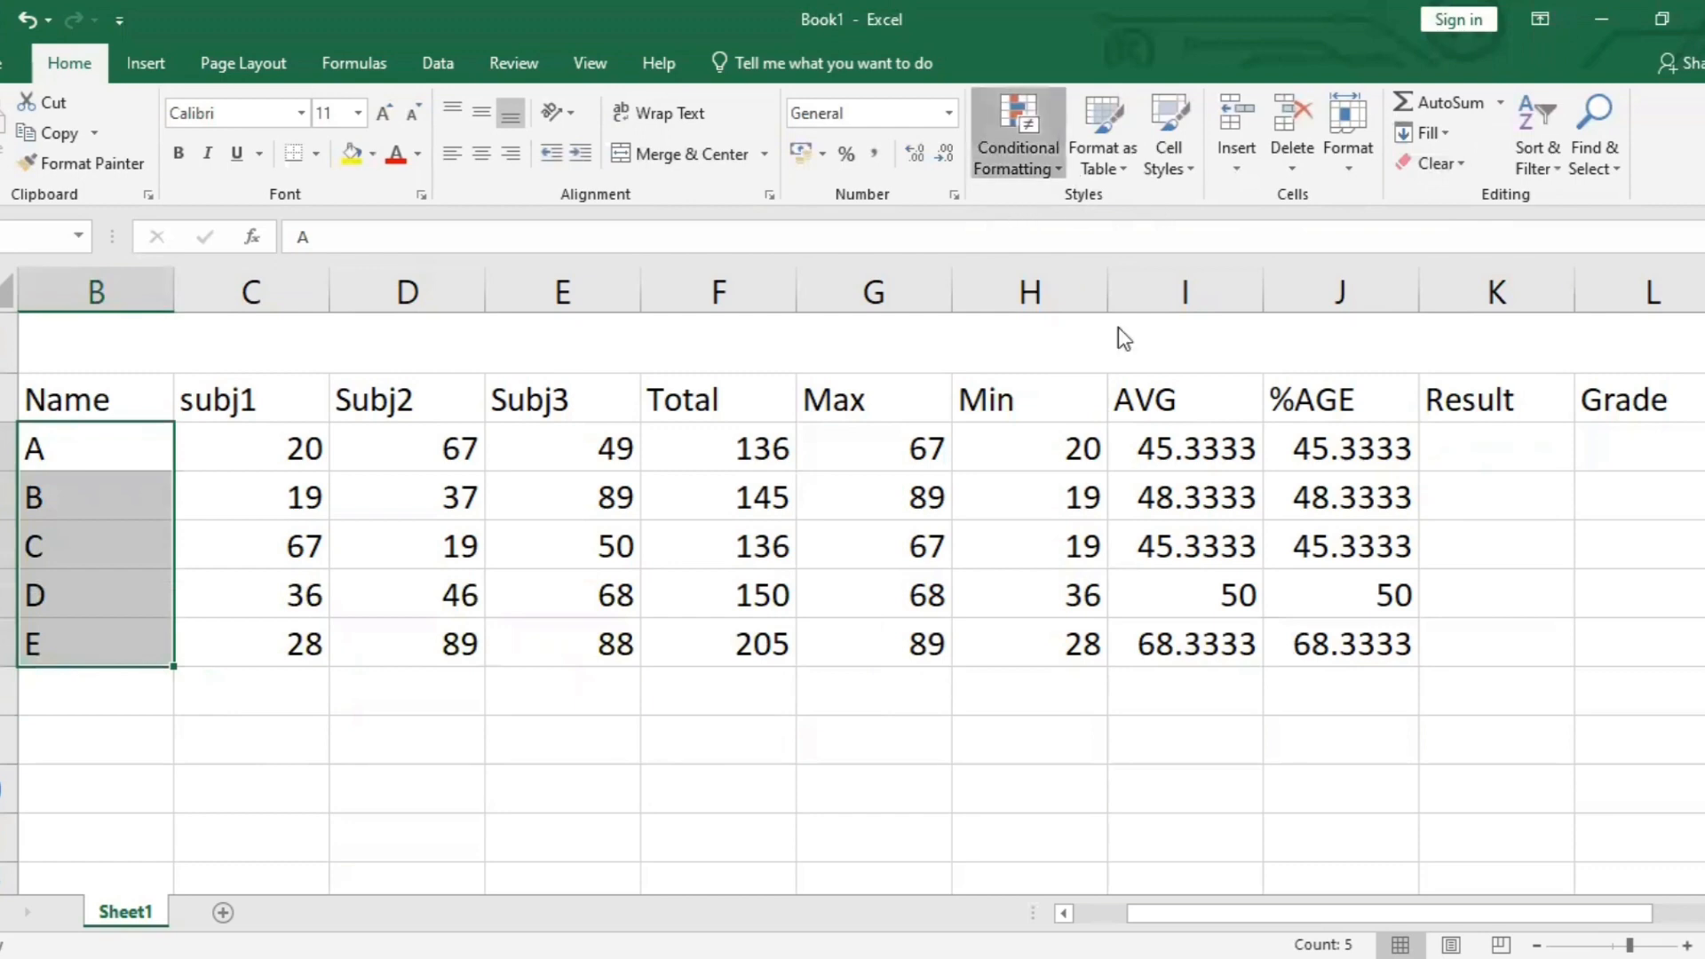
{"action": "left_click", "coordinate": [1066, 165]}
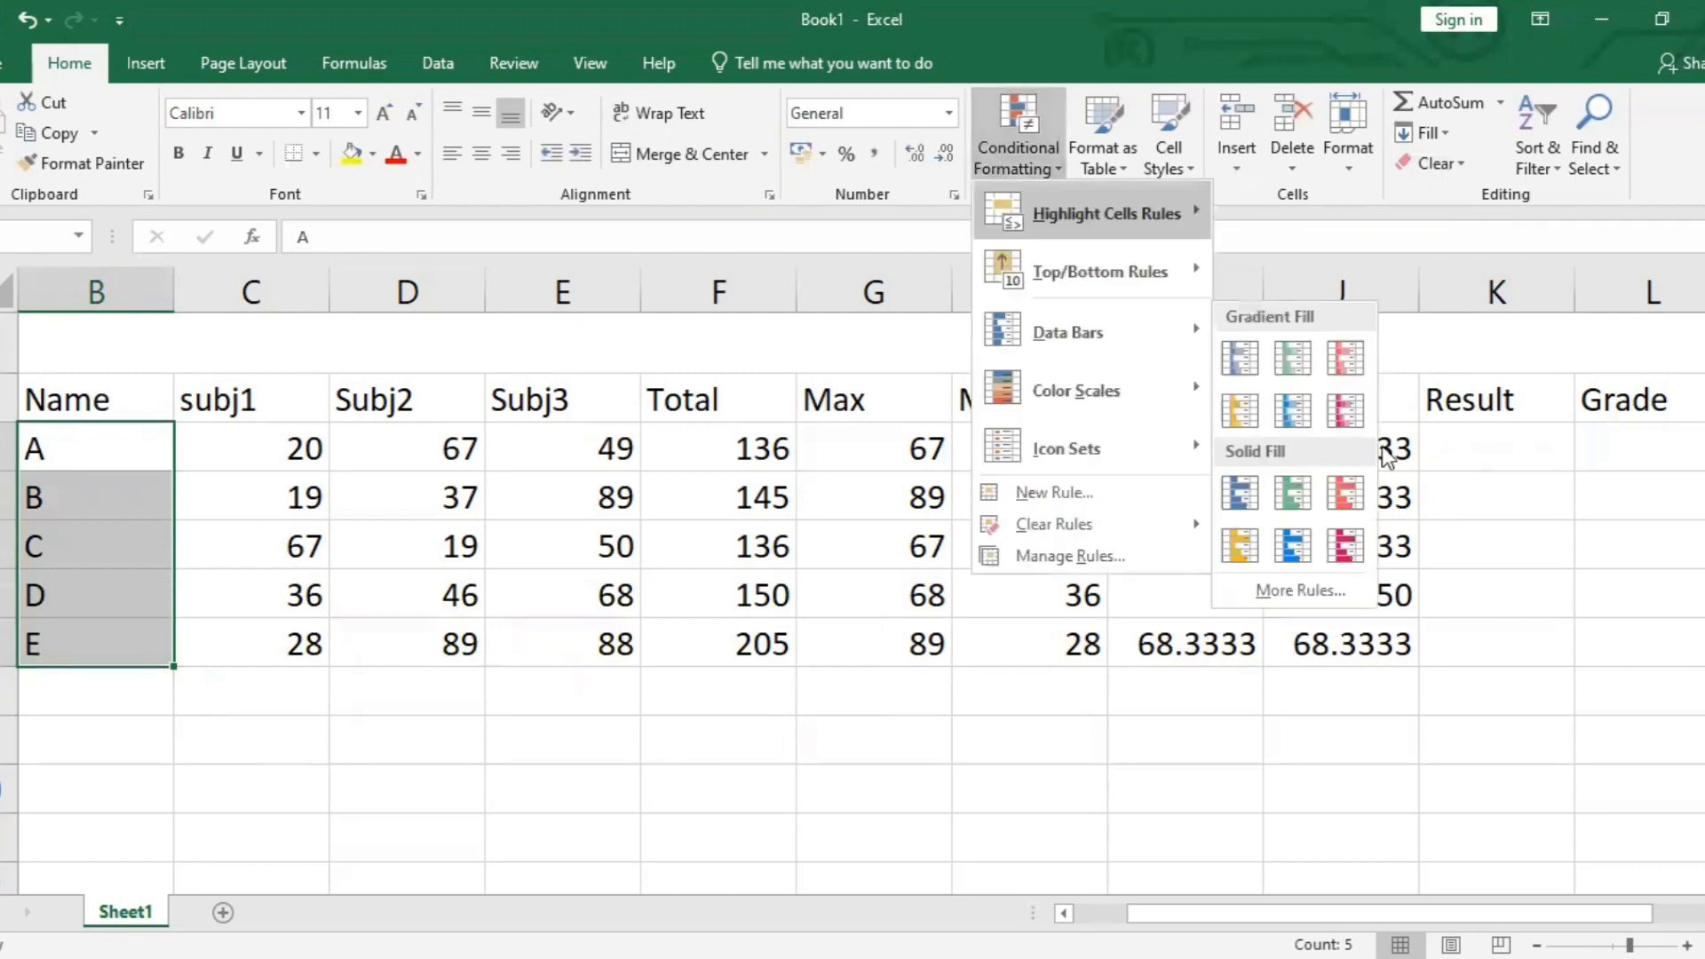
{"action": "left_click", "coordinate": [1372, 565]}
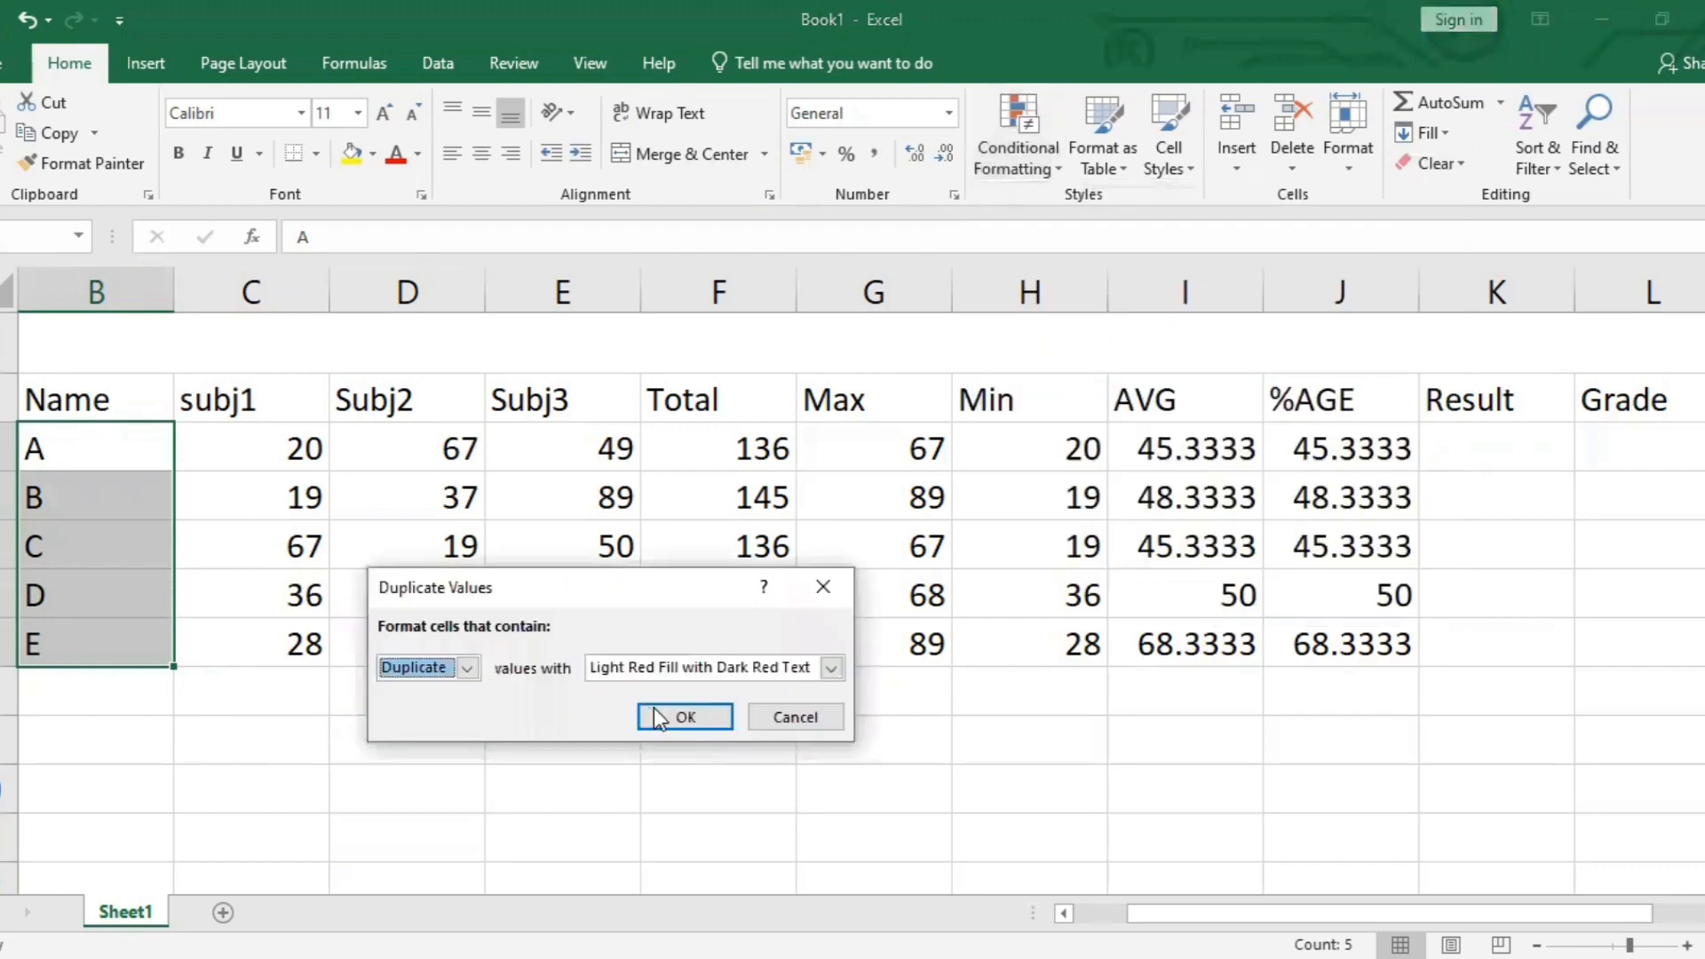
{"action": "left_click", "coordinate": [682, 717]}
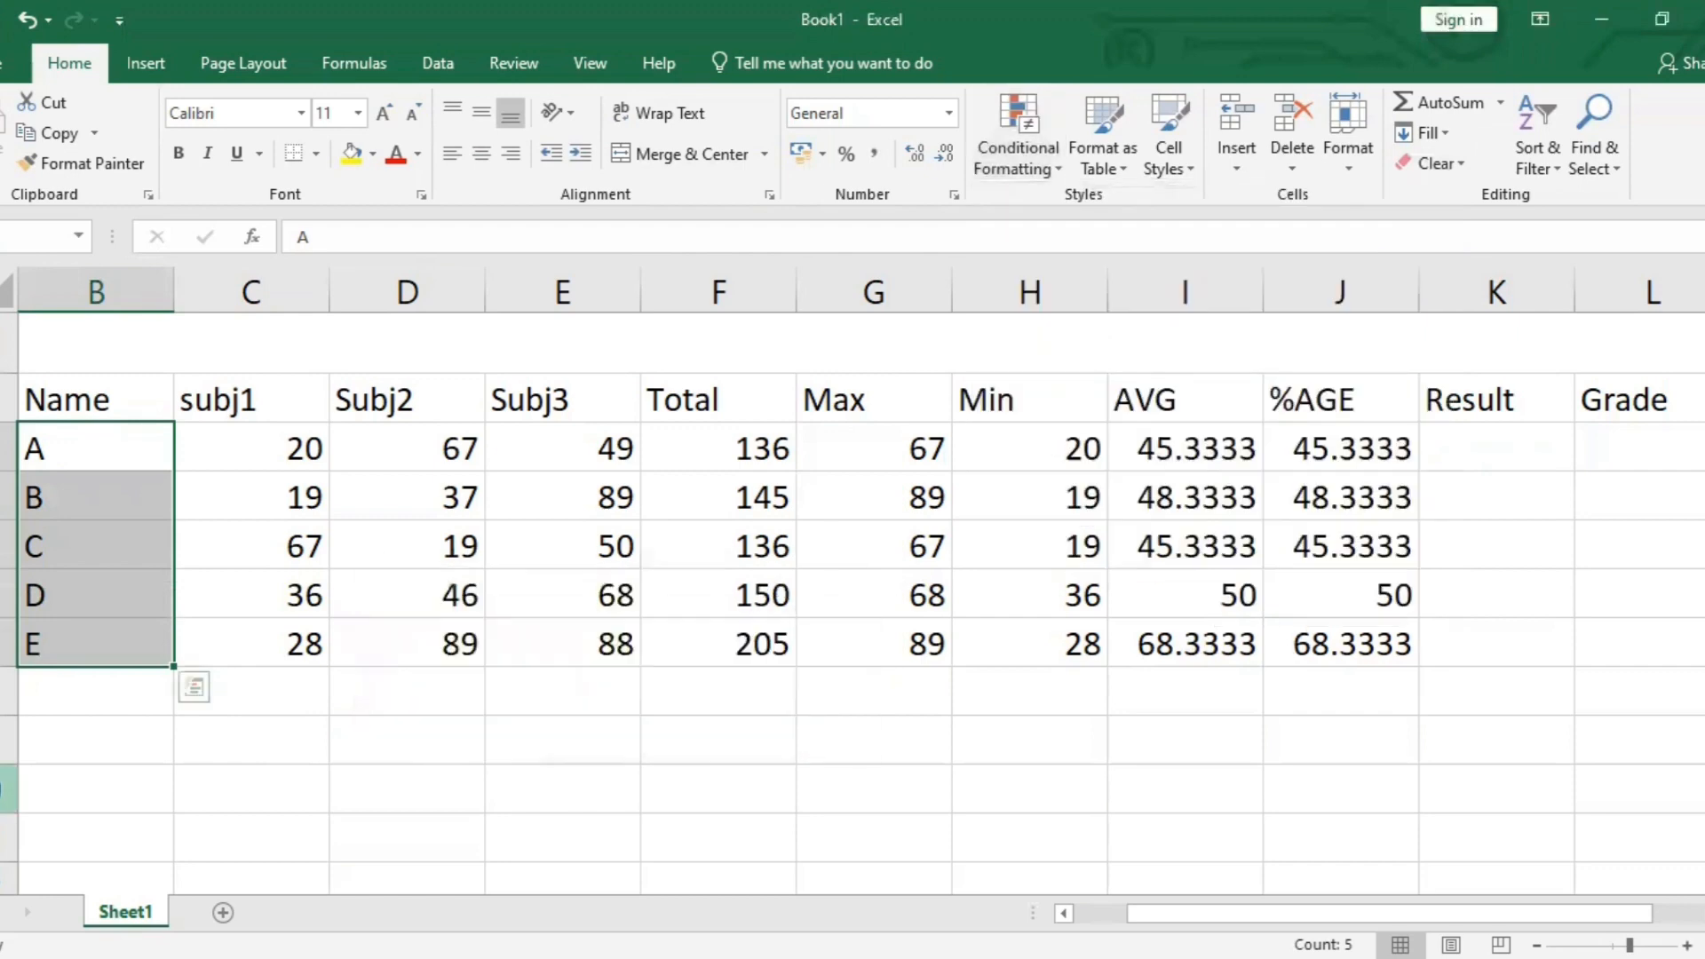
Test the duplicate highlighting by entering the repeated name A in B8.
{"action": "left_click", "coordinate": [59, 698]}
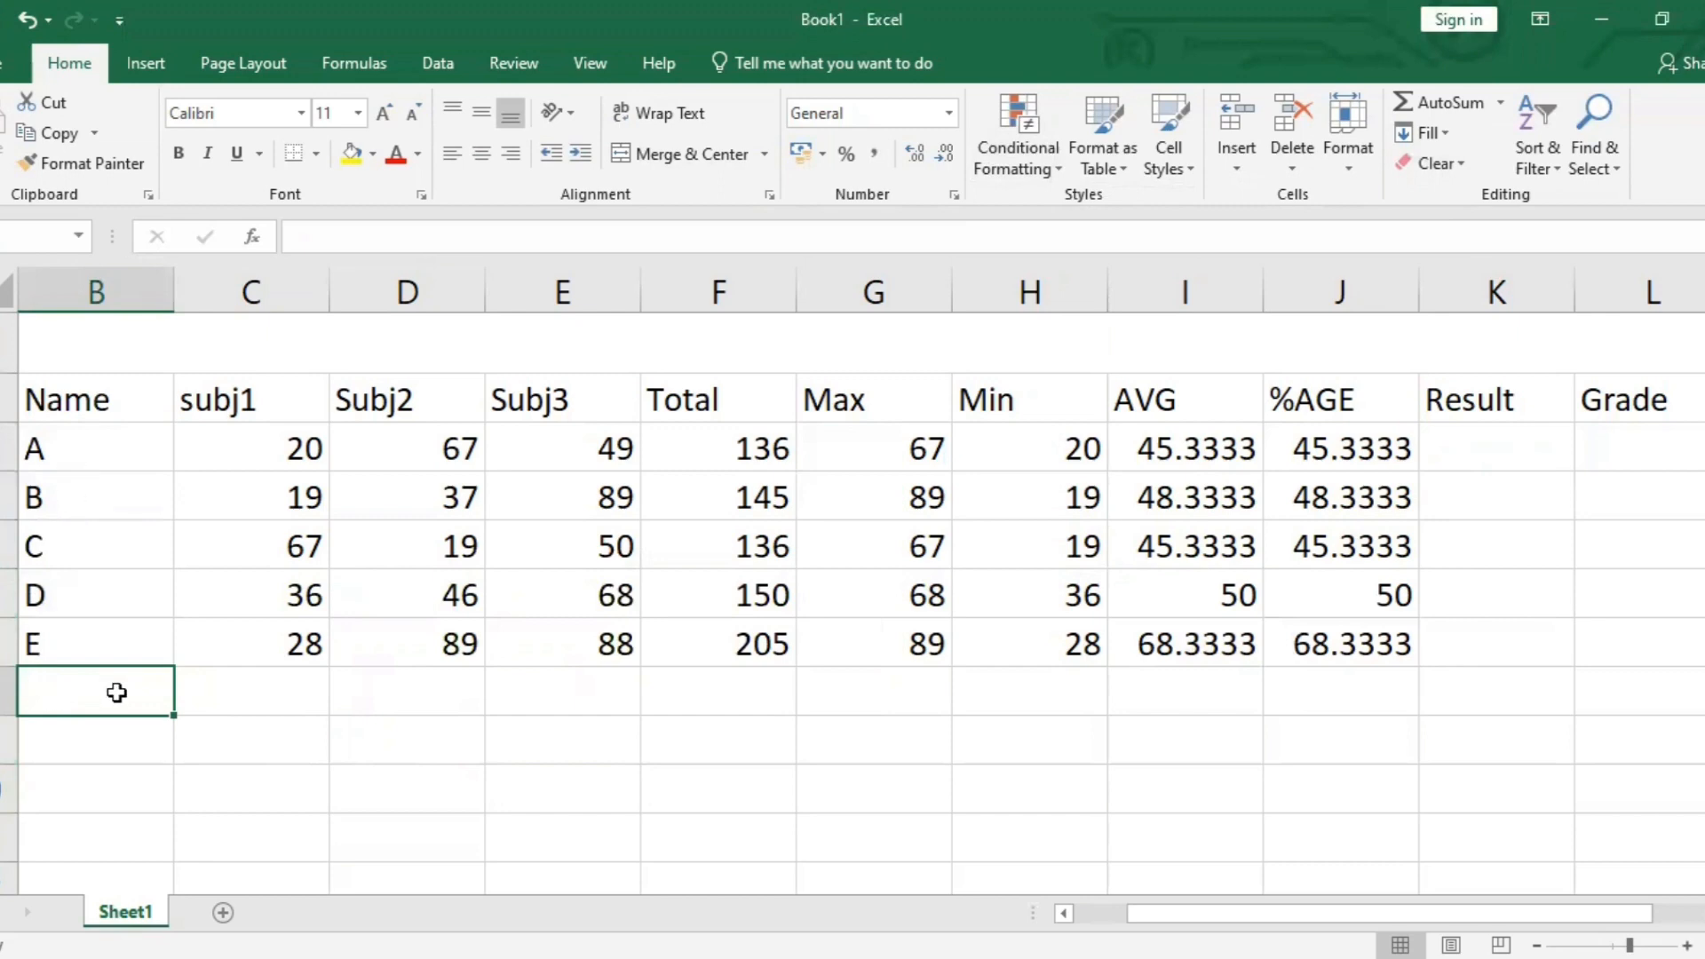
{"action": "type", "text": "A"}
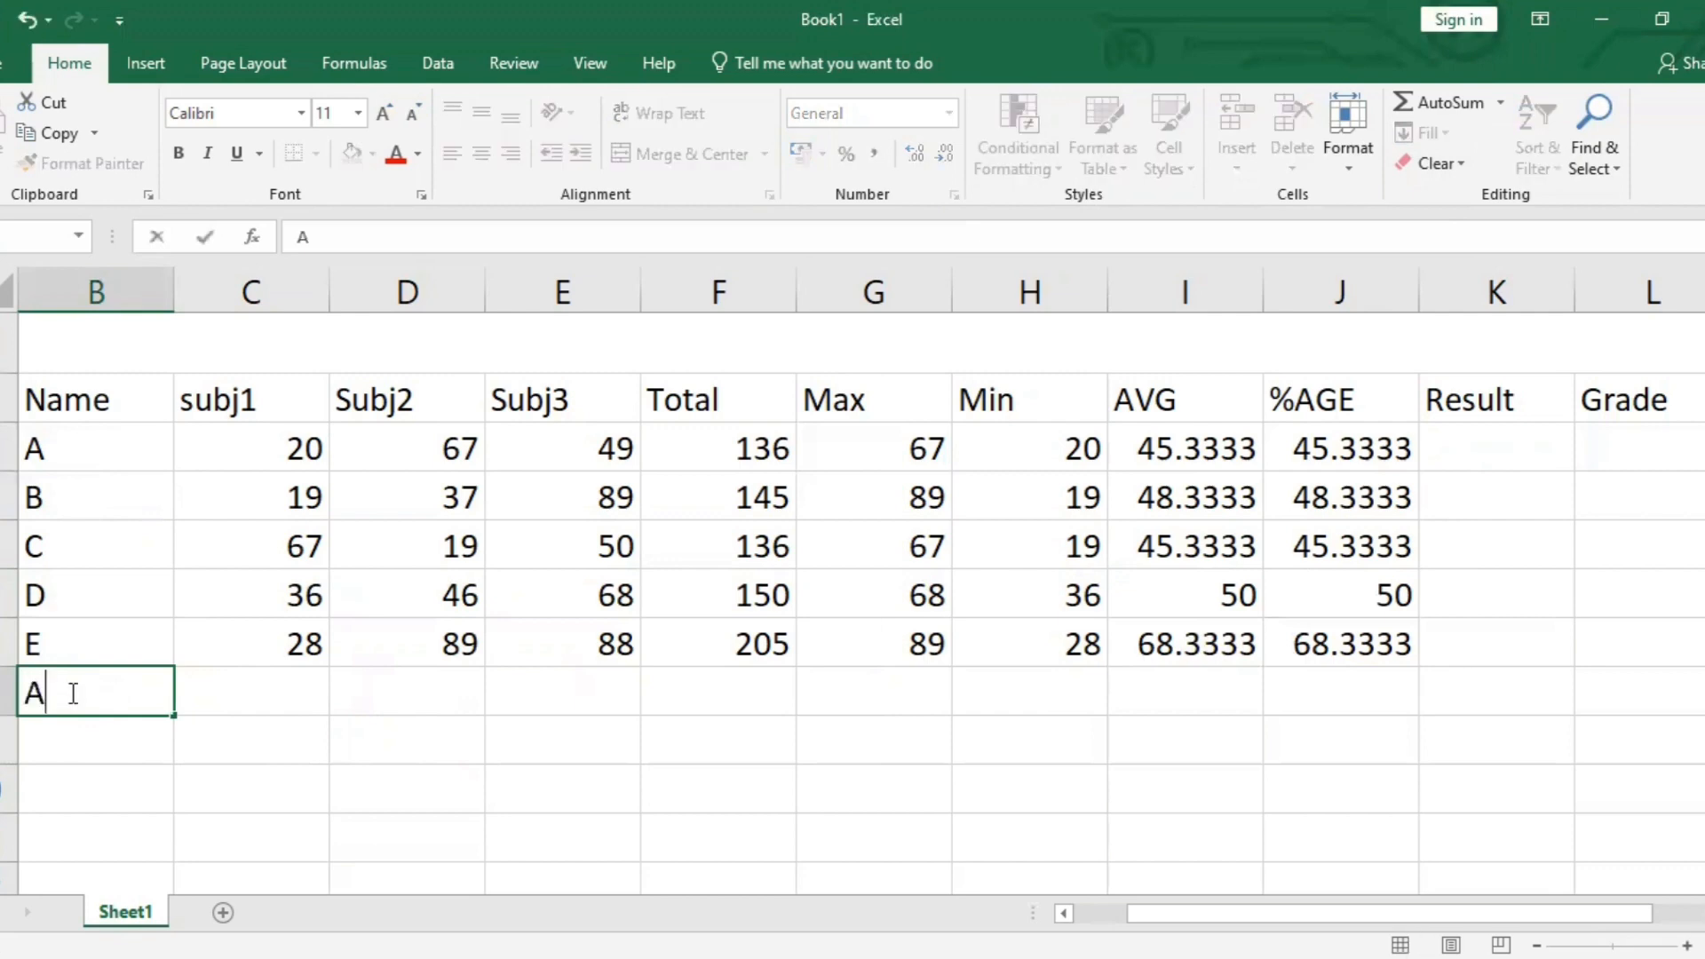
{"action": "left_click", "coordinate": [196, 684]}
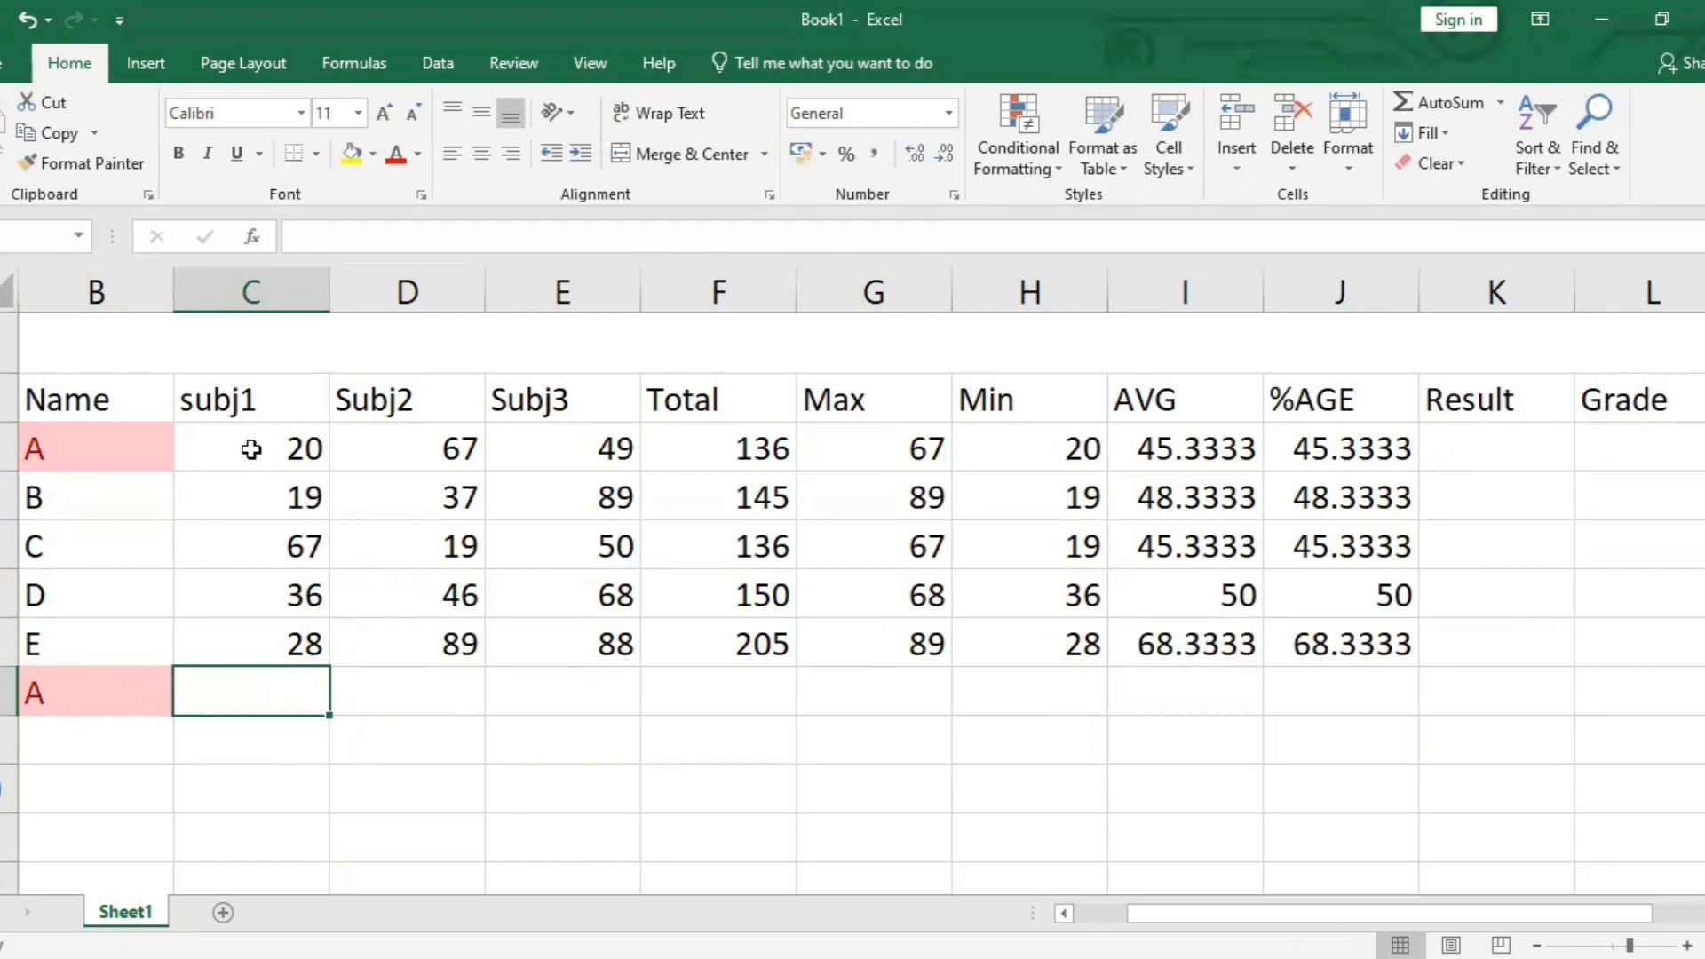
{"action": "left_click_drag", "start_coordinate": [251, 447], "coordinate": [318, 628]}
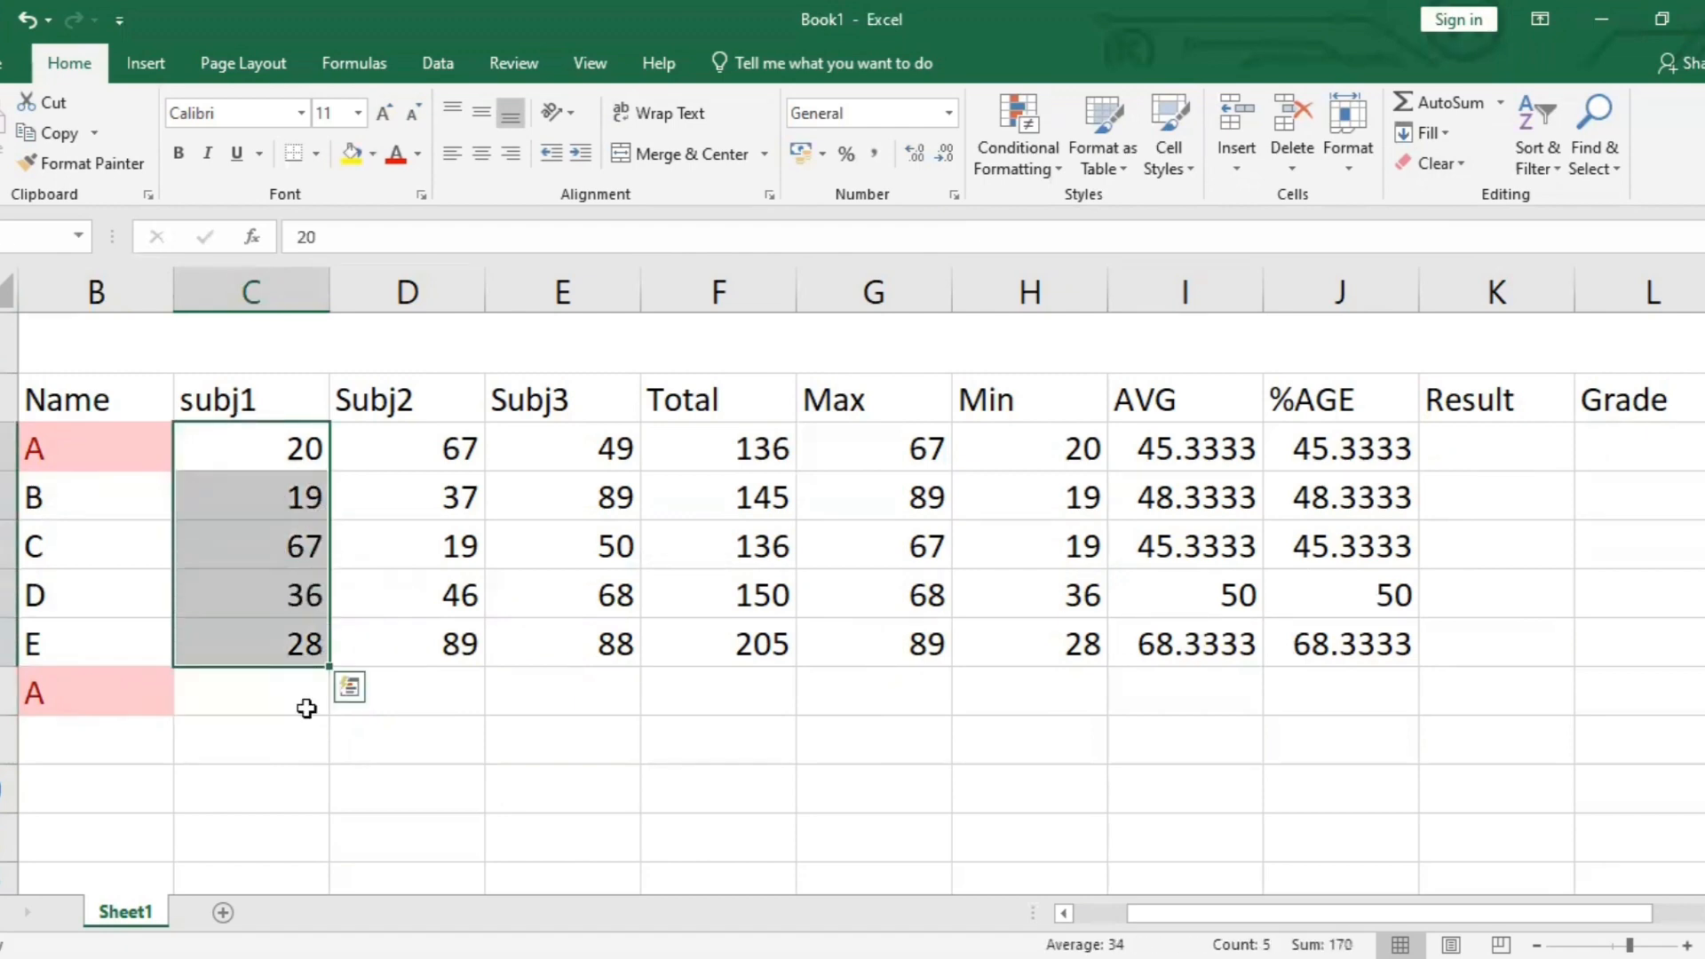
{"action": "left_click", "coordinate": [305, 705]}
Replace the name in B8 with F and enter the repeated name B in B9.
{"action": "double_click", "coordinate": [134, 689]}
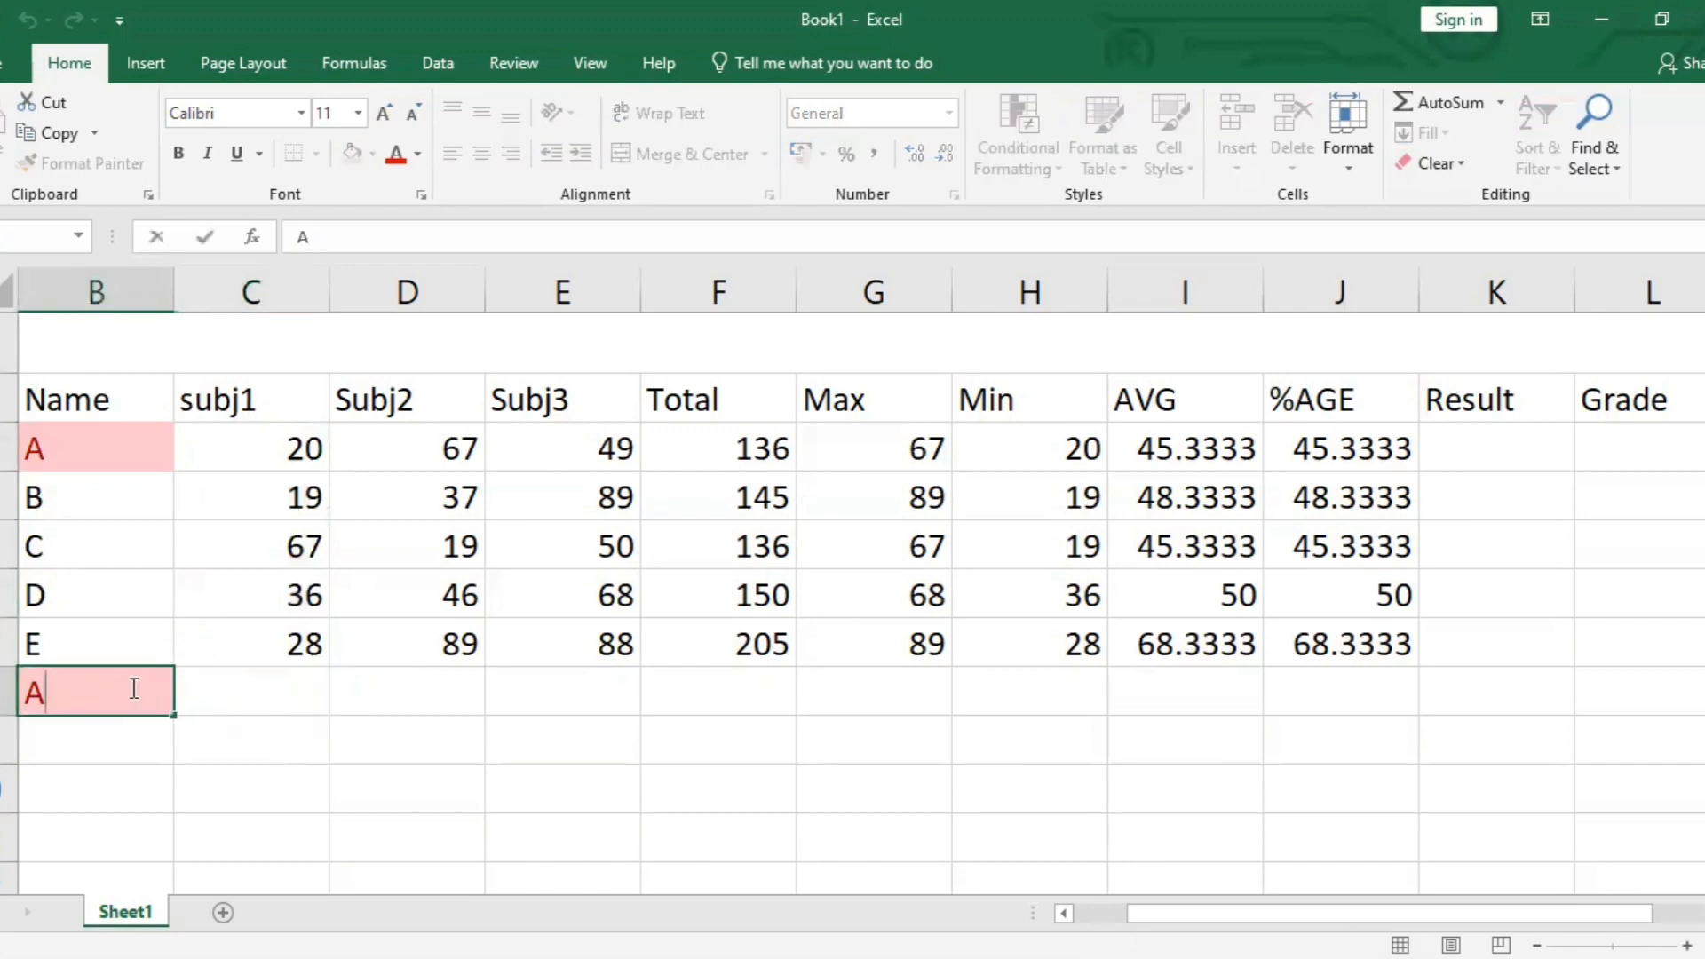
{"action": "key", "text": "BackSpace"}
{"action": "type", "text": "F"}
{"action": "left_click", "coordinate": [236, 679]}
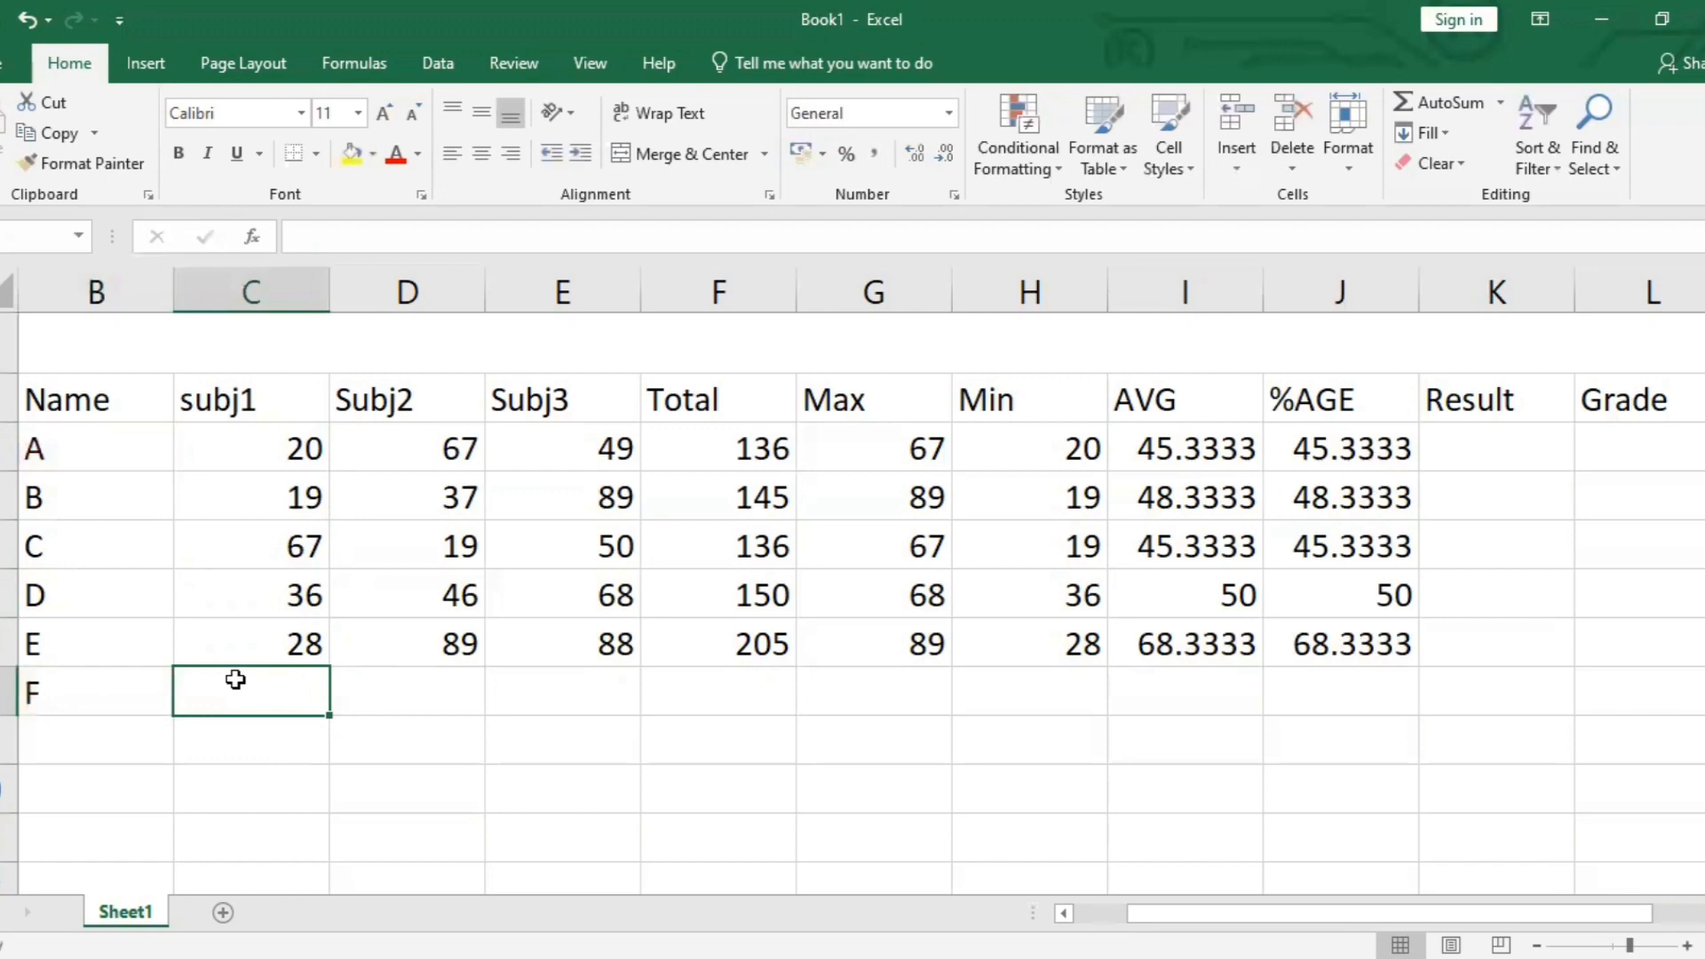
{"action": "left_click", "coordinate": [135, 738]}
{"action": "type", "text": "B"}
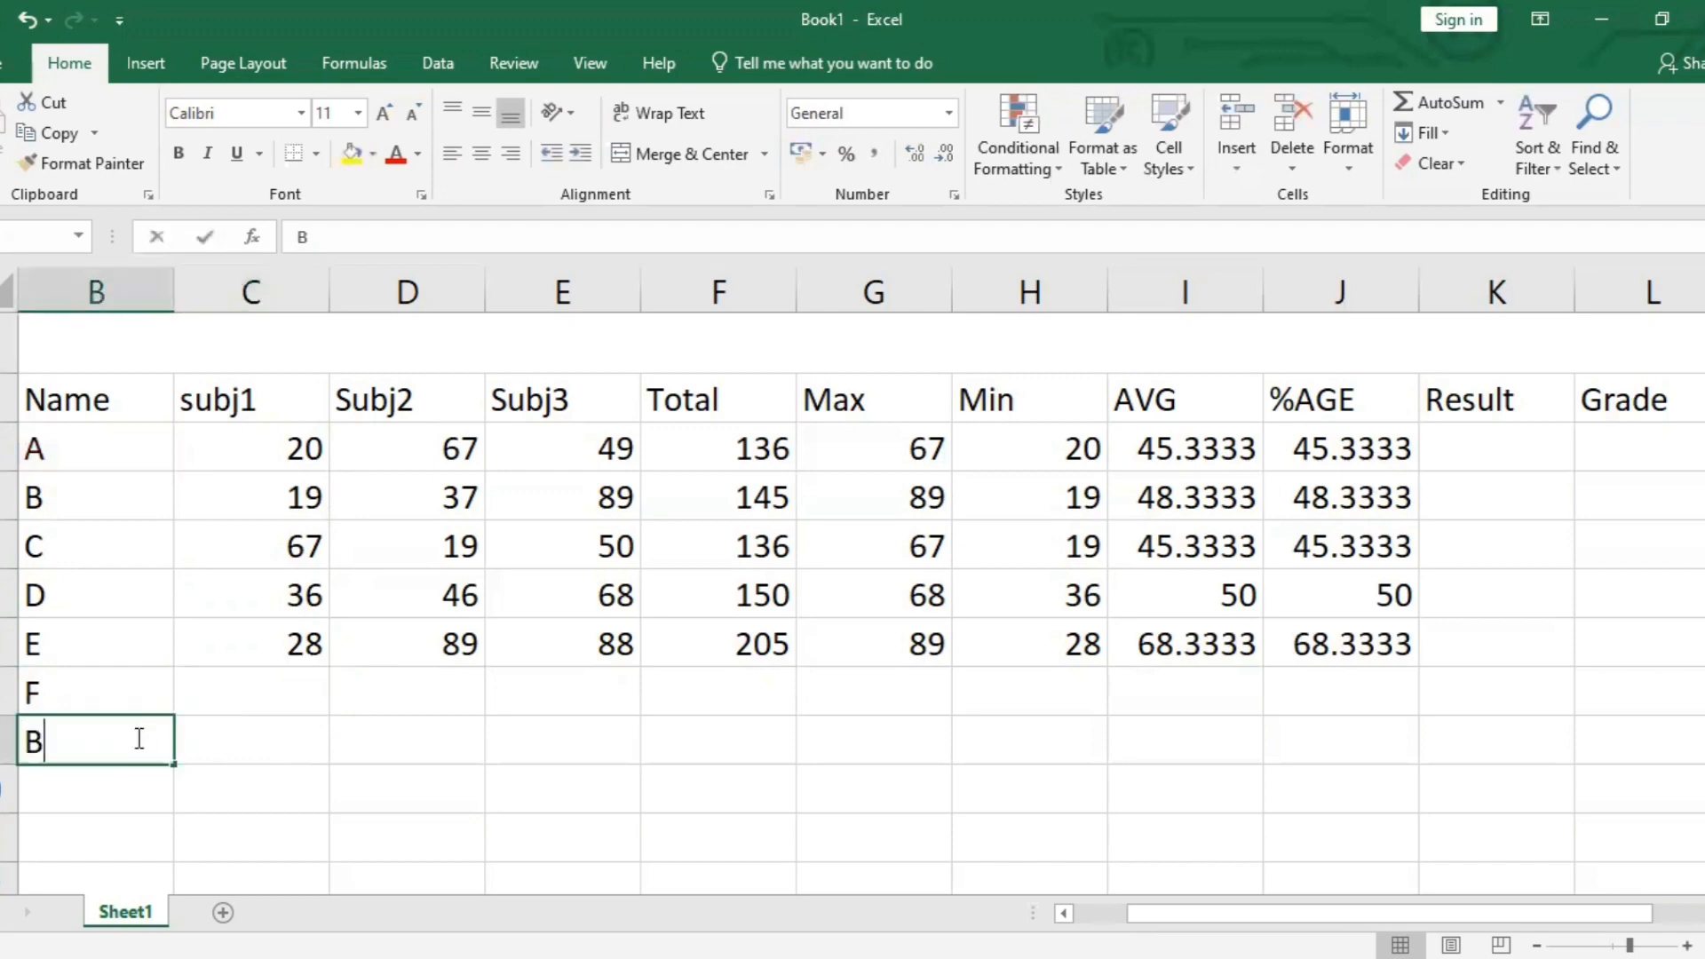
{"action": "key", "text": "Return"}
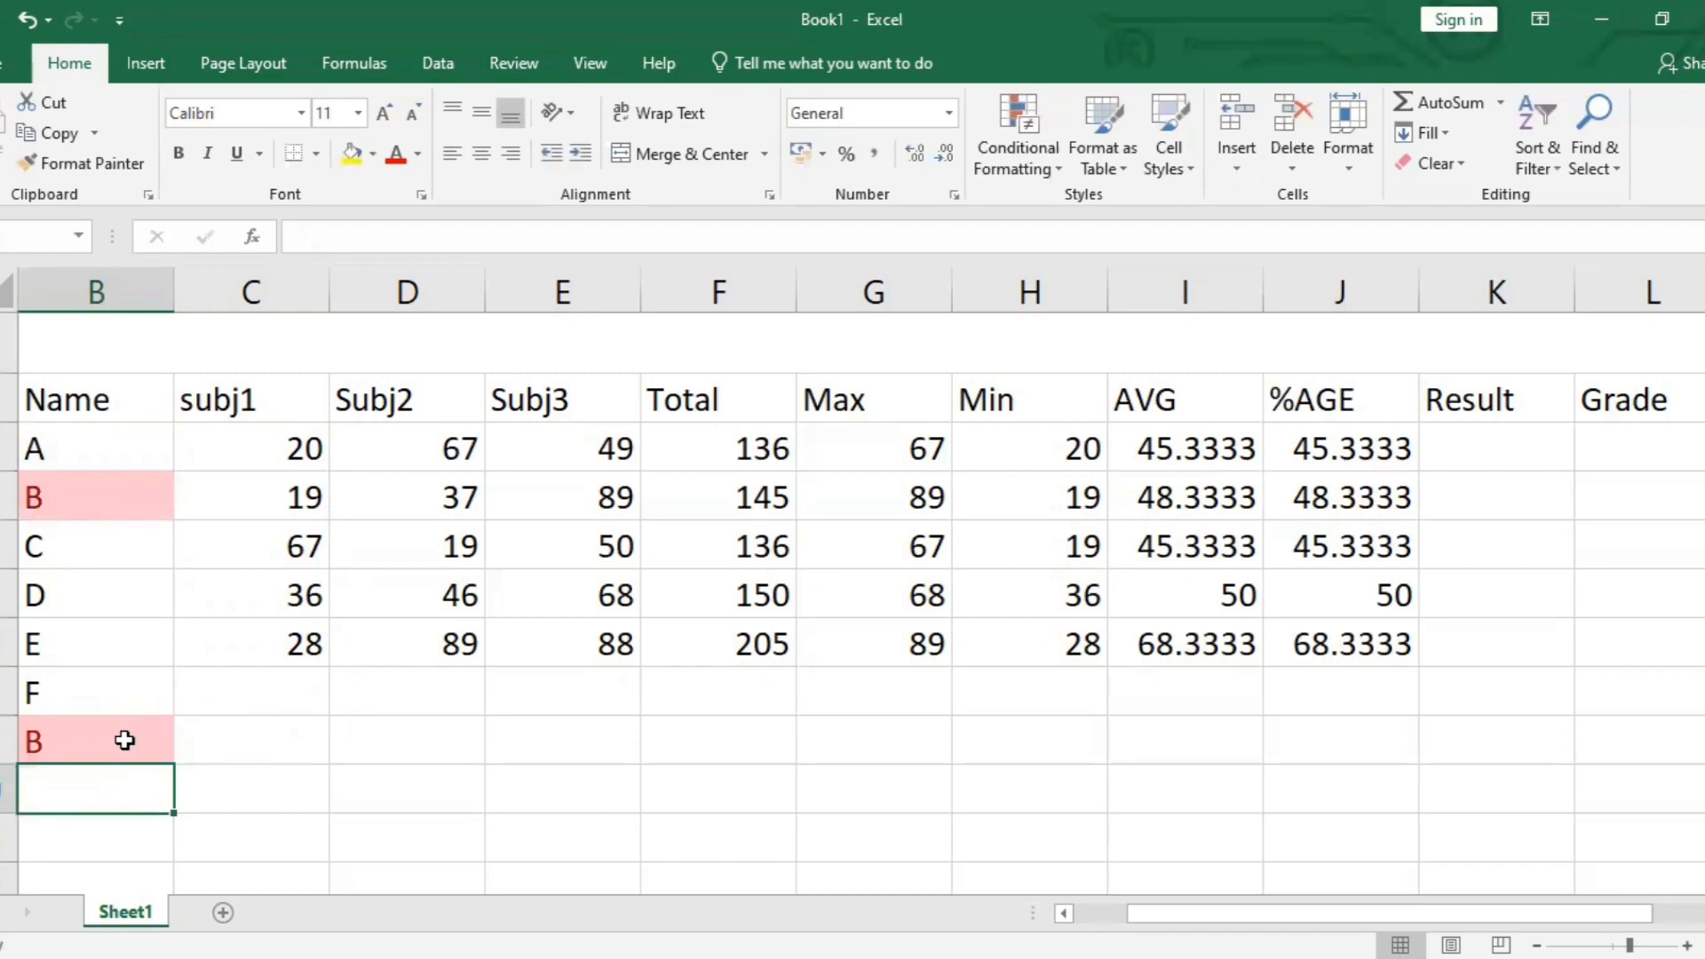
Clear the test names from B9 and B8 below the student list.
{"action": "double_click", "coordinate": [133, 738]}
{"action": "key", "text": "BackSpace"}
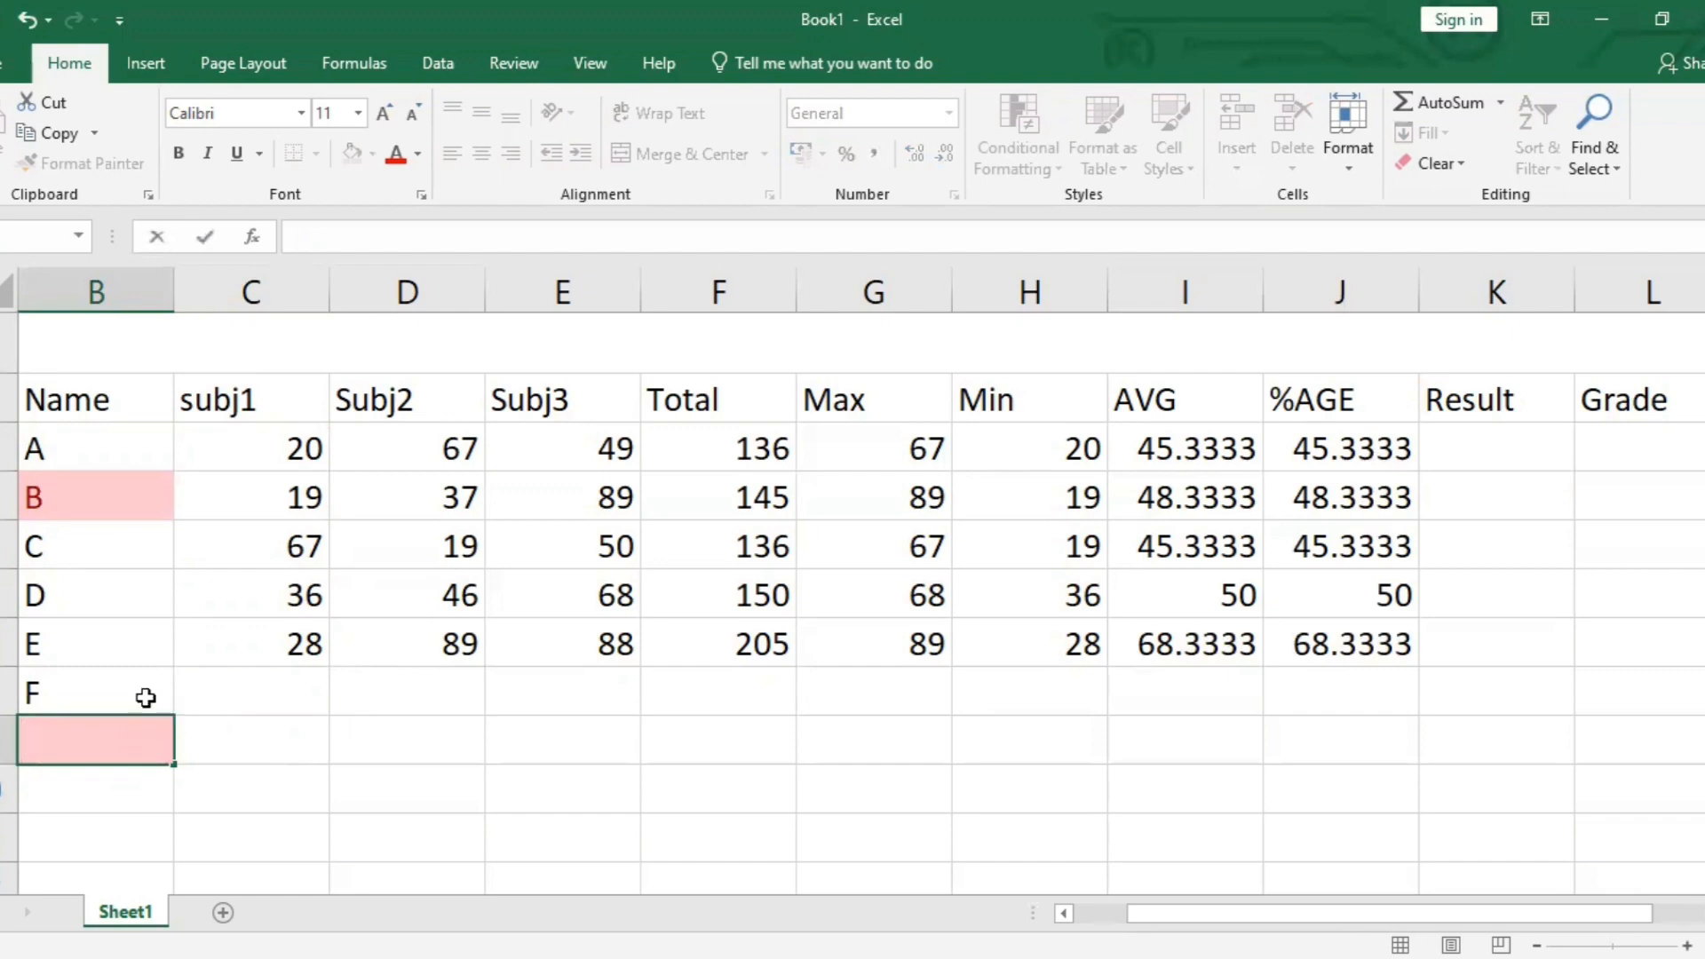
{"action": "left_click", "coordinate": [146, 698]}
{"action": "double_click", "coordinate": [146, 699]}
{"action": "key", "text": "BackSpace"}
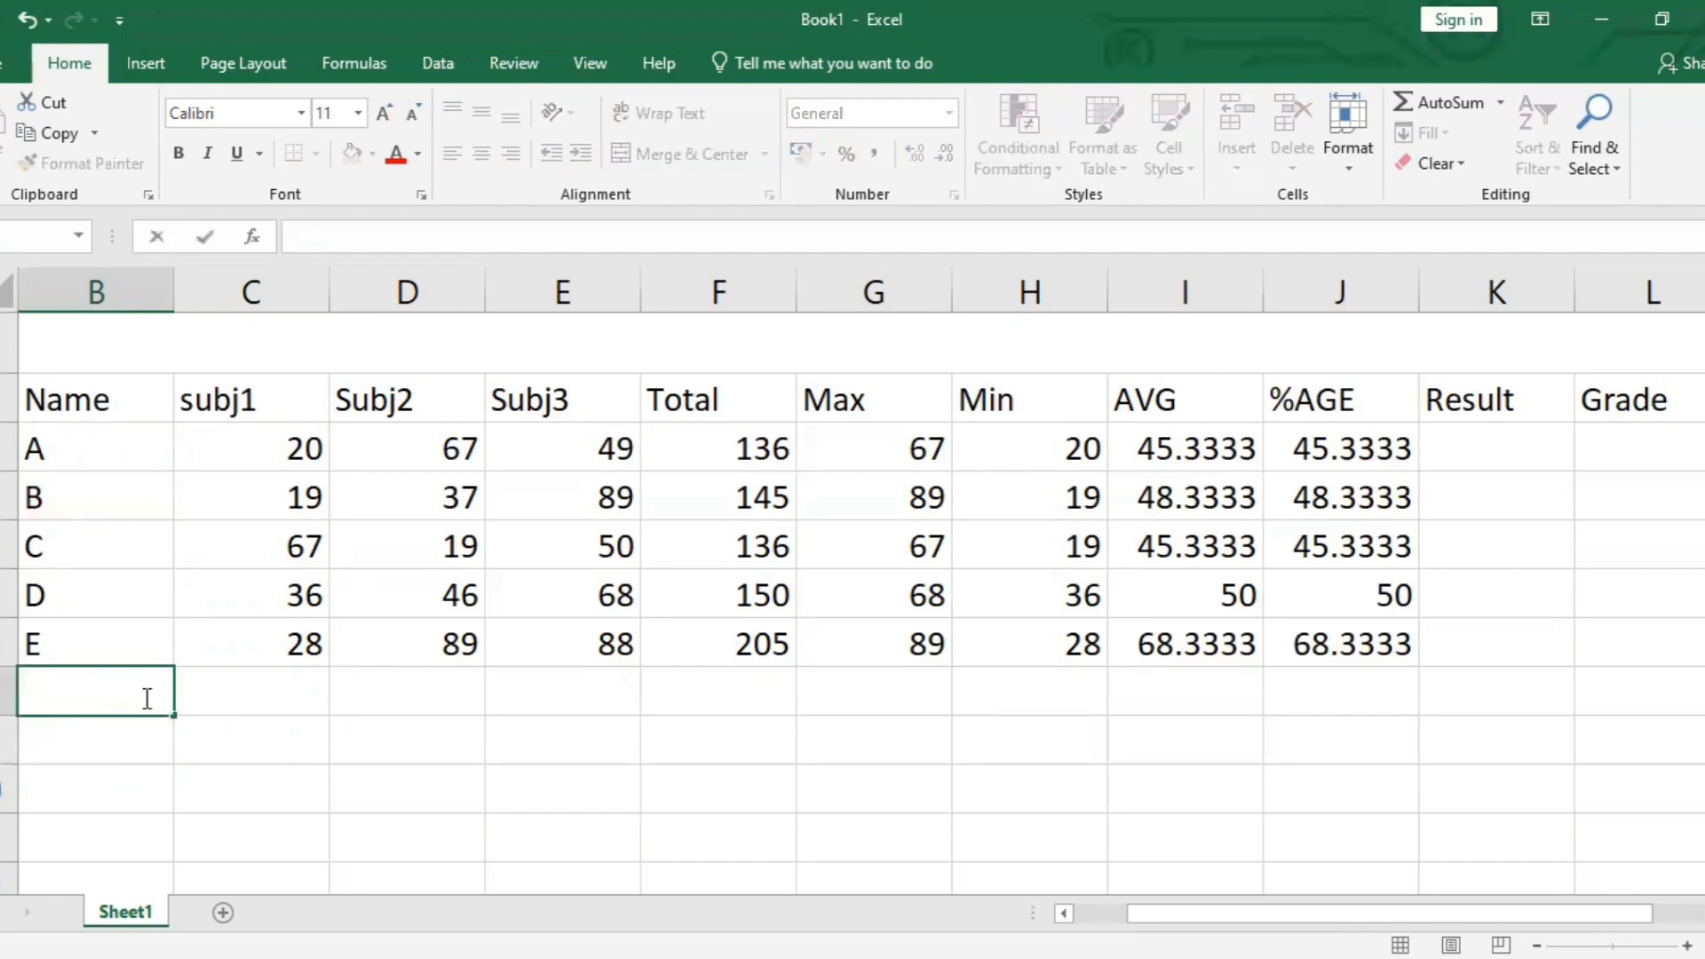
Delete the worksheet row containing the Student Record title above the column headings.
{"action": "left_click", "coordinate": [700, 766]}
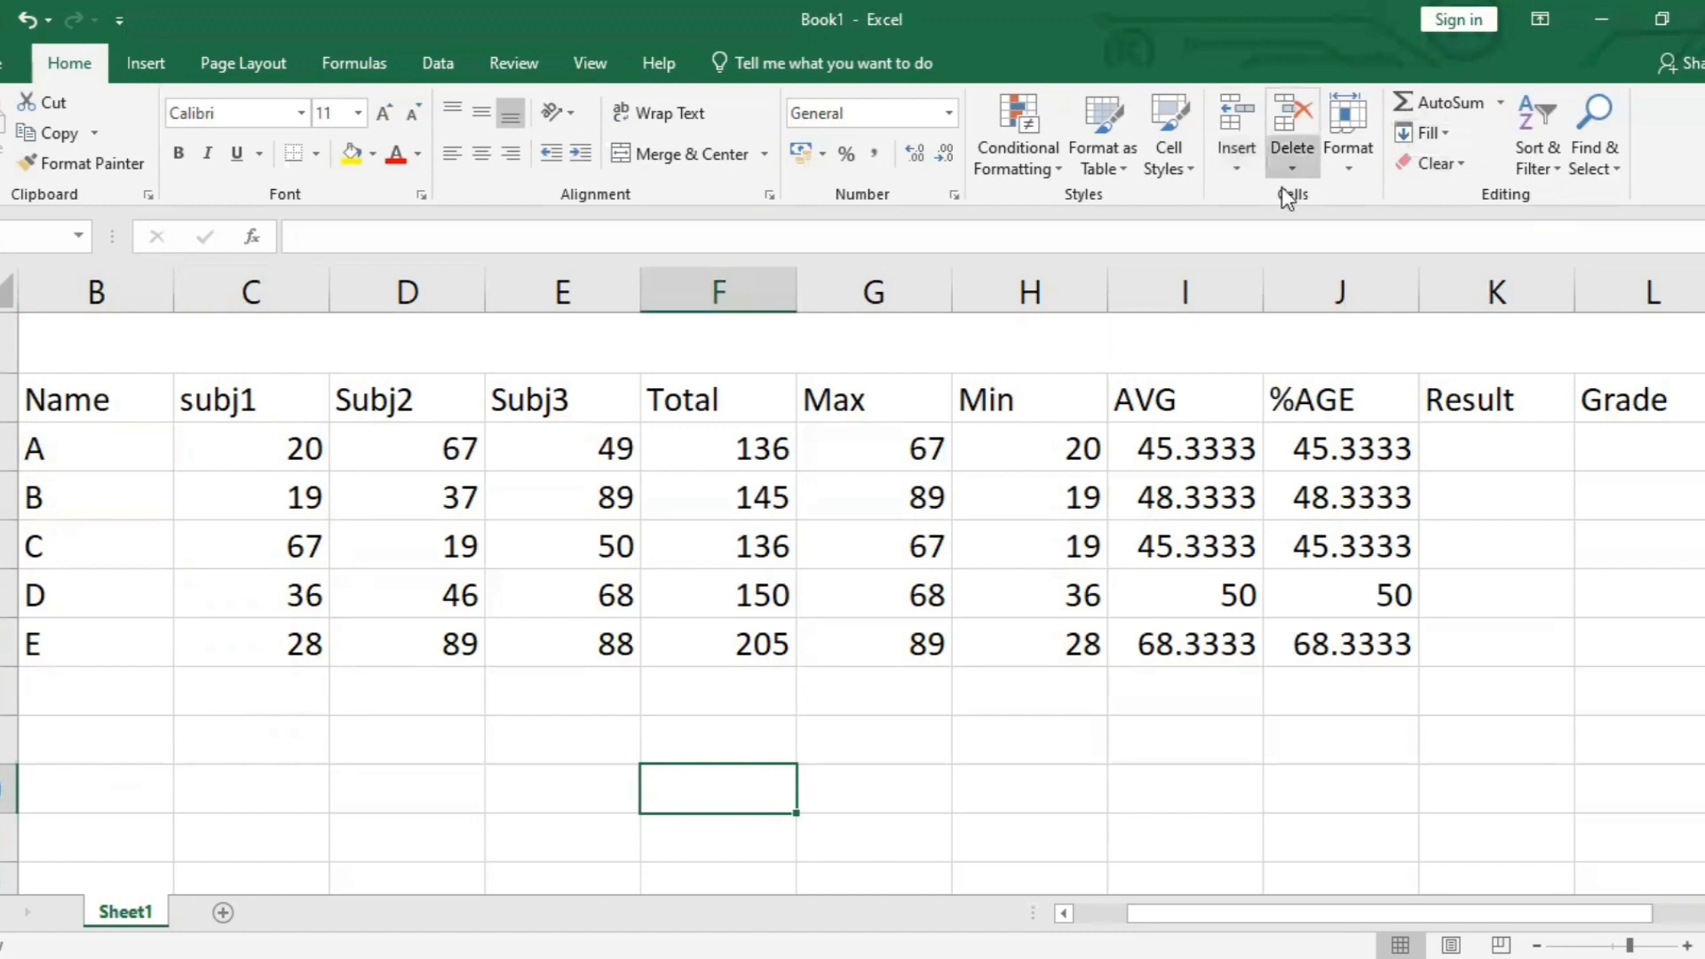
{"action": "left_click", "coordinate": [948, 352]}
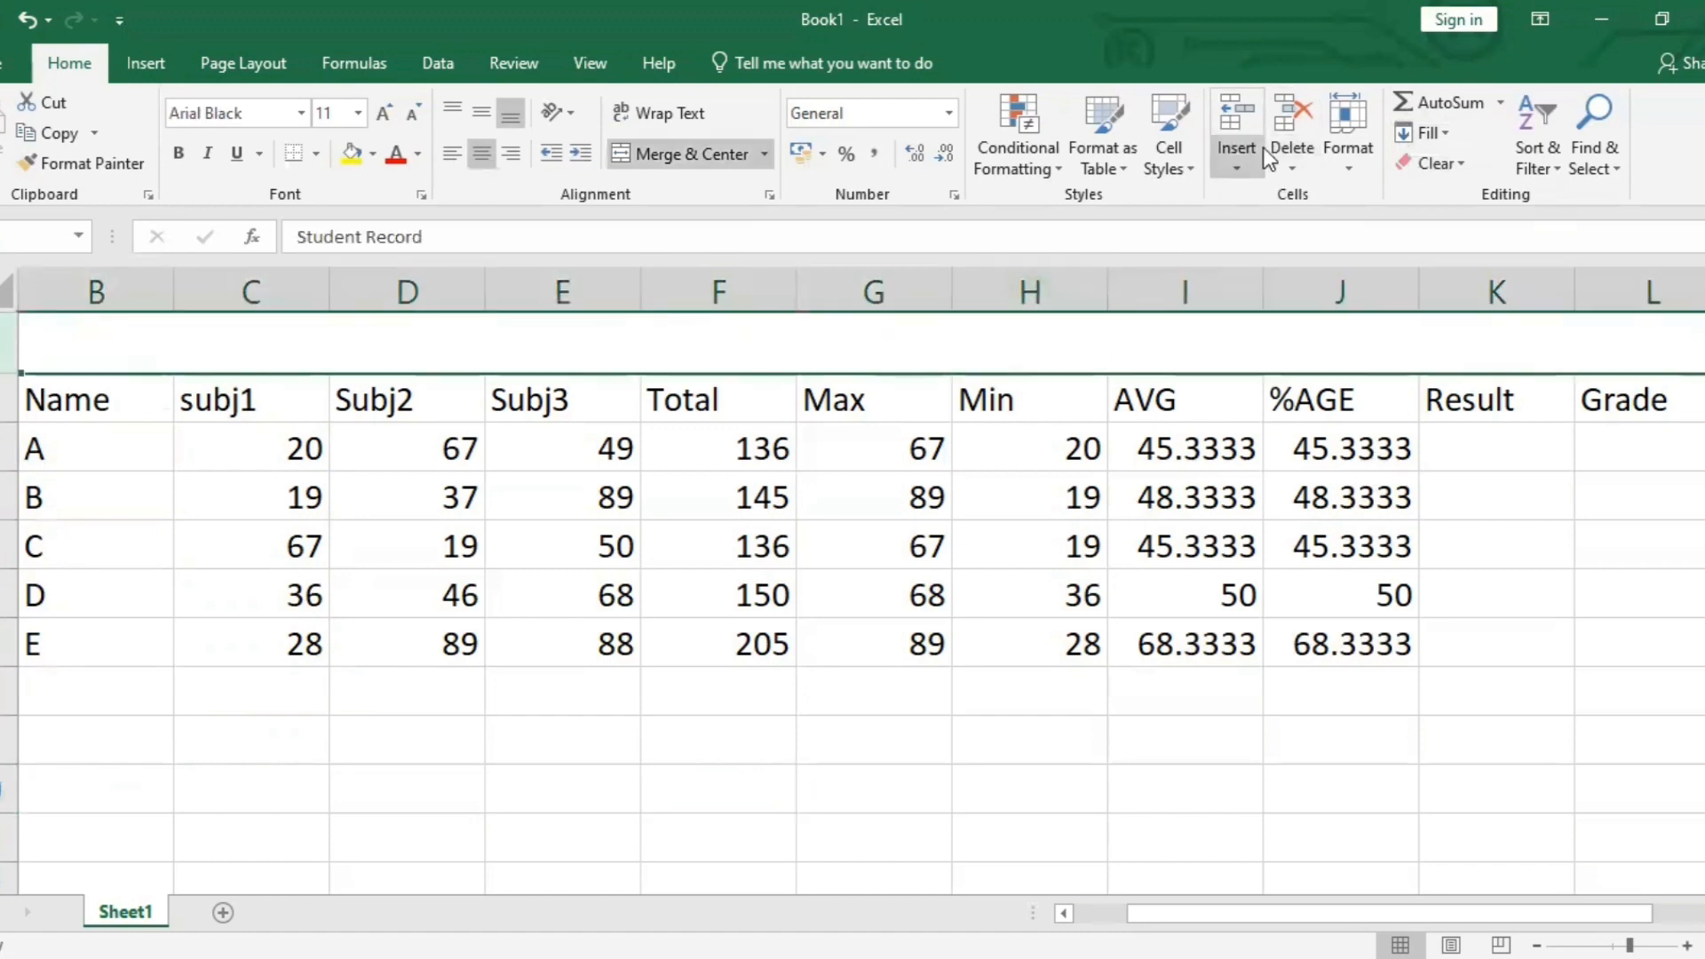
{"action": "left_click", "coordinate": [1309, 174]}
{"action": "left_click", "coordinate": [1342, 228]}
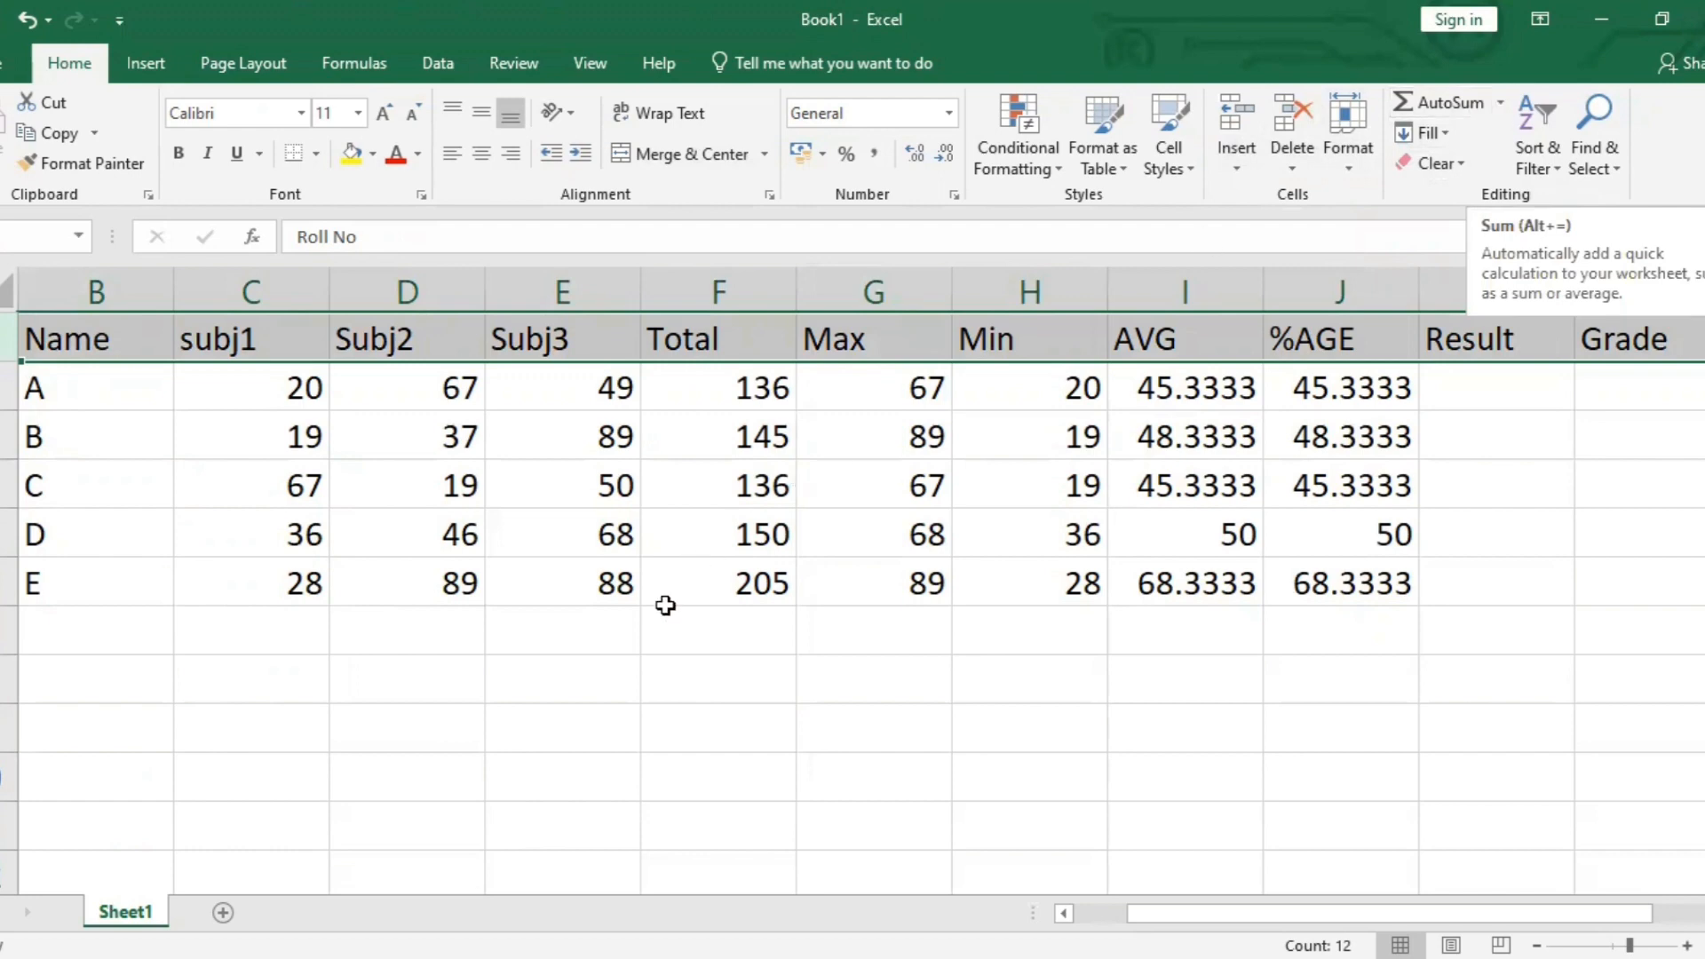
Sum the Subj3 marks in E2:E6 into the cell directly below them with AutoSum.
{"action": "left_click", "coordinate": [573, 647]}
{"action": "left_click", "coordinate": [583, 389]}
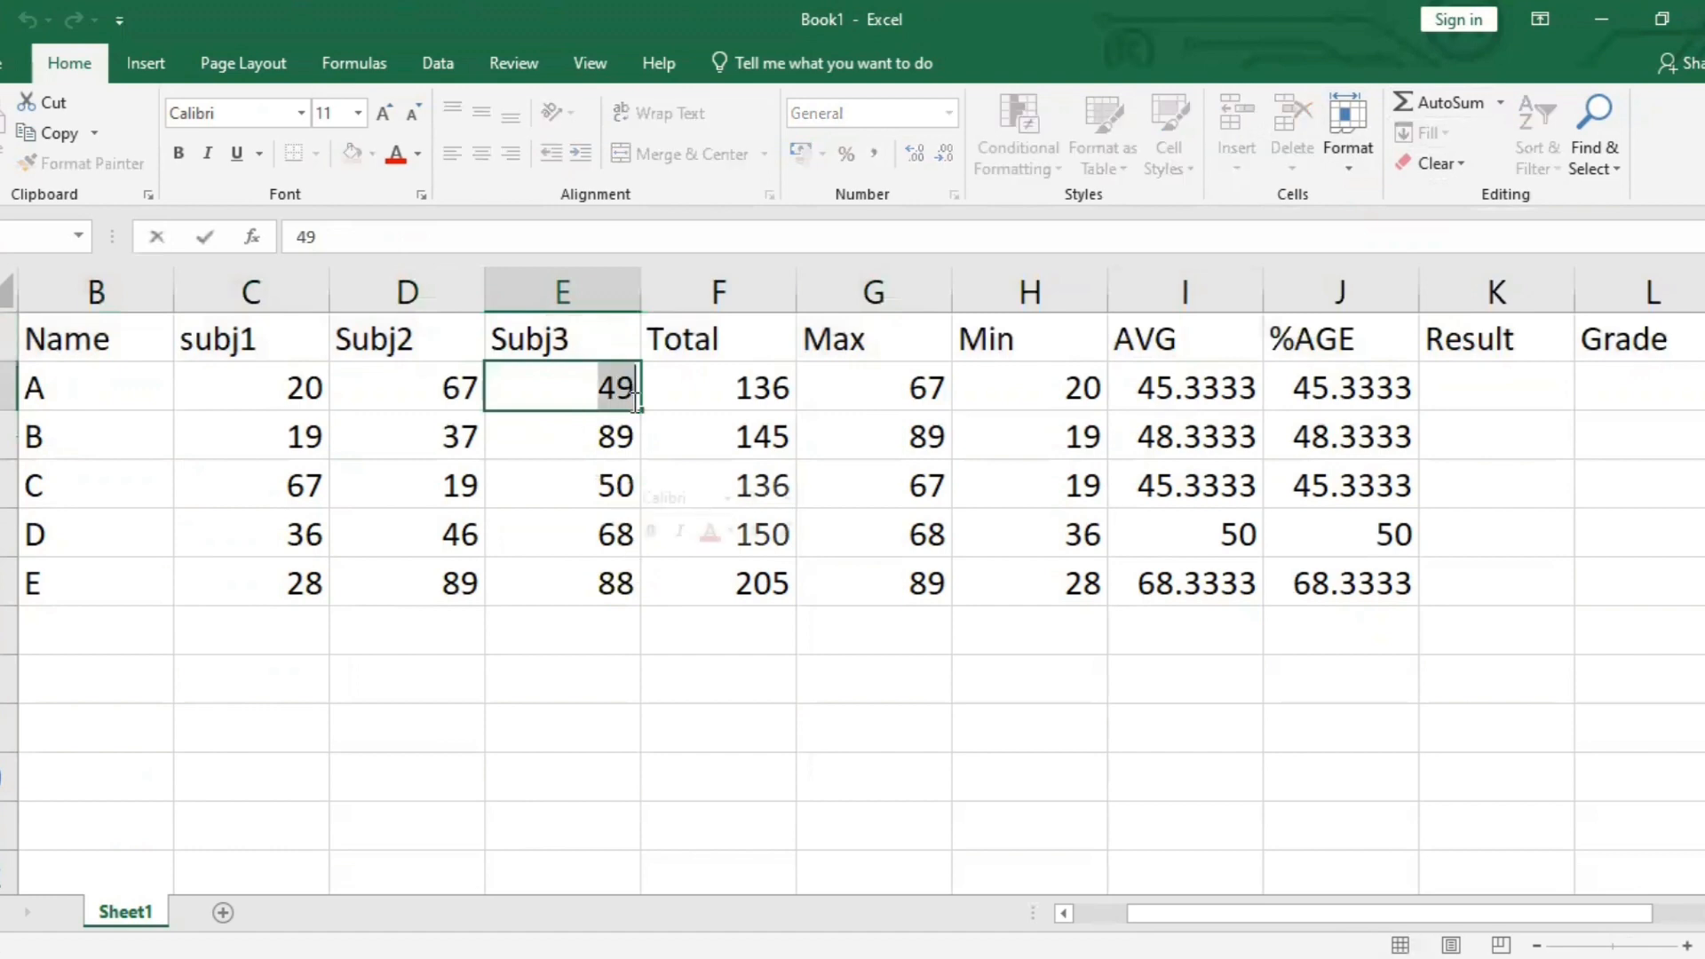
{"action": "left_click", "coordinate": [579, 431]}
{"action": "left_click_drag", "start_coordinate": [509, 382], "coordinate": [563, 590]}
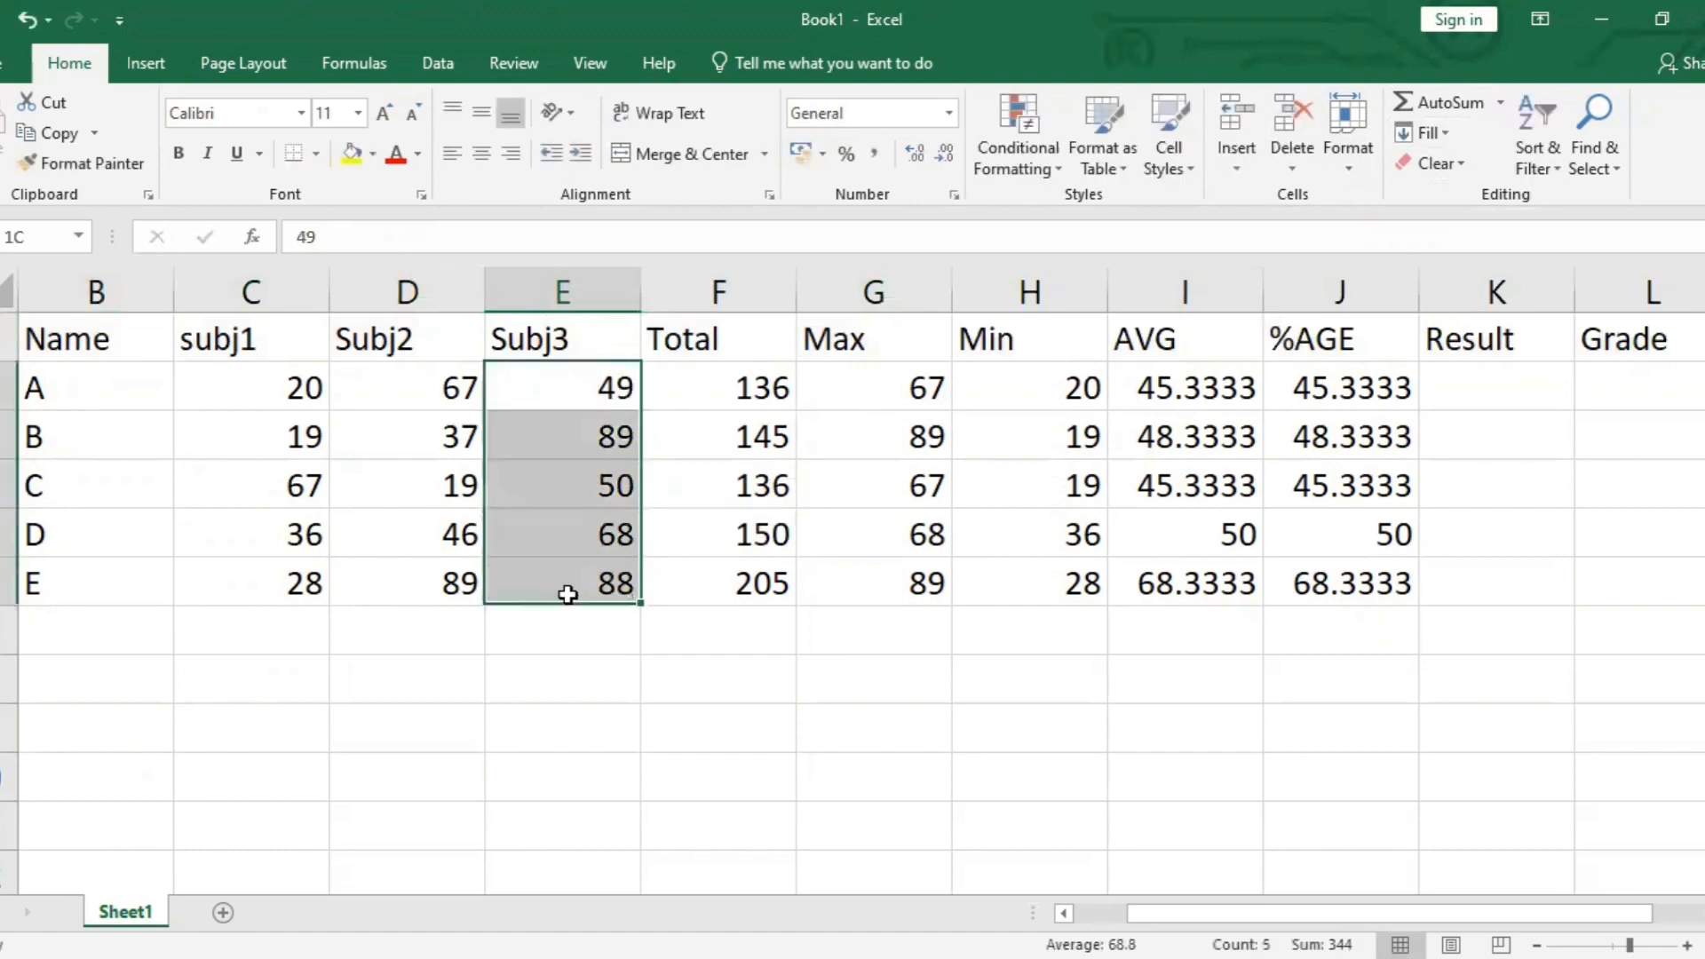
{"action": "left_click", "coordinate": [1499, 103]}
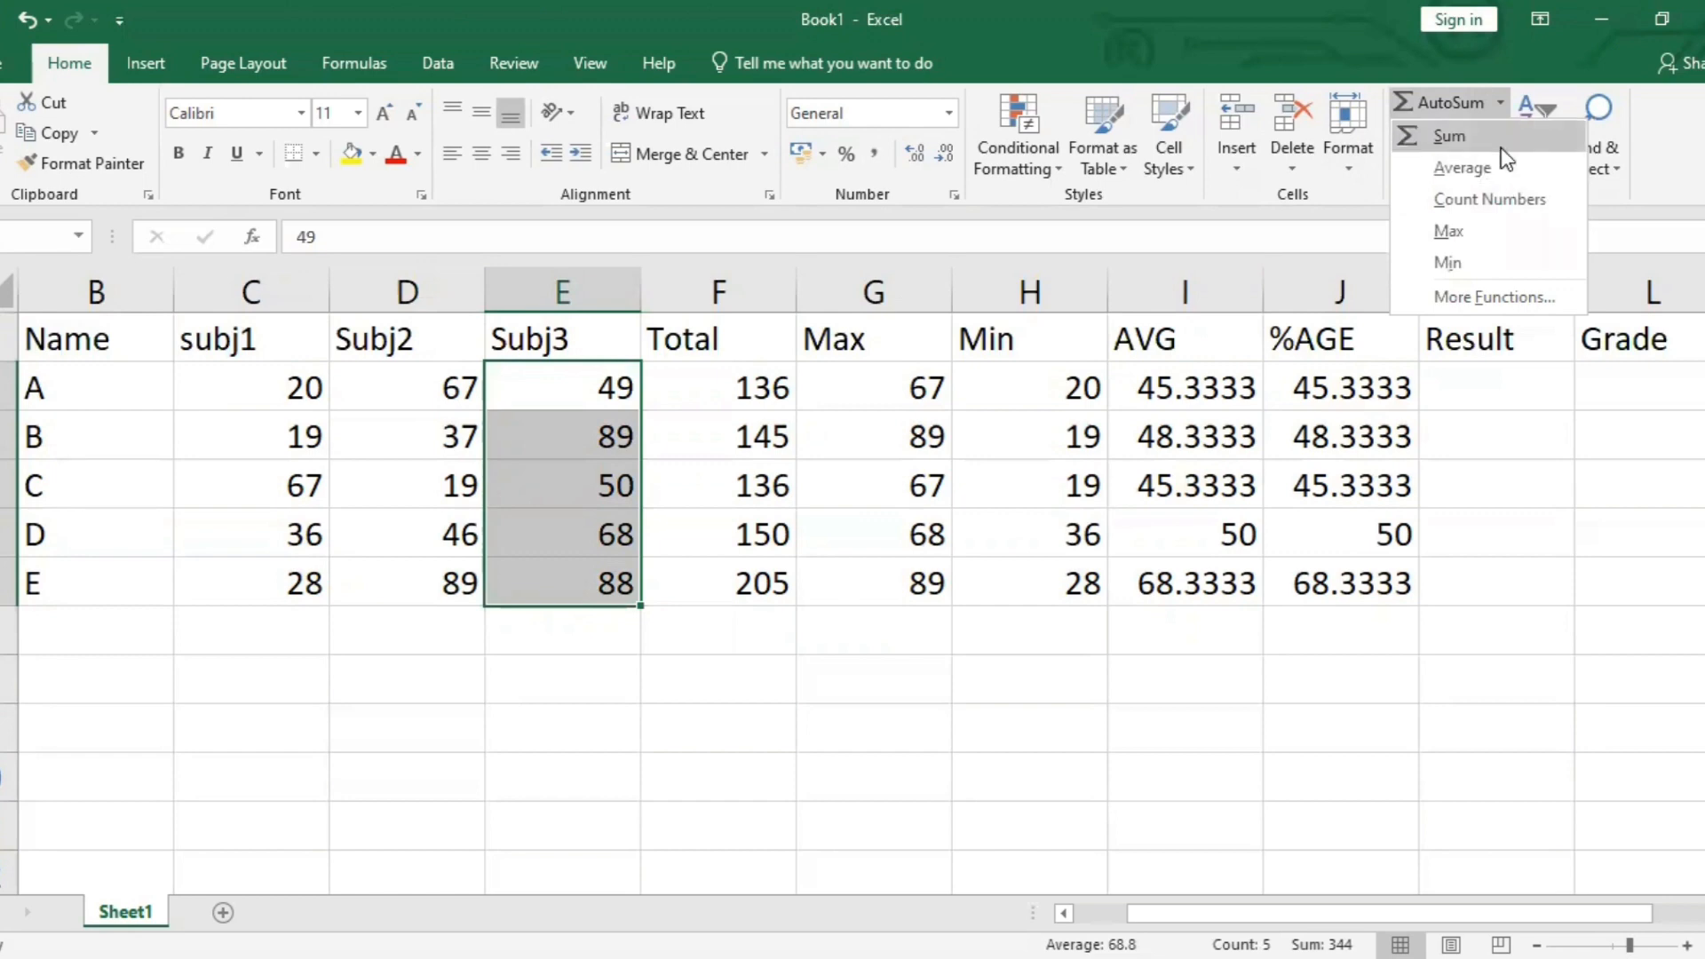
{"action": "key", "text": "Return"}
{"action": "left_click", "coordinate": [697, 632]}
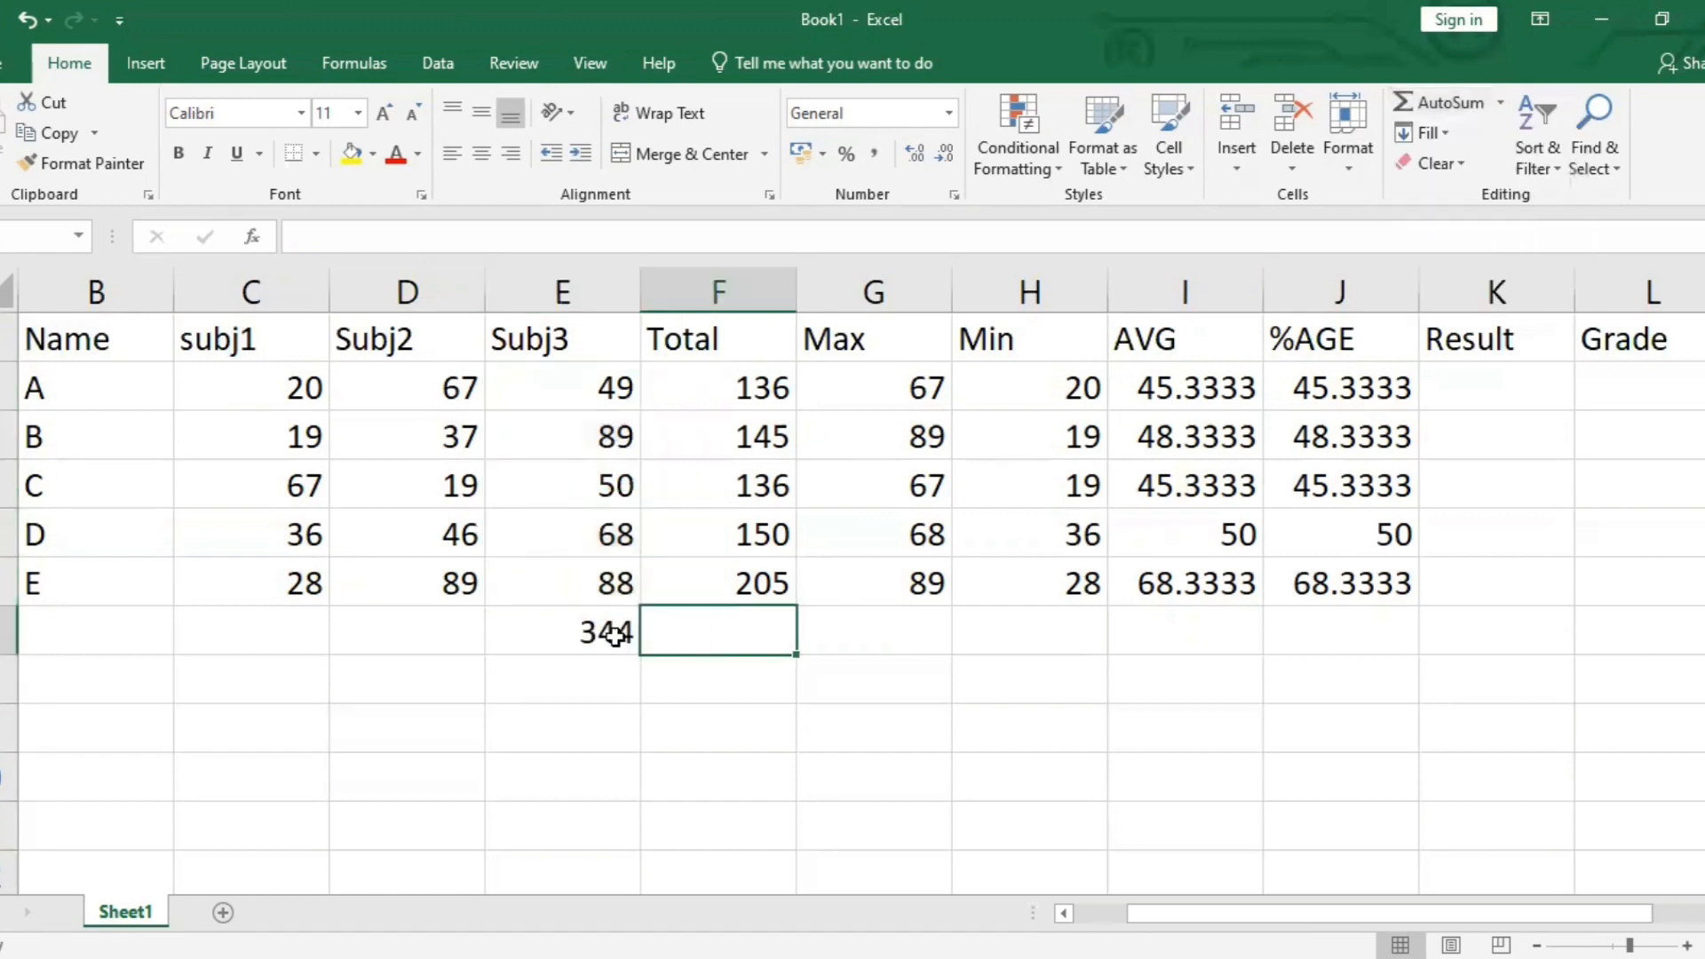
Re-enter the AutoSum formula =SUM(E2:E6) in the cell below the Subj3 marks.
{"action": "left_click", "coordinate": [563, 632]}
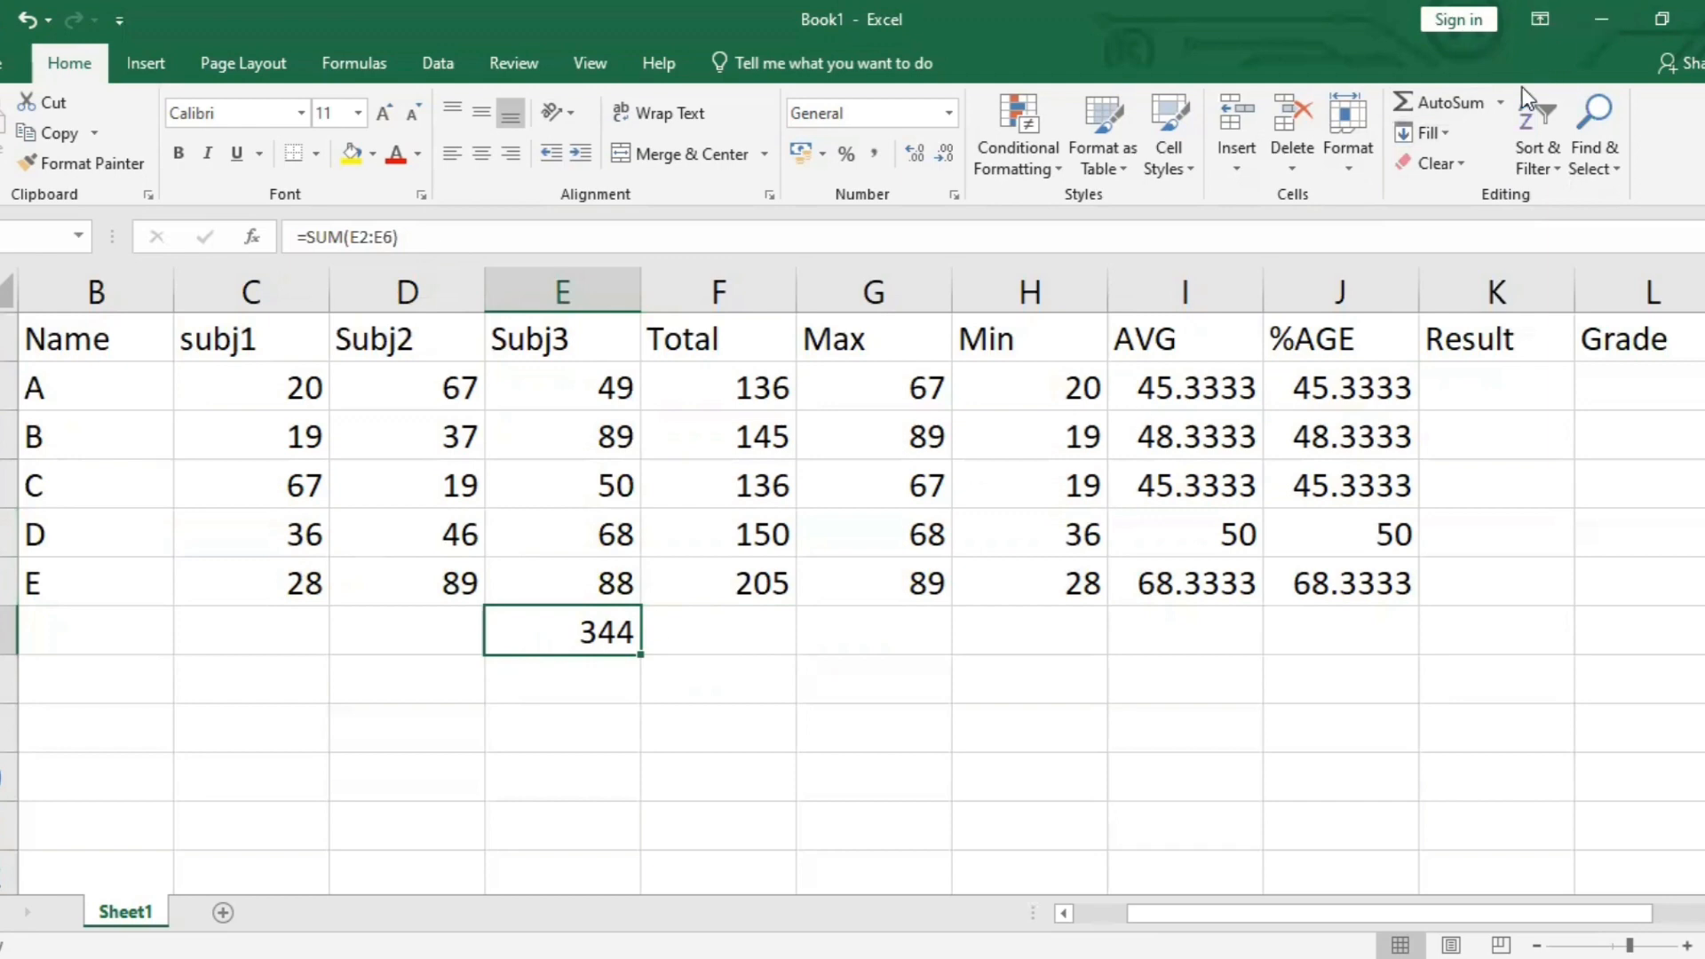
{"action": "left_click", "coordinate": [1490, 114]}
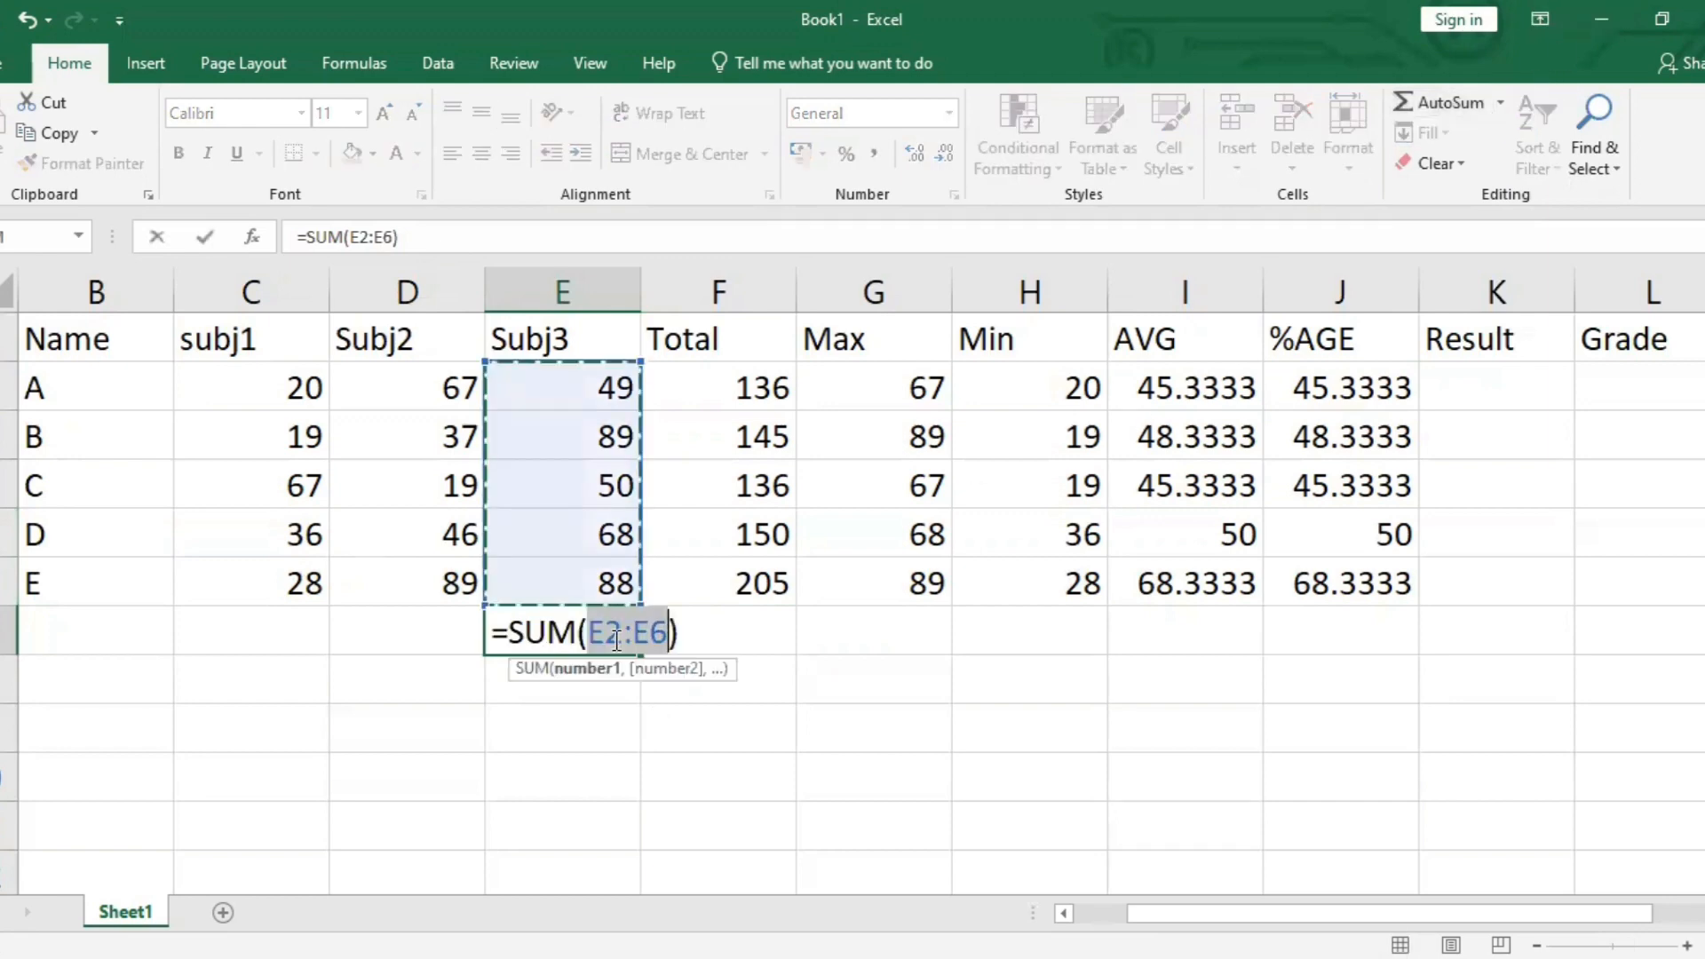
{"action": "left_click", "coordinate": [753, 632]}
{"action": "left_click", "coordinate": [597, 706]}
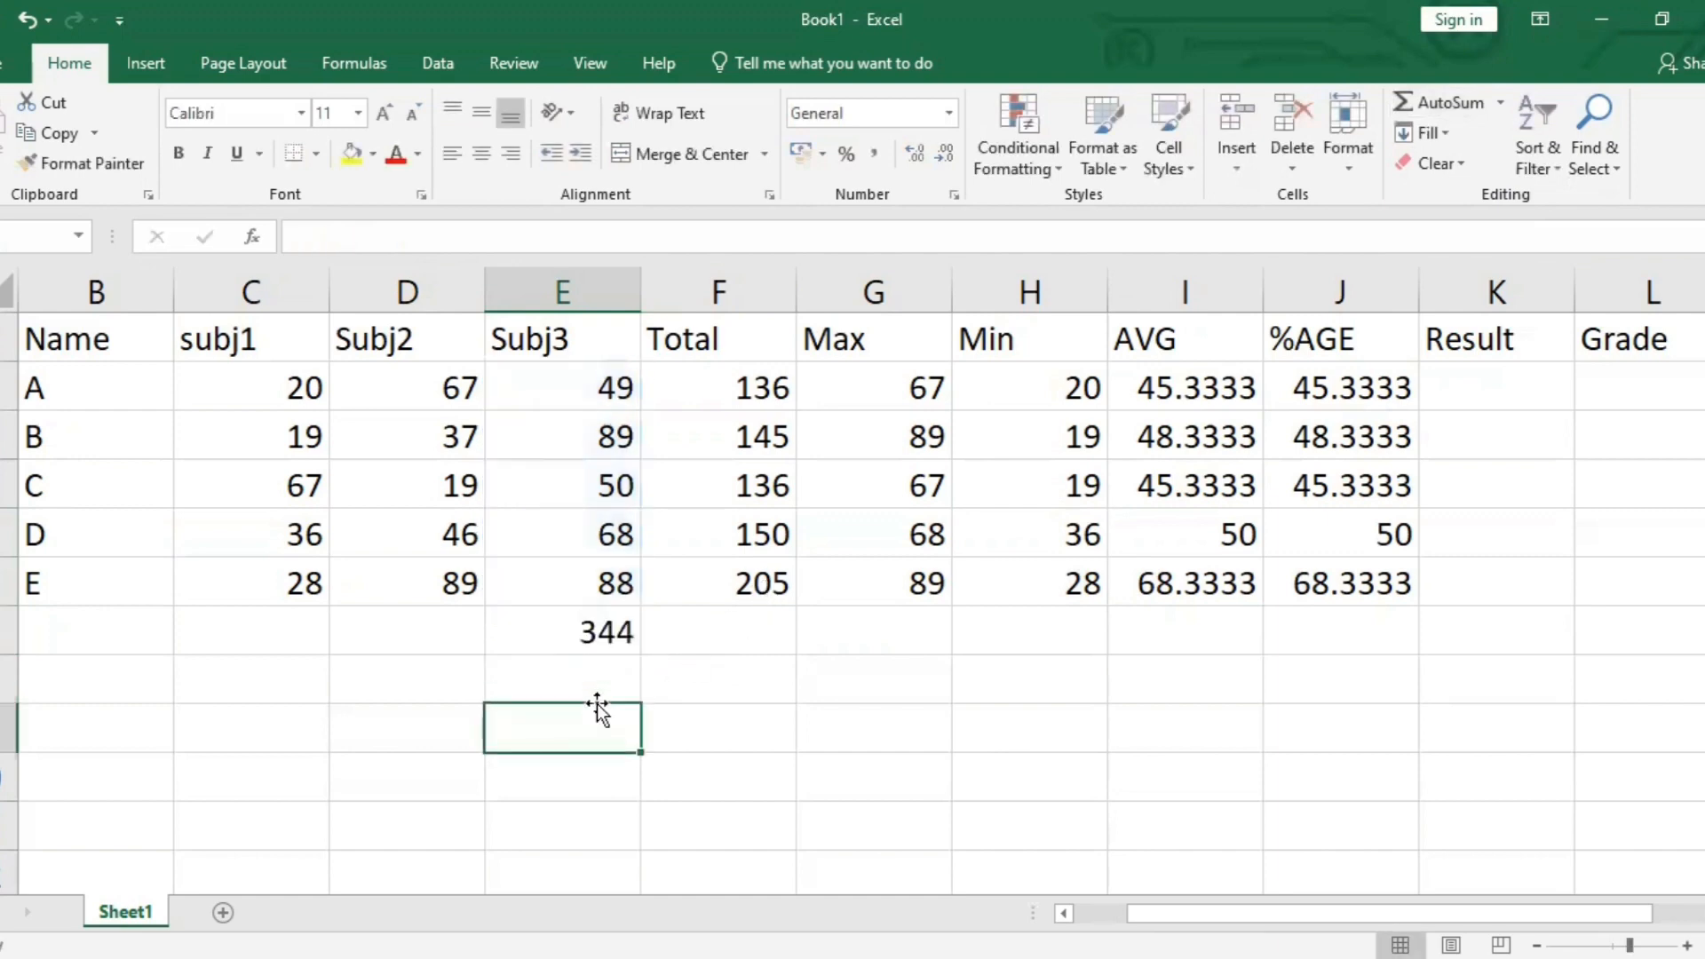
Clear the SUM formula from the cell below the Subj3 marks.
{"action": "left_click", "coordinate": [617, 641]}
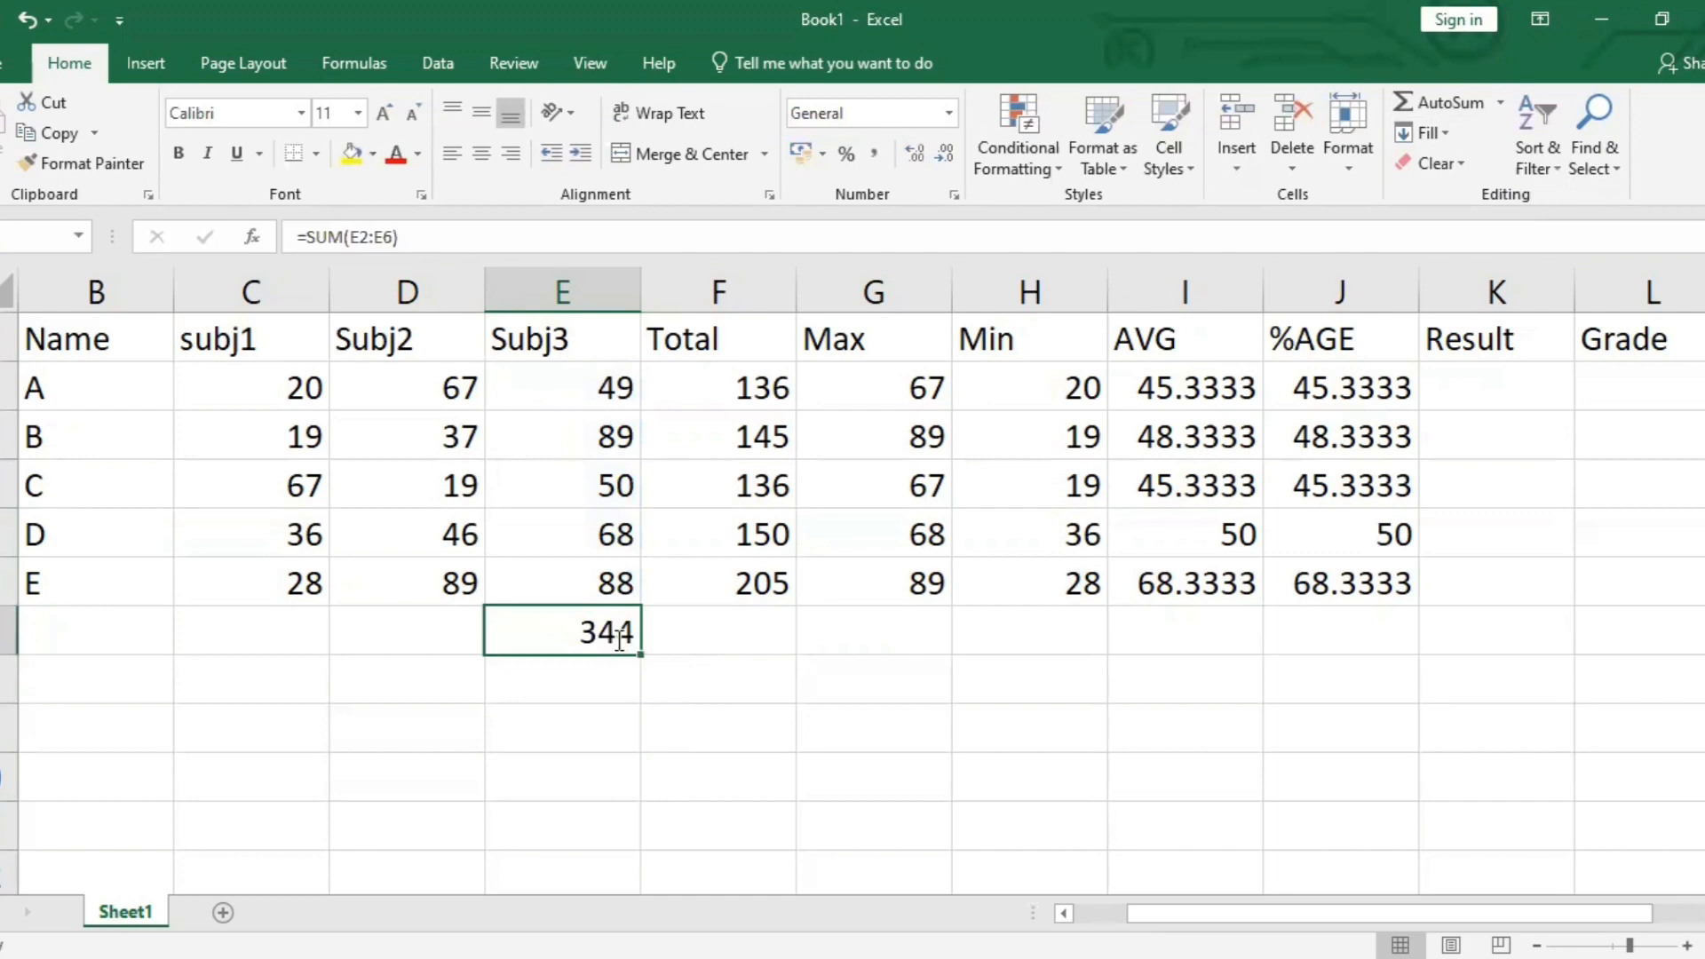
{"action": "double_click", "coordinate": [624, 636]}
{"action": "left_click_drag", "start_coordinate": [706, 636], "coordinate": [494, 634]}
{"action": "key", "text": "Delete"}
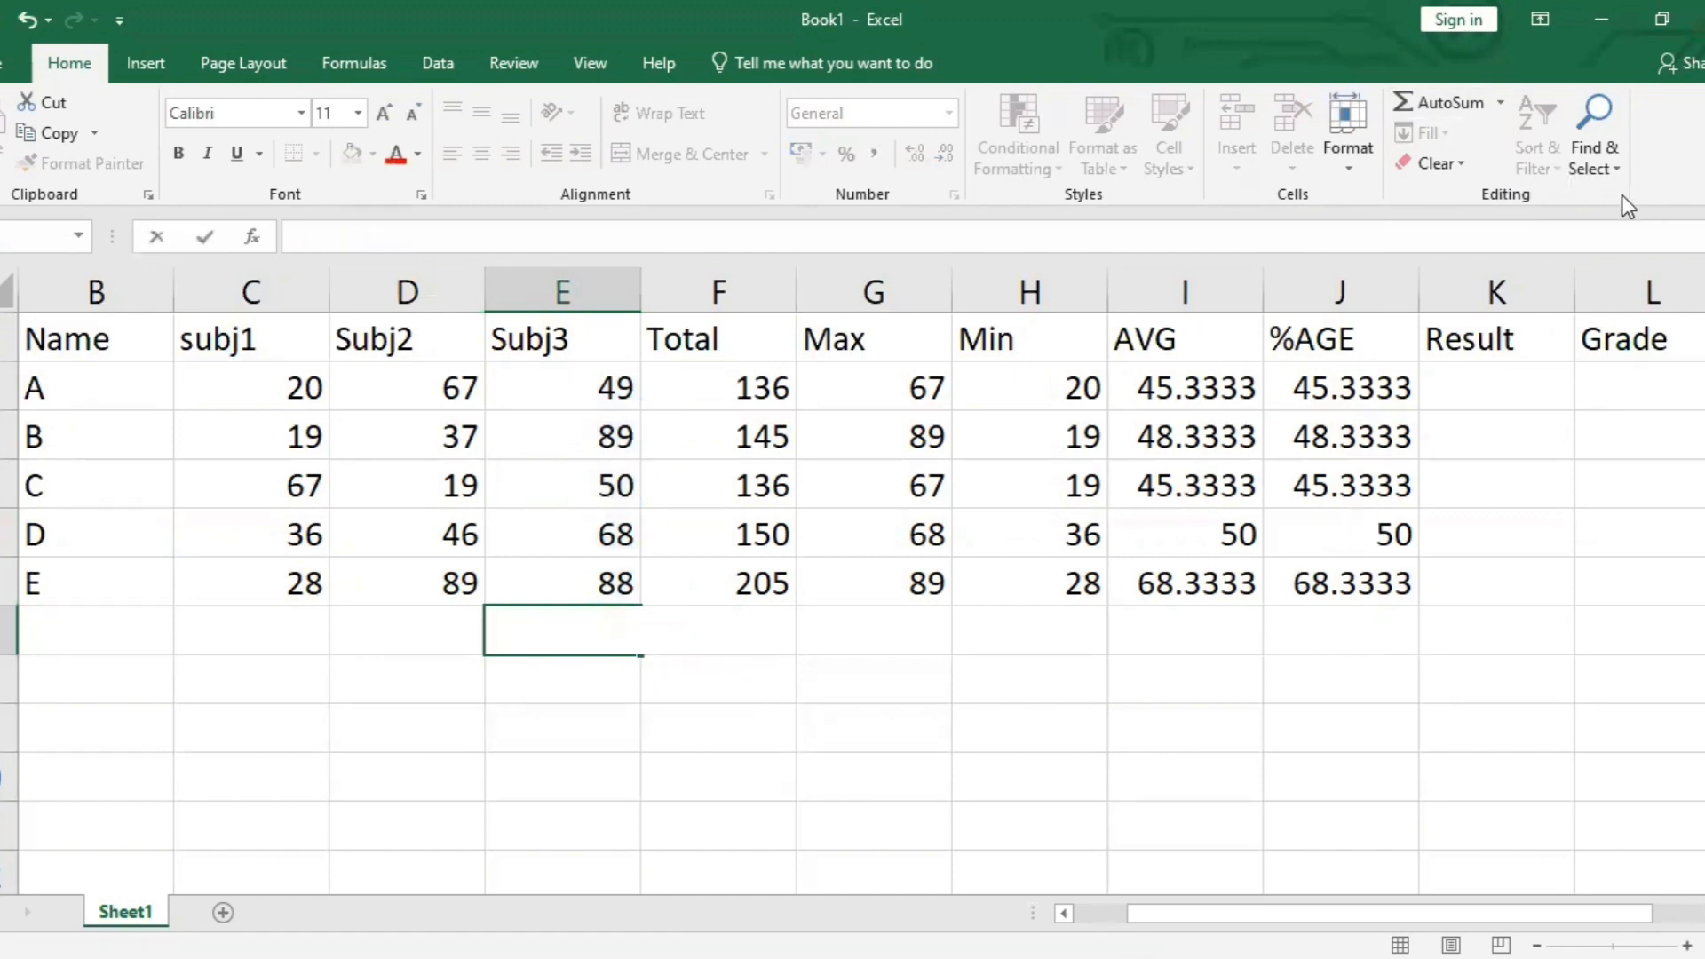
{"action": "left_click", "coordinate": [1613, 151]}
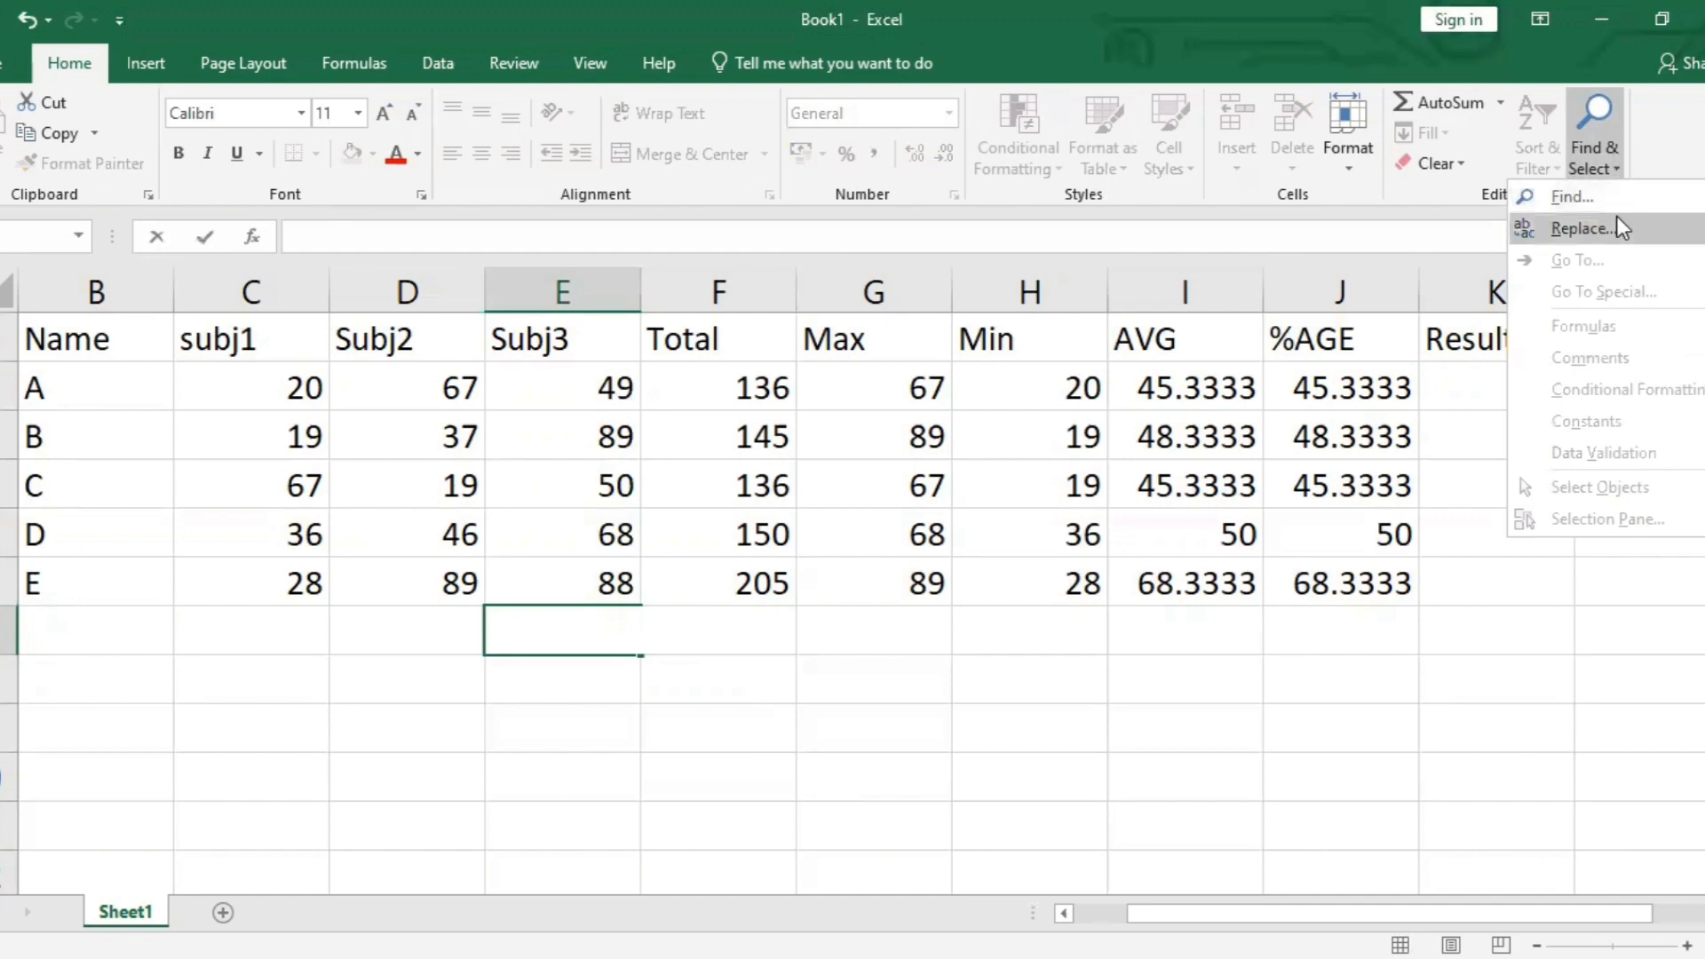
{"action": "key", "text": "Escape"}
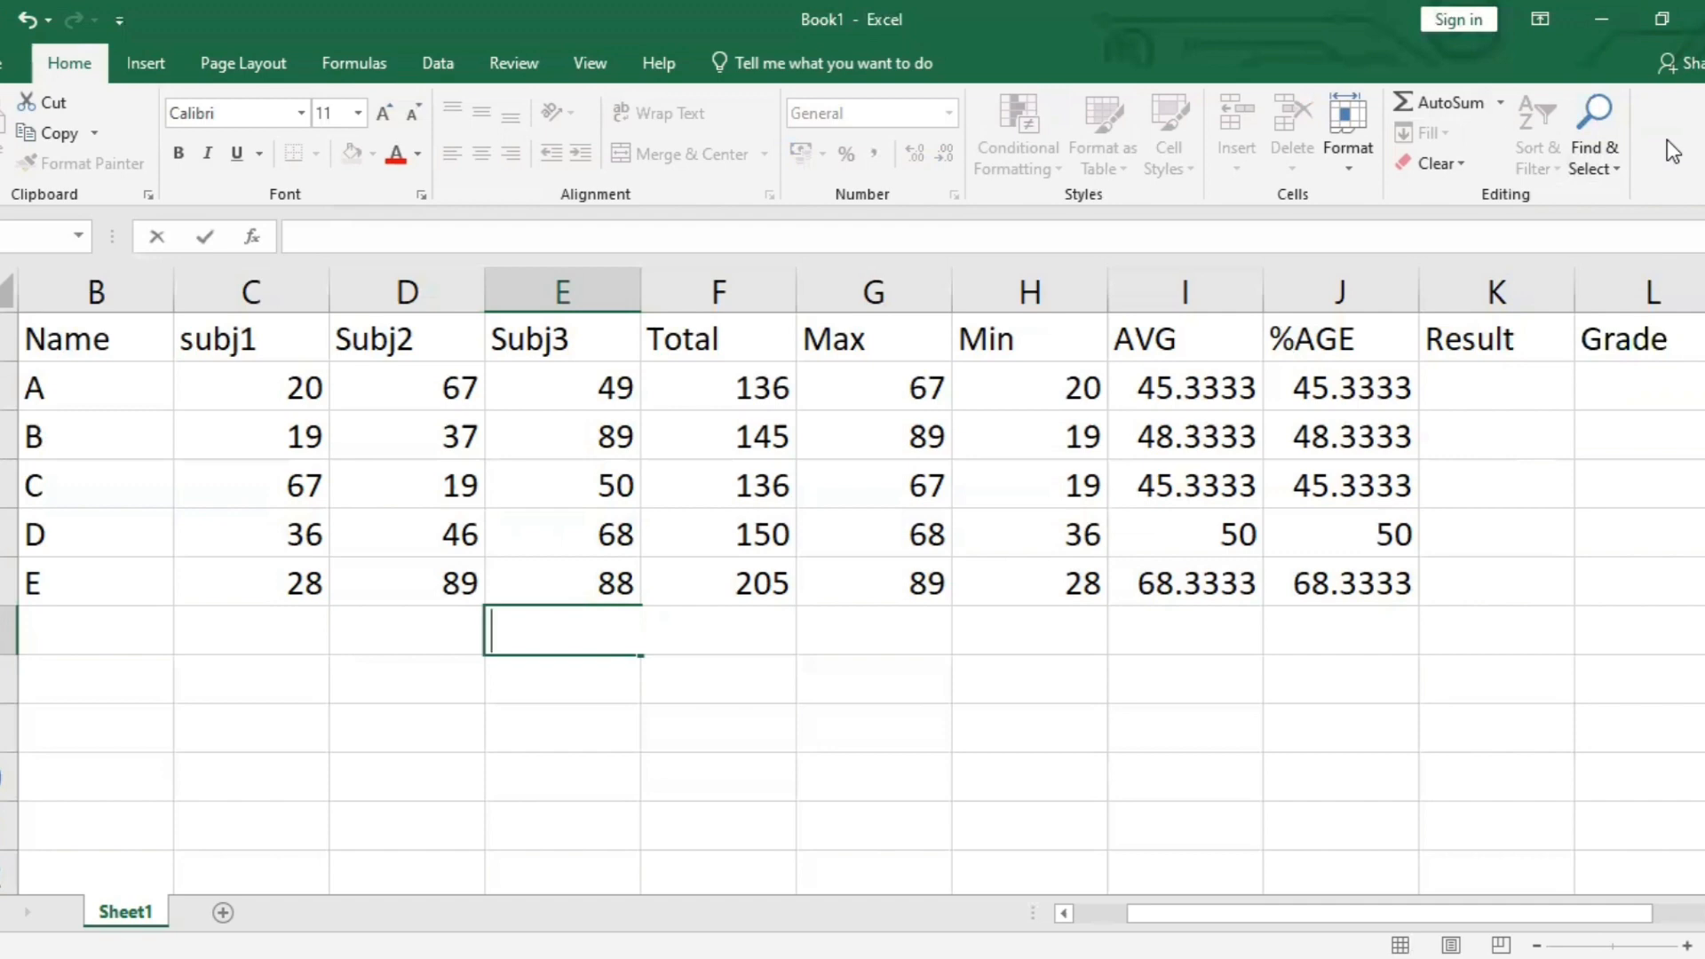
Jump from the empty cell below the student names to the worksheet's last row in column B.
{"action": "left_click", "coordinate": [120, 441]}
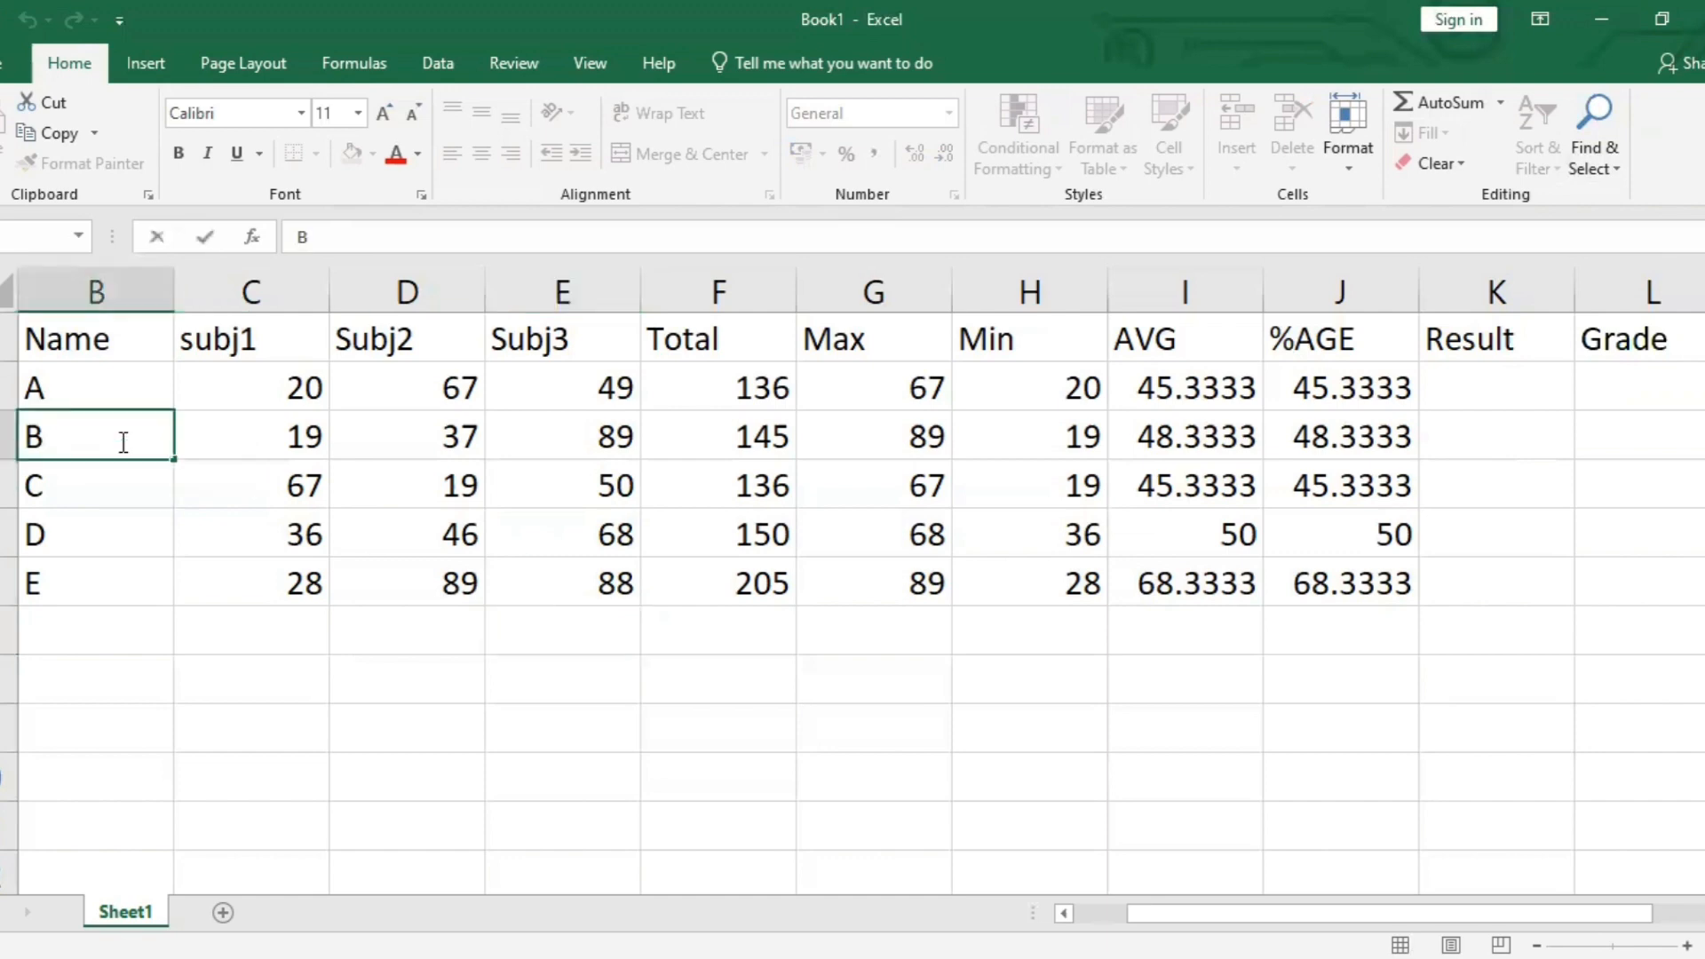
{"action": "left_click", "coordinate": [169, 646]}
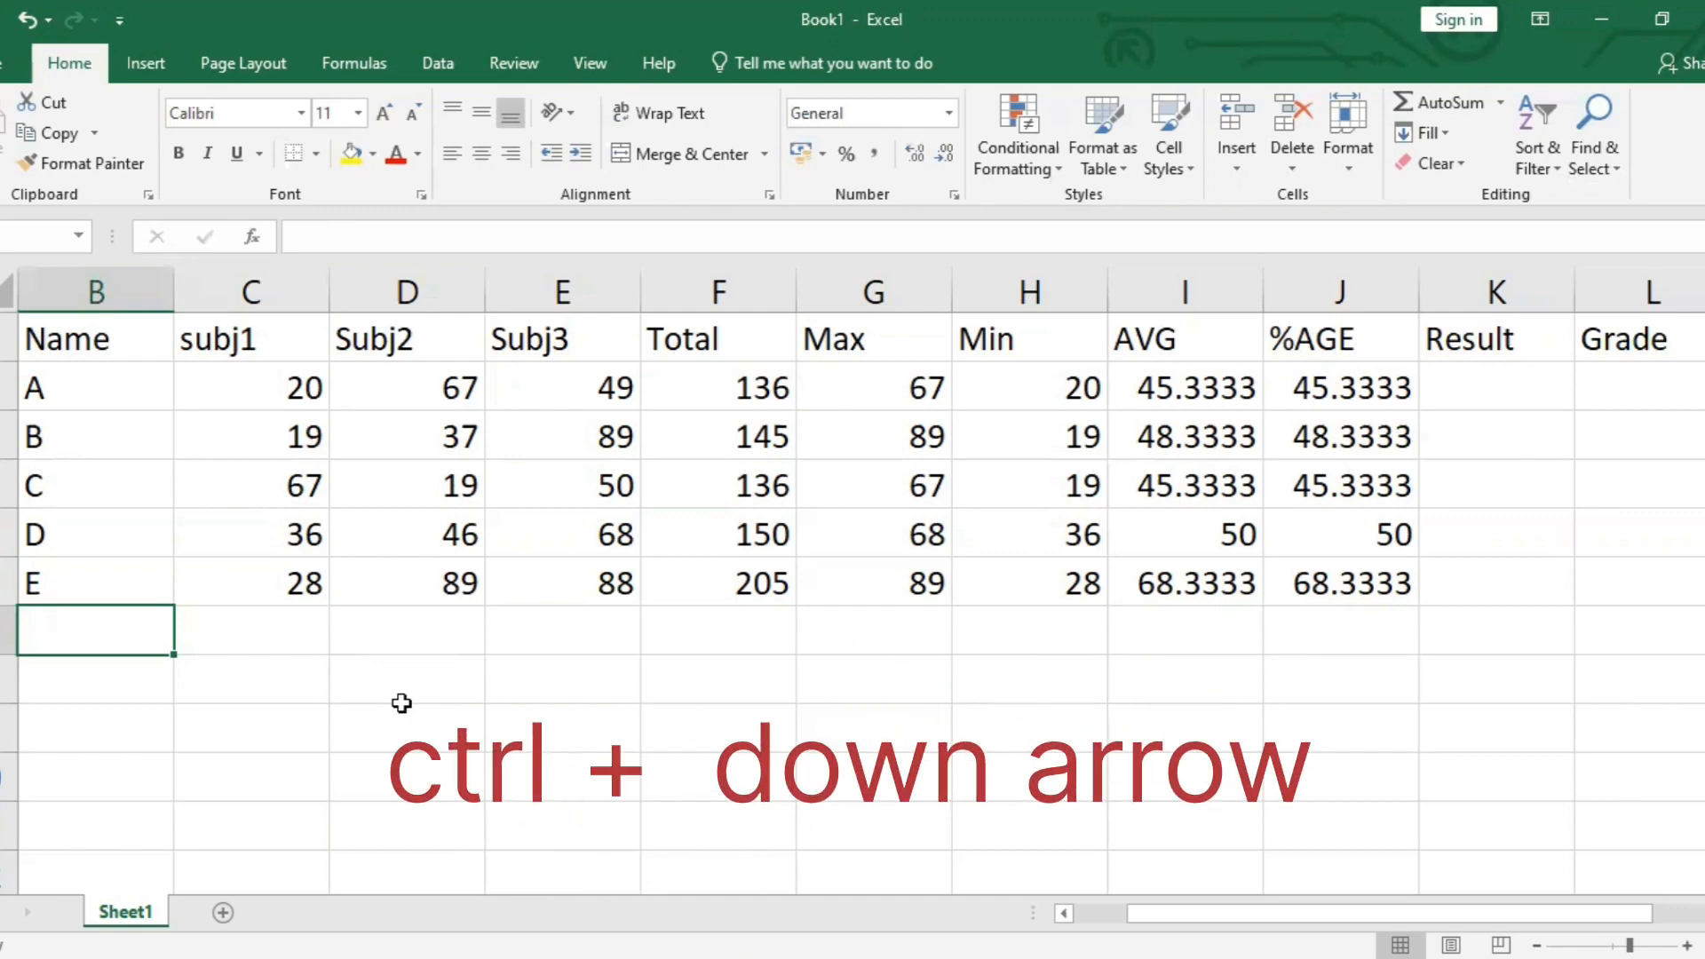
{"action": "key", "text": "ctrl+Down"}
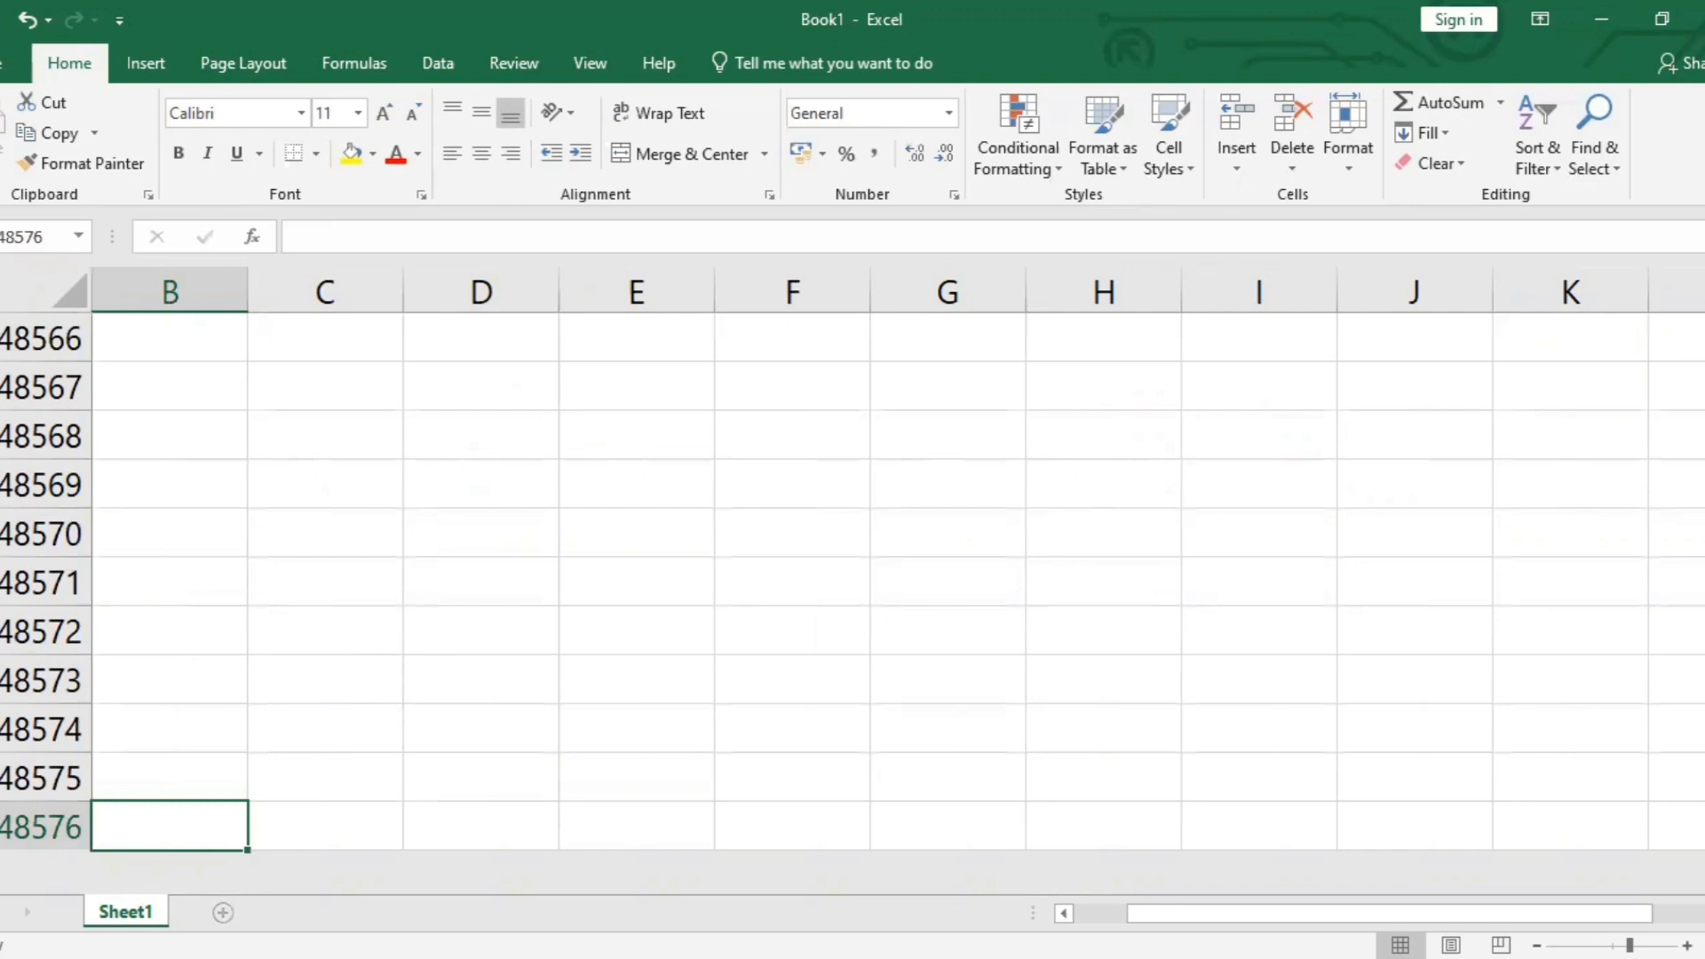
Add two new worksheets after Sheet1 and switch back to Sheet1.
{"action": "left_click", "coordinate": [223, 912]}
{"action": "left_click", "coordinate": [311, 912]}
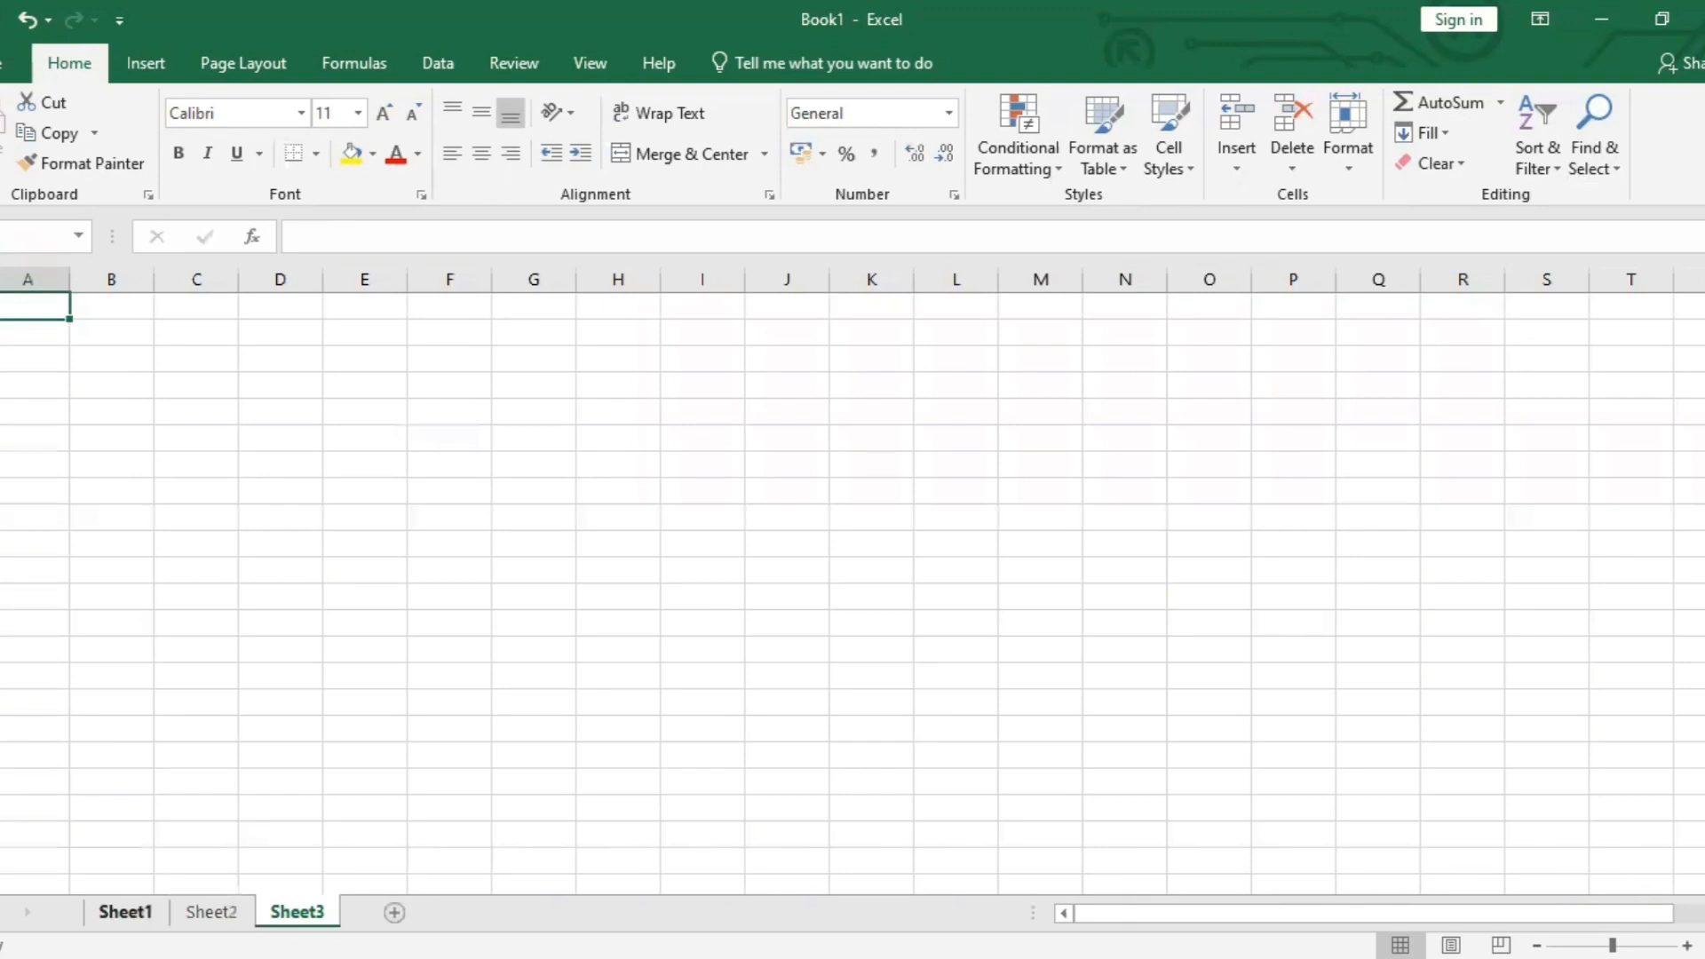
{"action": "left_click", "coordinate": [126, 912]}
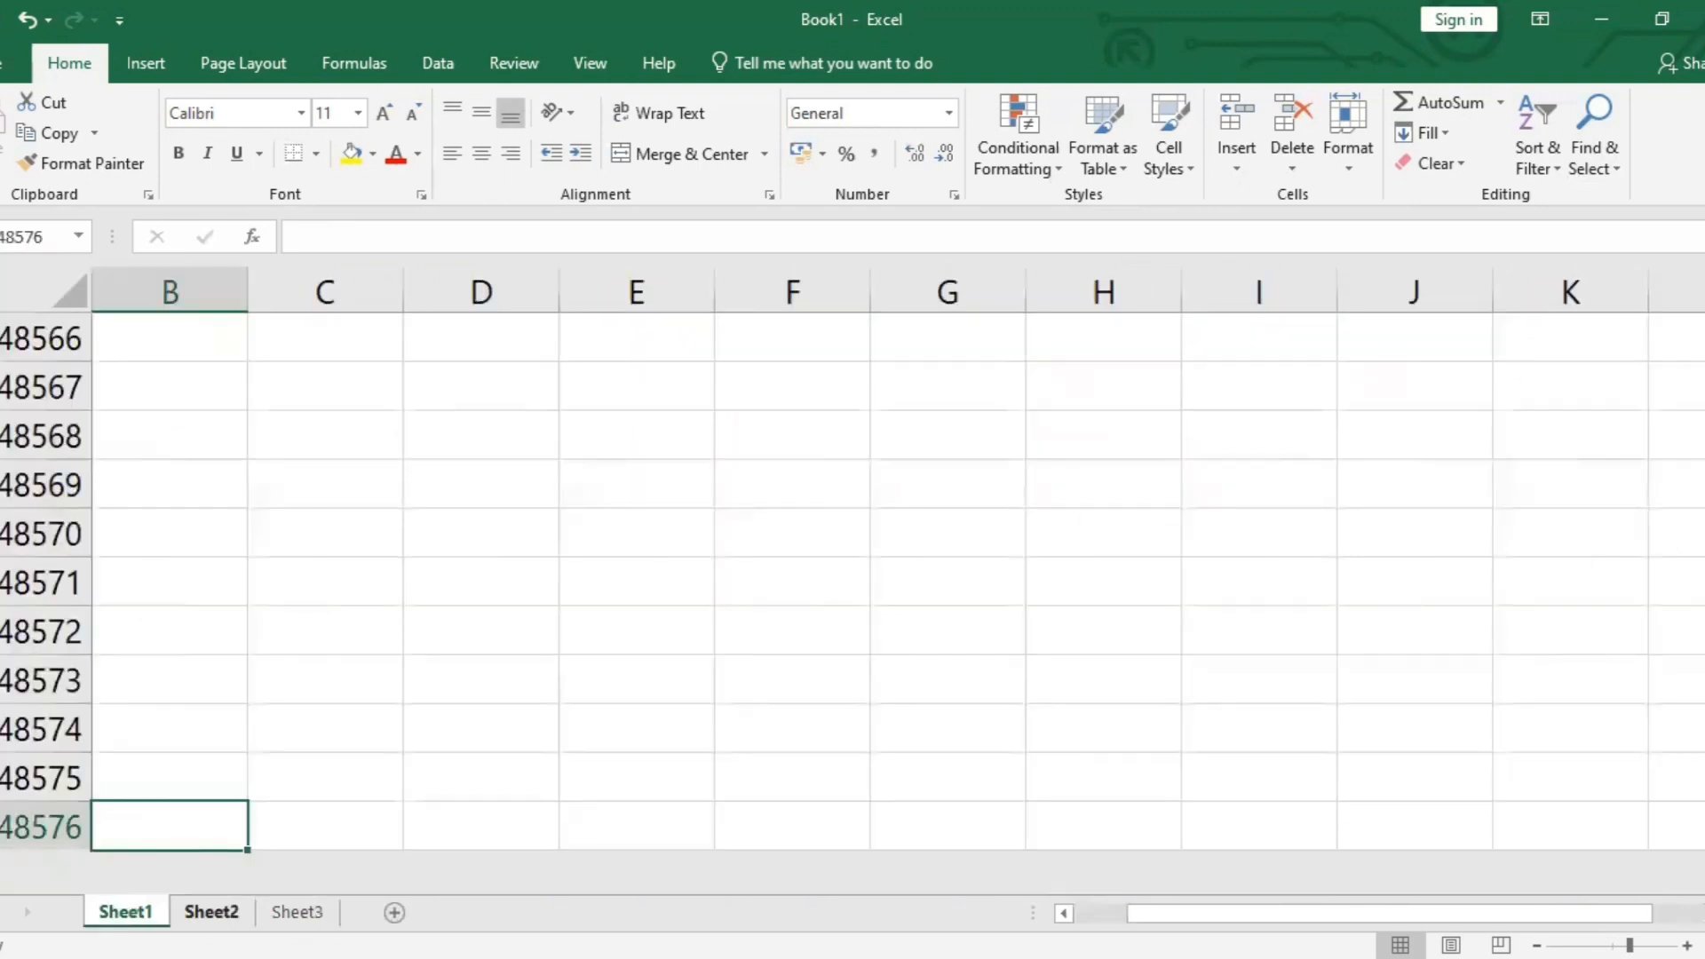
Open the name of Sheet2 for editing.
{"action": "left_click", "coordinate": [212, 912]}
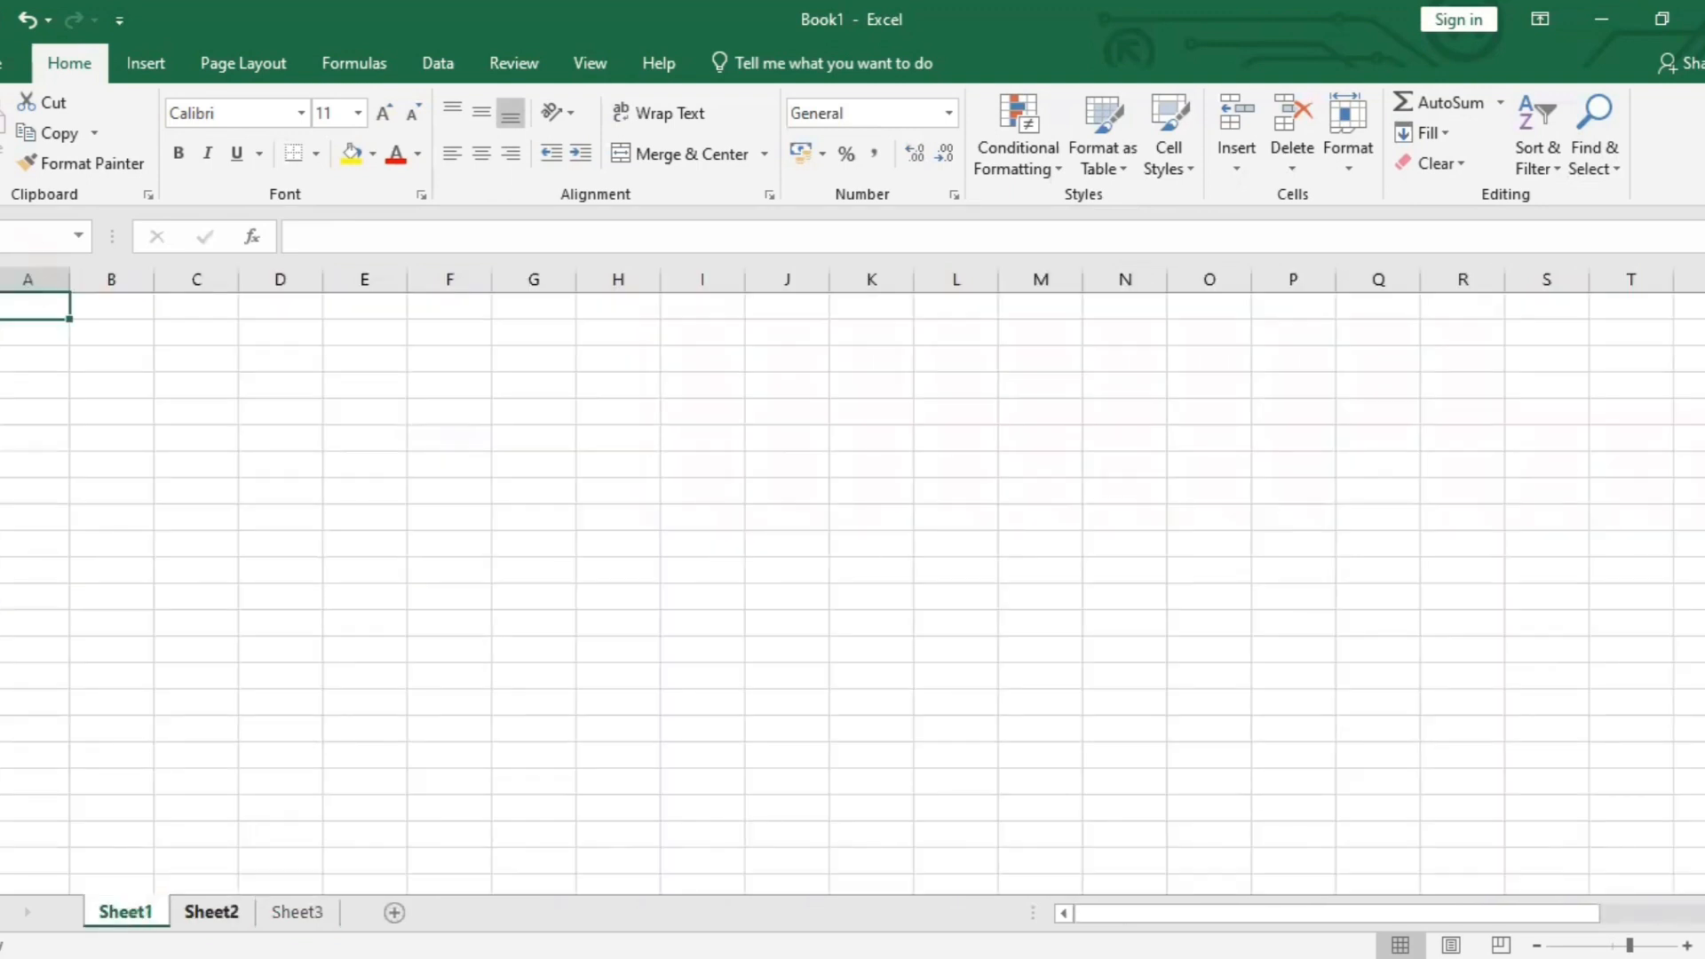
{"action": "right_click", "coordinate": [211, 912]}
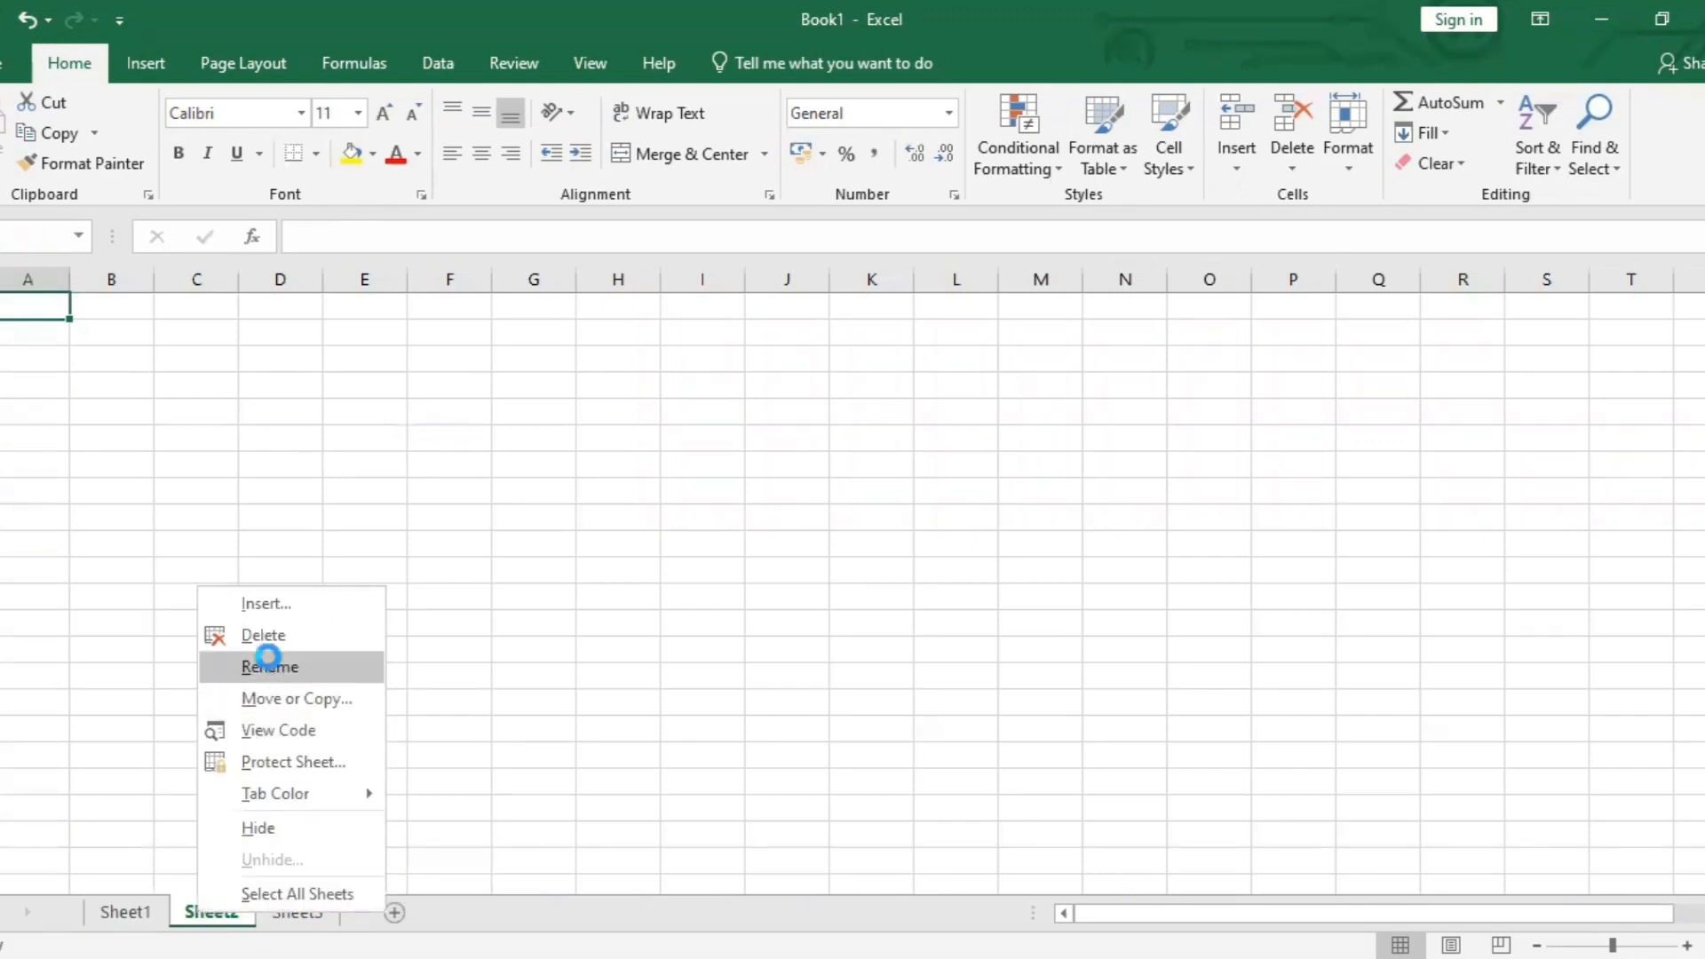
{"action": "left_click", "coordinate": [268, 664]}
Return to Sheet1 and jump up to the last filled cell in the Name column, with the whole student table in view.
{"action": "left_click", "coordinate": [126, 912]}
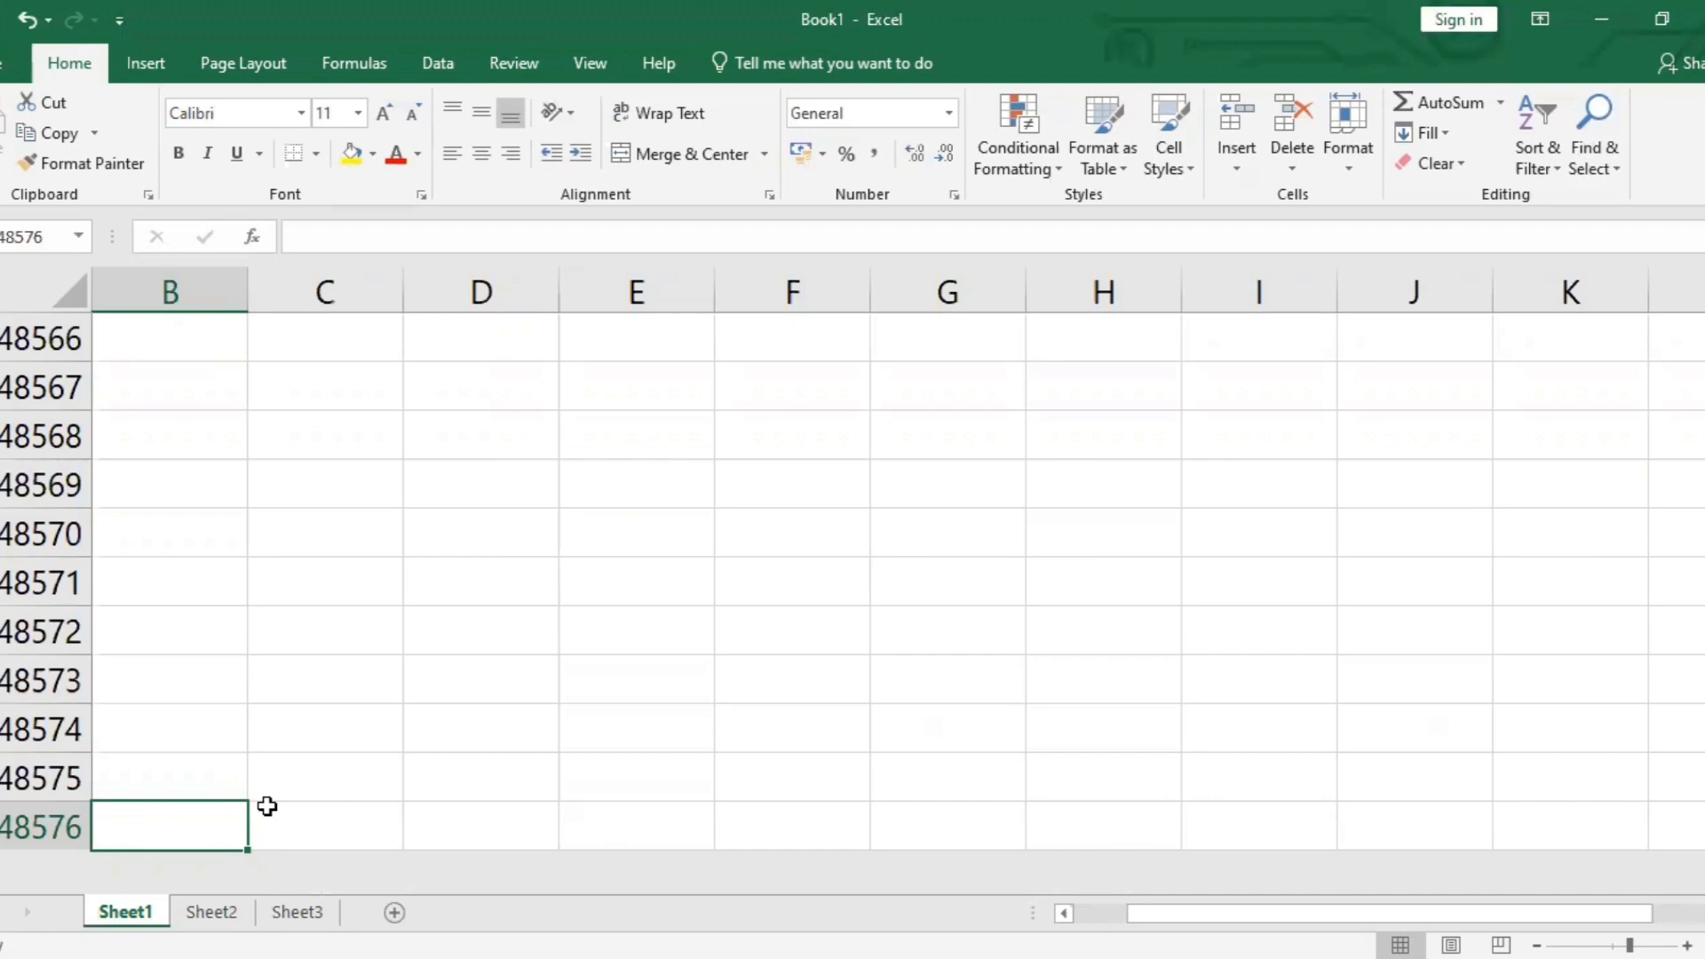
{"action": "key", "text": "ctrl+Up"}
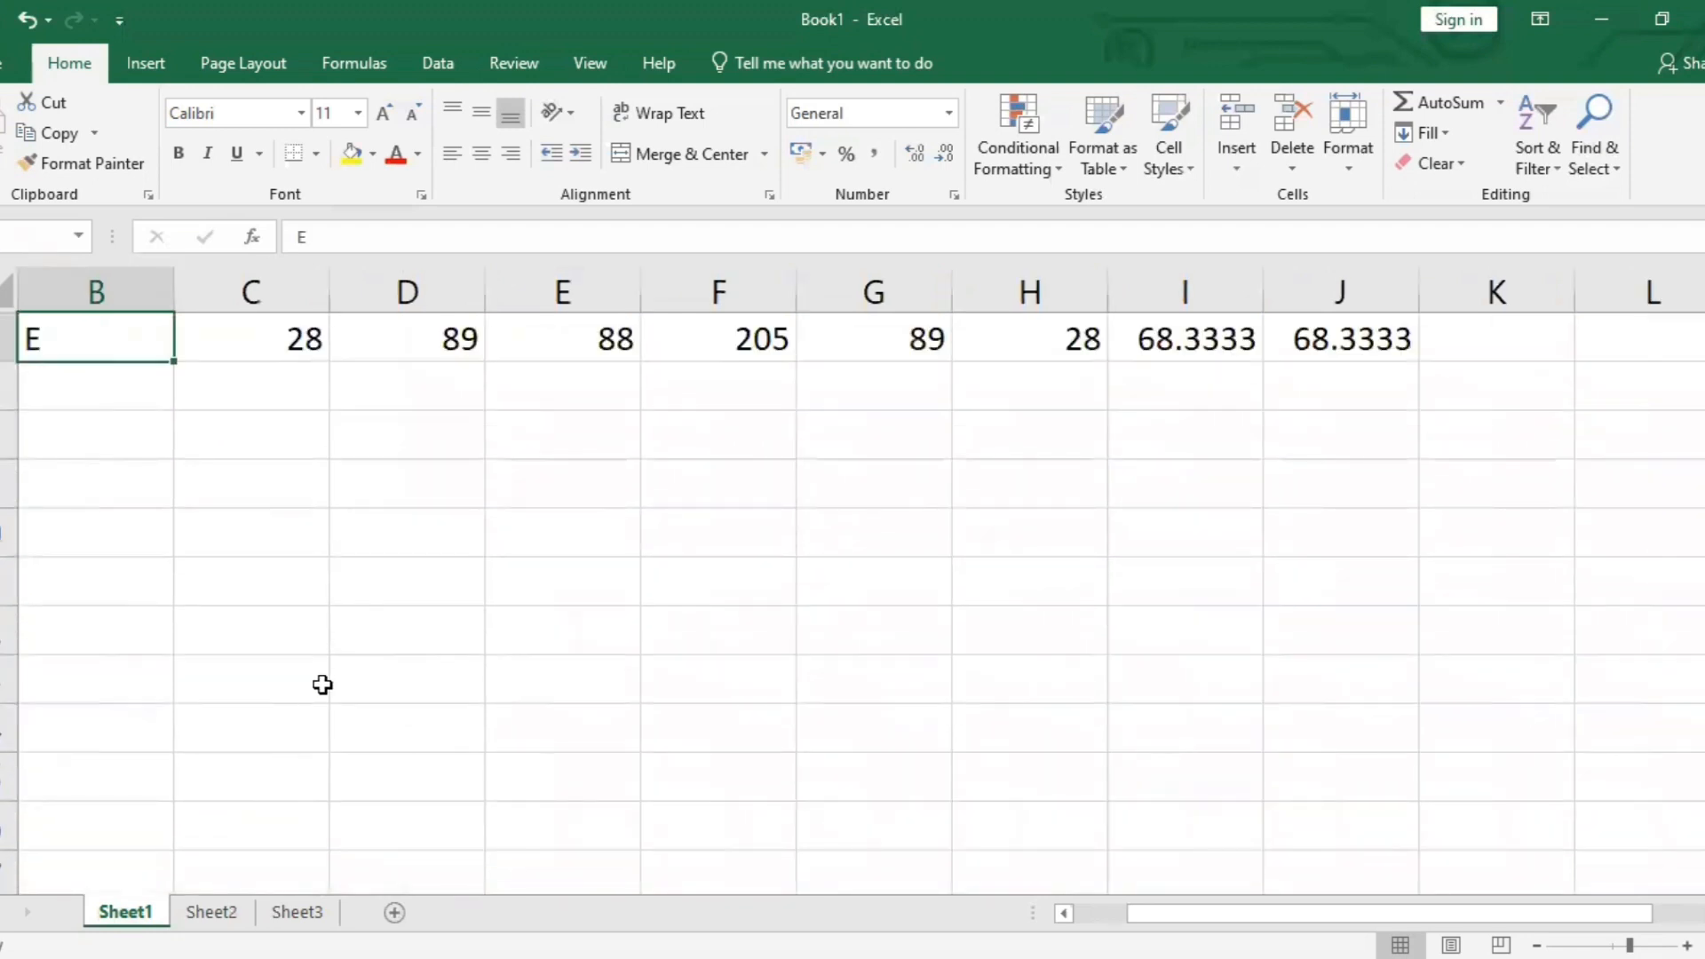
{"action": "scroll", "coordinate": [322, 684], "scroll_direction": "up", "scroll_amount": 2}
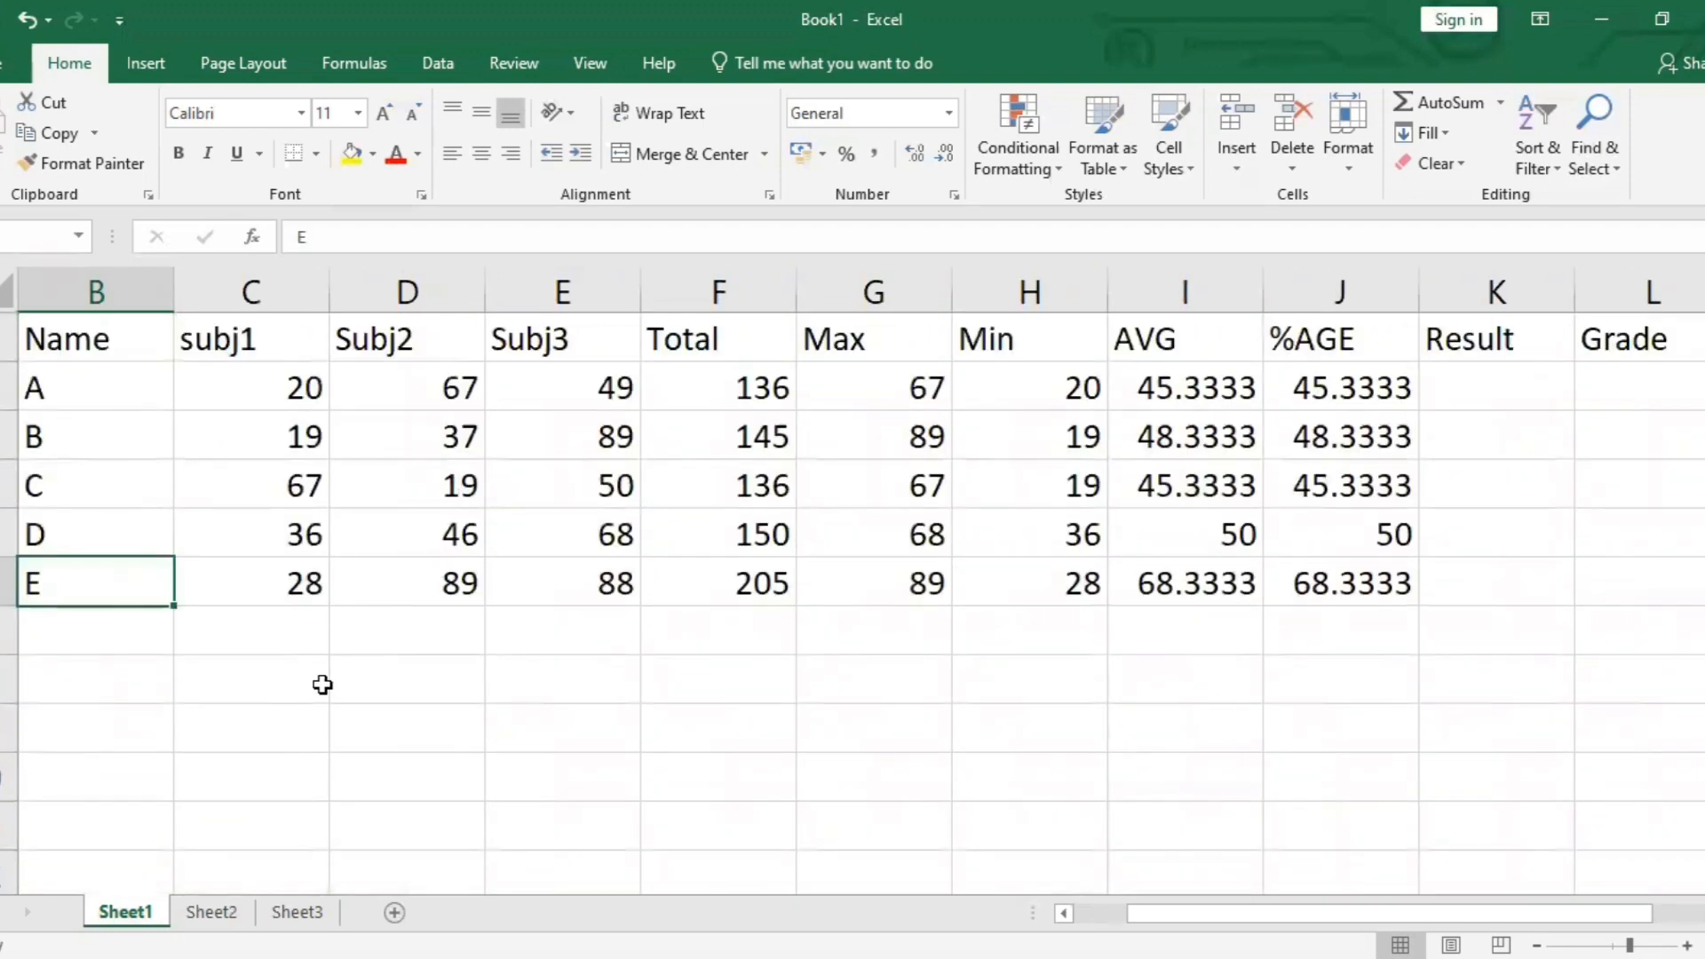